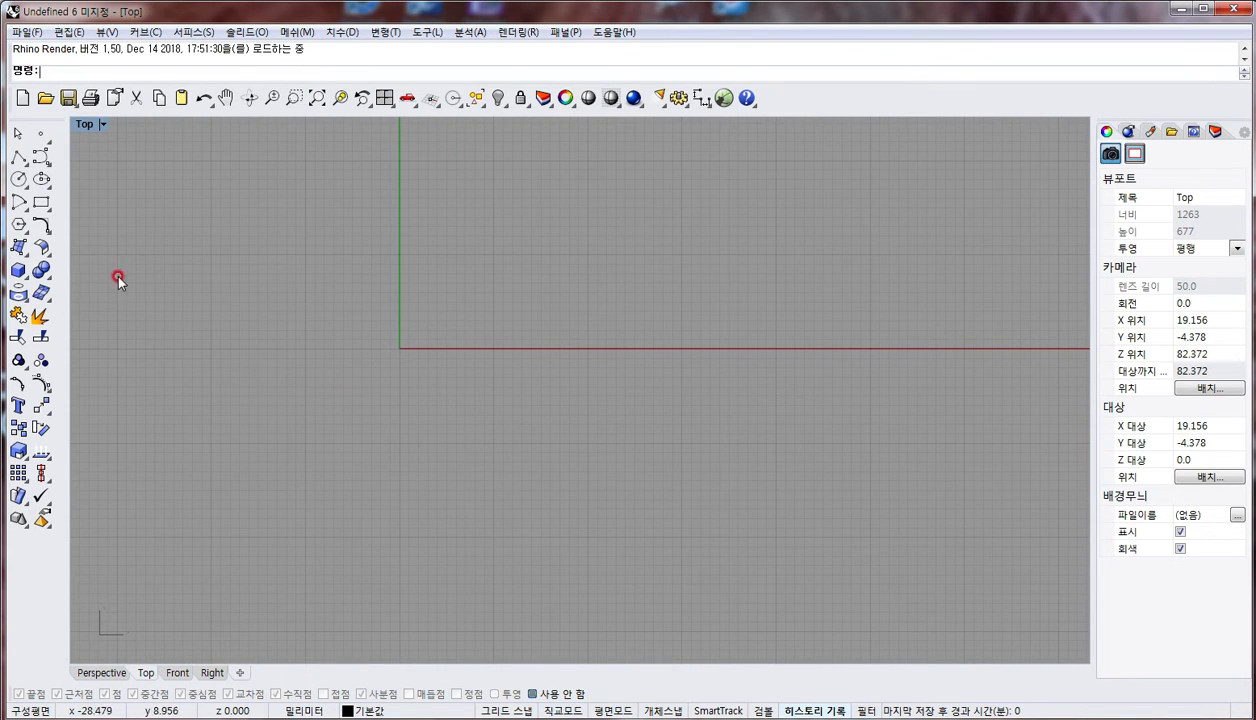
Draw an open S-shaped control-point curve with six points, rising past the origin in the Top view
click(41, 156)
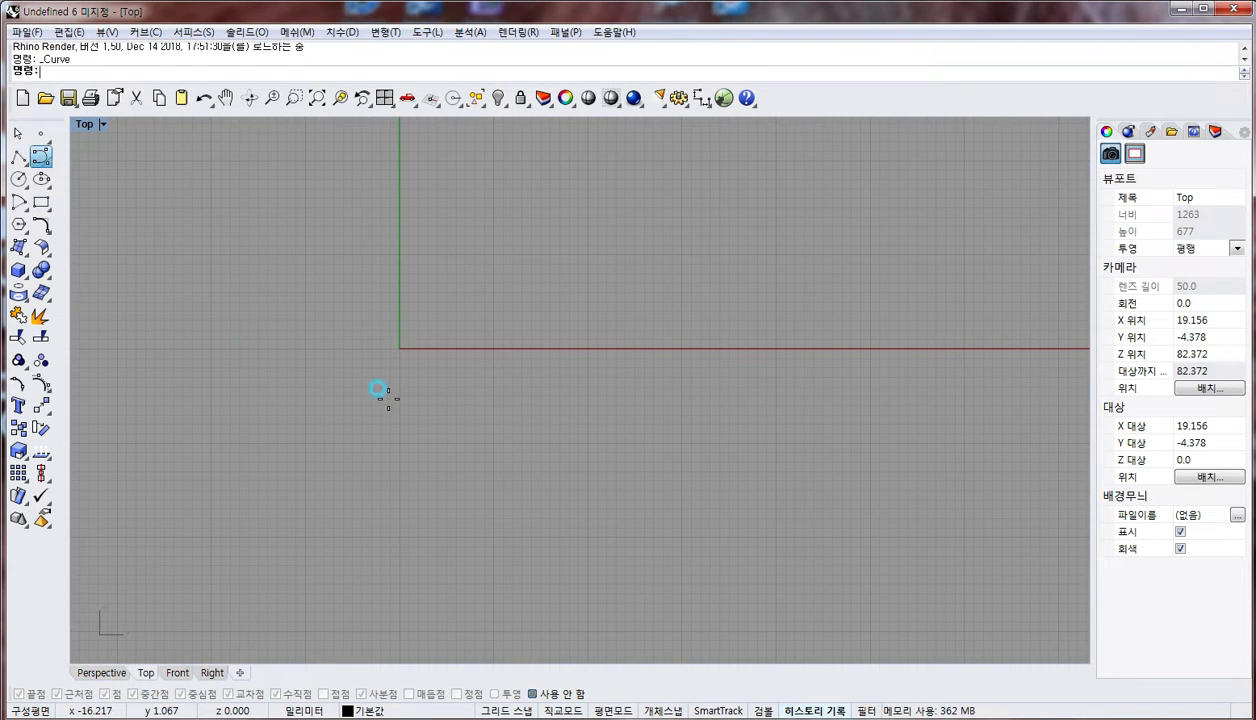
click(358, 415)
click(374, 325)
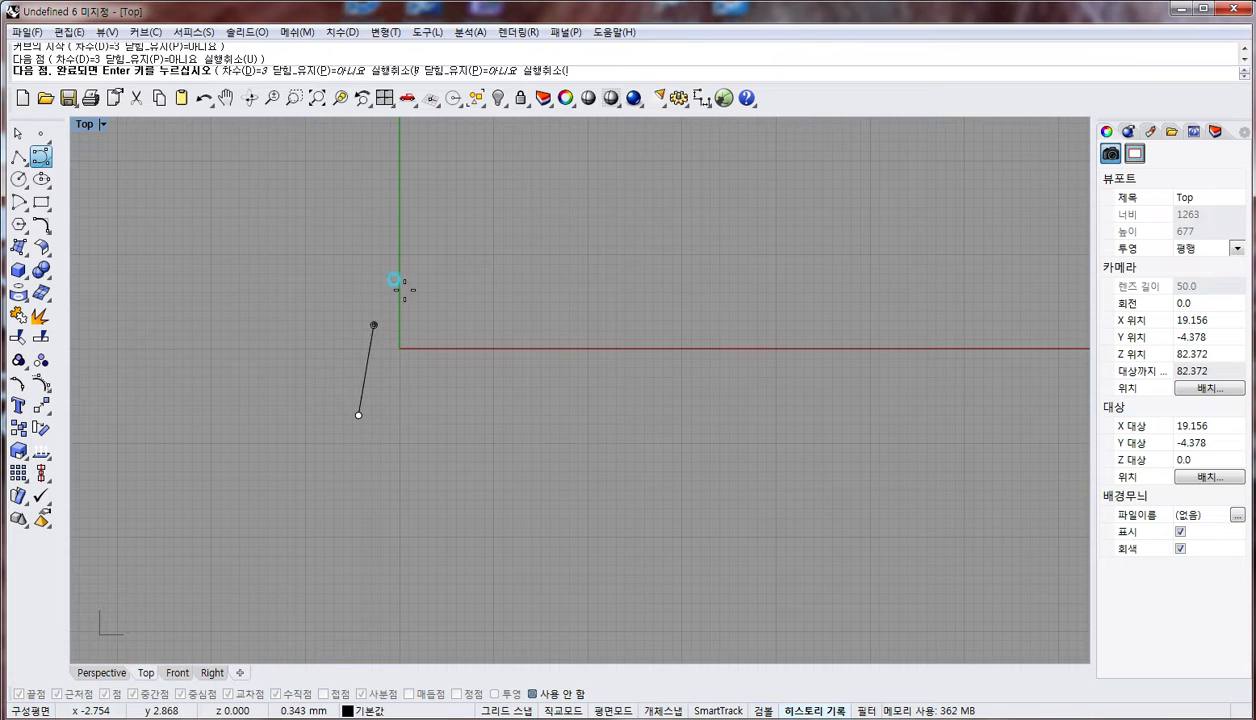
click(455, 270)
click(554, 272)
click(605, 232)
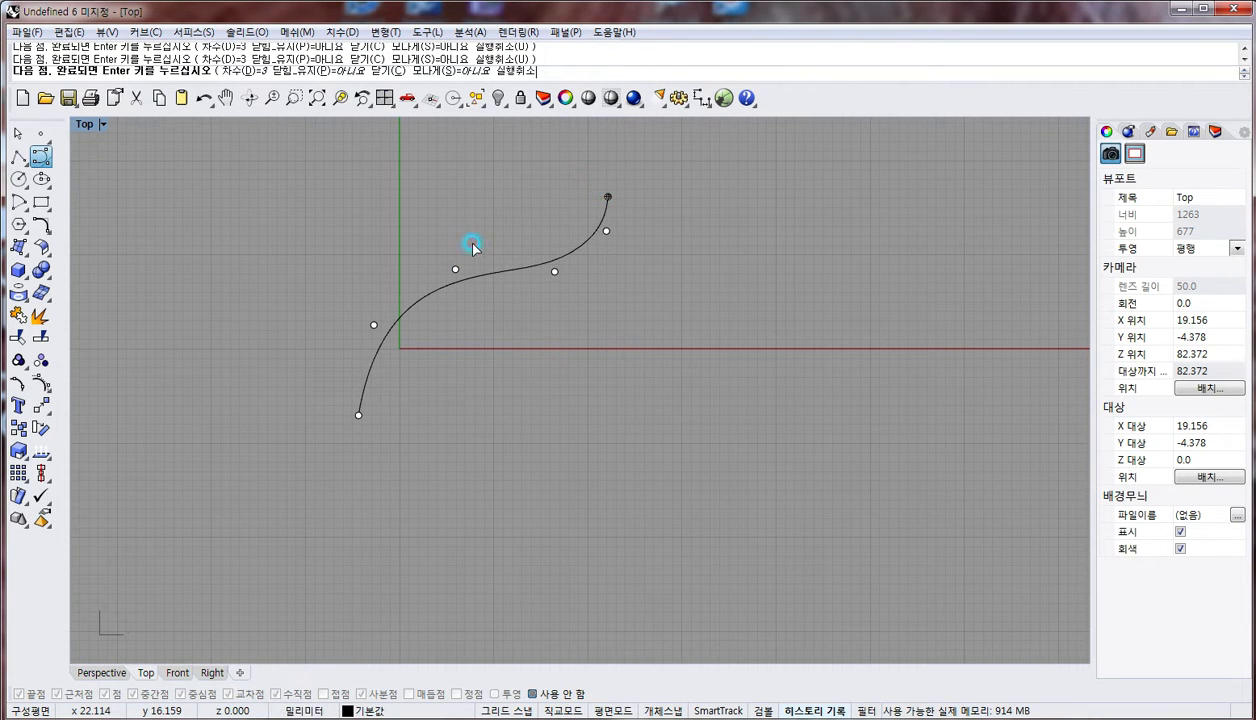
key(Return)
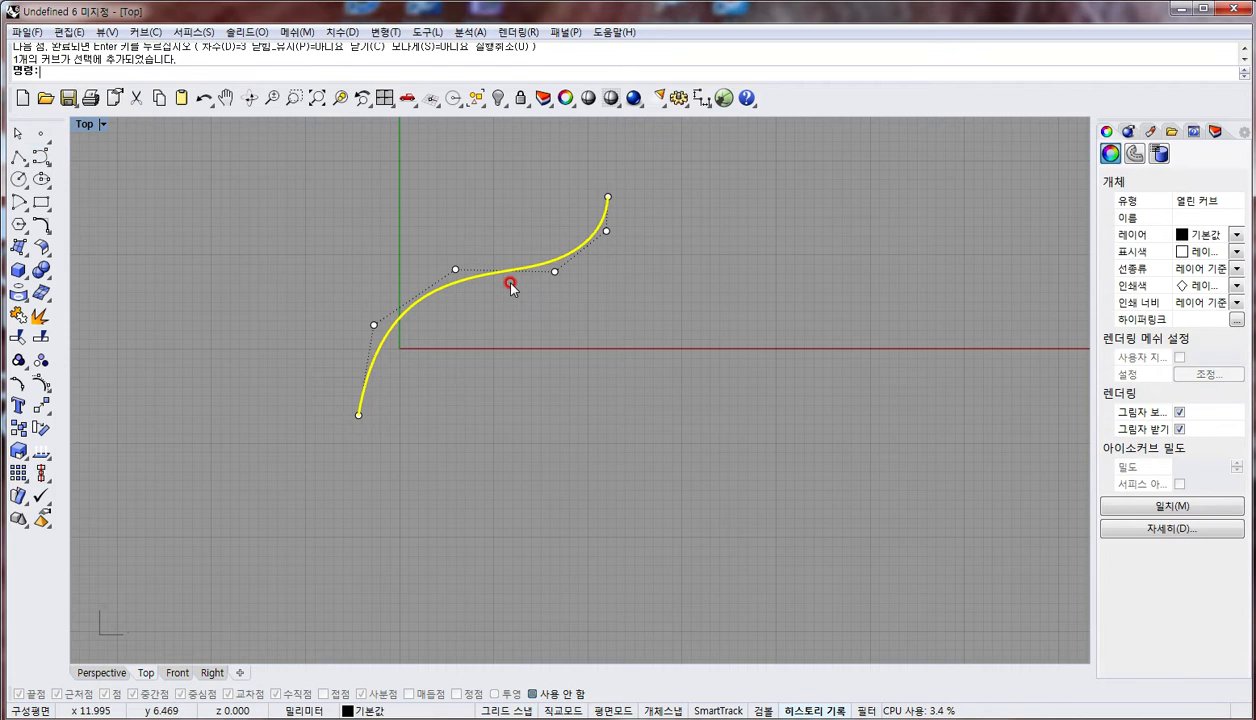
Copy the S-shaped curve once, offset a short distance below and to the right of the original
key(Return)
click(410, 368)
click(437, 400)
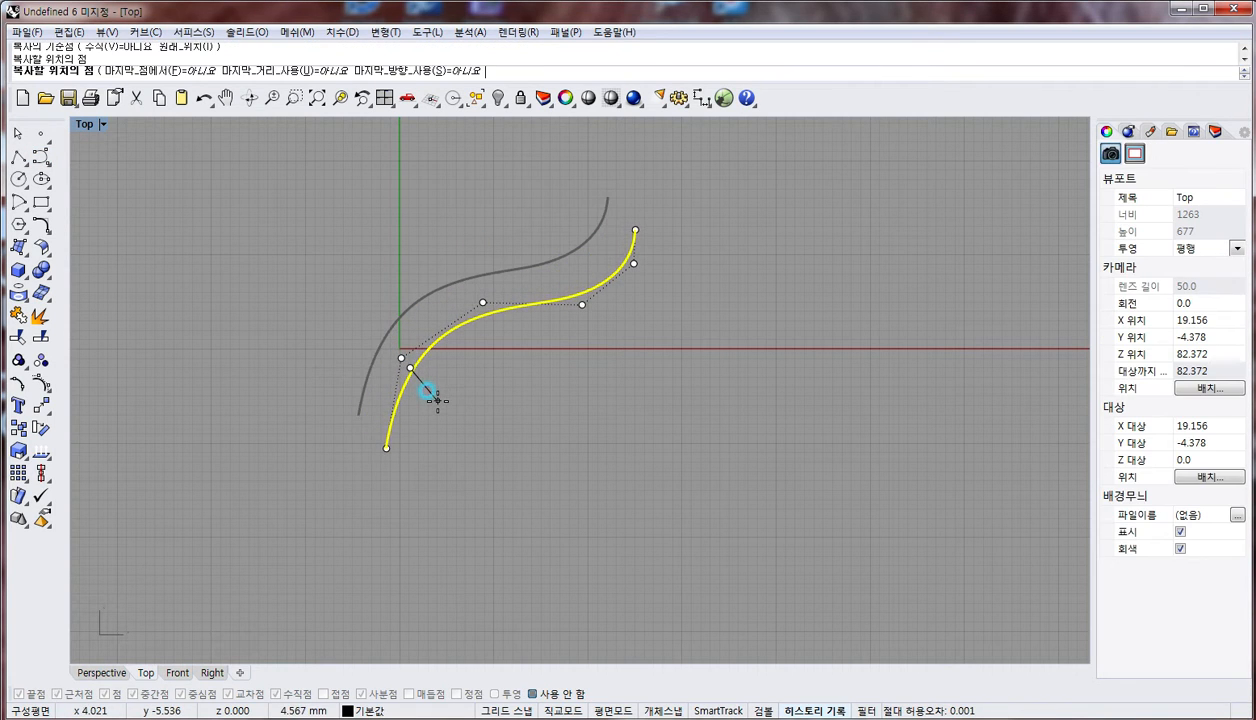
right_click(438, 400)
Show the copied curve's control points and move both ends and their neighbouring points closer to the original curve
click(612, 271)
key(F10)
click(637, 226)
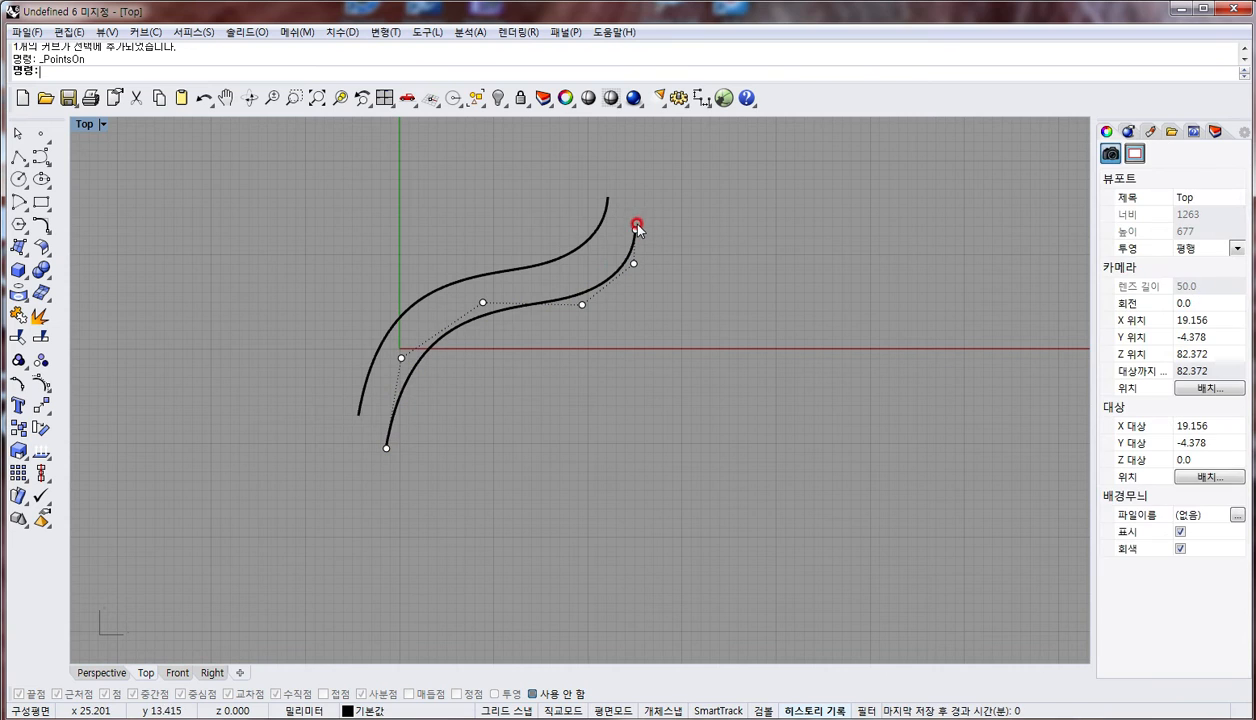
drag(635, 228, 609, 186)
drag(633, 263, 634, 249)
drag(386, 448, 372, 413)
drag(398, 366, 389, 366)
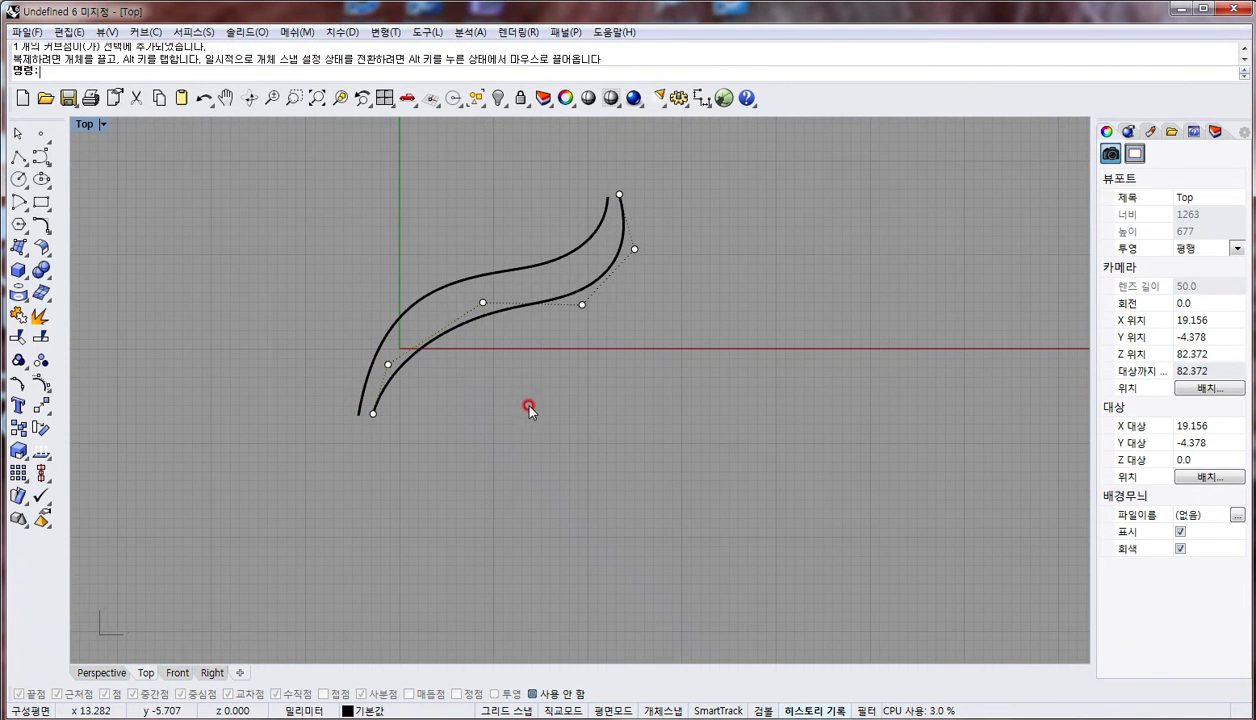
key(Escape)
Show the control points of both curves and narrow the gaps at the upper and lower ends, then hide the points
drag(680, 186, 564, 284)
scroll(622, 203, up, 3)
key(F10)
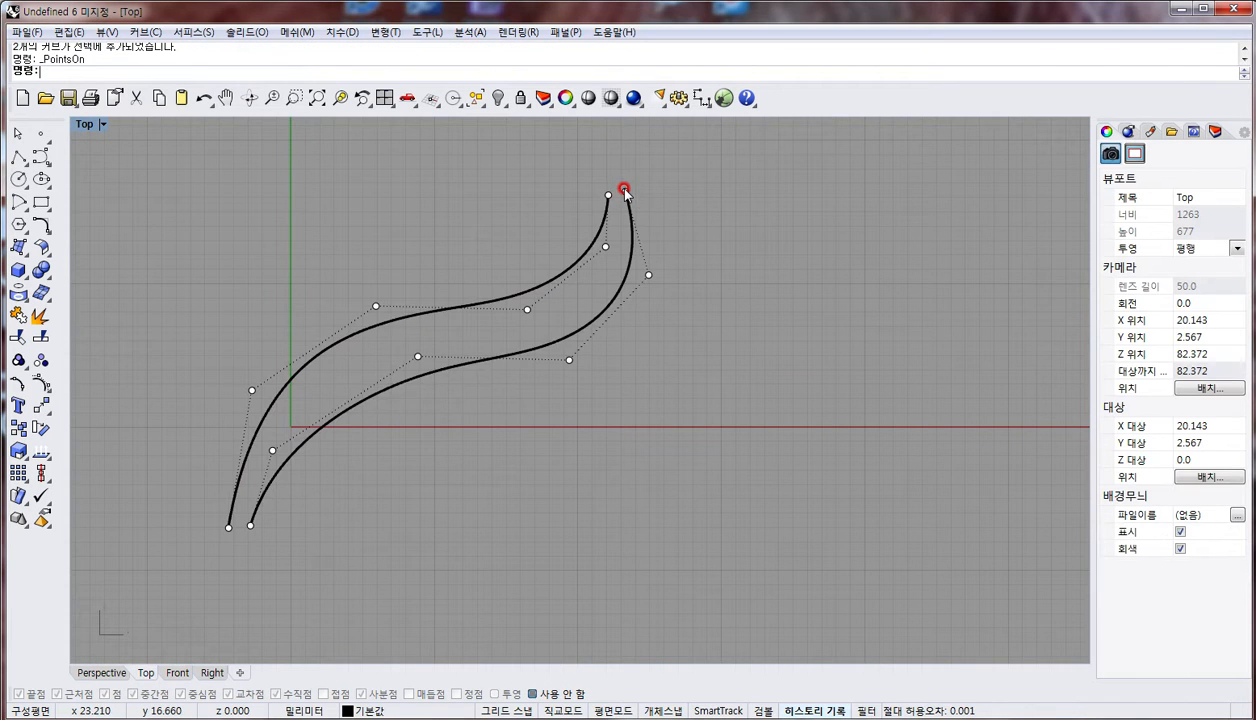
click(610, 196)
drag(620, 190, 617, 190)
click(249, 518)
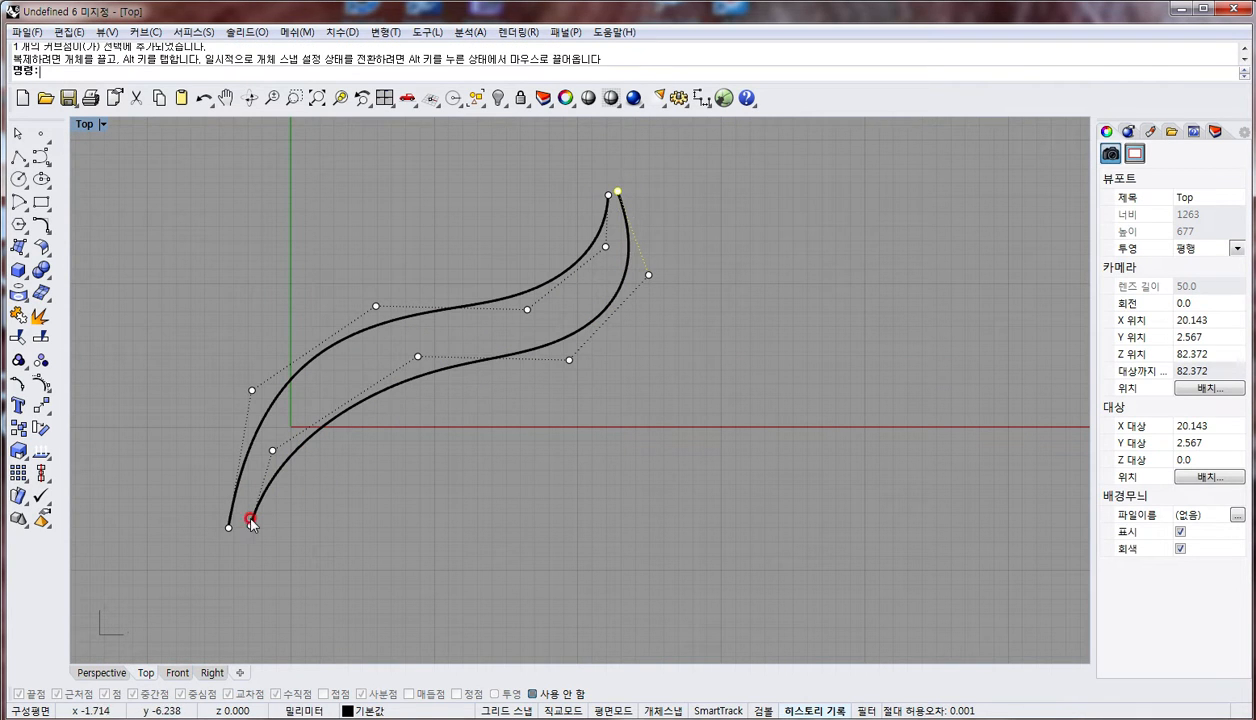
drag(229, 526, 211, 412)
click(308, 533)
key(Escape)
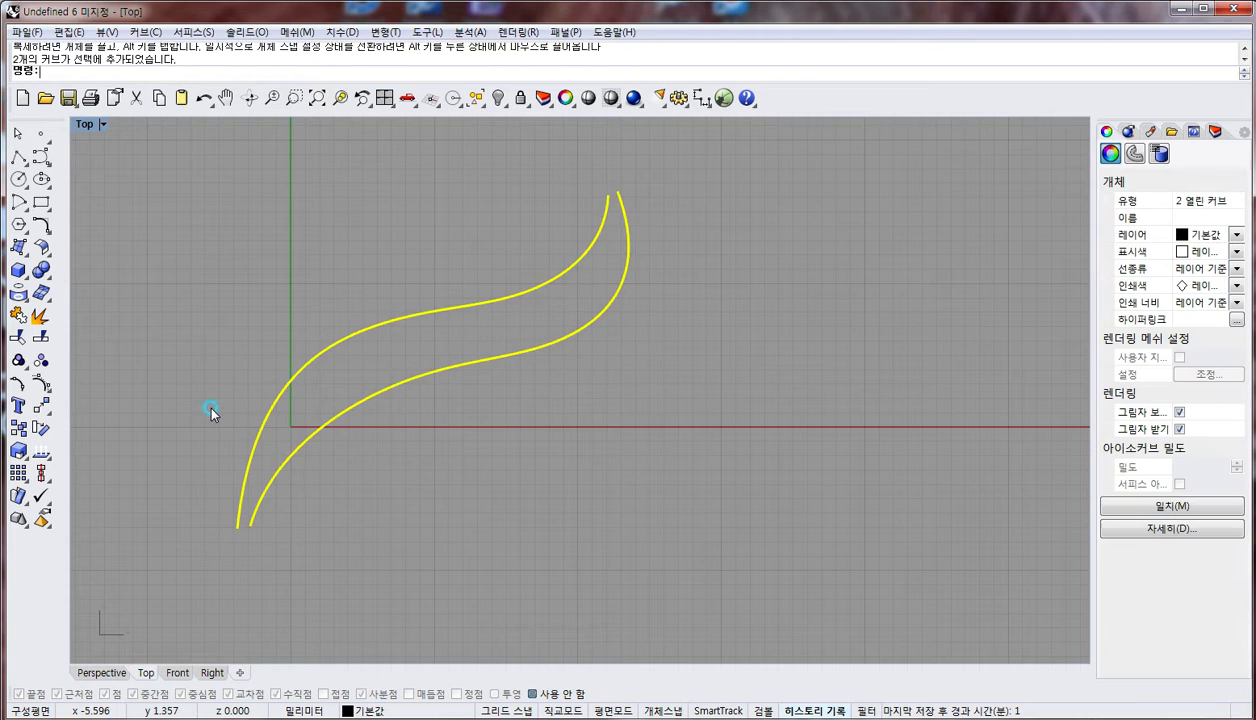
Copy both curves a short distance straight up in the Front view
key(Return)
scroll(216, 521, up, 3)
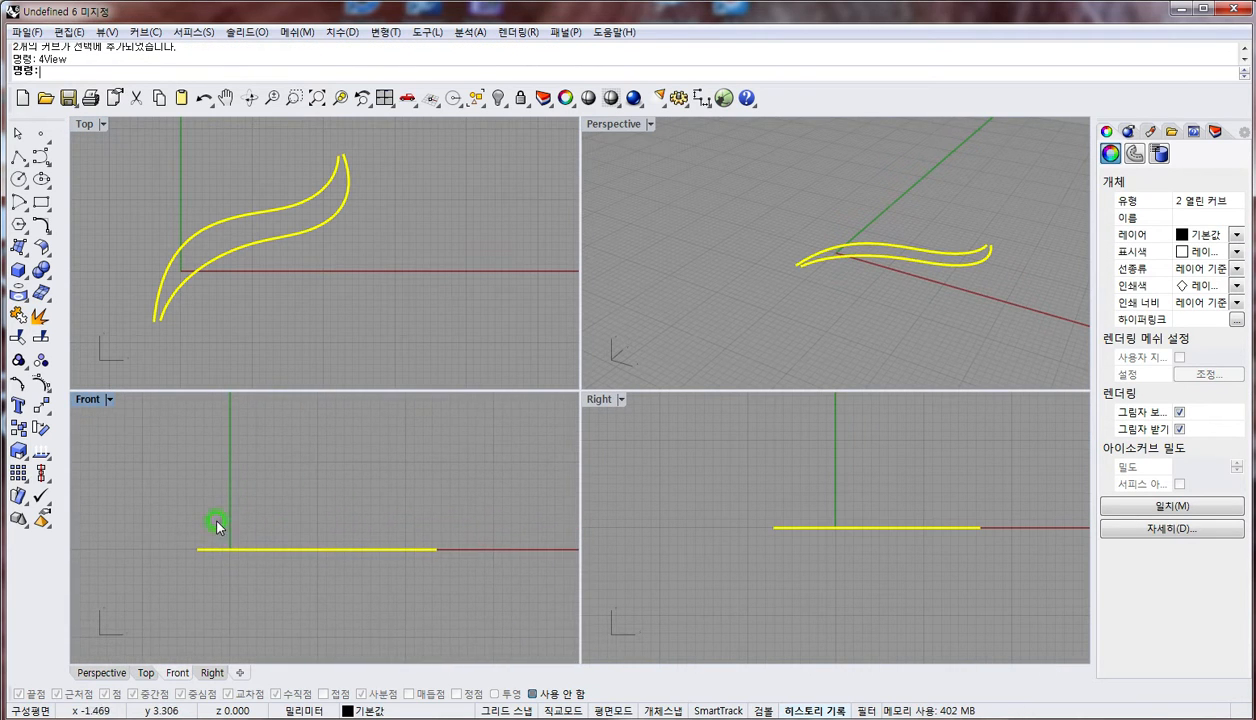
text(c)
key(Return)
click(19, 425)
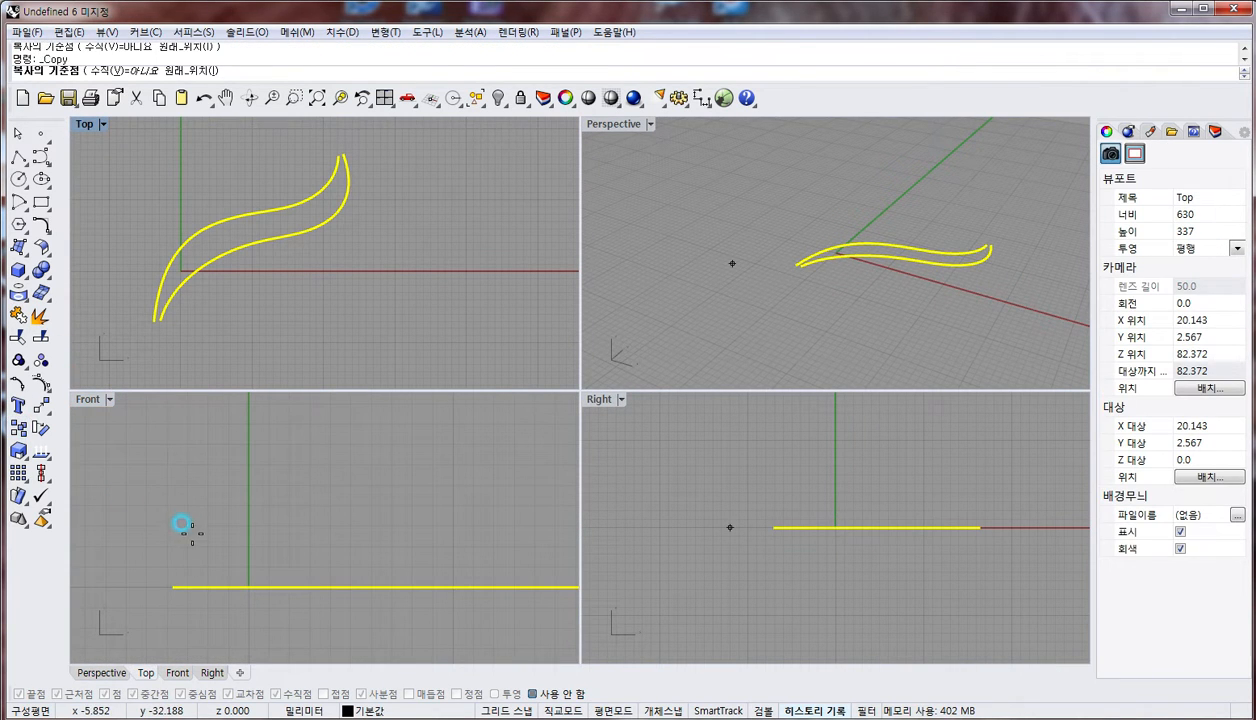
click(192, 540)
click(177, 500)
key(Return)
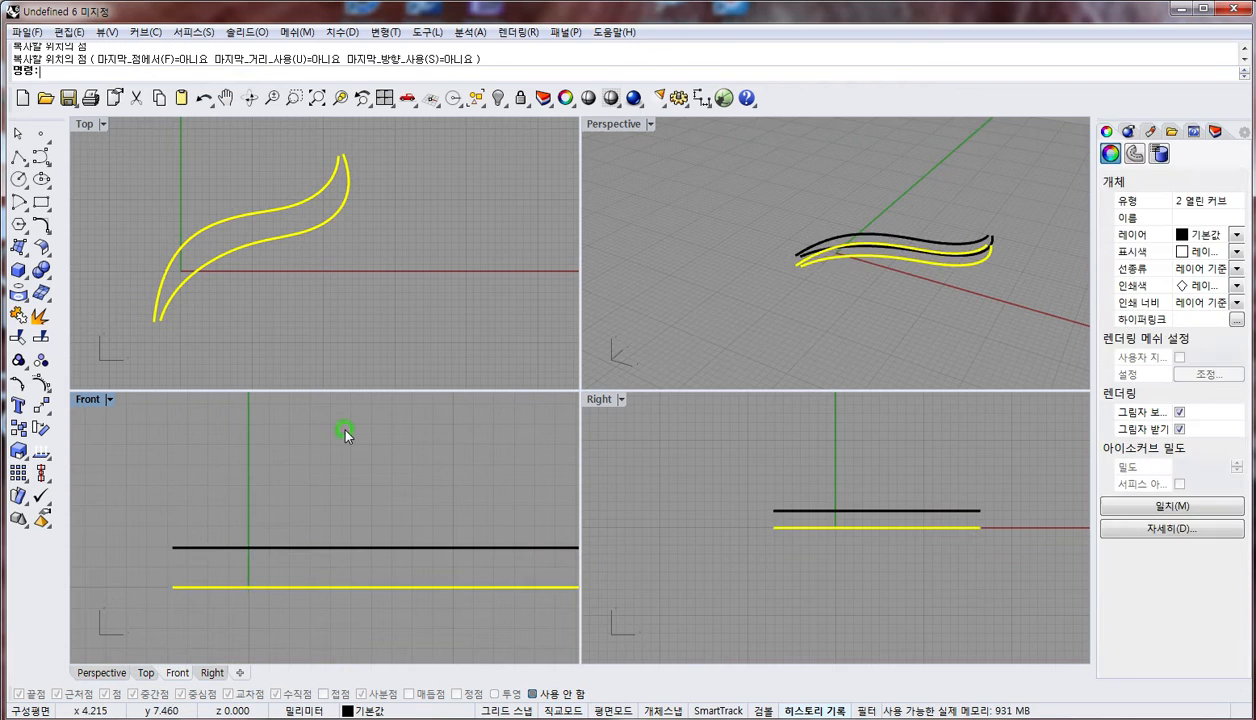
key(Escape)
Start a Loft in the Perspective view and pick the four curves in order around the arch-shaped section
double_click(617, 127)
right_drag(597, 210, 567, 460)
right_drag(593, 403, 655, 459)
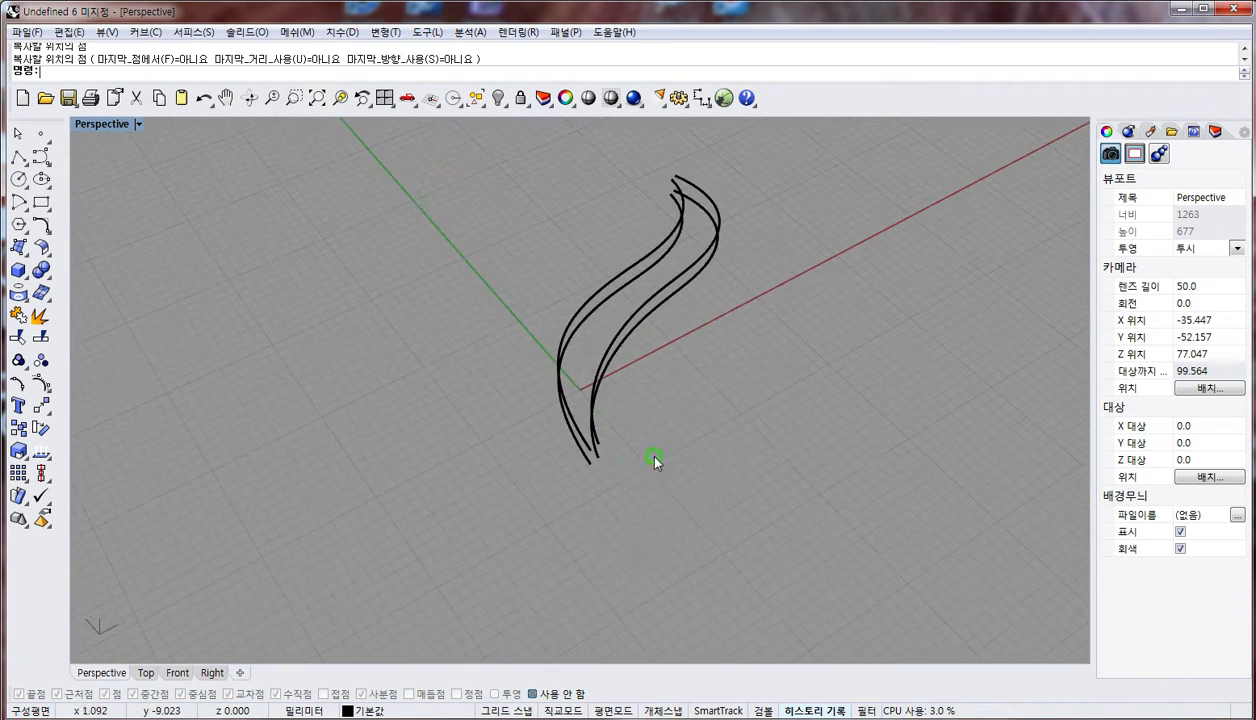
click(28, 254)
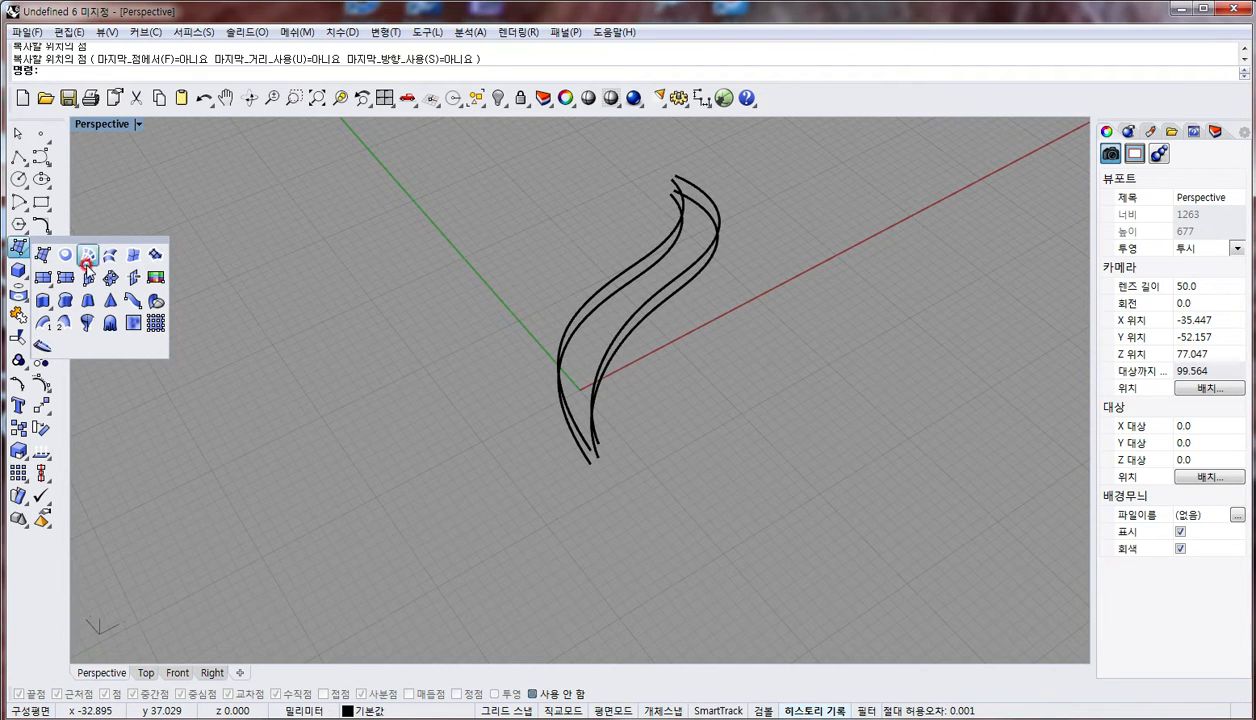
click(110, 256)
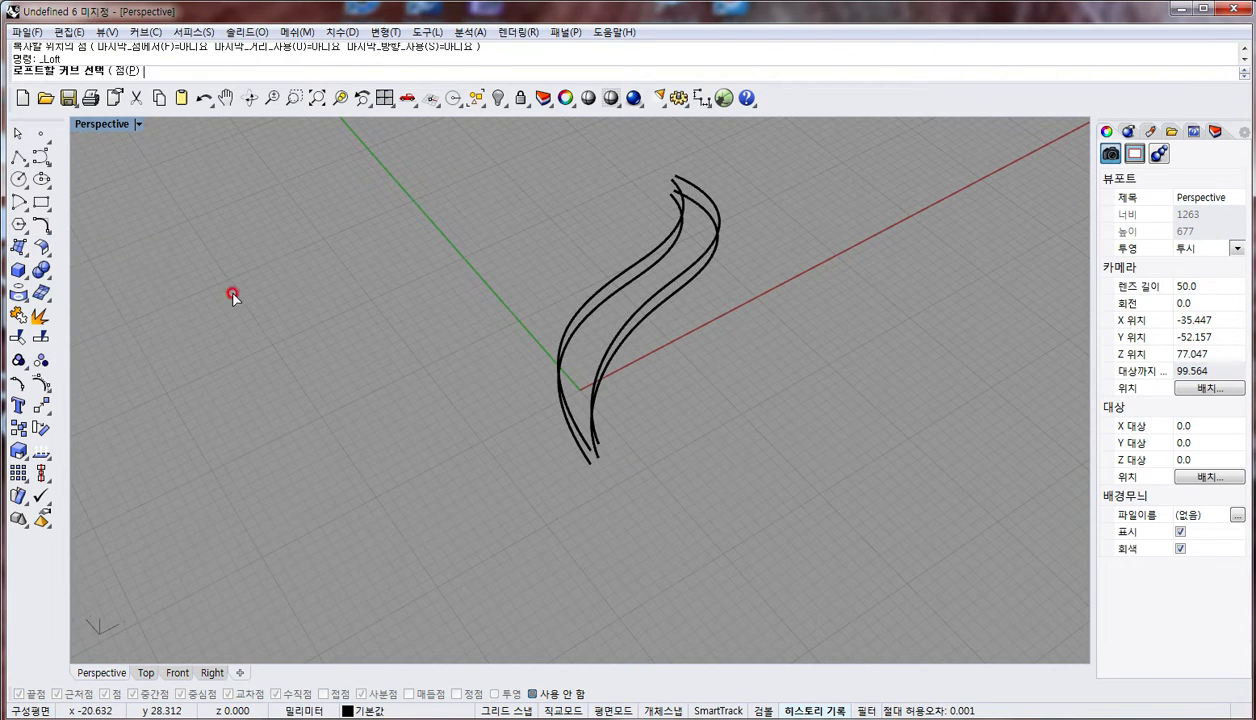
click(582, 462)
scroll(589, 440, up, 3)
click(590, 430)
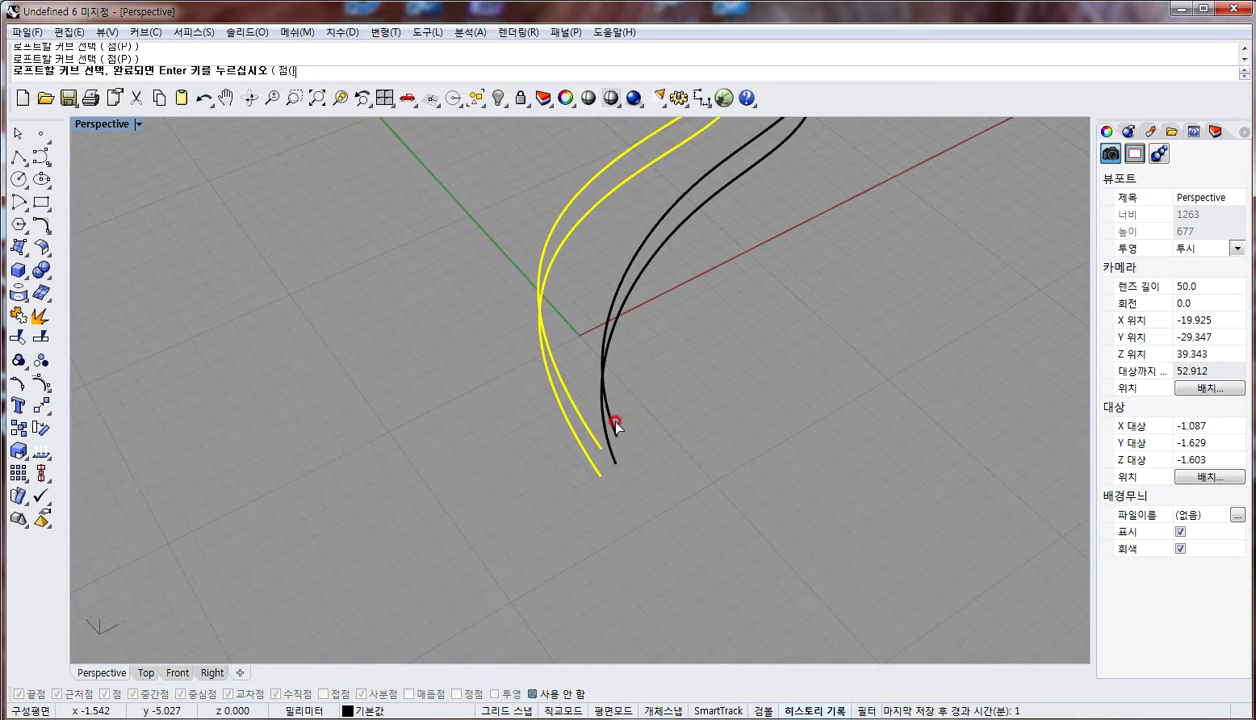
click(611, 421)
click(612, 463)
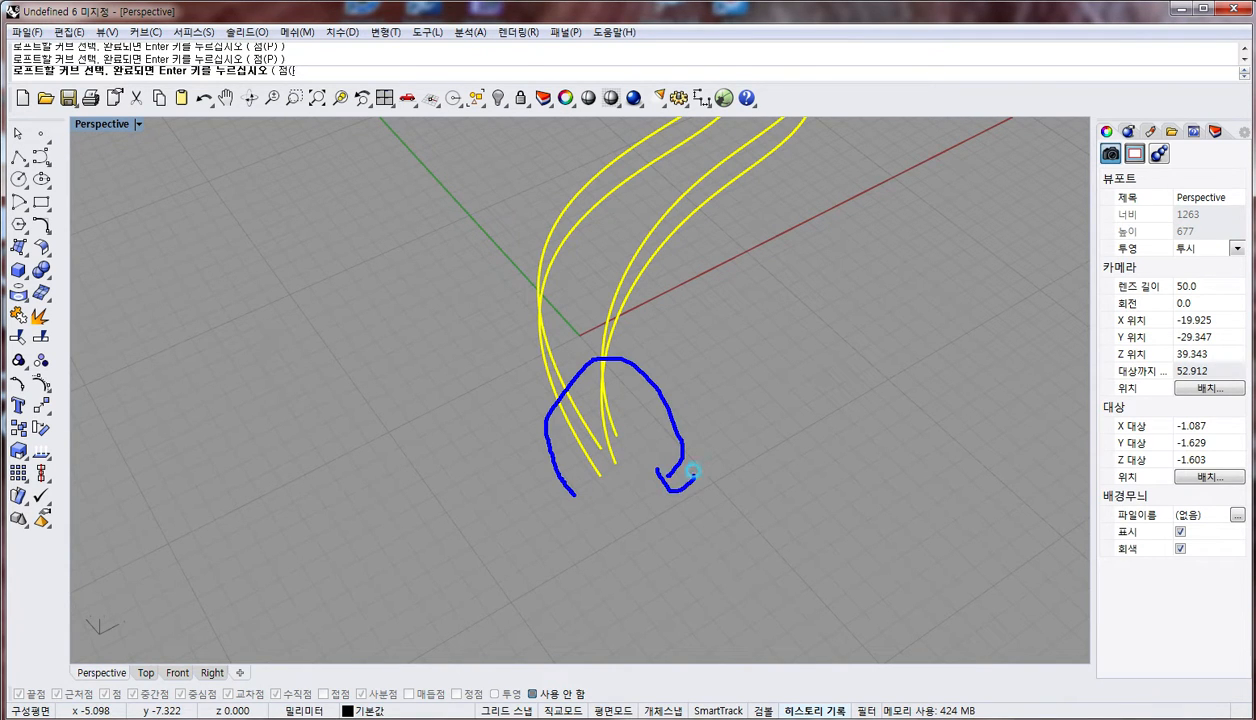
Create the loft with the Loose (느슨하게) style and display the Perspective view shaded
key(Return)
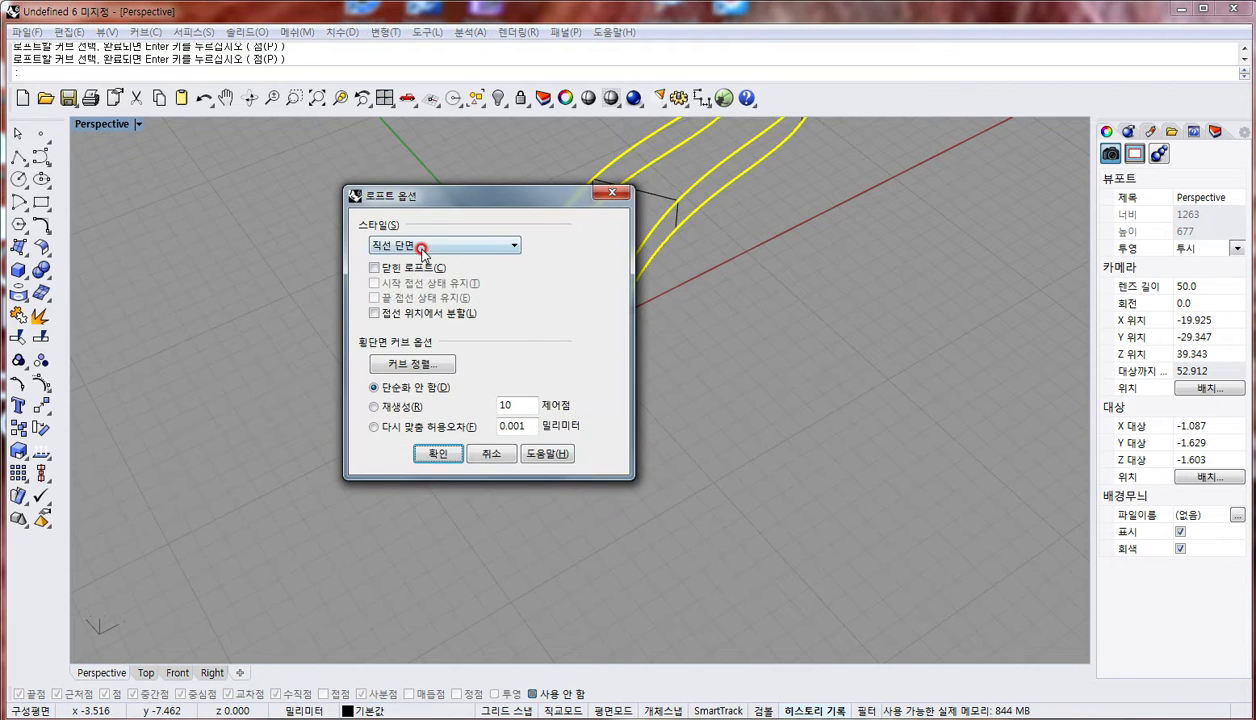
click(386, 248)
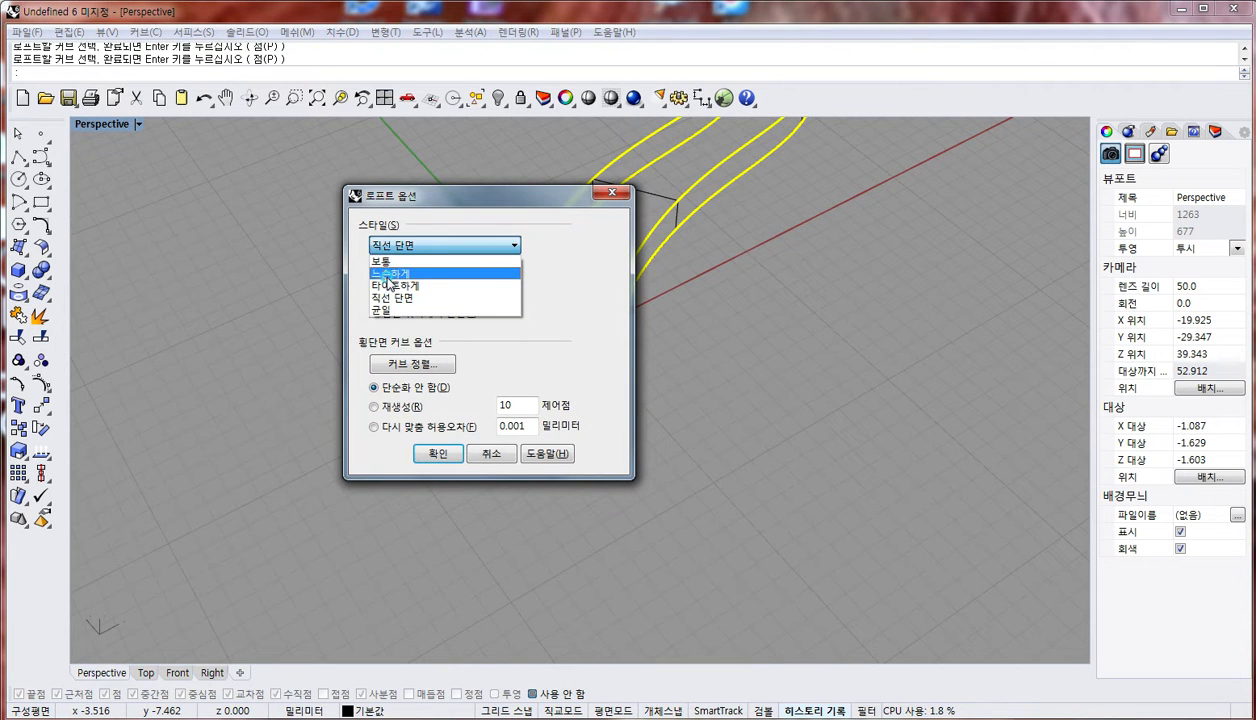
click(380, 272)
click(438, 454)
mouse_move(589, 457)
right_down()
mouse_move(507, 384)
mouse_move(414, 359)
mouse_move(452, 376)
right_up()
key(ctrl+alt+s)
Show the lofted surface's control points and lower the two upper points at its lower-left end
click(520, 334)
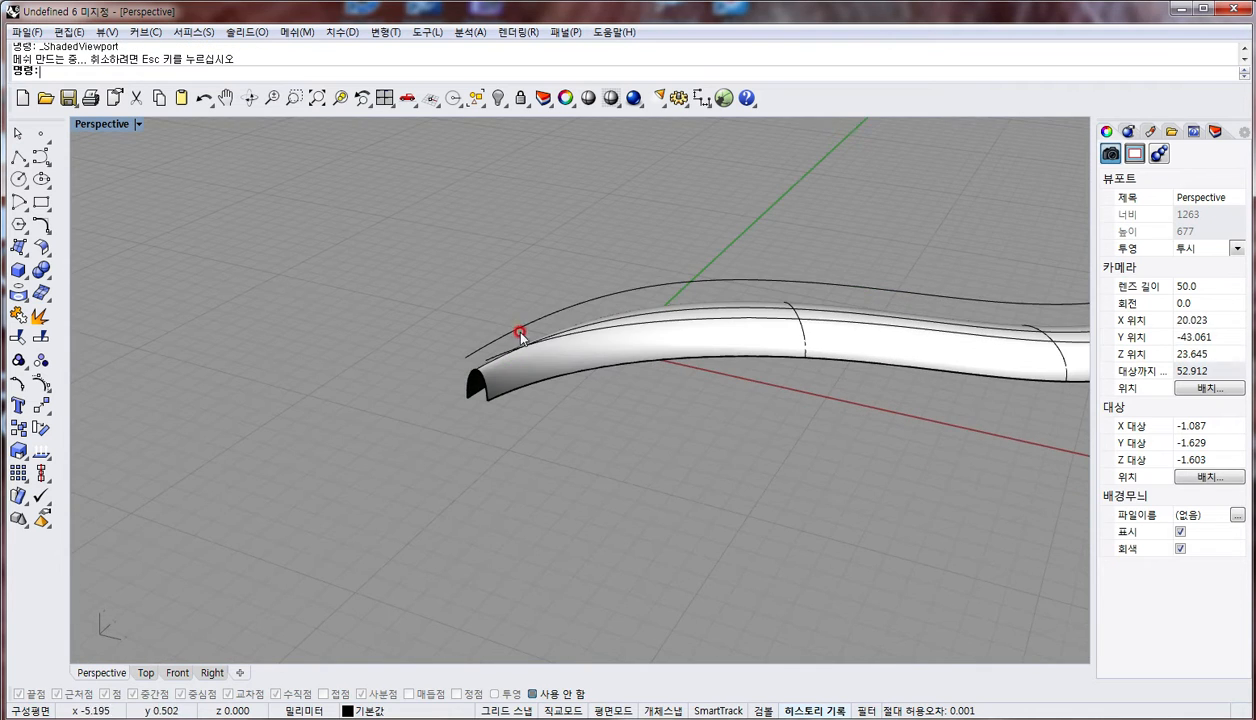
text(4View)
key(Return)
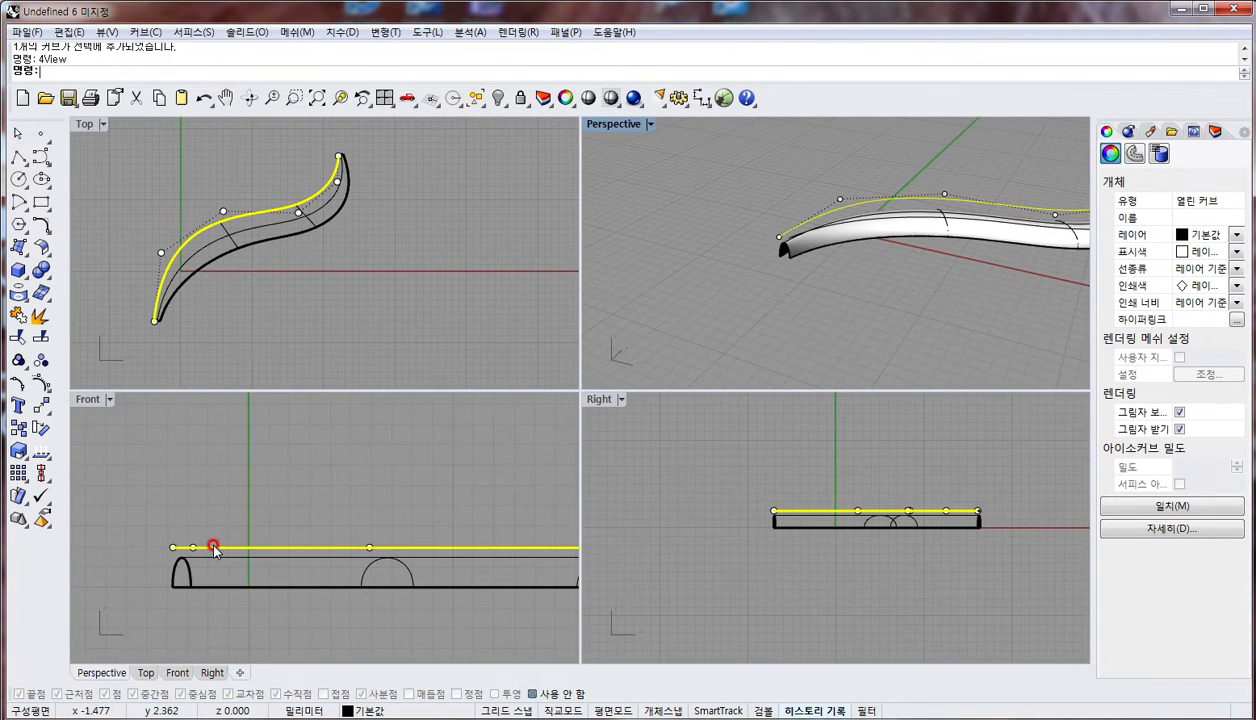
click(250, 566)
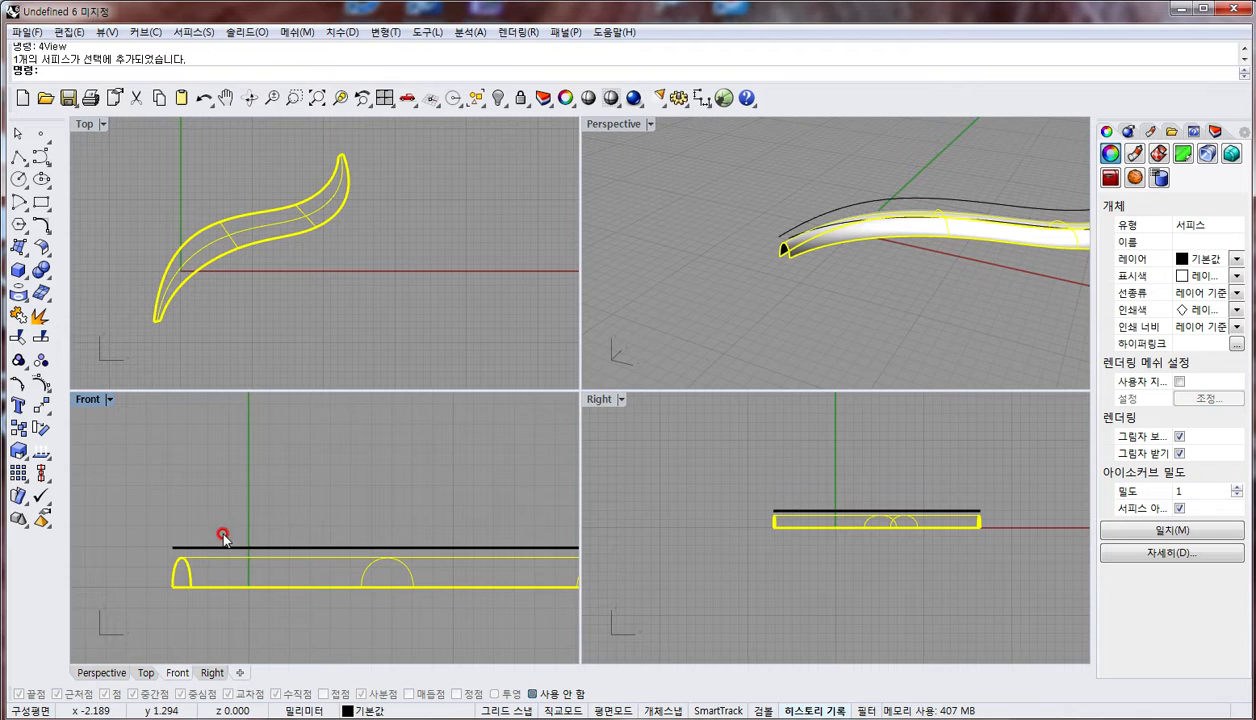
key(F10)
drag(190, 566, 191, 563)
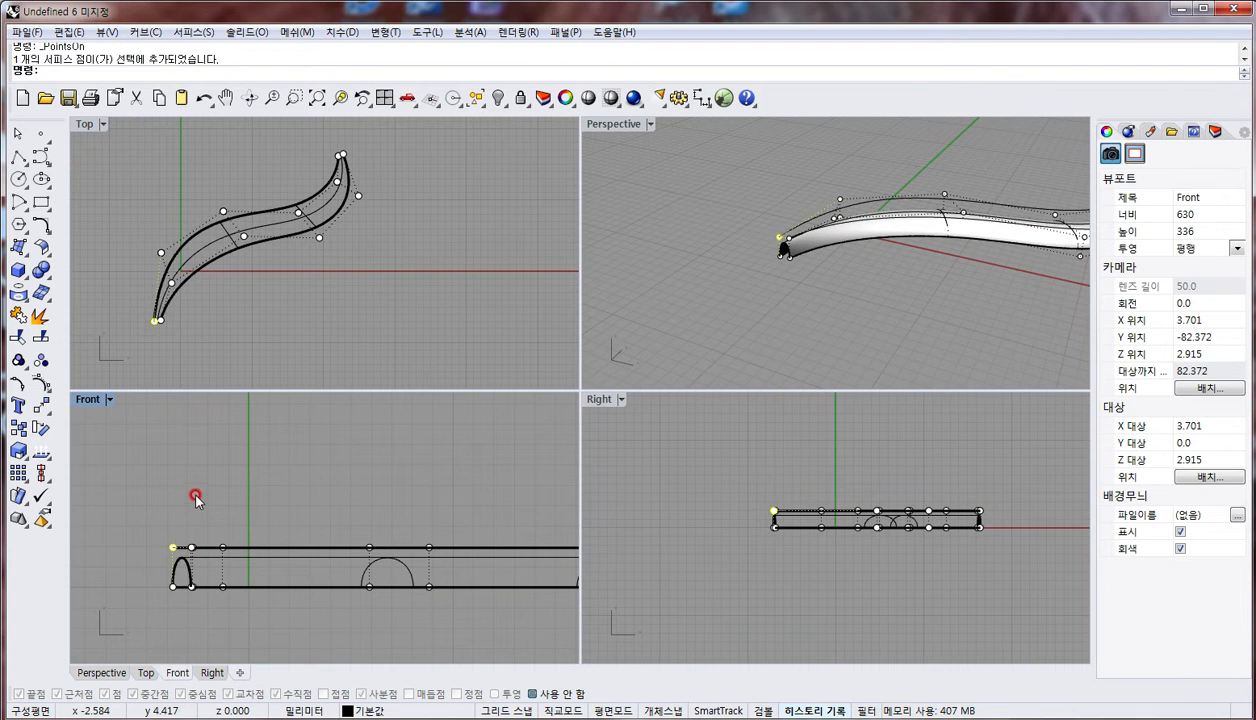
right_drag(720, 220, 760, 170)
mouse_move(793, 246)
mouse_down()
mouse_move(786, 238)
mouse_move(787, 251)
mouse_up()
scroll(773, 228, up, 2)
Lower the two upper control points at the surface's upper-right end
shift+right_drag(1008, 263, 731, 265)
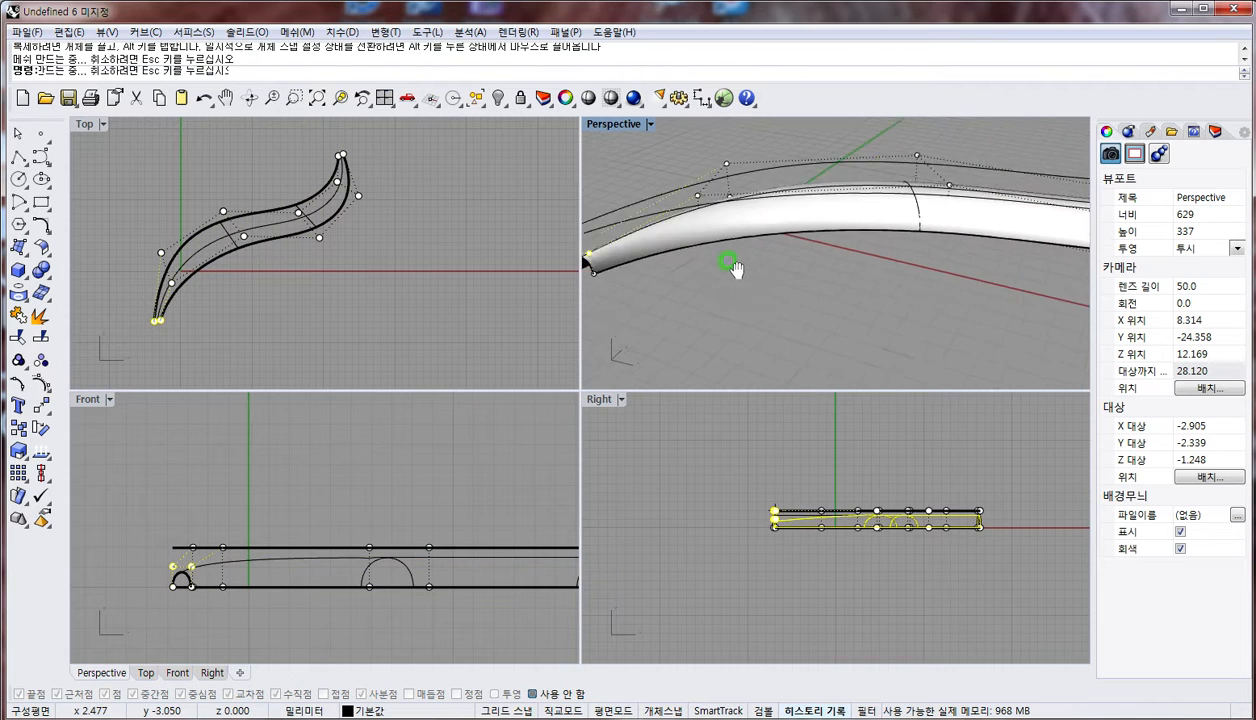
scroll(716, 260, down, 6)
right_drag(920, 212, 886, 216)
scroll(1008, 222, up, 6)
drag(1000, 197, 1012, 242)
Move the upper control points of the upper-right end outward past the edge in the Top view to round the tip
scroll(403, 169, up, 18)
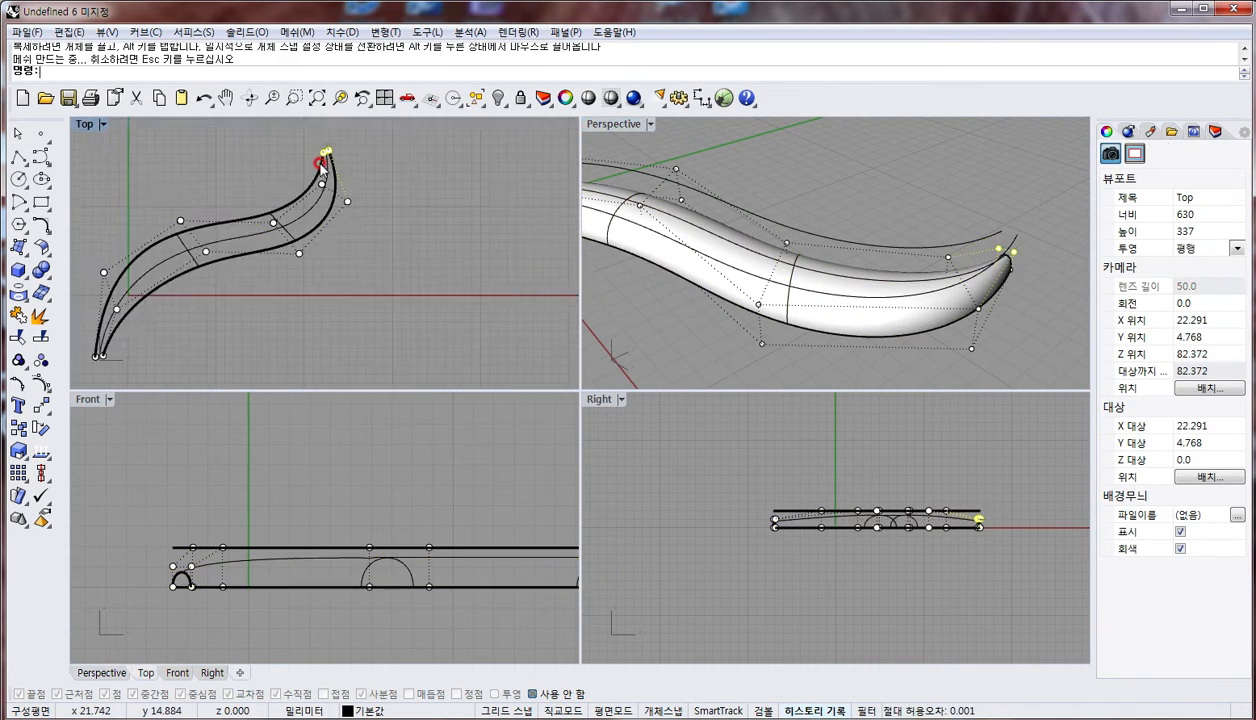
right_drag(359, 132, 358, 280)
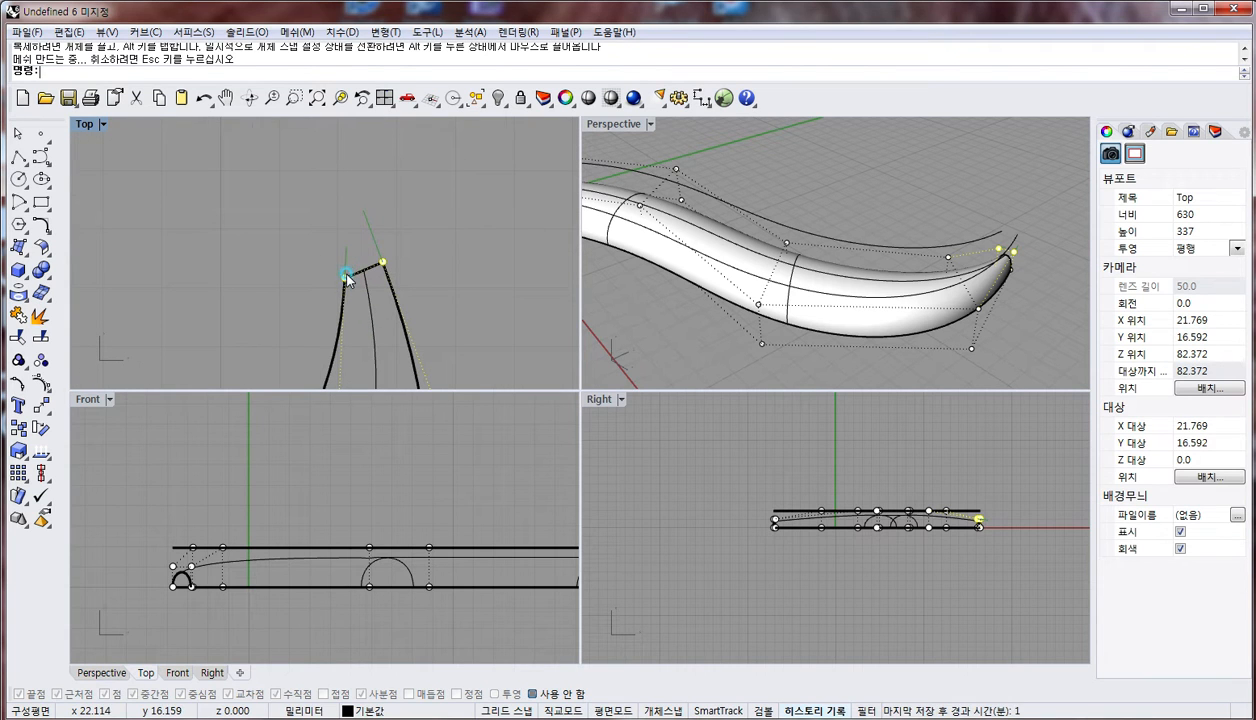
drag(346, 276, 349, 253)
drag(380, 206, 369, 245)
right_drag(371, 307, 391, 218)
Lower the rounded tip's two upper control points vertically in the Perspective view to flatten that end
scroll(391, 218, down, 4)
right_drag(946, 234, 905, 251)
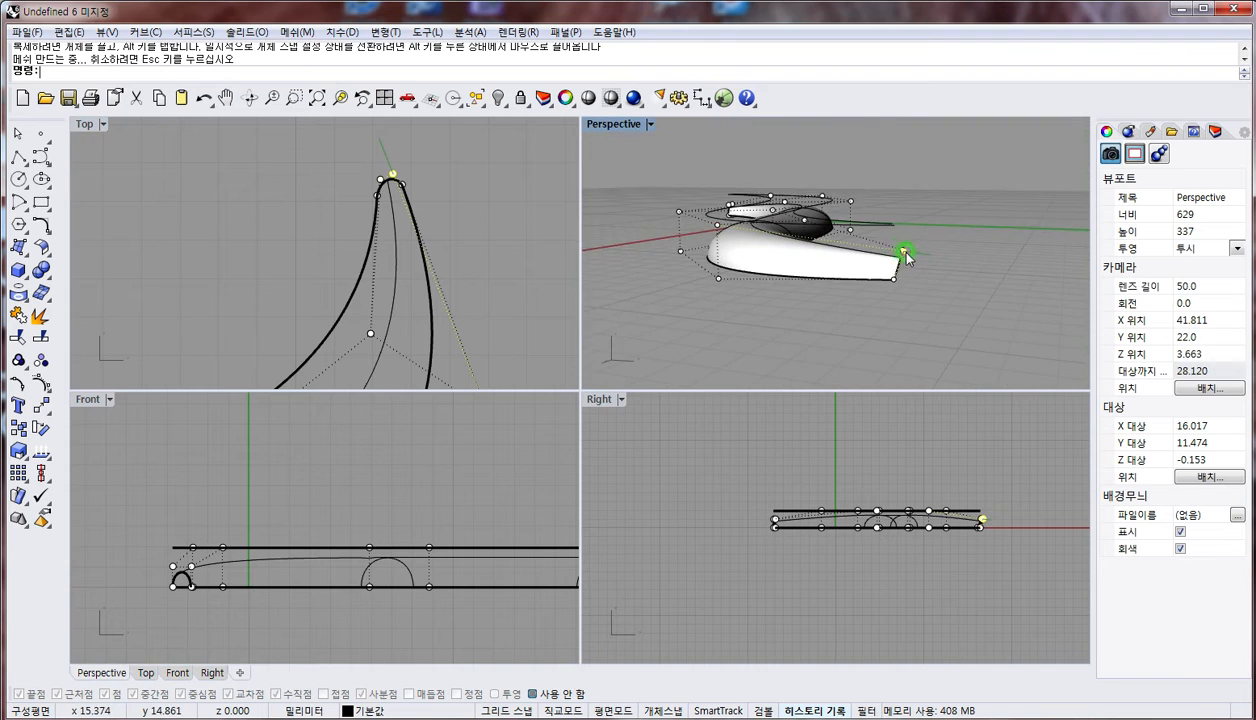
scroll(905, 253, up, 3)
click(920, 263)
ctrl+drag(911, 257, 911, 273)
Select the two upper control points at the lower-left end and move them outward in the Top view to round that tip
scroll(274, 318, down, 5)
right_drag(274, 318, 446, 162)
right_drag(286, 268, 357, 229)
scroll(255, 311, up, 10)
click(295, 280)
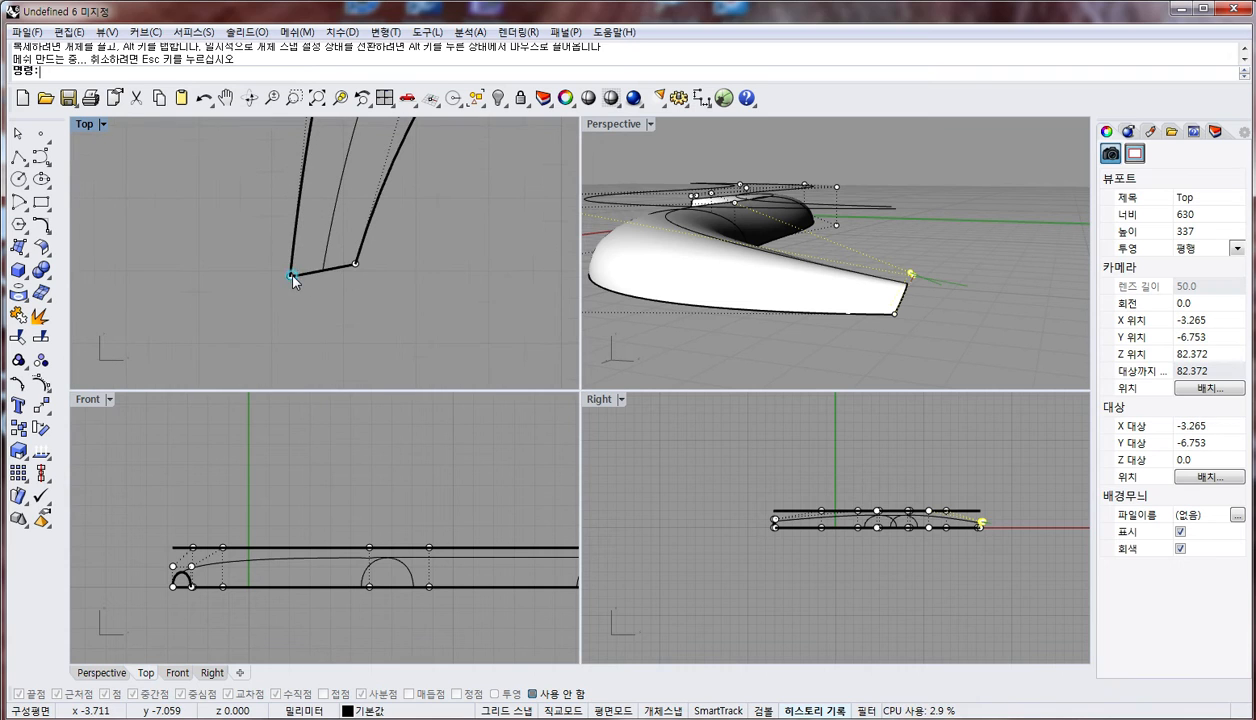
click(358, 264)
click(897, 188)
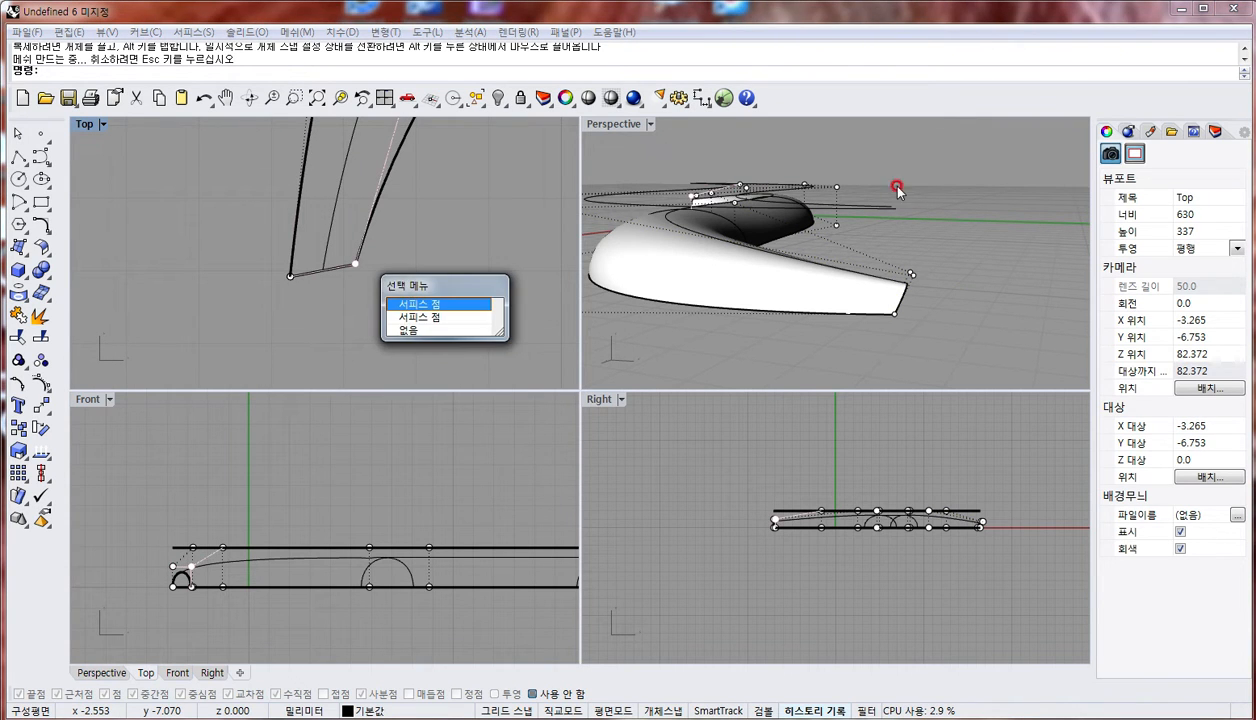
scroll(897, 190, up, 8)
right_drag(897, 190, 975, 223)
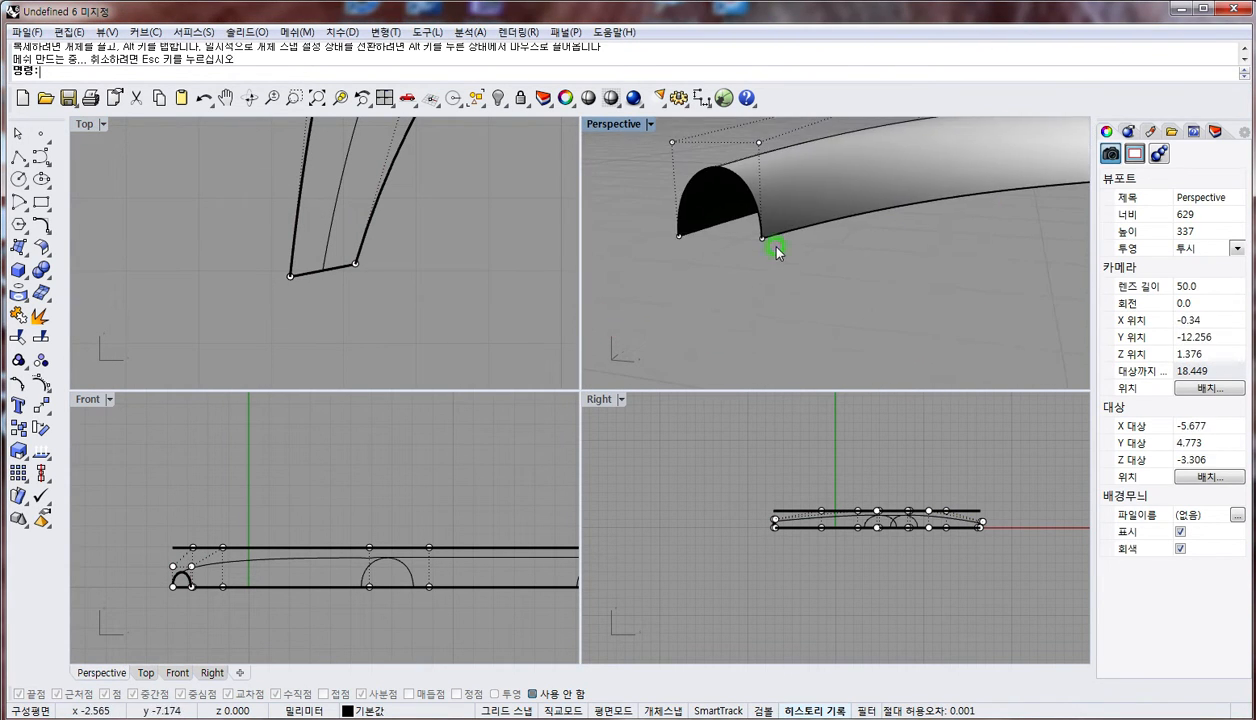
shift+right_drag(715, 204, 750, 240)
drag(870, 264, 872, 262)
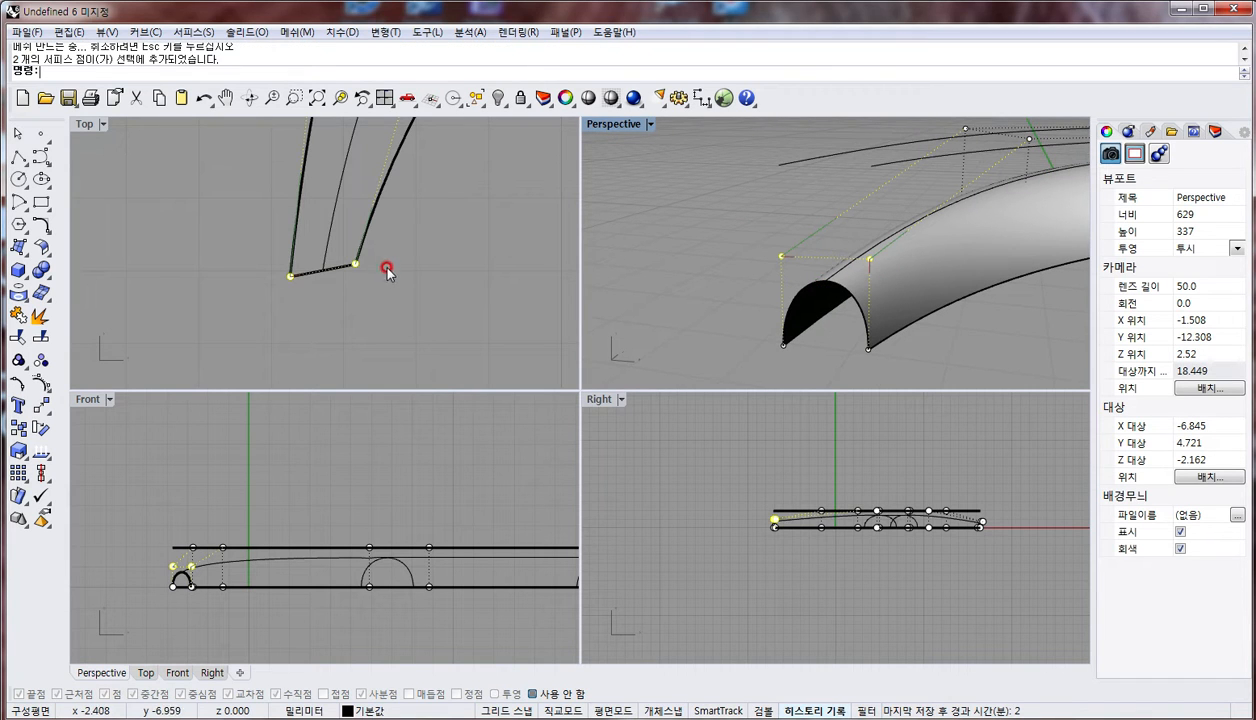
drag(359, 266, 331, 297)
Lower the lower-left tip's upper control points in the Perspective view and hide the surface's control points
drag(720, 246, 822, 305)
key(Escape)
key(Escape)
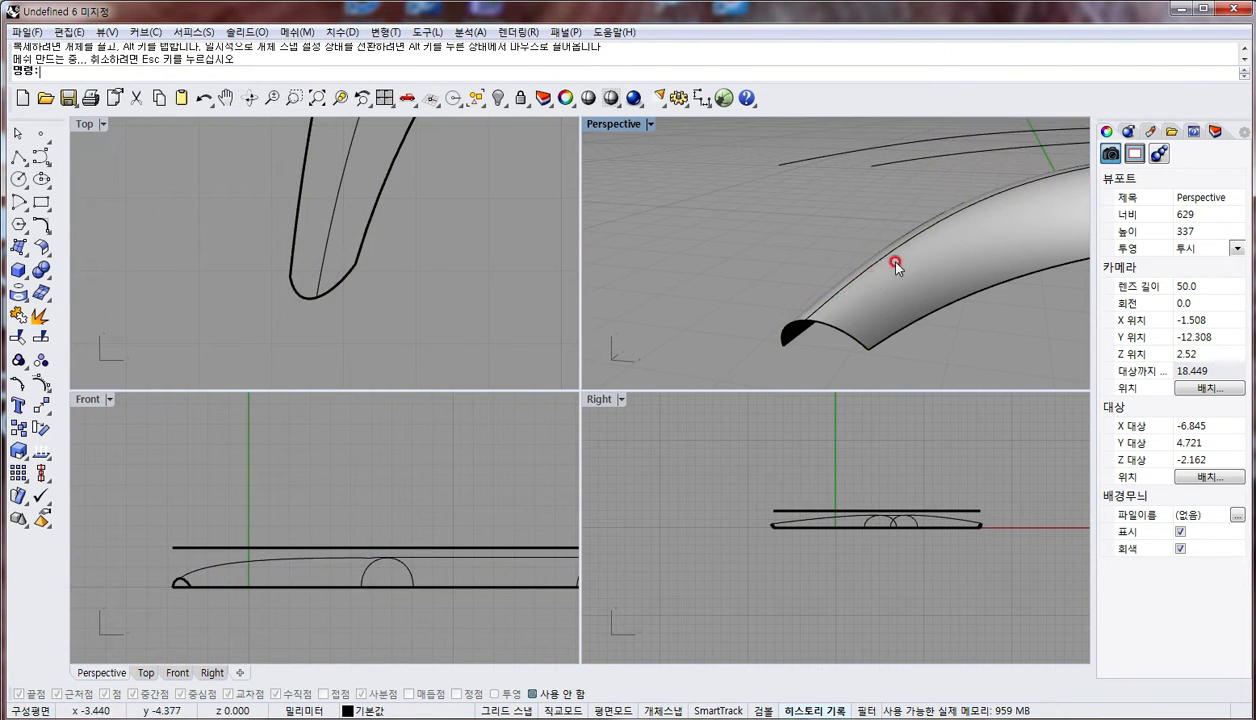
Delete the four source curves while keeping the lofted surface
scroll(751, 272, down, 4)
right_drag(897, 264, 819, 285)
text(scv)
key(Return)
scroll(819, 285, down, 6)
drag(941, 336, 834, 180)
scroll(872, 260, up, 3)
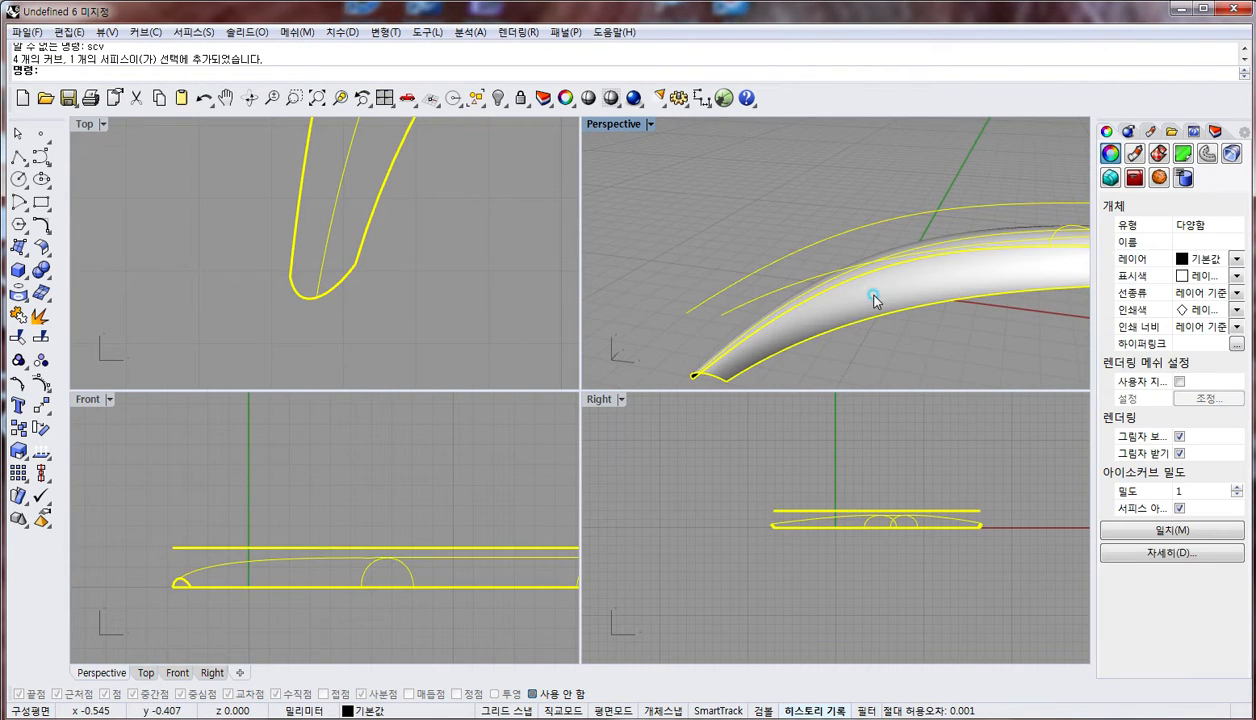
ctrl+click(864, 283)
key(Delete)
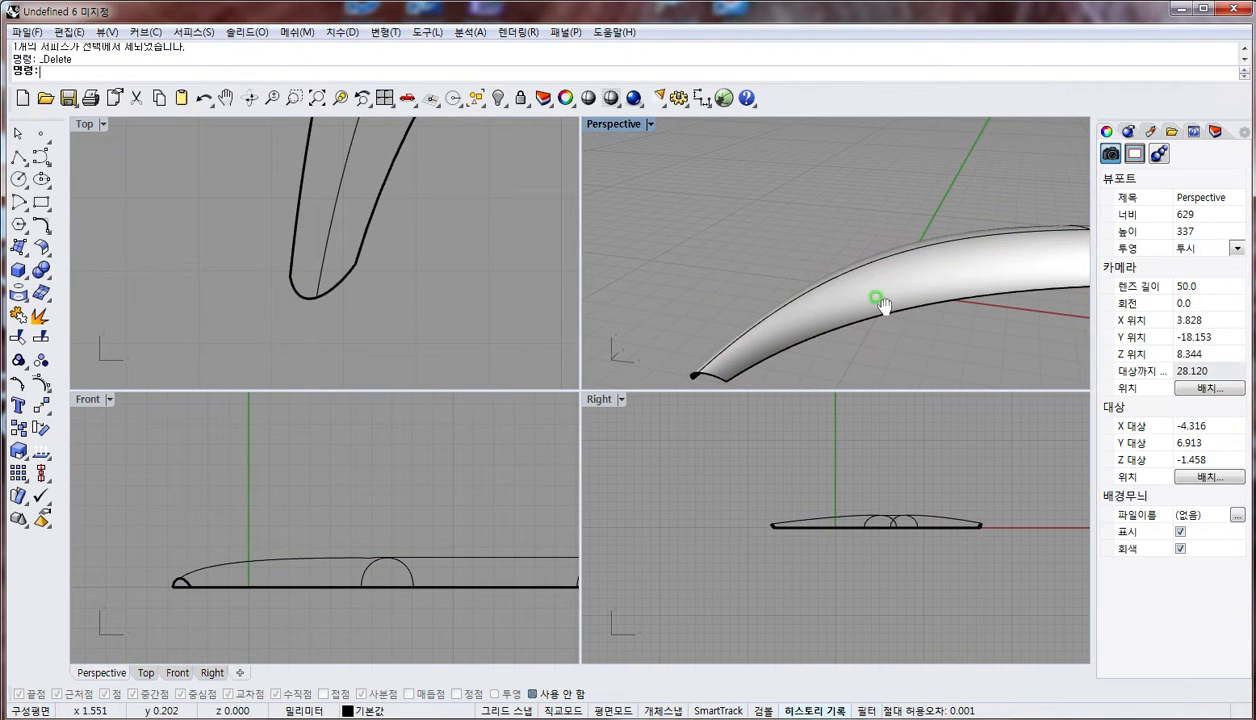
right_drag(883, 305, 735, 283)
scroll(735, 283, down, 3)
click(740, 288)
key(F10)
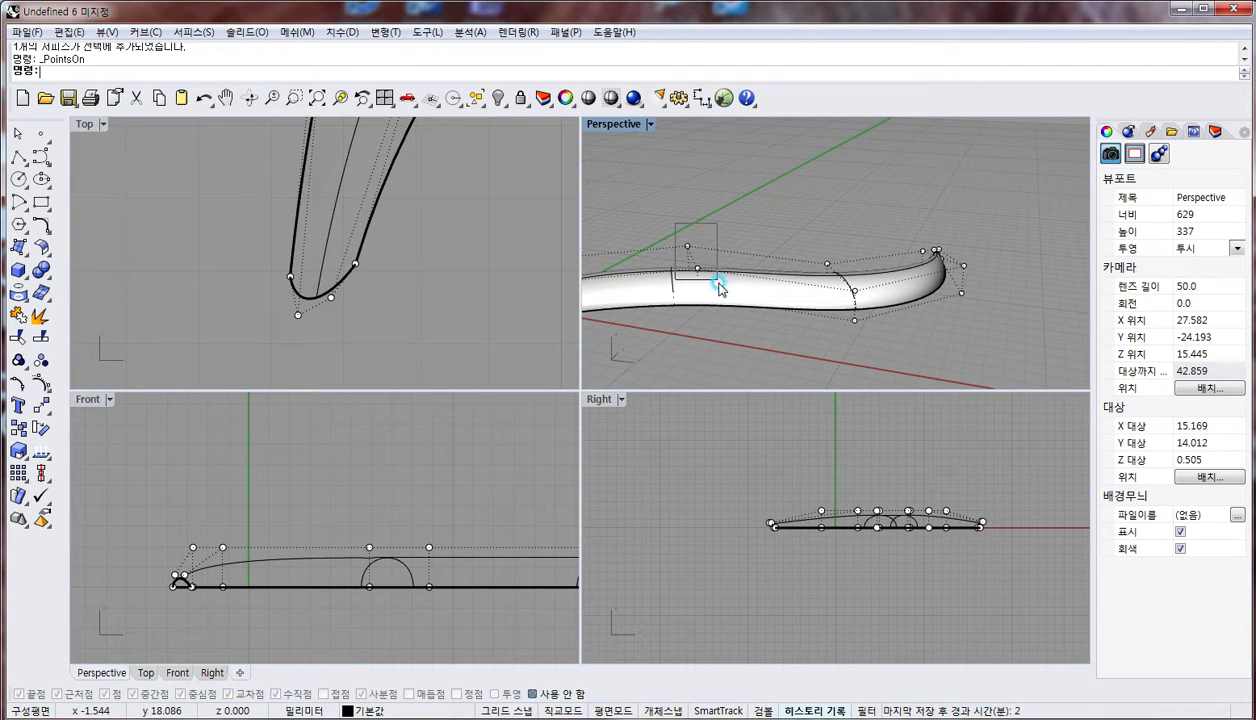
drag(719, 283, 708, 284)
shift+right_drag(772, 284, 854, 271)
key(Escape)
key(Escape)
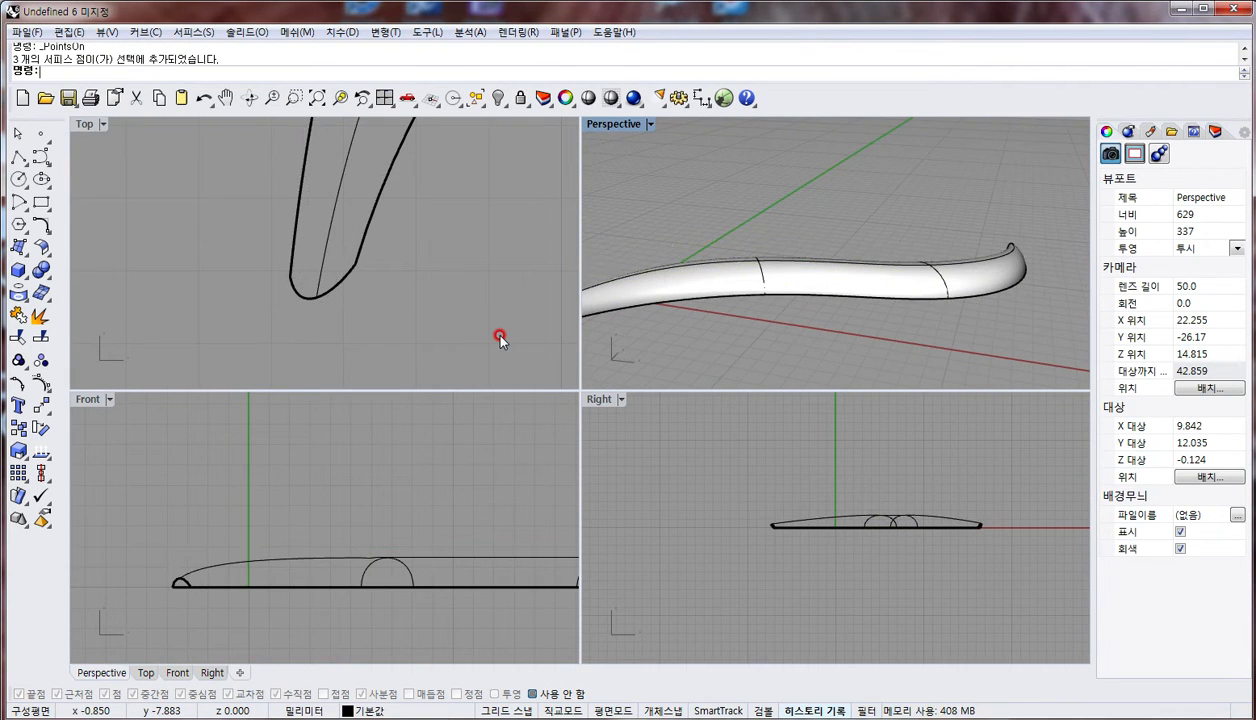
Try duplicating the lofted surface's border as a closed curve in the enlarged Perspective view and undo it
click(741, 302)
double_click(614, 124)
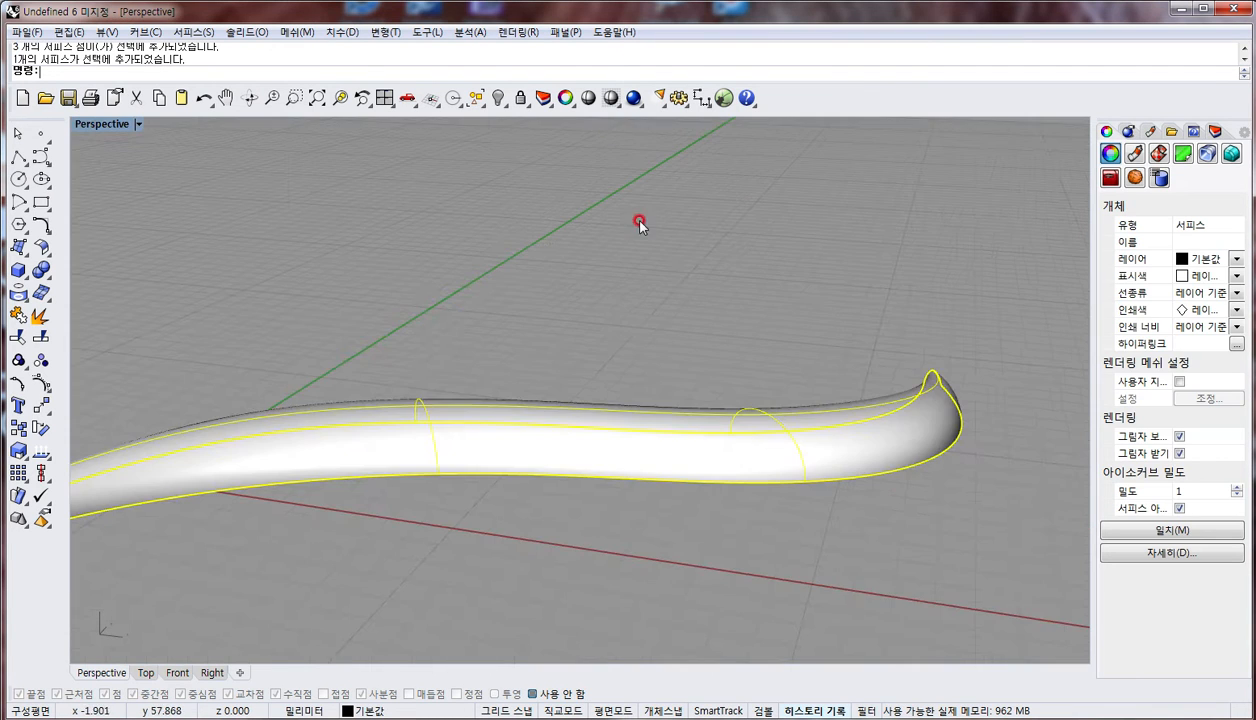
right_drag(645, 350, 350, 407)
scroll(547, 447, down, 4)
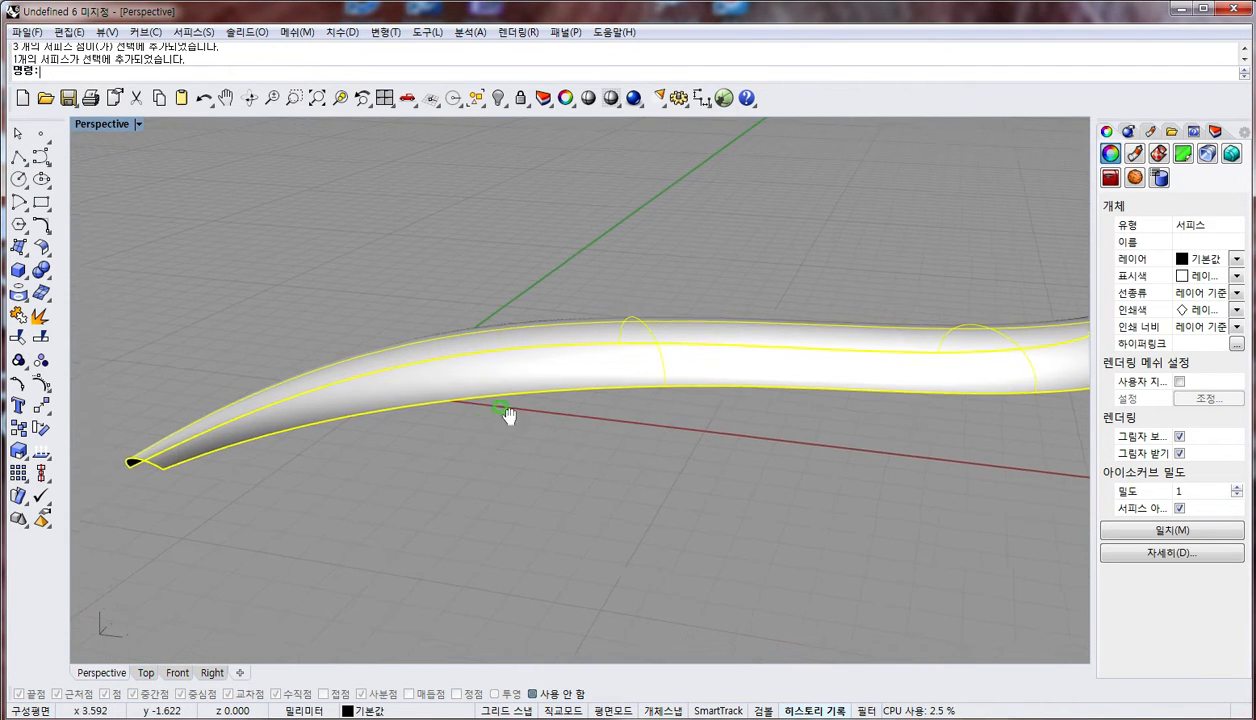
click(17, 290)
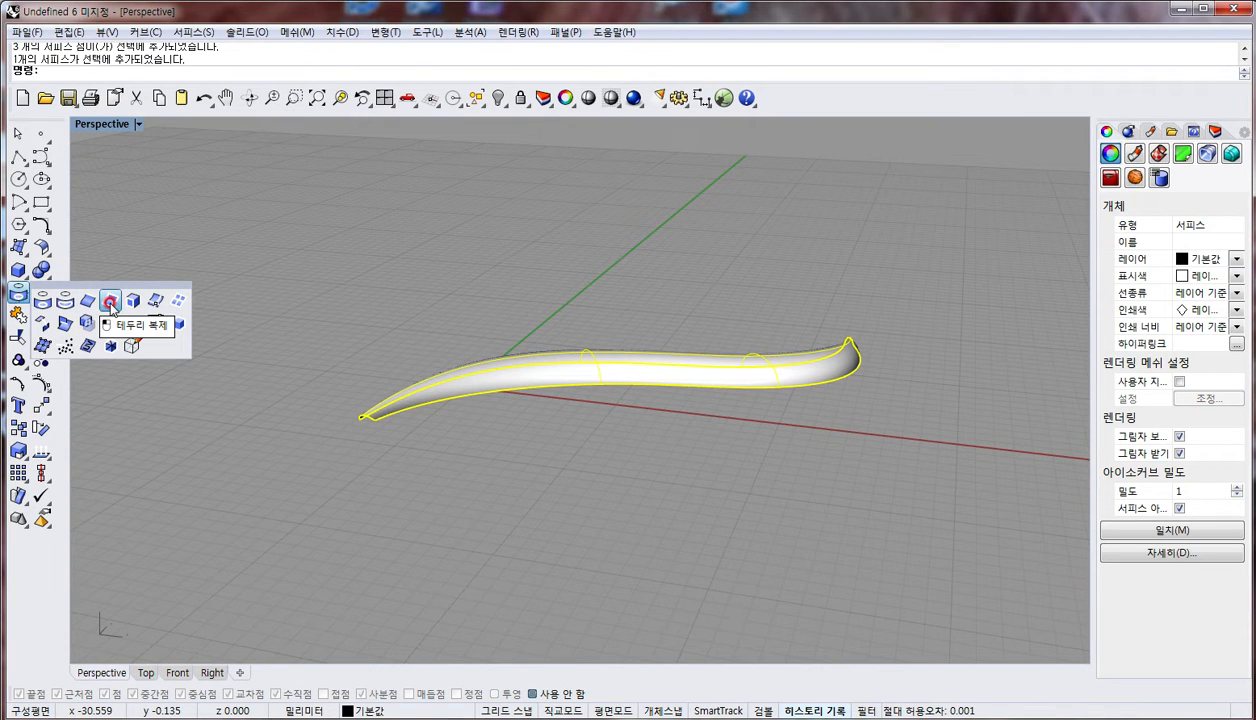
click(110, 302)
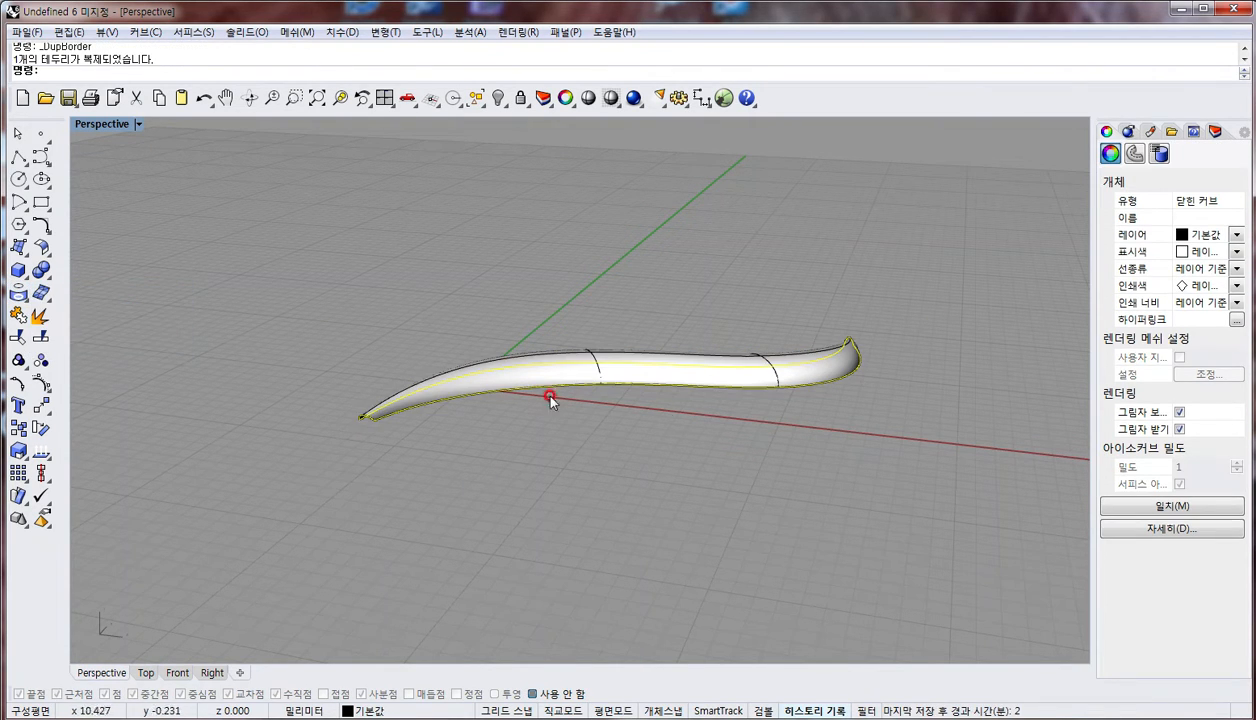
key(ctrl+z)
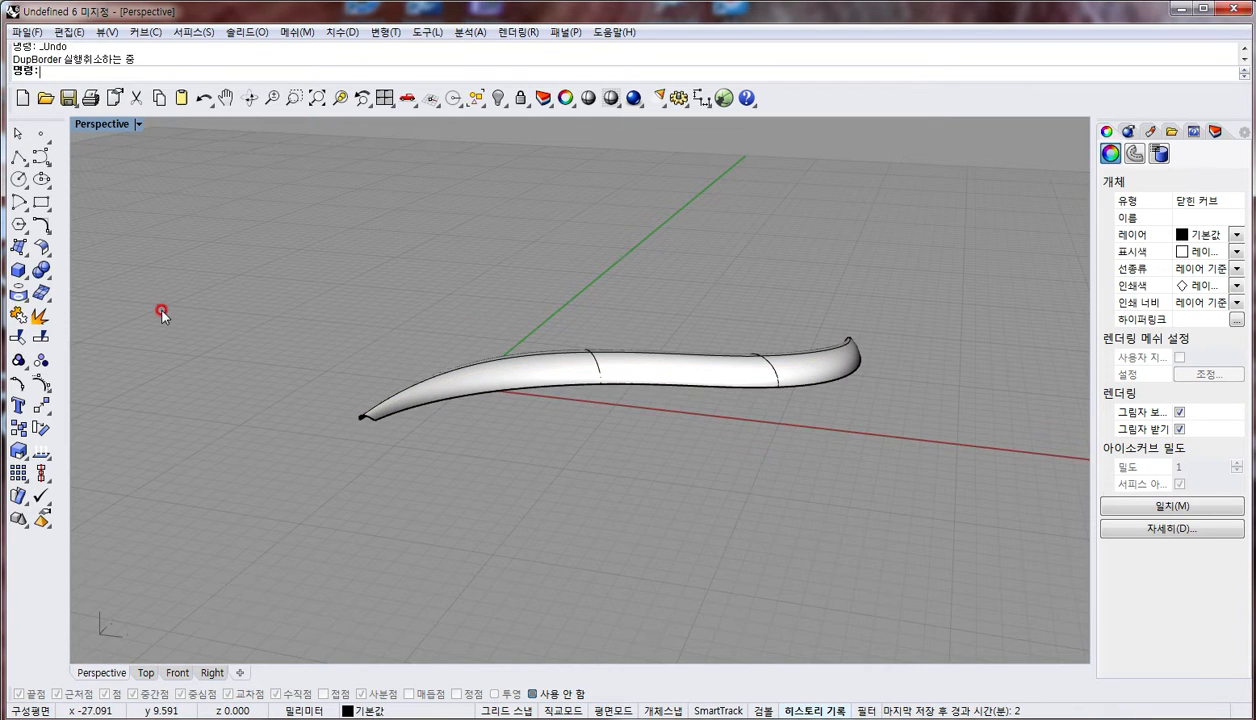
Duplicate all four edges of the lofted surface as separate curves with DupEdge and return to the four-viewport layout
click(27, 297)
click(86, 298)
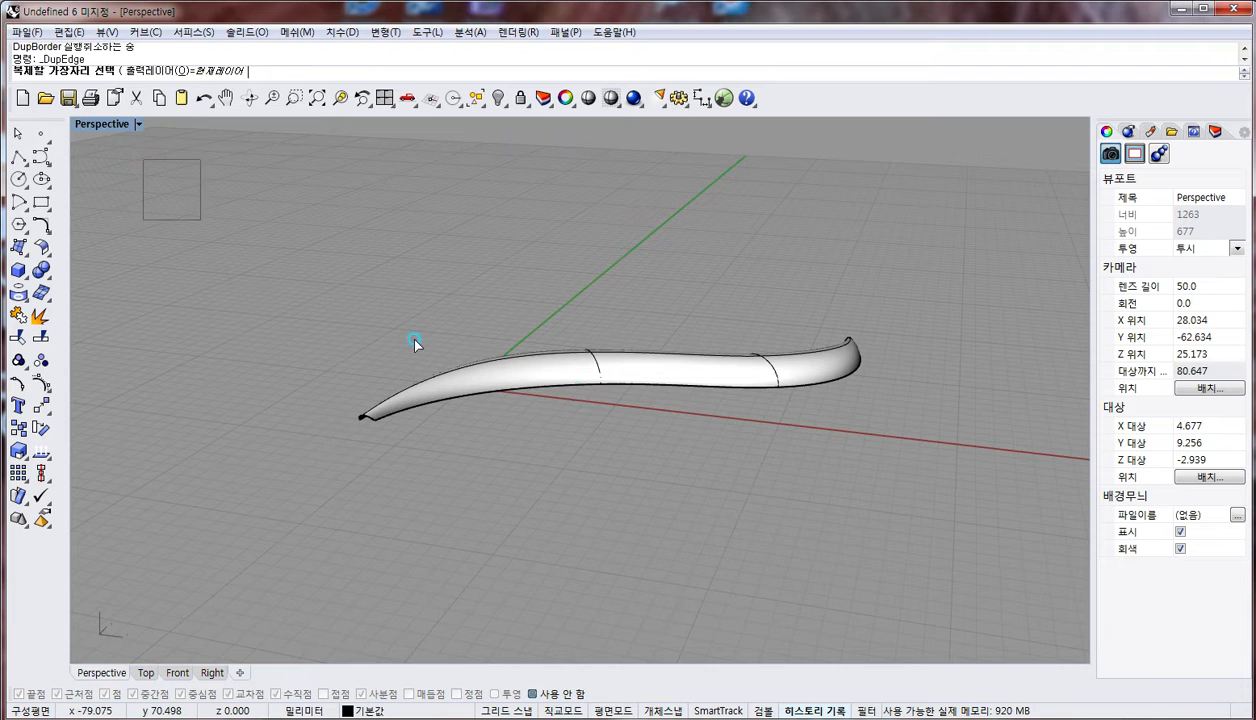
drag(138, 156, 978, 490)
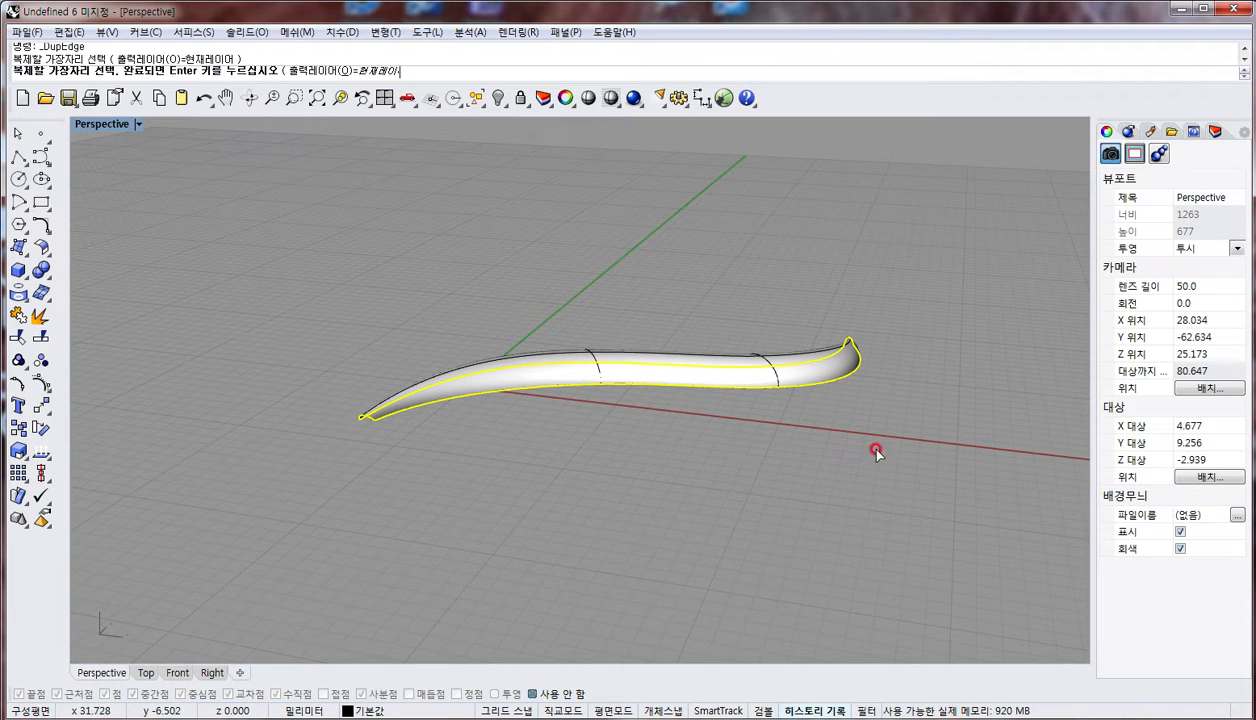
double_click(103, 127)
right_drag(300, 305, 163, 328)
right_click(205, 324)
right_drag(285, 210, 235, 322)
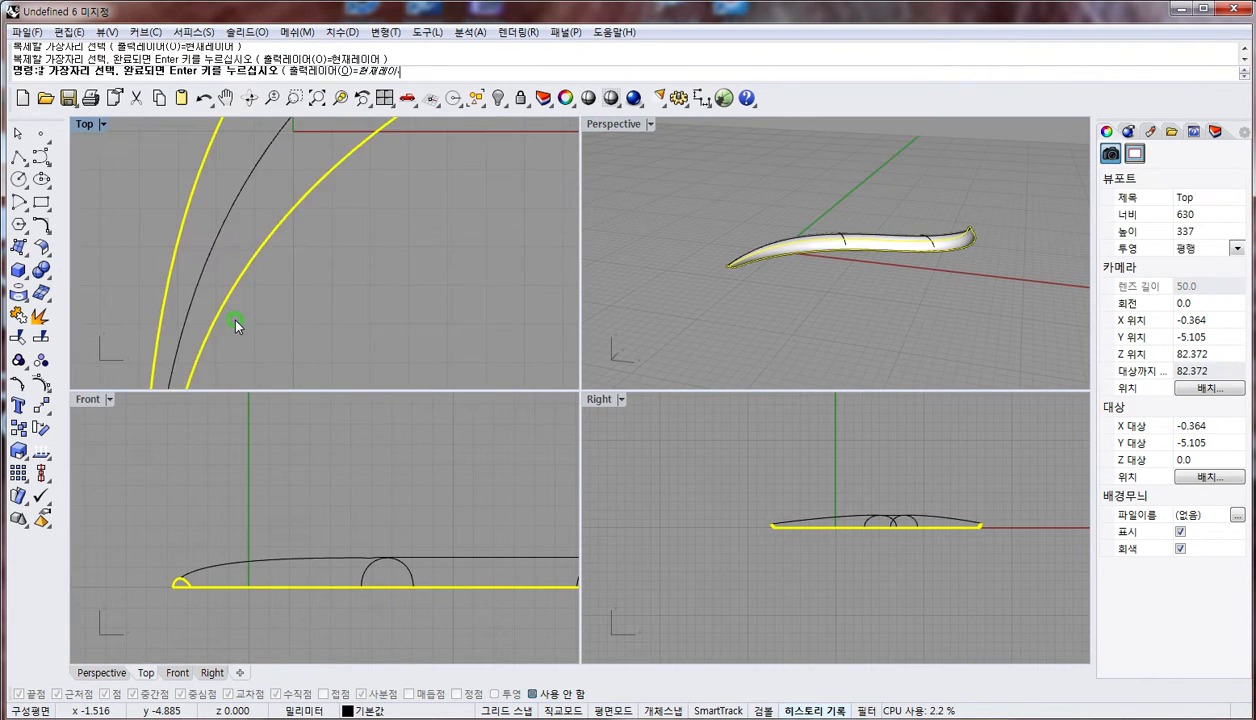
right_click(235, 322)
right_drag(316, 266, 241, 311)
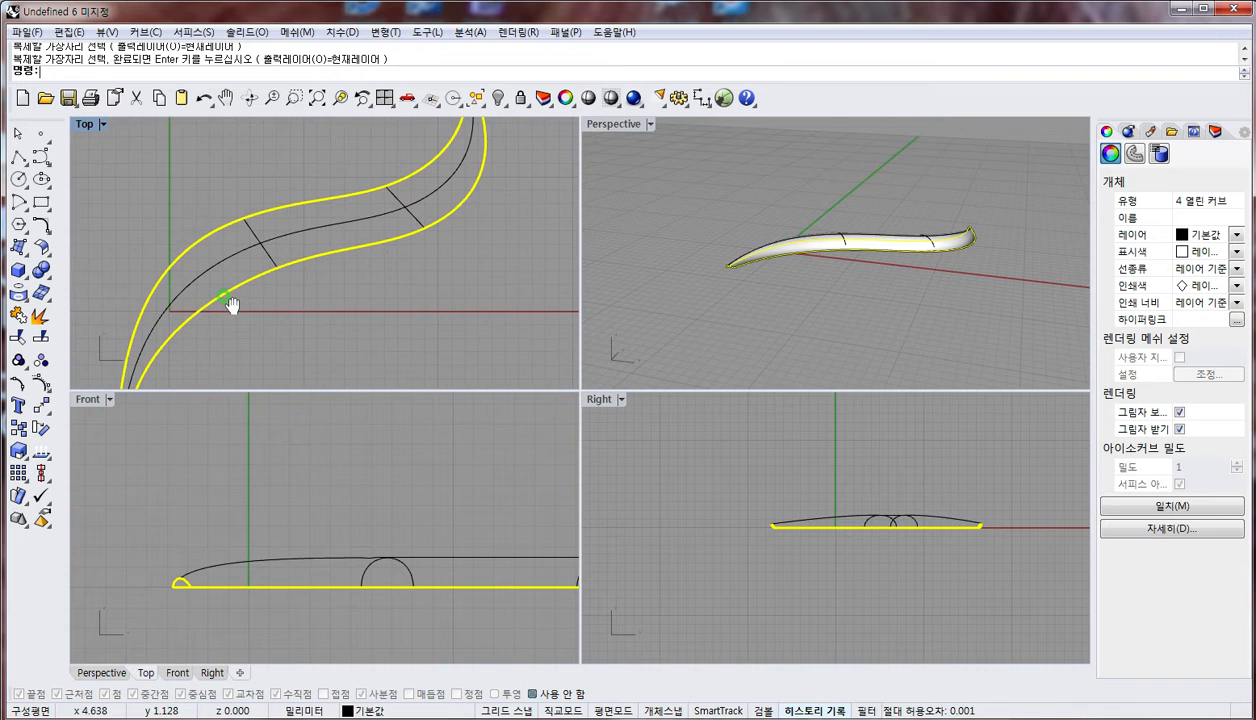
scroll(231, 306, down, 3)
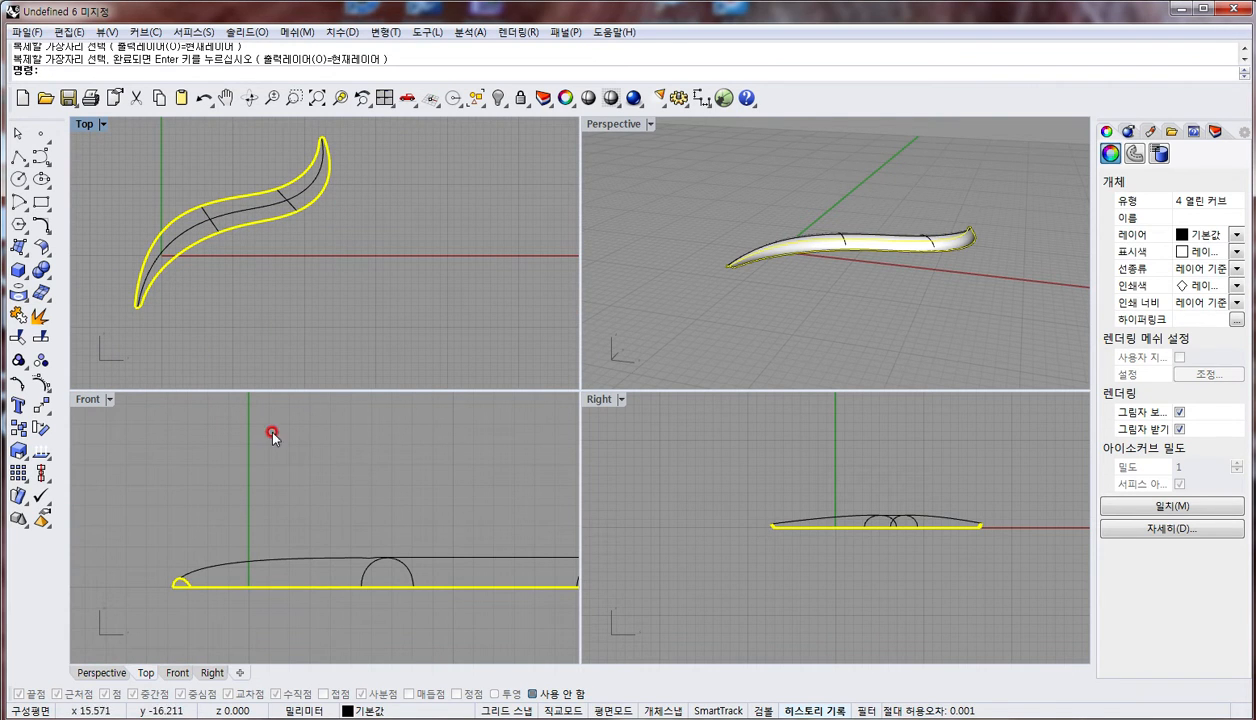
Start extruding the four duplicated edge curves with ExtrudeCrv and define a vertical extrusion direction in the Front view
scroll(750, 264, up, 10)
scroll(635, 363, down, 3)
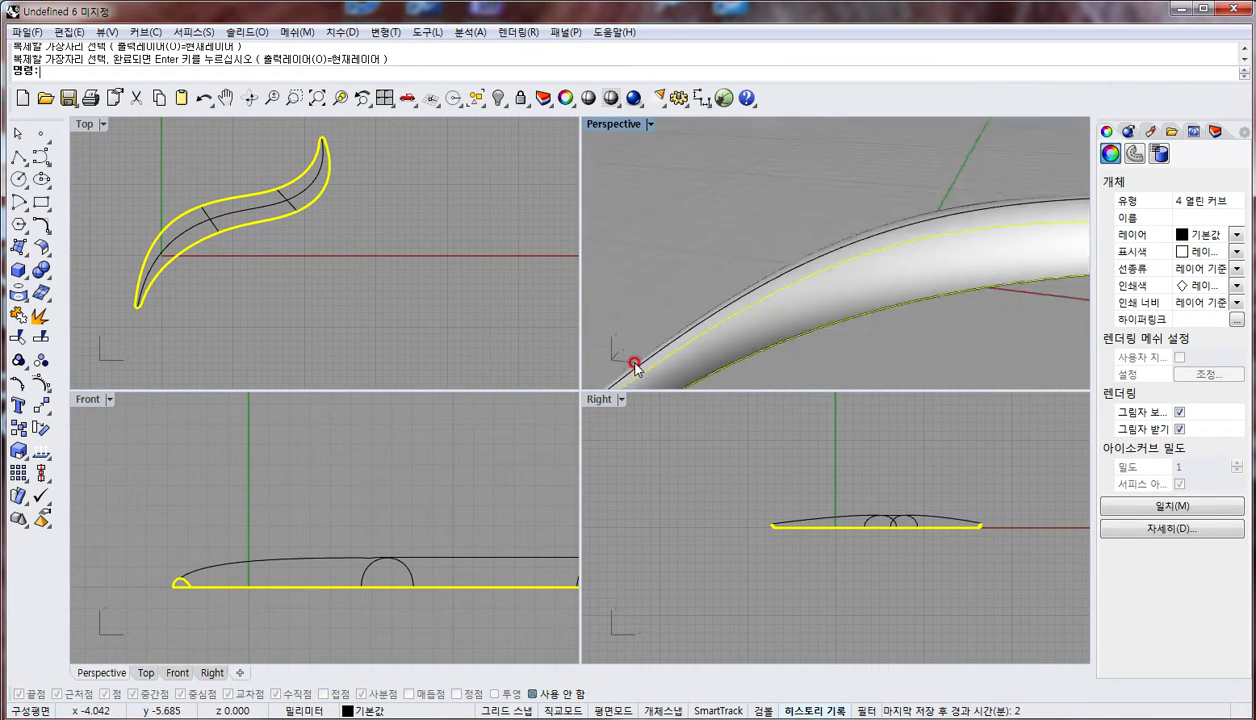
scroll(635, 366, down, 2)
right_drag(336, 610, 275, 509)
scroll(275, 507, down, 5)
key(Return)
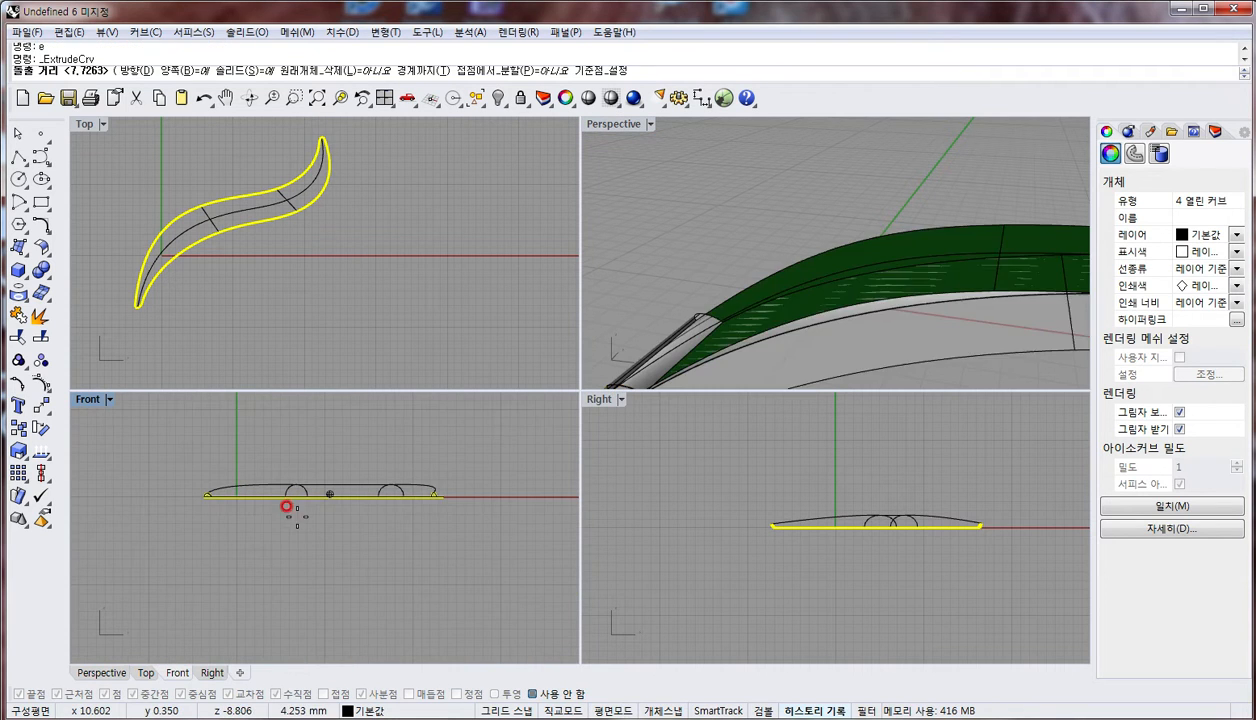
text(d)
key(Return)
click(262, 432)
click(261, 596)
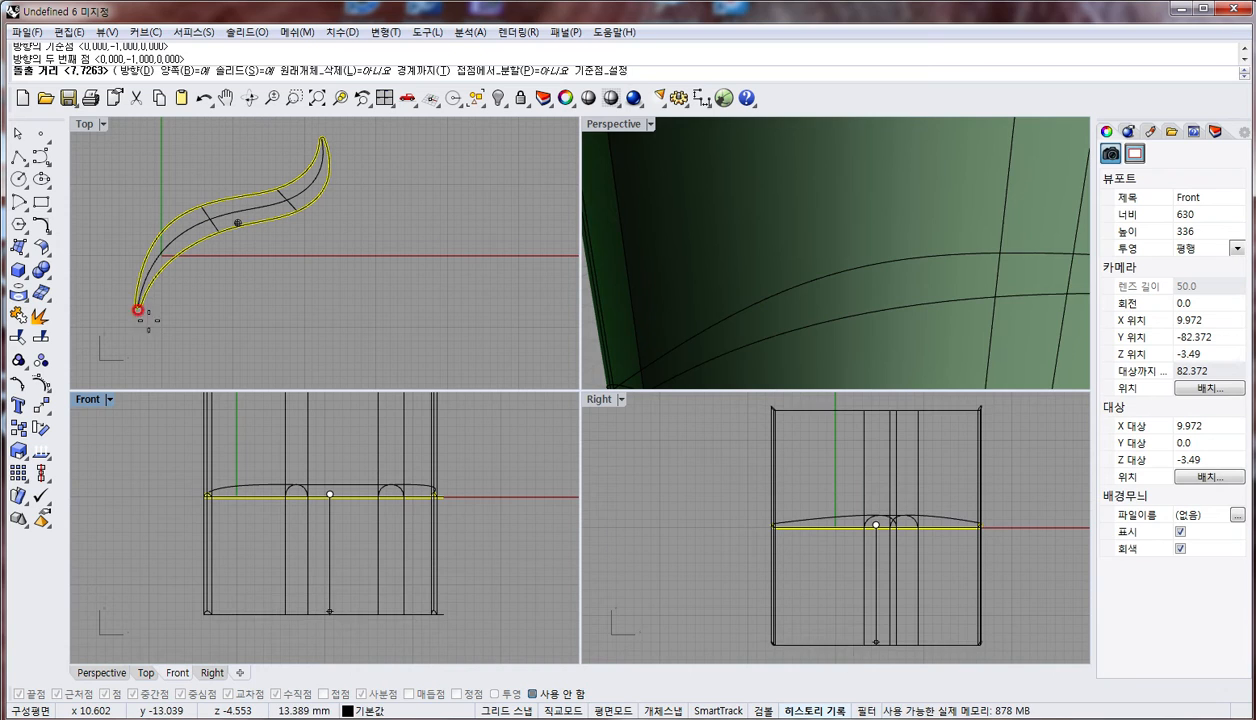
scroll(131, 298, up, 2)
scroll(129, 296, up, 1)
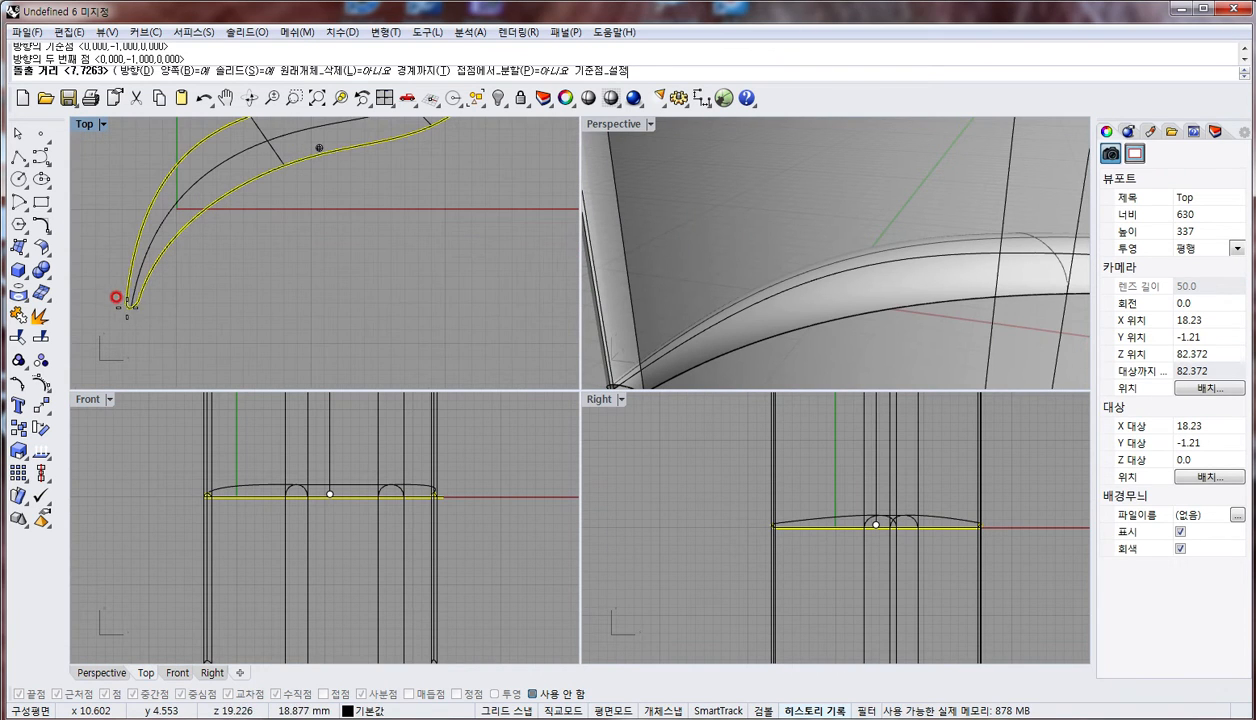
scroll(200, 488, up, 3)
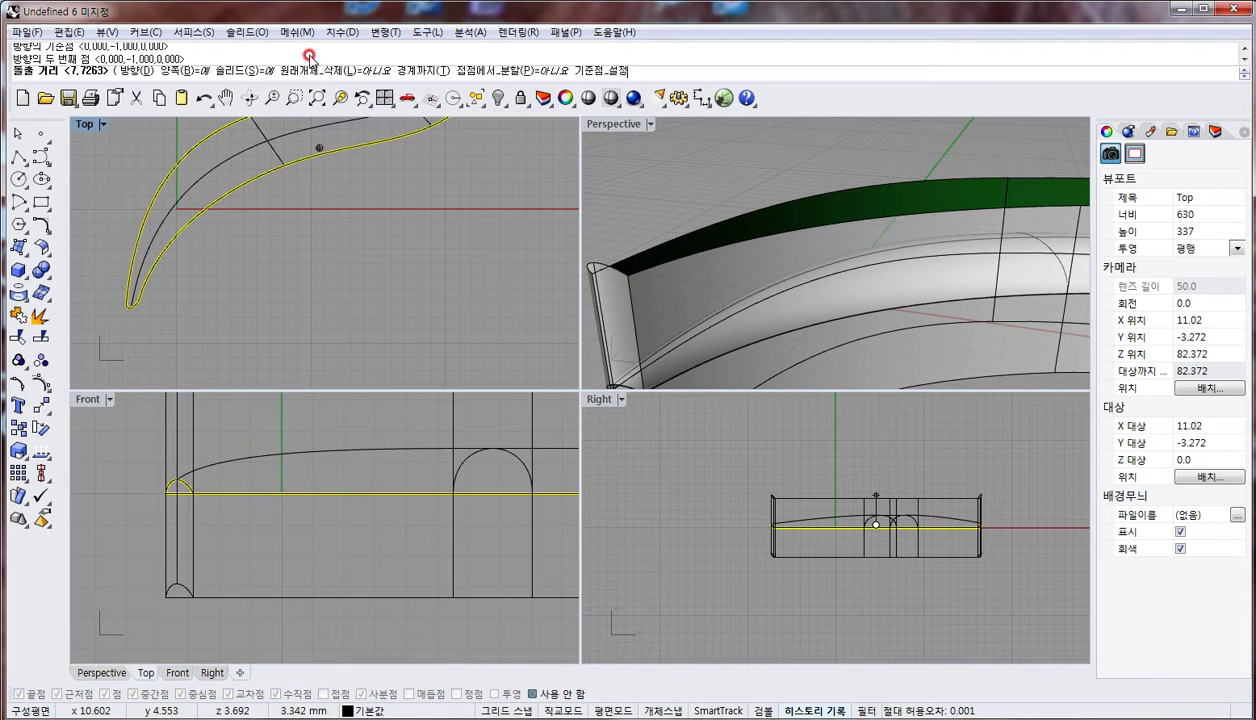
Turn off the both-sides and solid options, redefine the direction as straight down in the Front view, and extrude the edge curves
click(184, 71)
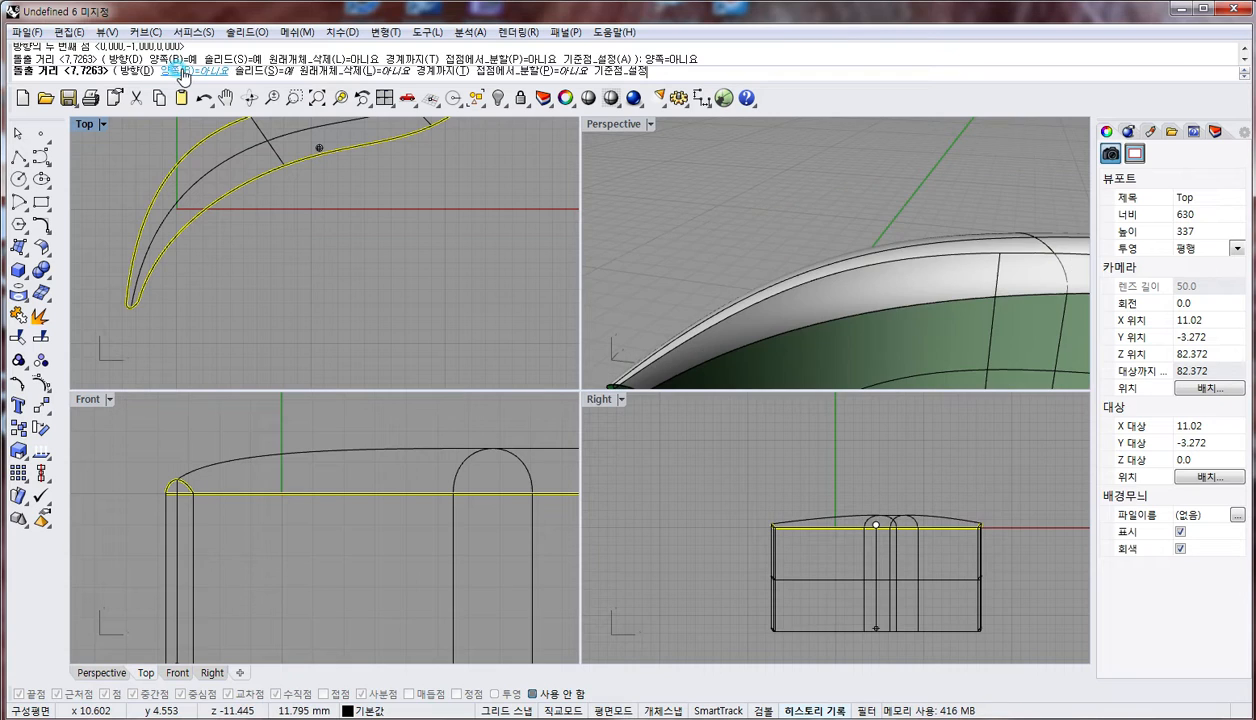
click(262, 72)
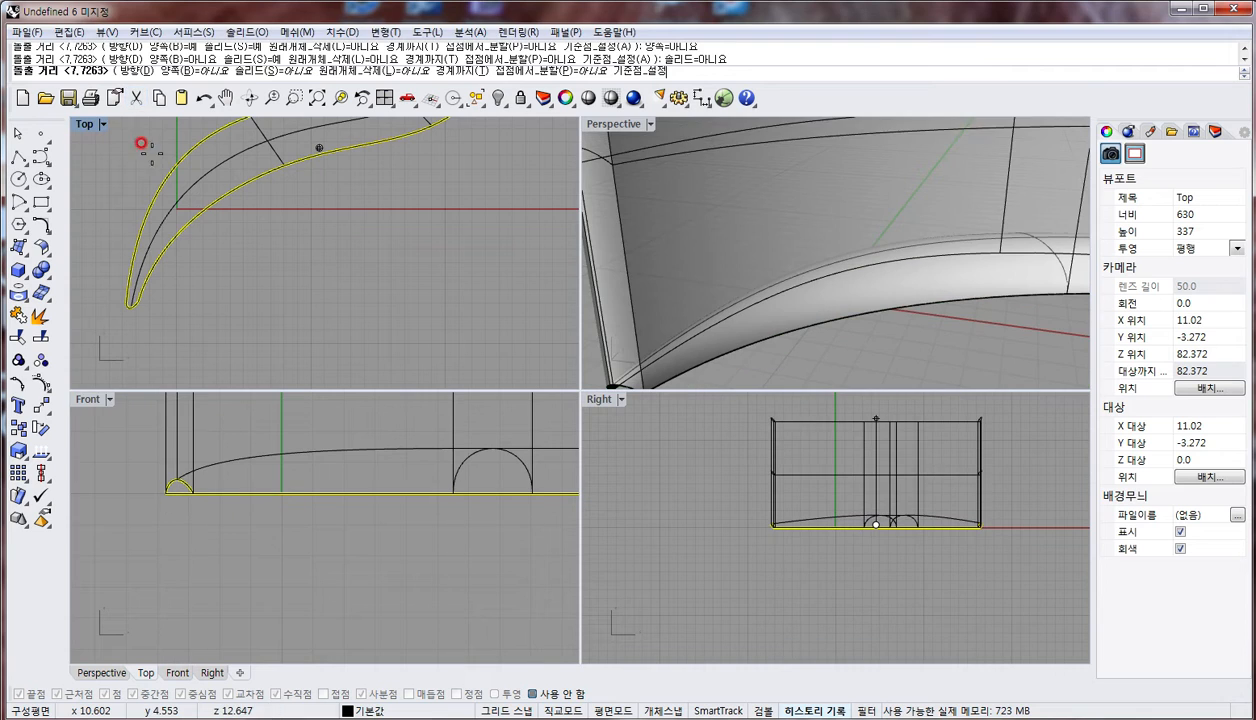
click(147, 72)
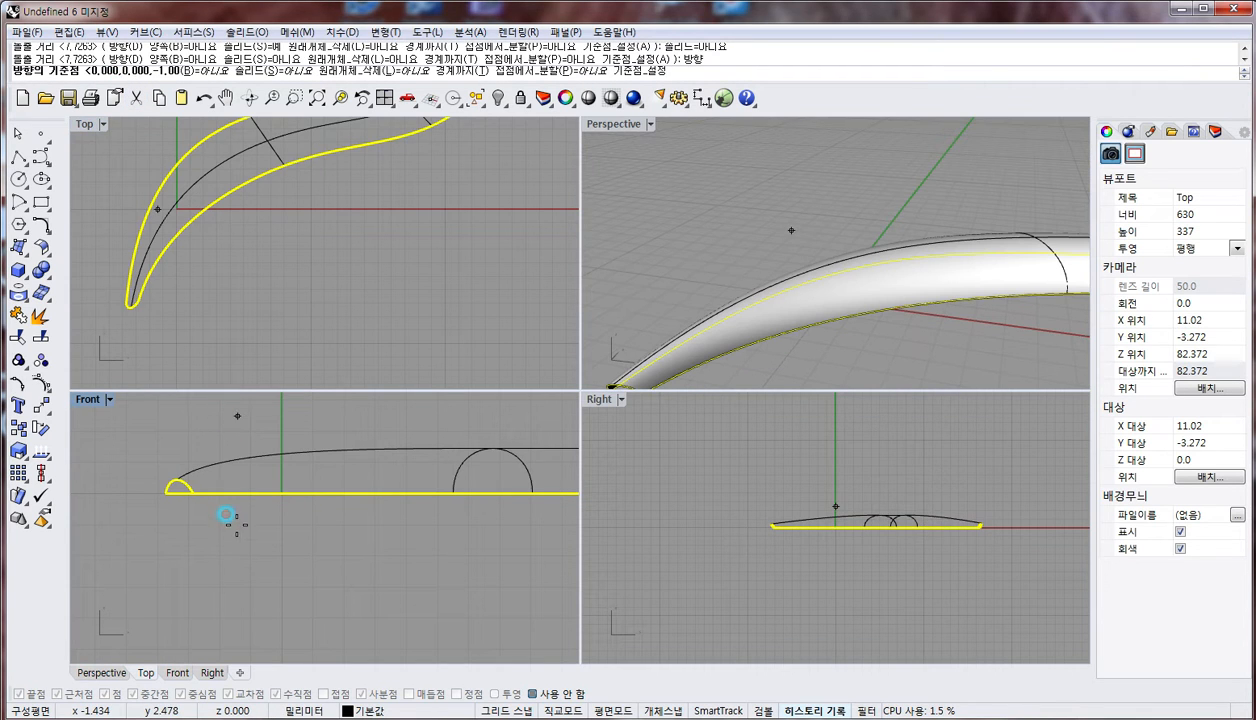
click(225, 515)
click(233, 574)
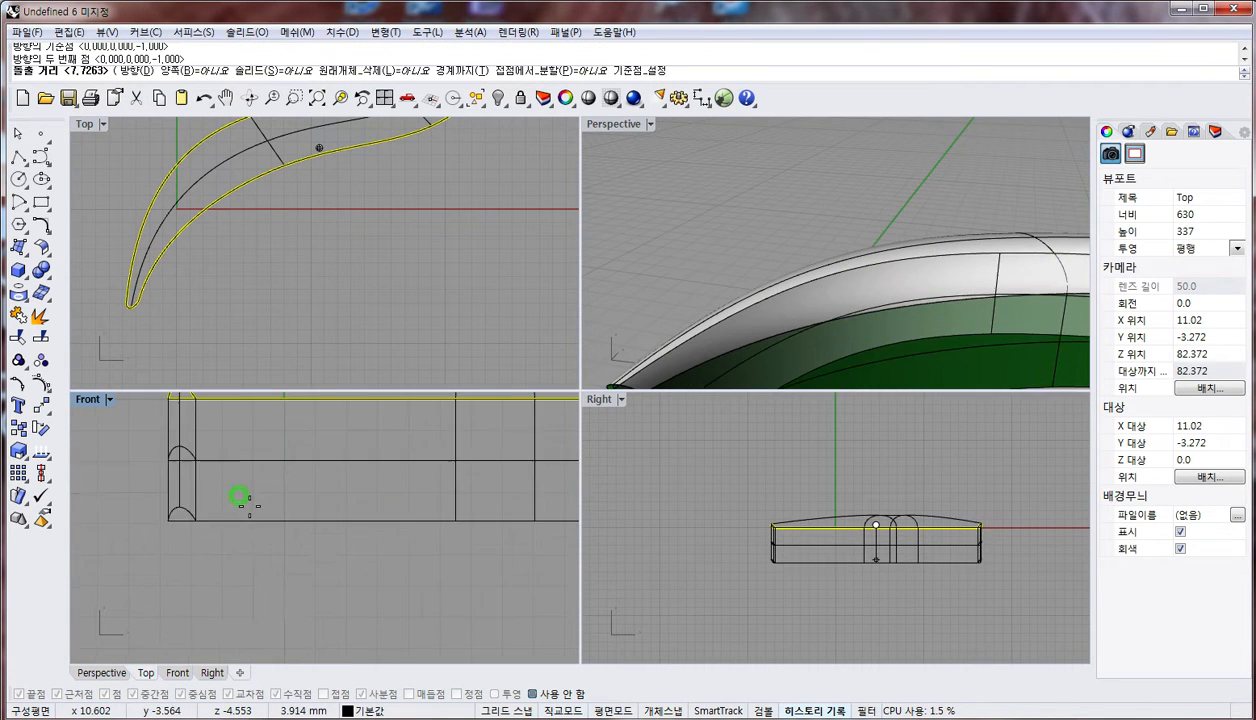
click(246, 552)
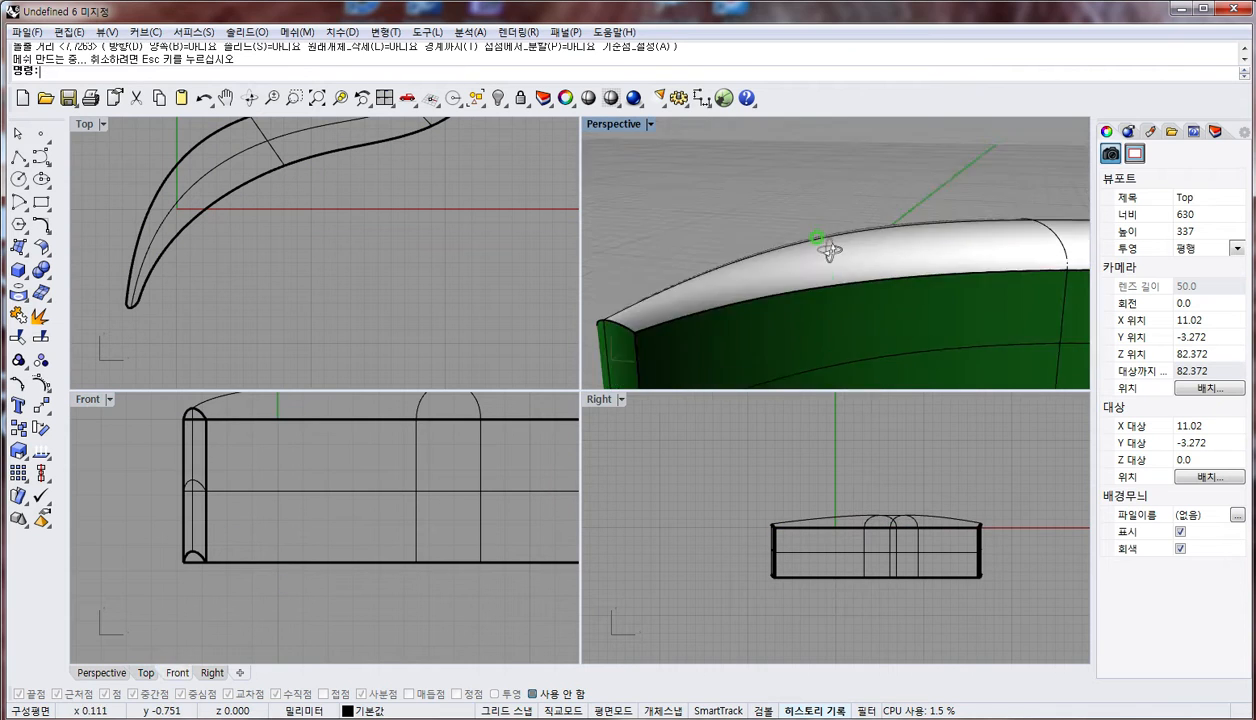
Show the control points of the four extruded surfaces and select their entire lower row in the Front view
right_drag(829, 251, 792, 330)
drag(420, 608, 243, 543)
right_drag(236, 555, 100, 523)
scroll(247, 514, down, 8)
drag(466, 573, 561, 588)
click(40, 383)
click(263, 538)
Align the selected lower points with SetPt in Z only, placing them at a height of about -3.9 in the Front view
text(S)
key(Return)
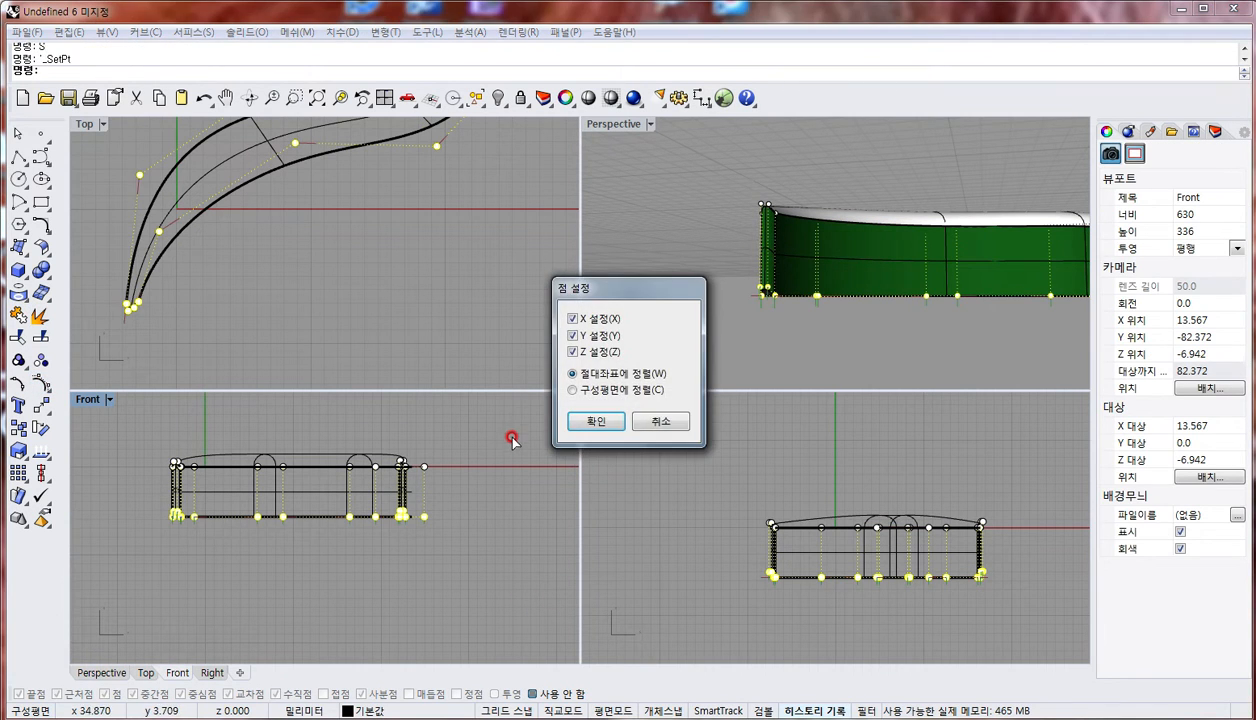
key(Escape)
click(42, 407)
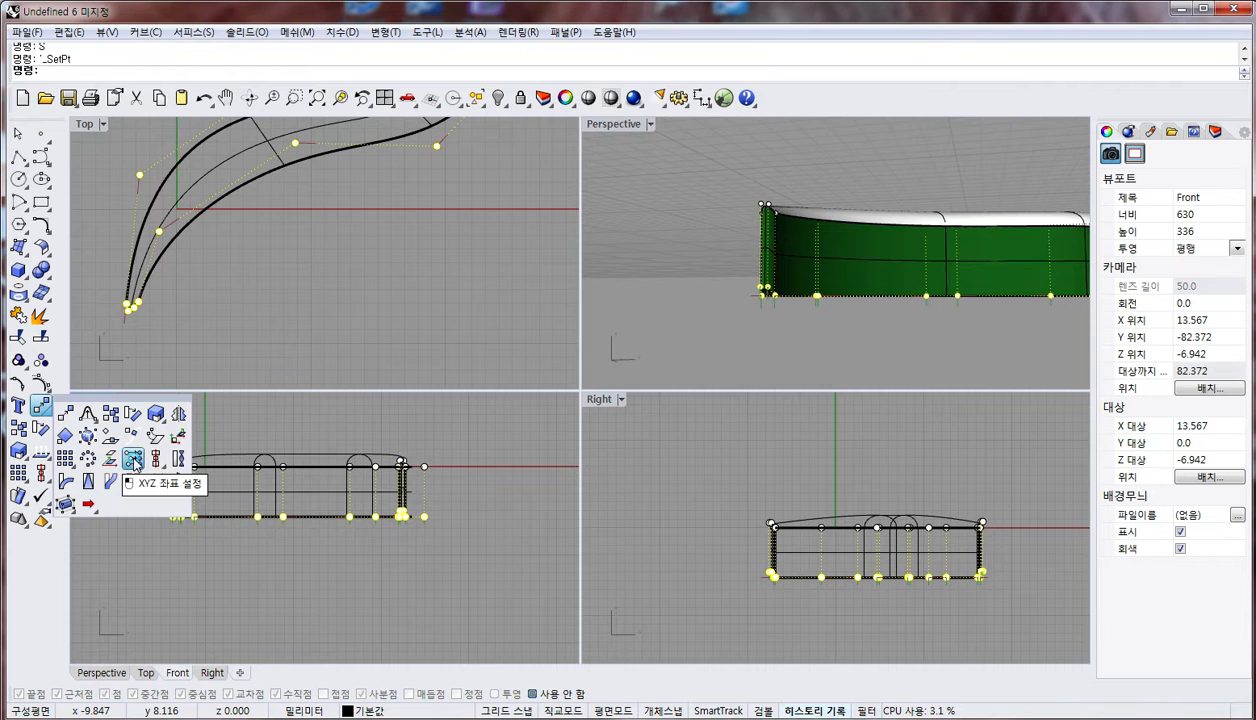
click(133, 461)
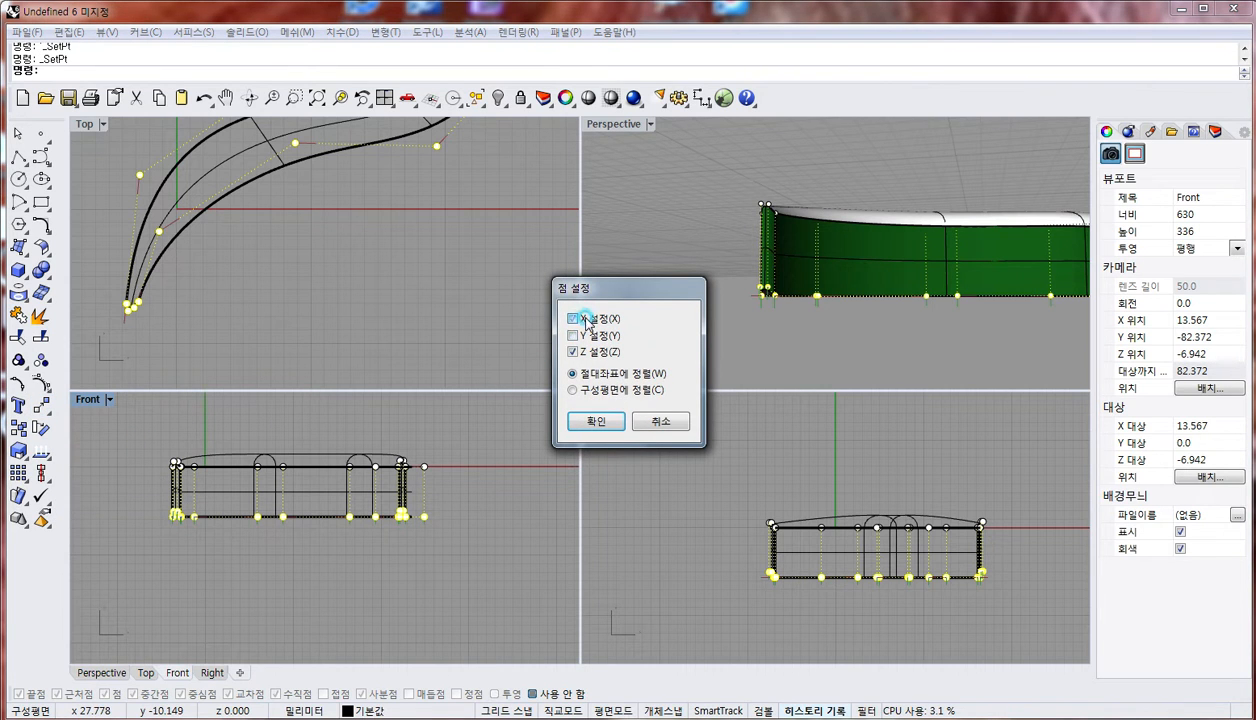
click(594, 422)
click(421, 500)
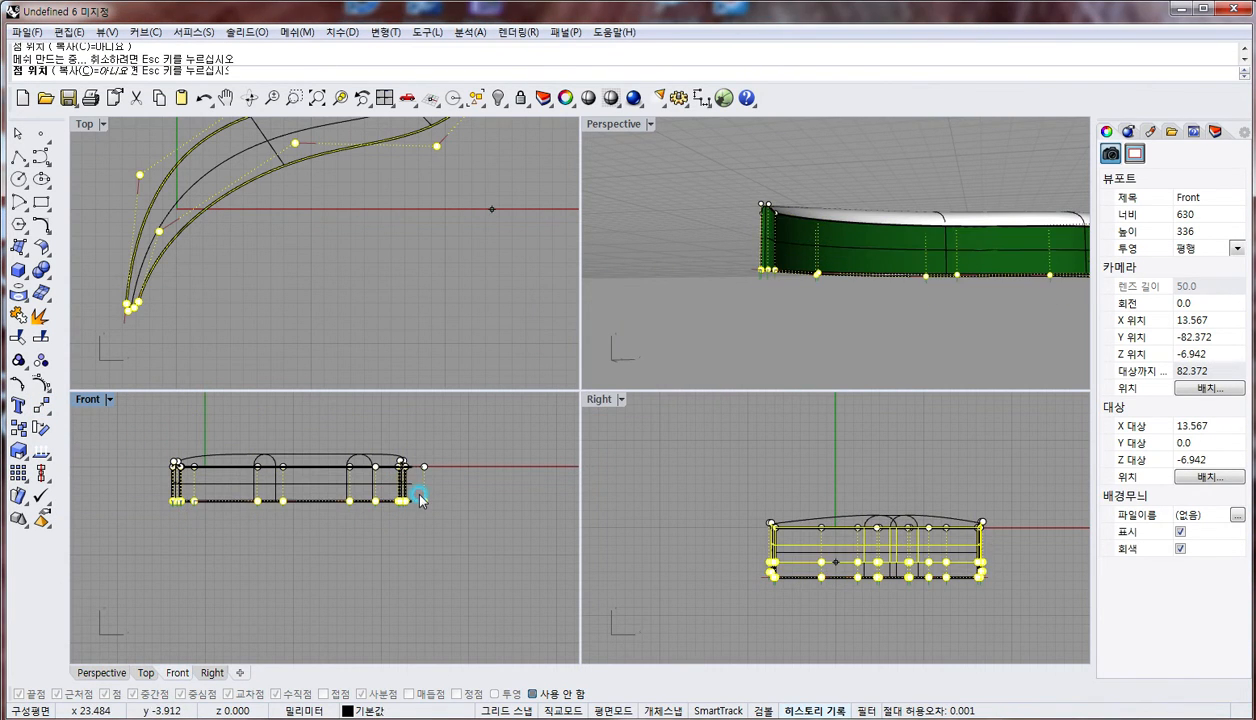
Hide the control points and delete the four extruded surfaces beneath the lofted surface
right_drag(963, 153, 768, 282)
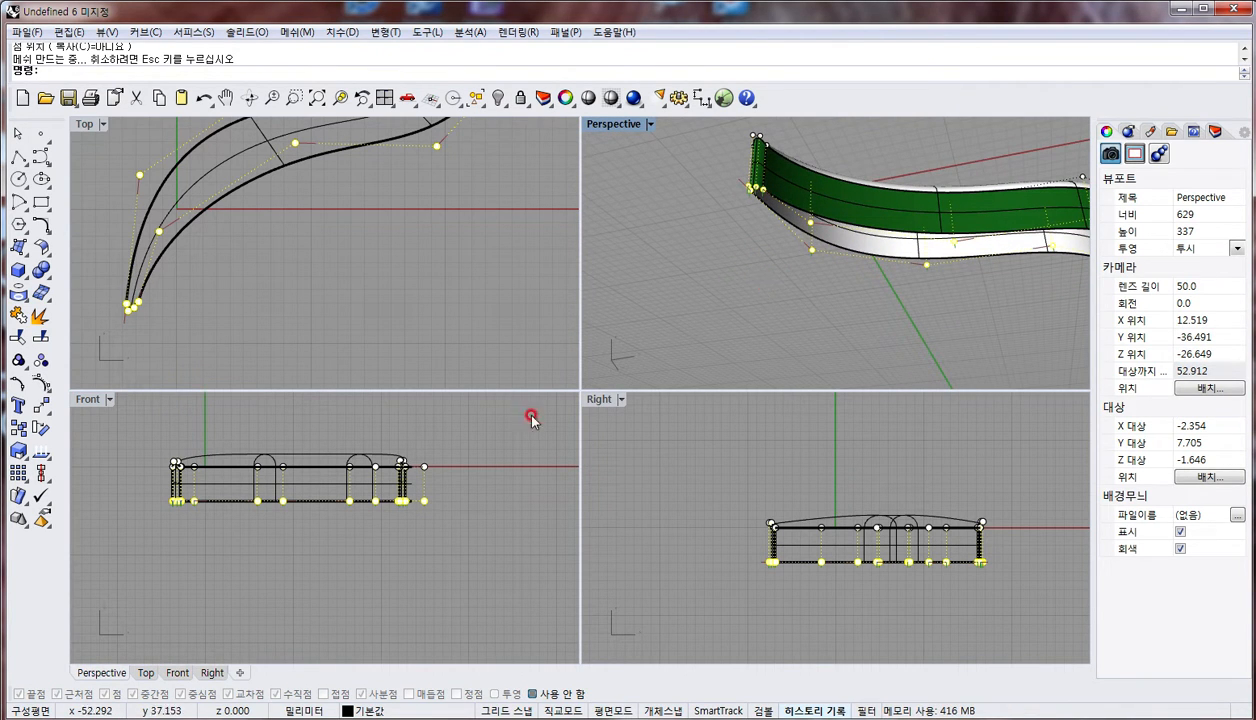
key(Escape)
key(Escape)
drag(446, 532, 134, 490)
key(Delete)
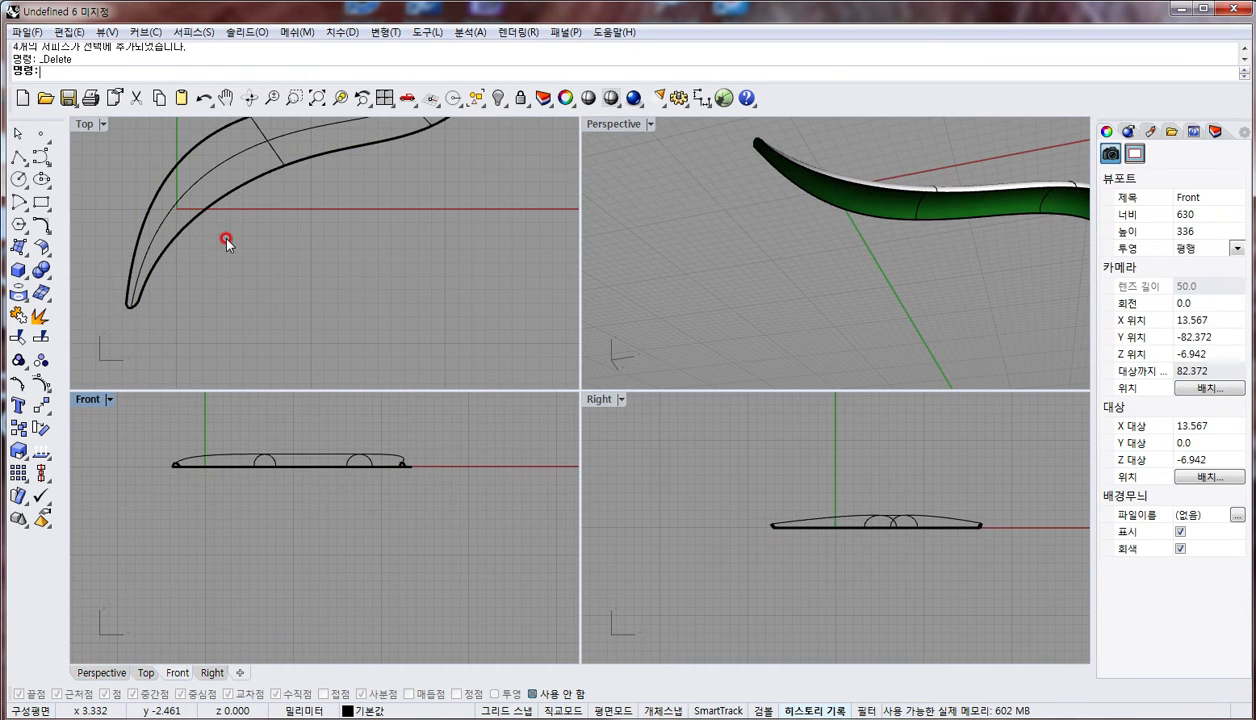
Select the lofted surface together with its edge curves and duplicate the surface border as one closed curve with DupBorder
right_drag(226, 243, 300, 305)
scroll(264, 281, down, 6)
drag(144, 170, 510, 484)
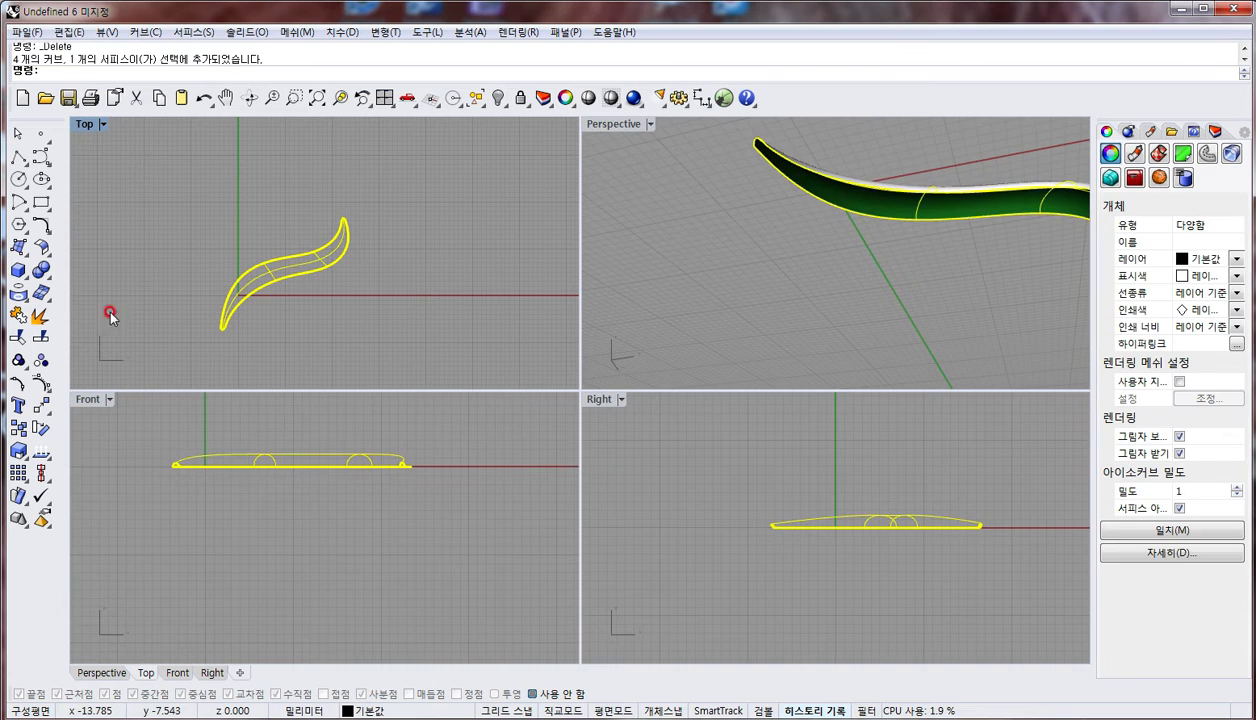
click(22, 298)
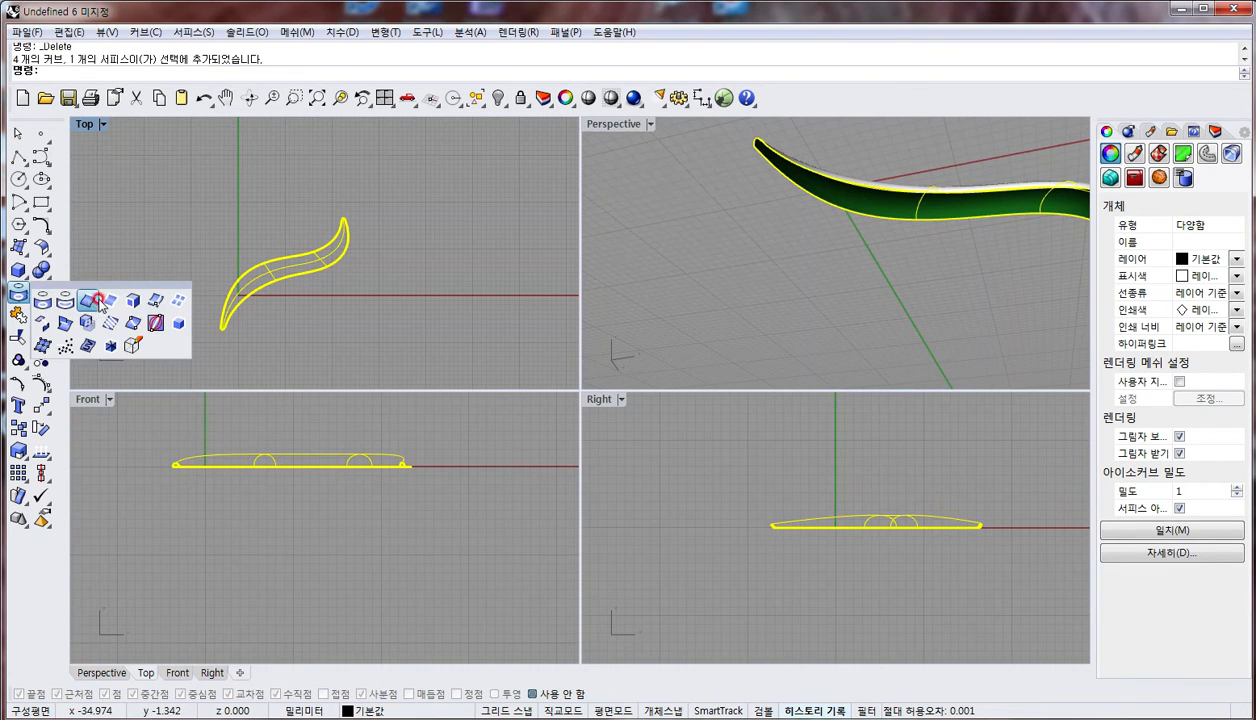
click(110, 302)
Create a flat closed outline on the ground plane from the duplicated border with CurveBoolean in the Top view
click(28, 228)
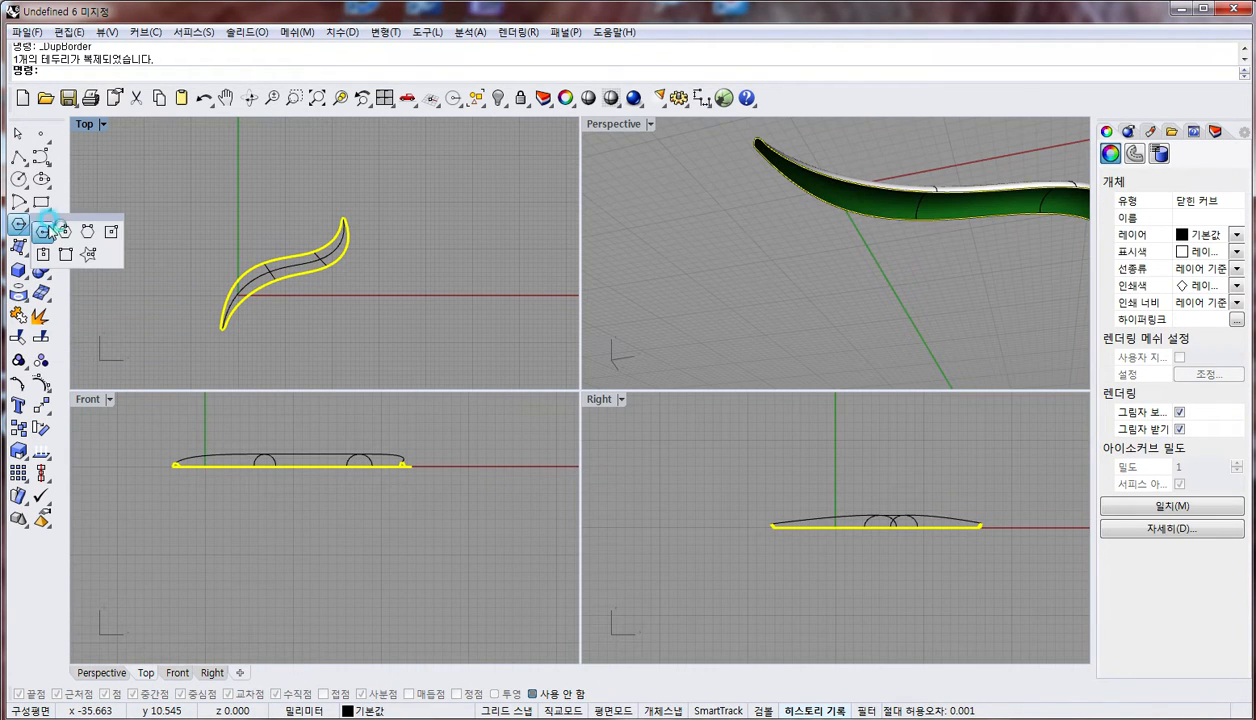
click(44, 229)
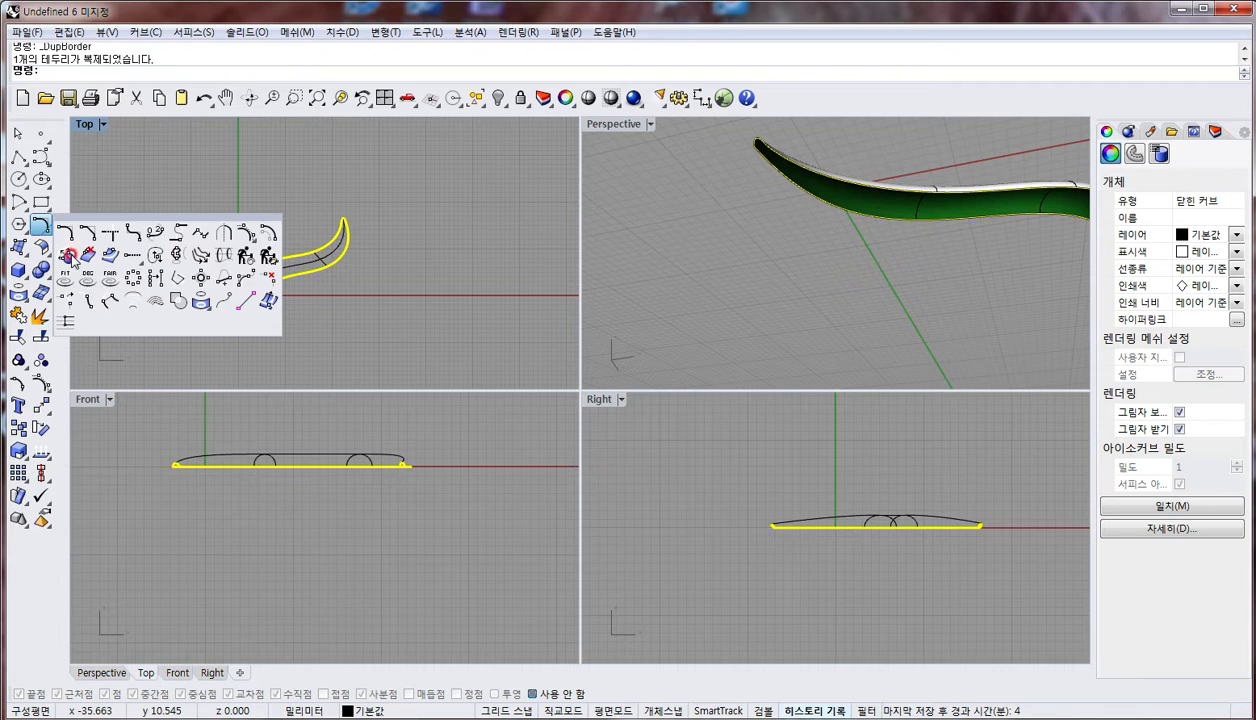
click(178, 301)
key(Return)
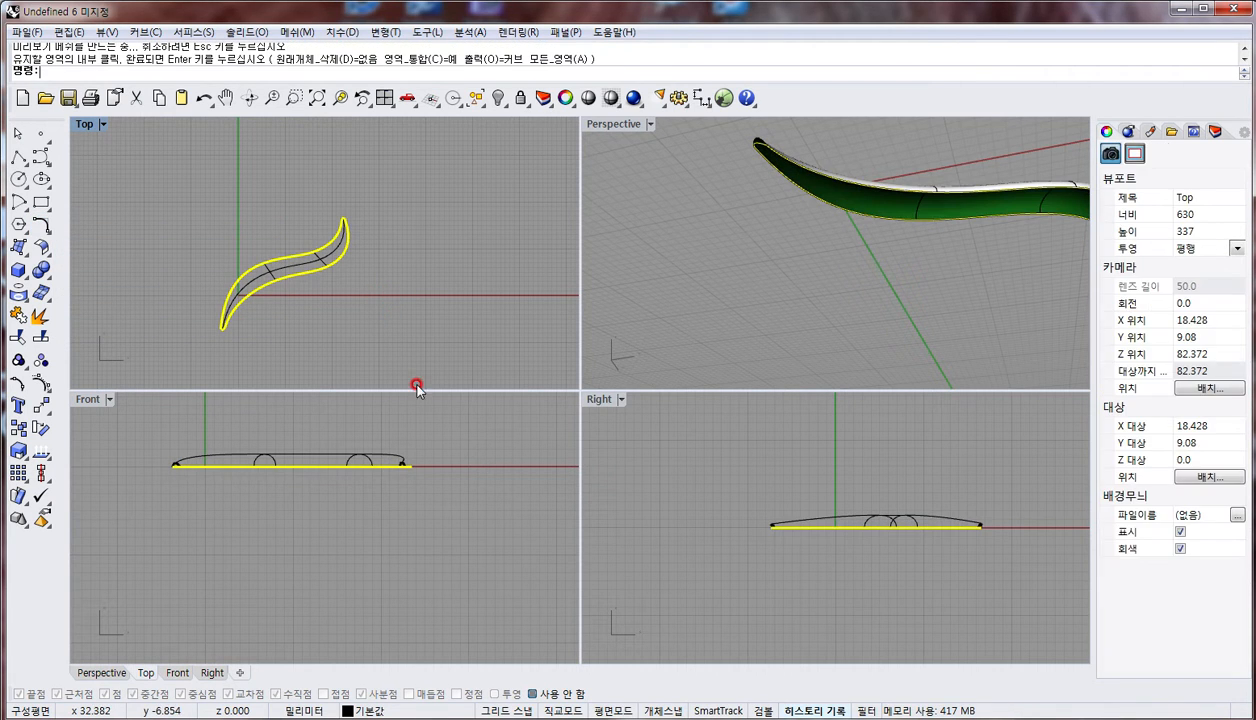
Offset the flat closed S-shaped outline inward by 0.6 mm in the Top view
scroll(316, 219, up, 4)
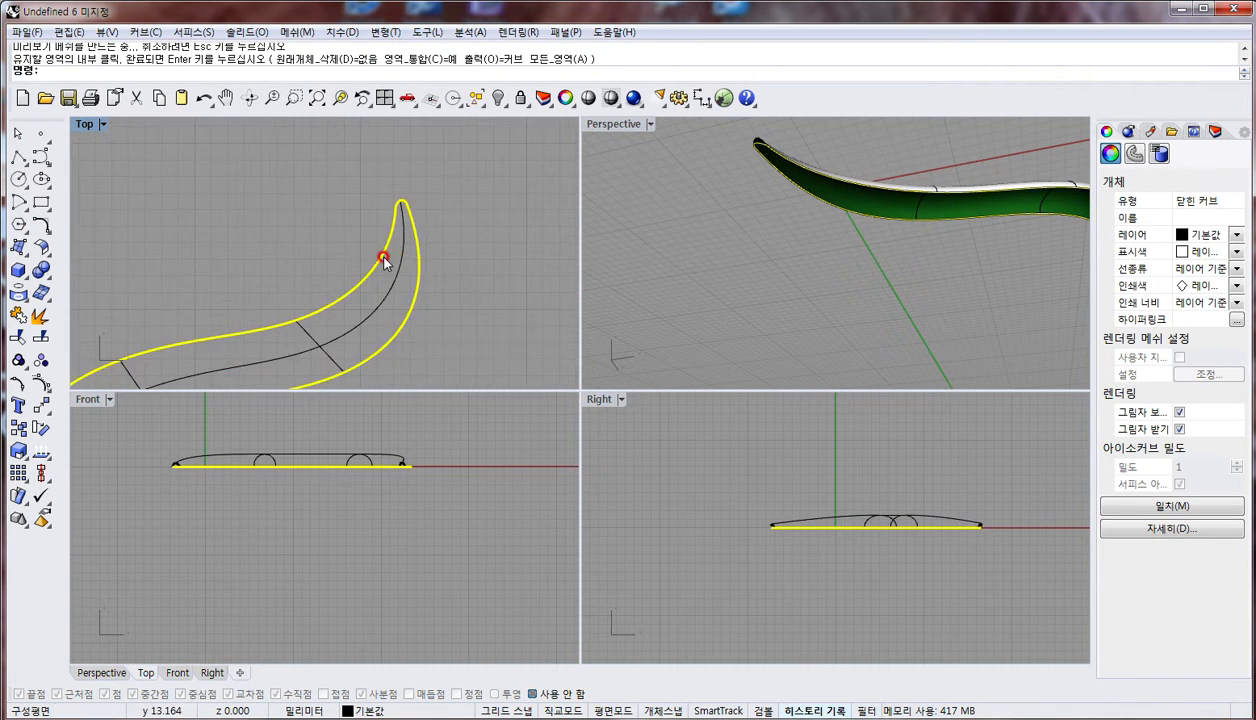
click(40, 228)
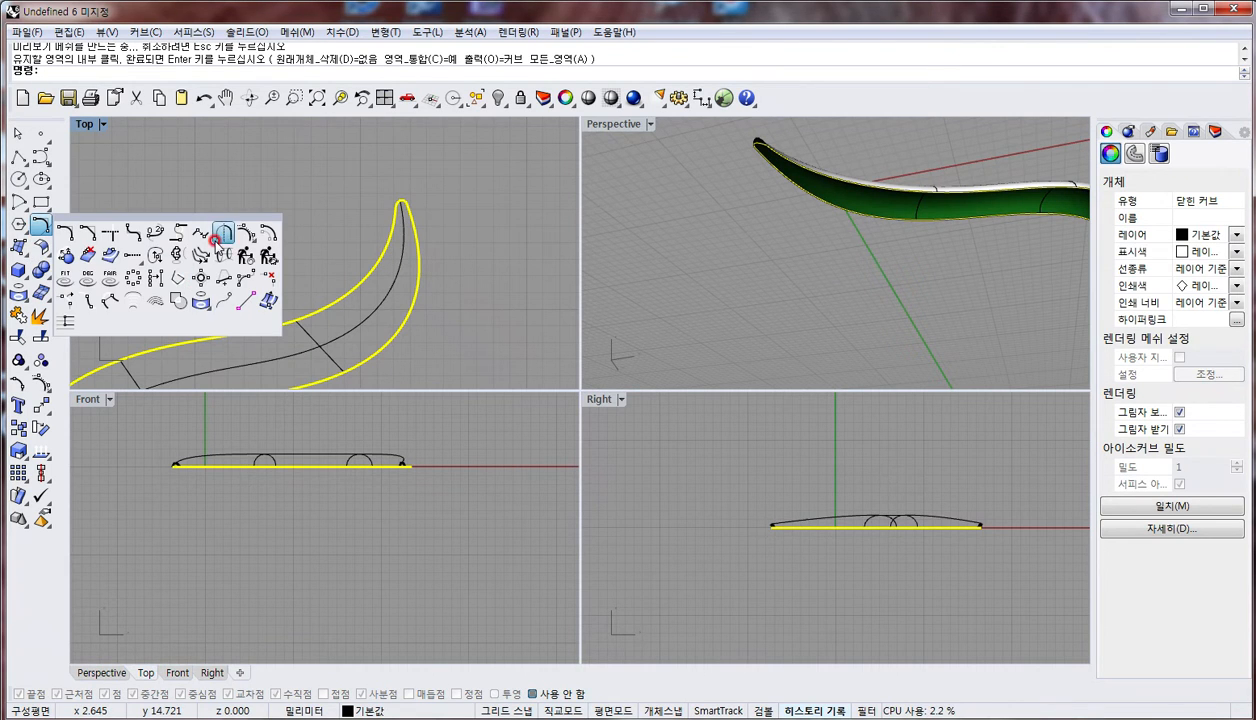
click(268, 233)
scroll(358, 280, up, 4)
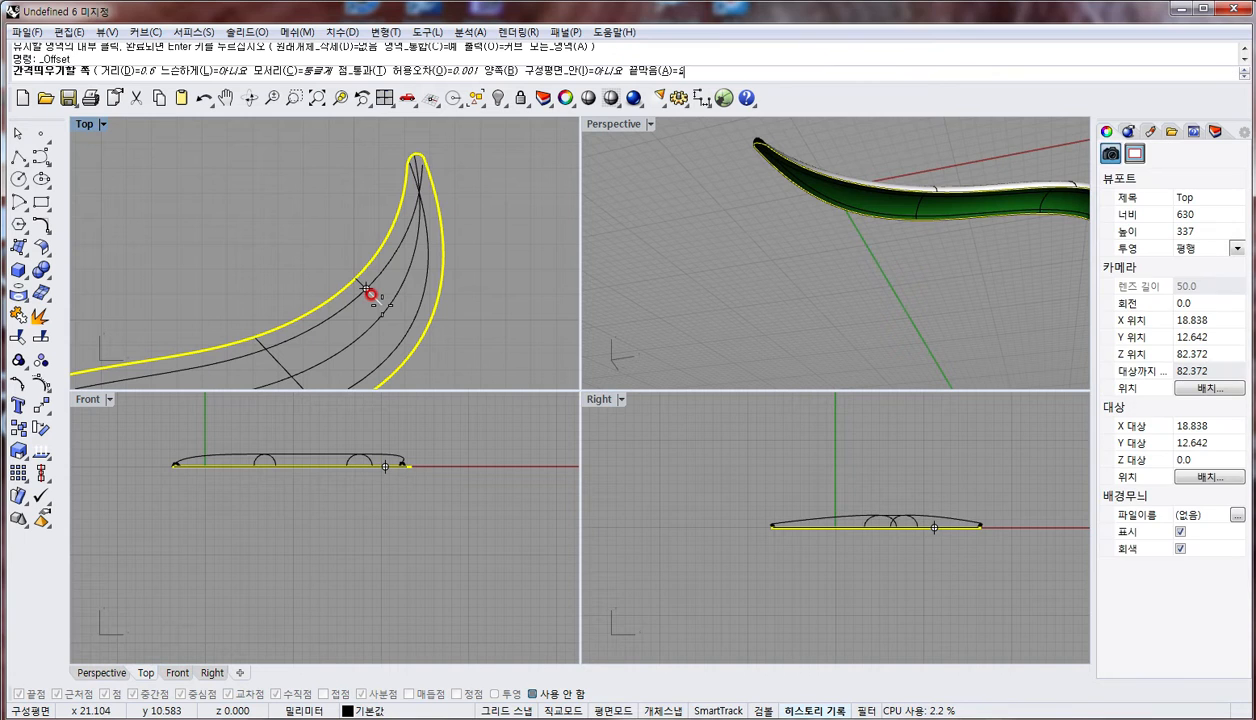
click(397, 253)
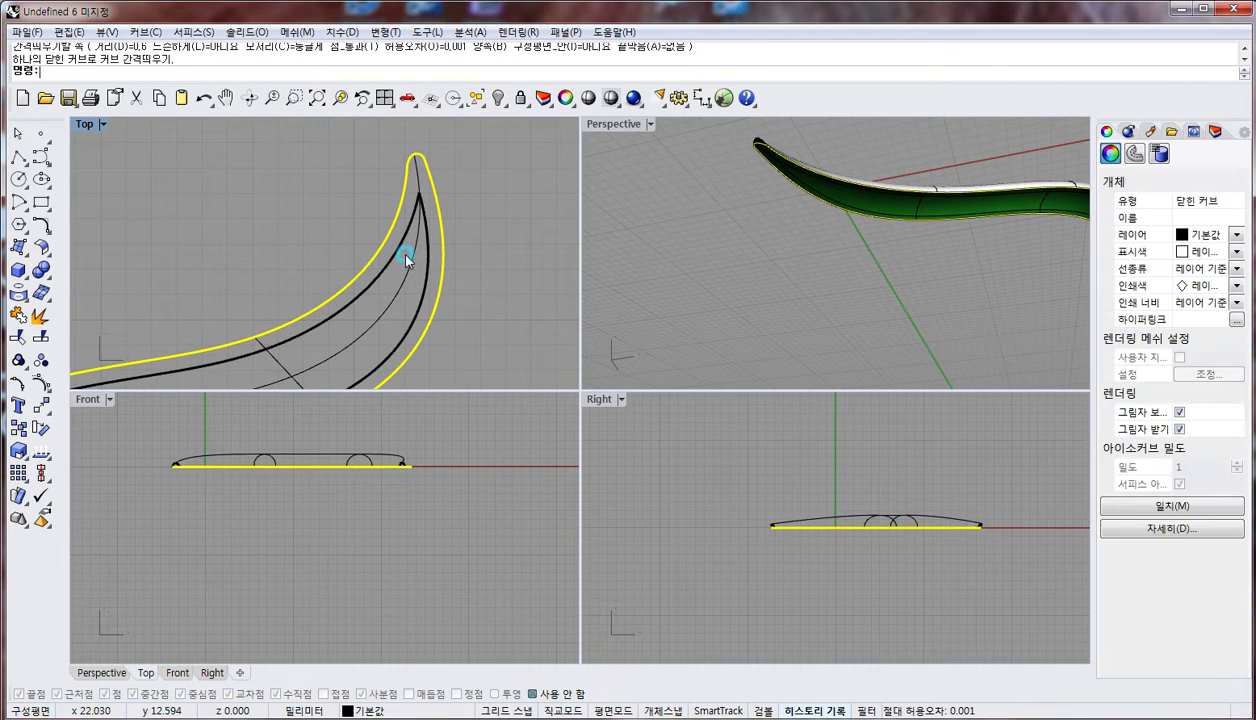
Extrude the outline and its inner offset together into a closed solid ring about 2.9 mm downward
click(394, 472)
key(Return)
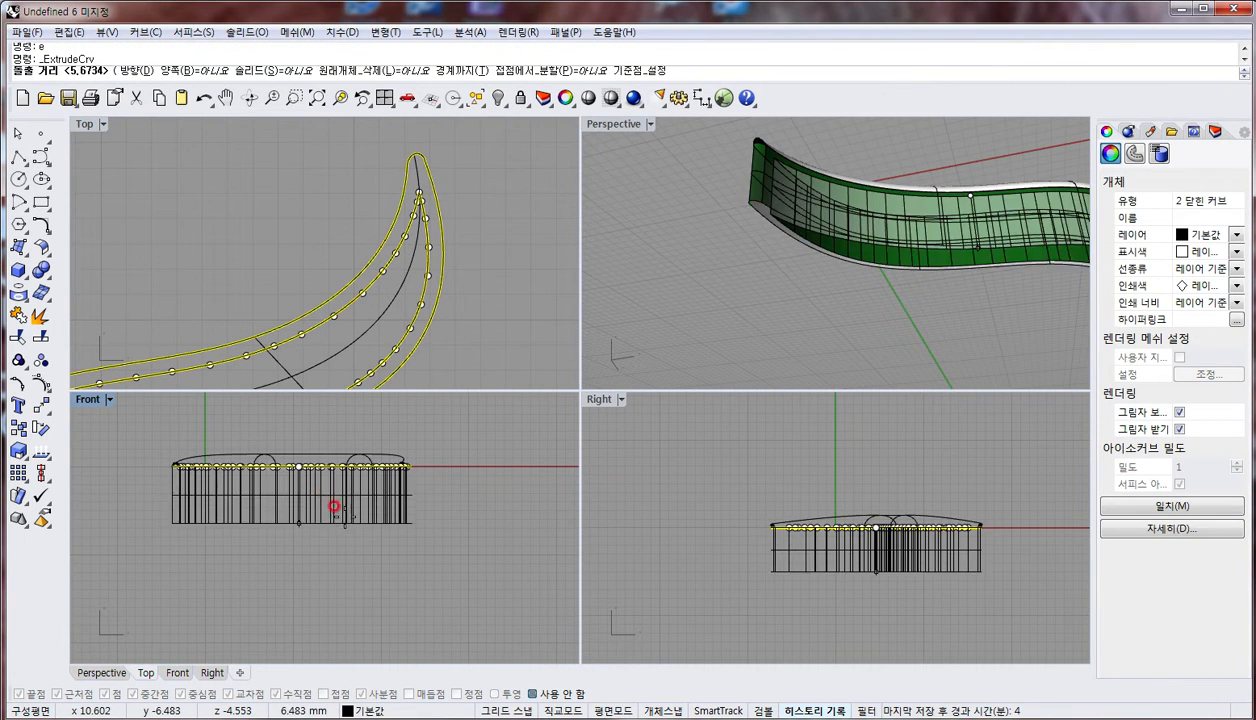
key(Escape)
click(19, 271)
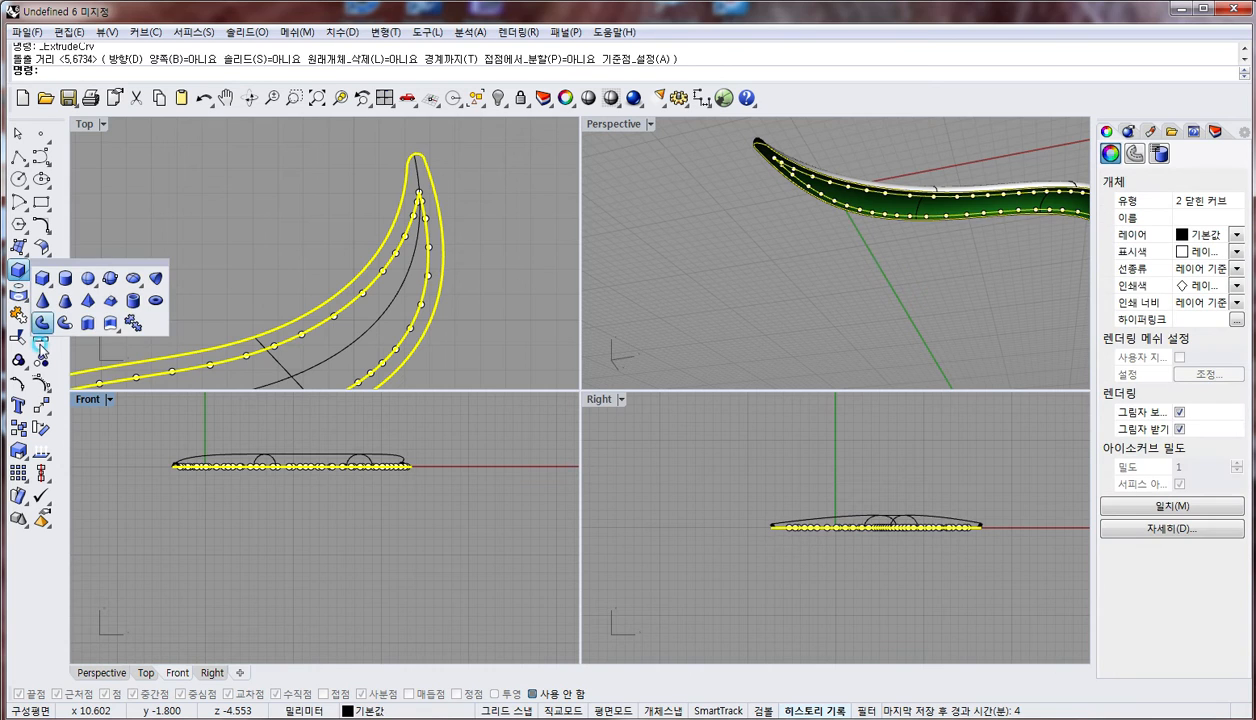
click(88, 316)
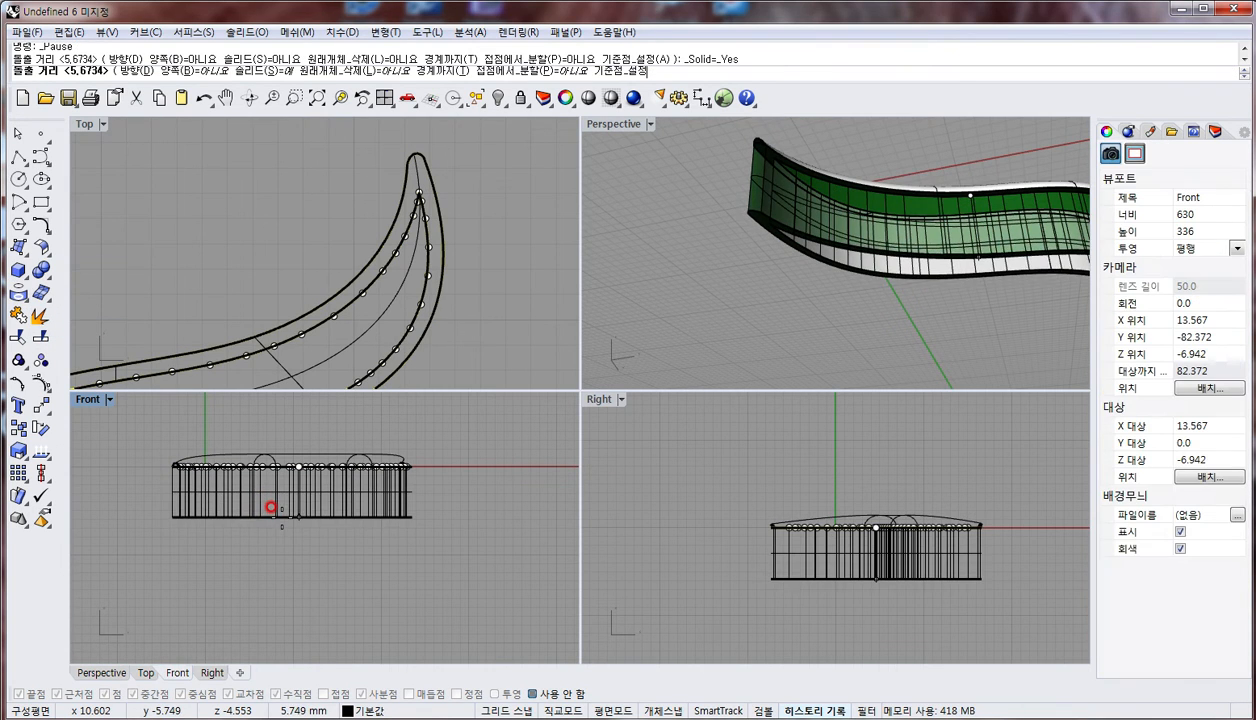
click(287, 492)
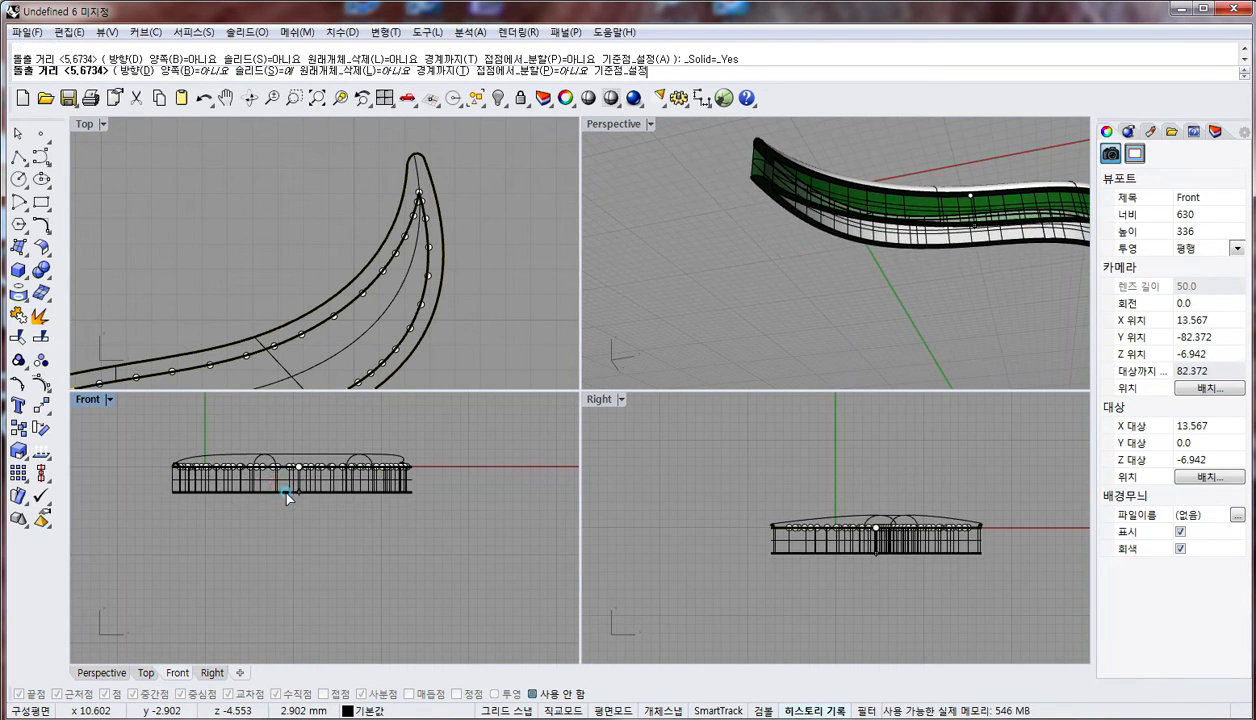
Hide the lofted surface so that only the extruded ring solid remains in view
right_drag(755, 201, 872, 228)
click(879, 238)
right_drag(786, 159, 858, 266)
click(858, 266)
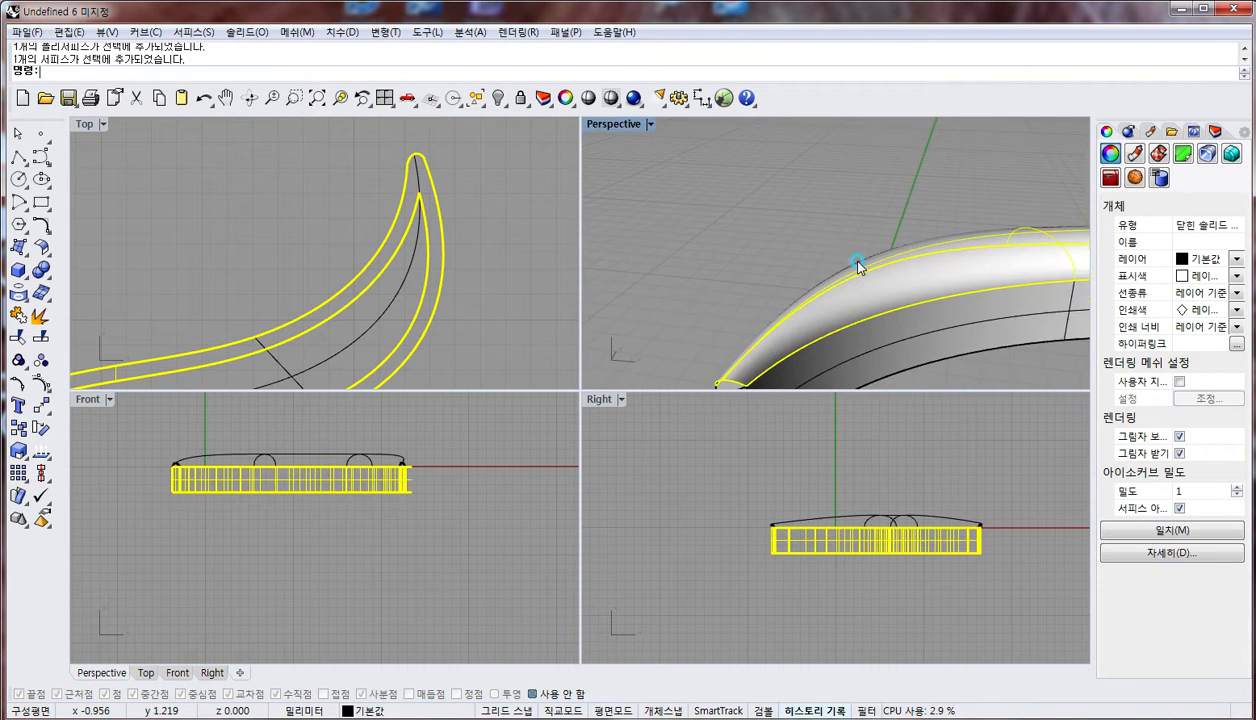
right_drag(832, 320, 712, 280)
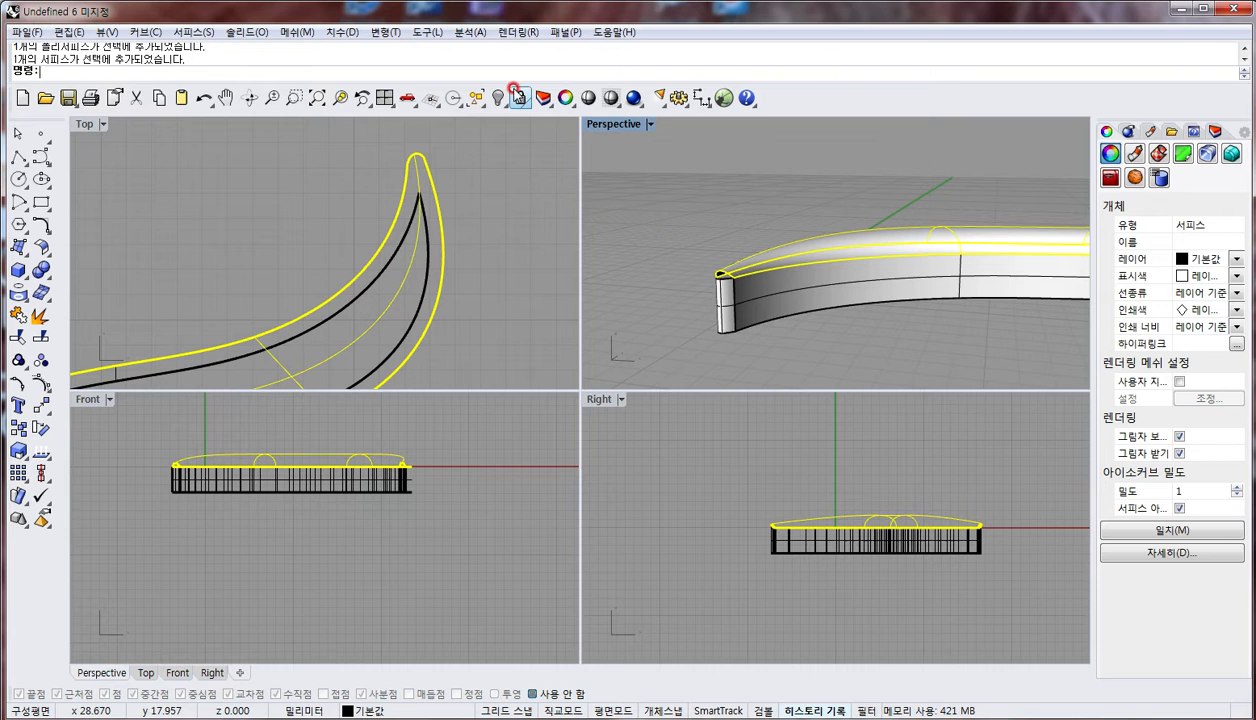
click(499, 97)
Create a large box enclosing the whole S-shaped ring in the Top view, rising upward from the ground plane
right_drag(308, 364, 420, 212)
scroll(420, 212, down, 4)
right_drag(795, 235, 690, 310)
scroll(340, 256, down, 5)
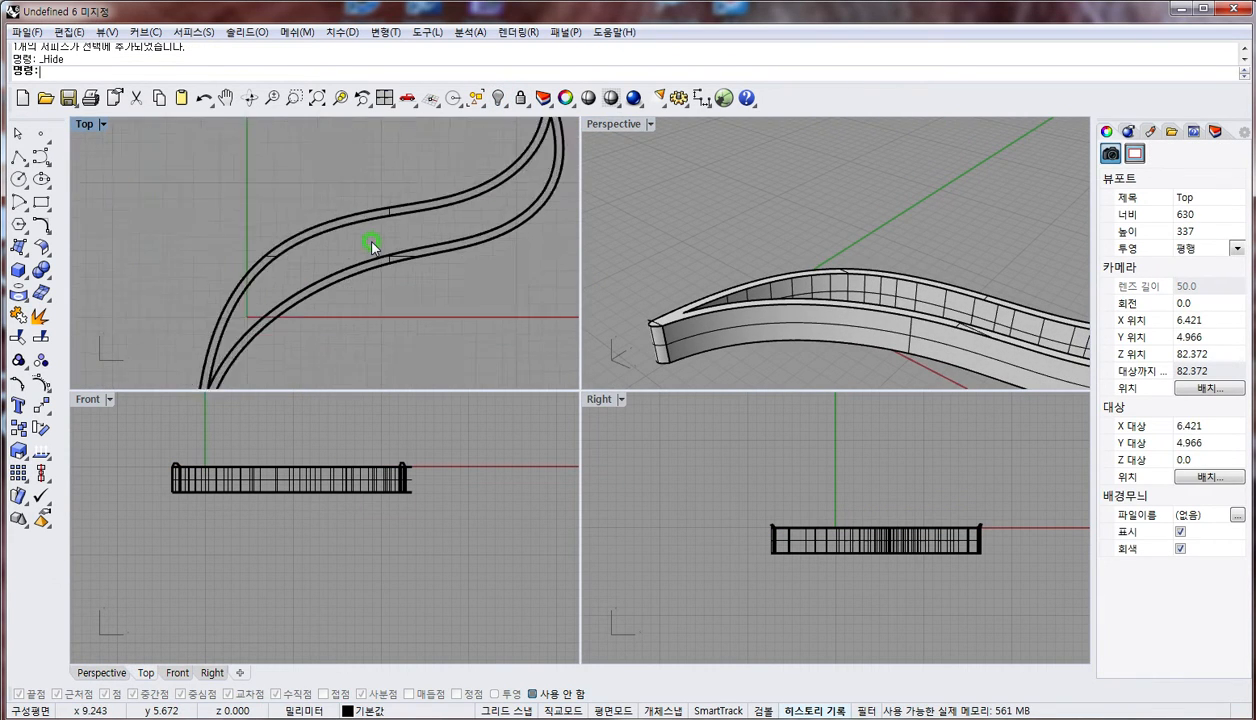
click(17, 269)
scroll(196, 298, down, 1)
click(197, 133)
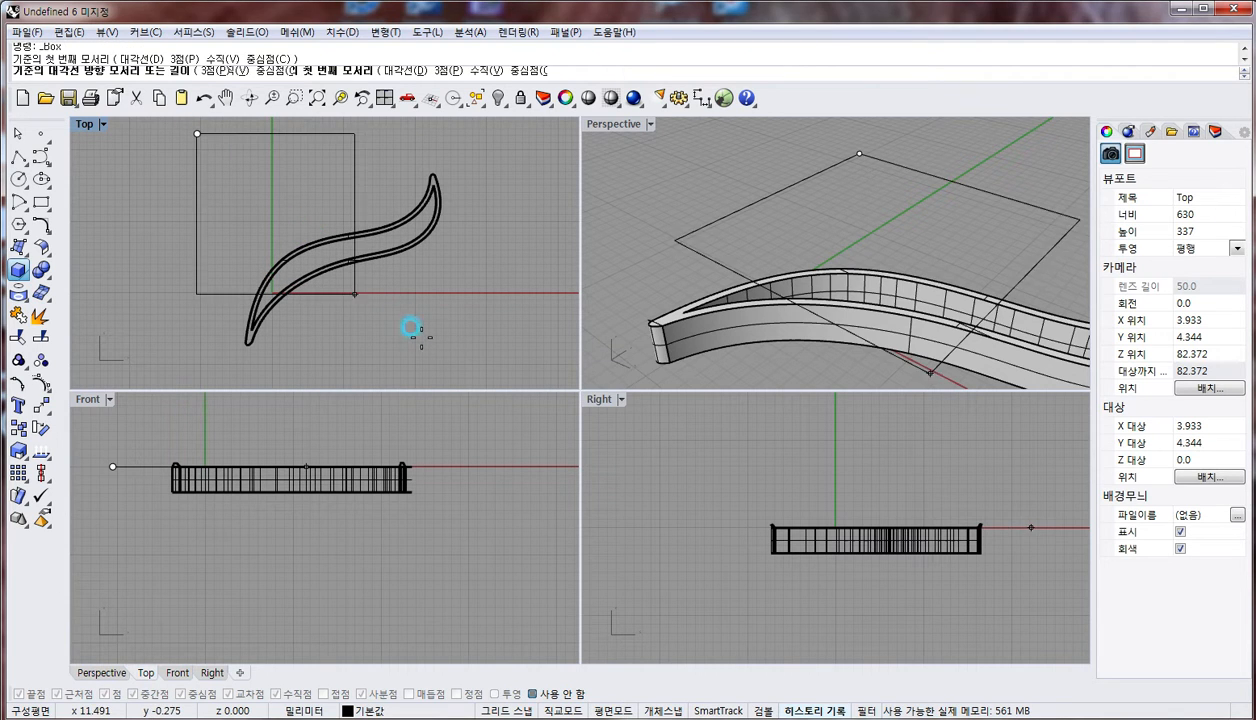
click(482, 374)
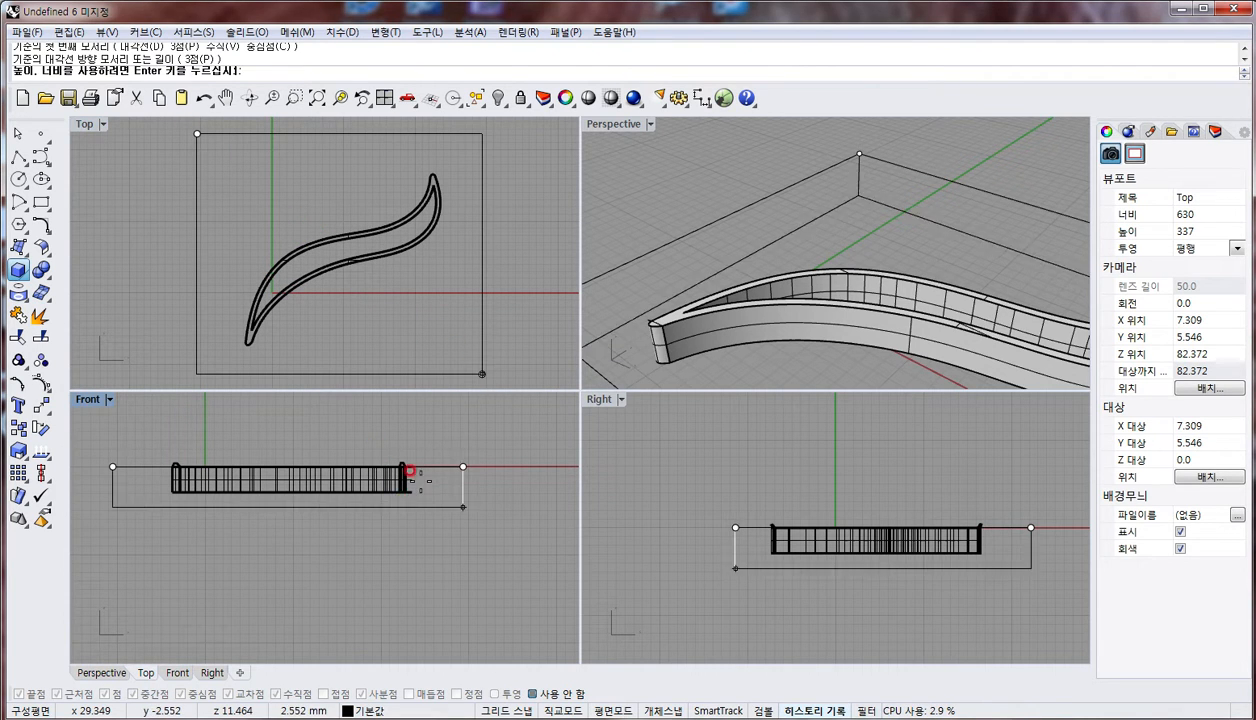
scroll(405, 474, up, 2)
click(440, 440)
Move the large box down in the Front view so its base cuts through the ring solid's walls
scroll(449, 522, up, 2)
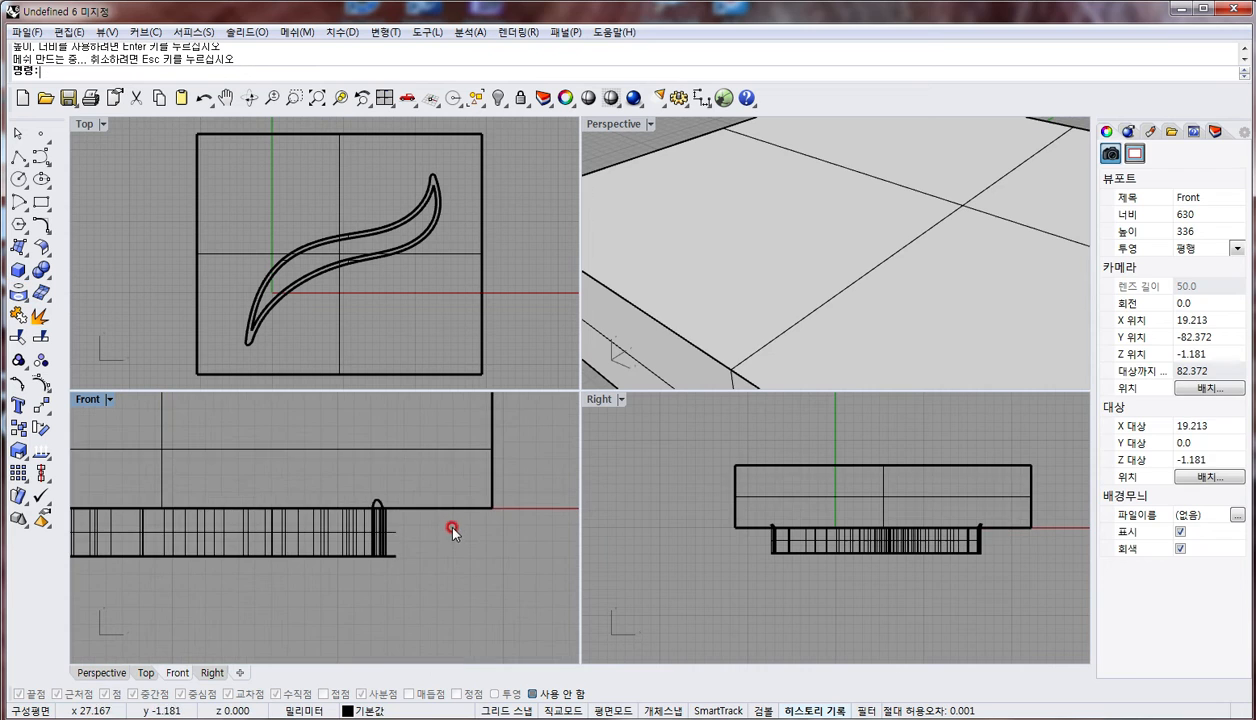
scroll(389, 540, up, 2)
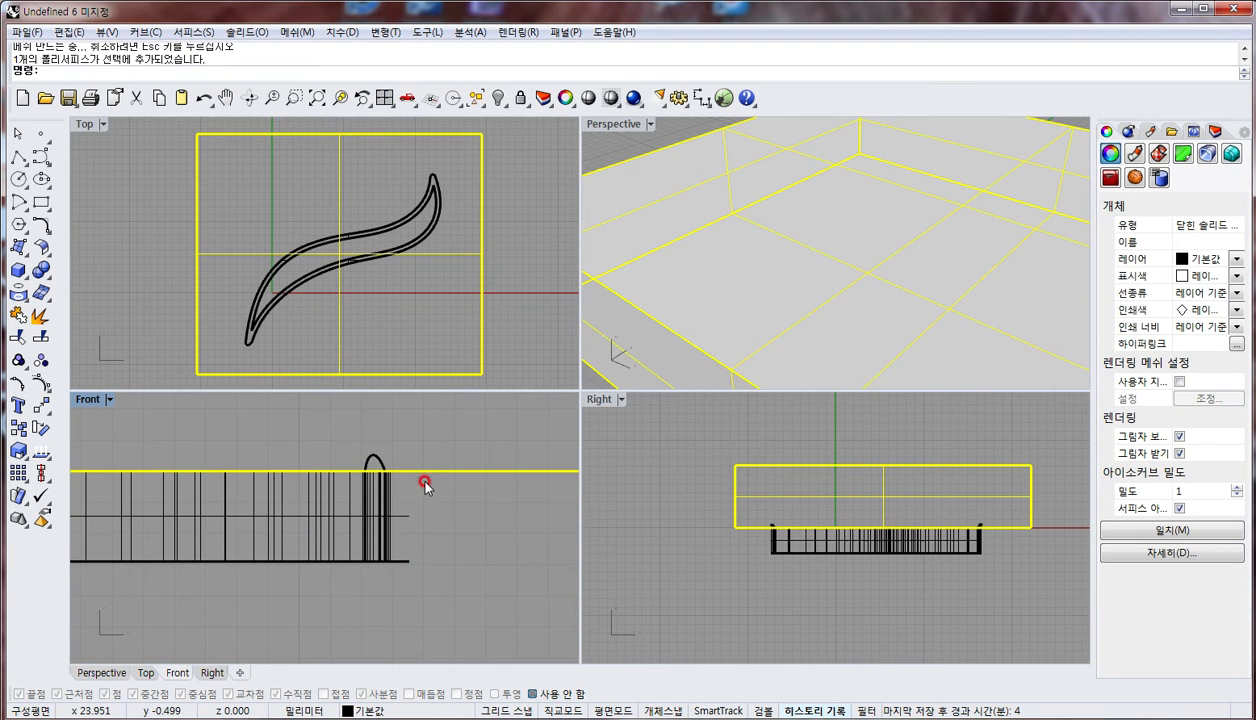
drag(427, 488, 437, 526)
Try to subtract the large box from the ring solid with BooleanDifference, and undo the operation
right_drag(722, 385, 722, 238)
click(755, 222)
text(b)
key(Return)
click(764, 200)
key(Return)
key(ctrl+z)
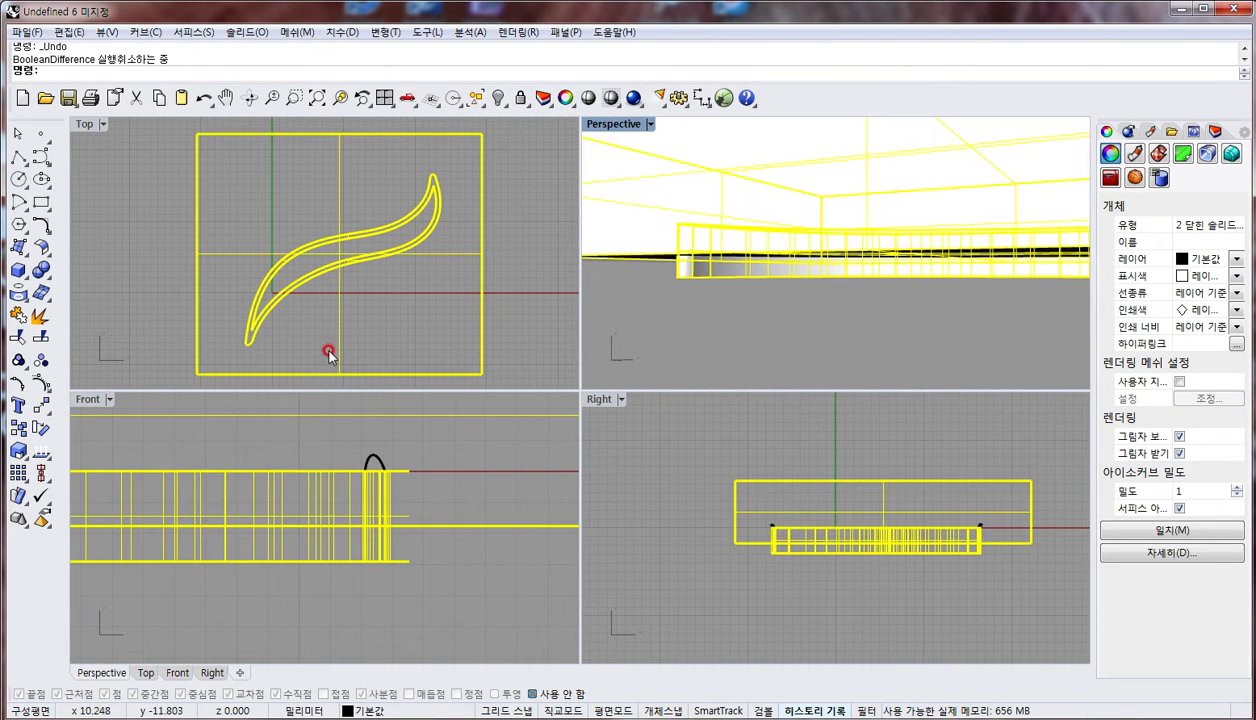
Create a small box around the ring's lower pointed tip, extending down just below the large box's base
scroll(252, 331, up, 5)
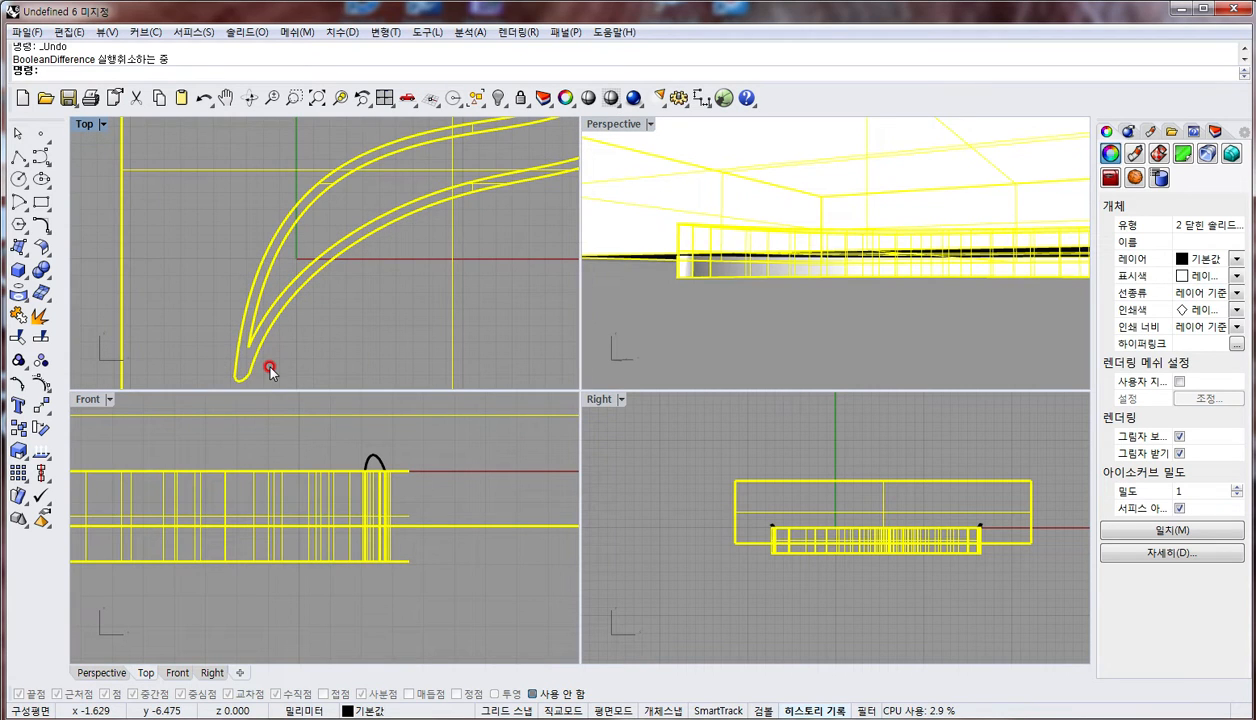
right_drag(270, 372, 321, 259)
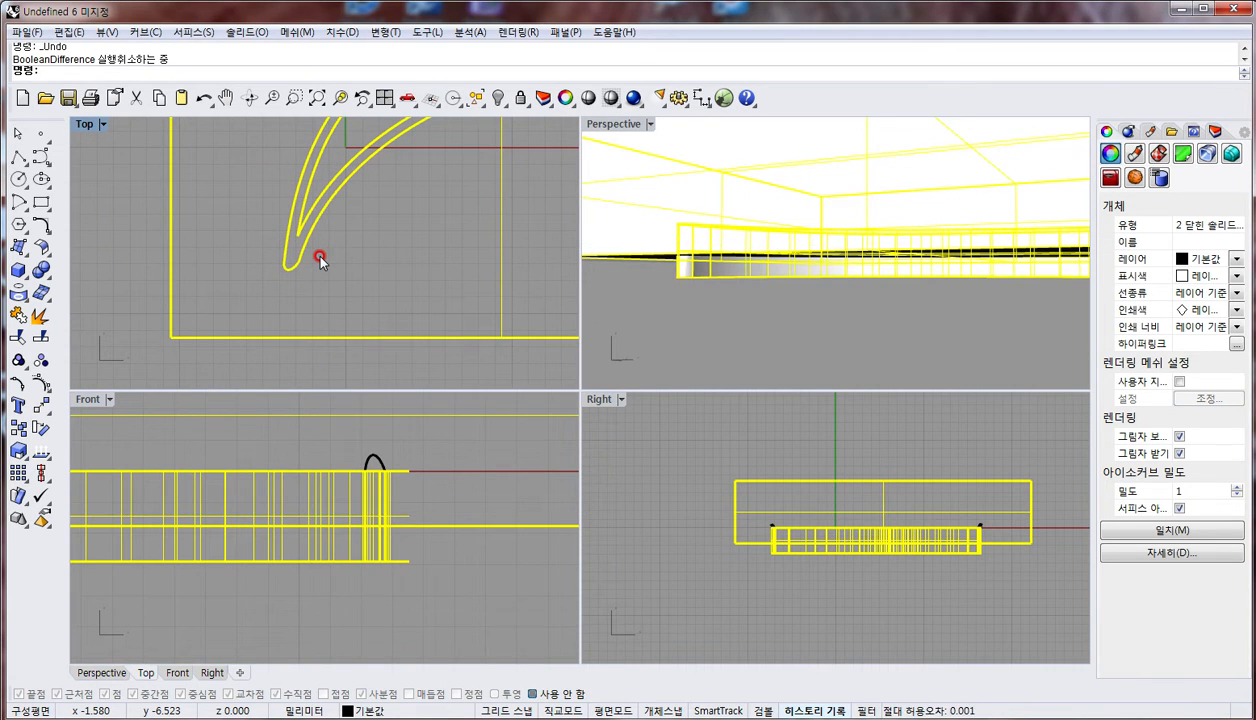
click(19, 270)
right_drag(393, 196, 428, 232)
click(266, 236)
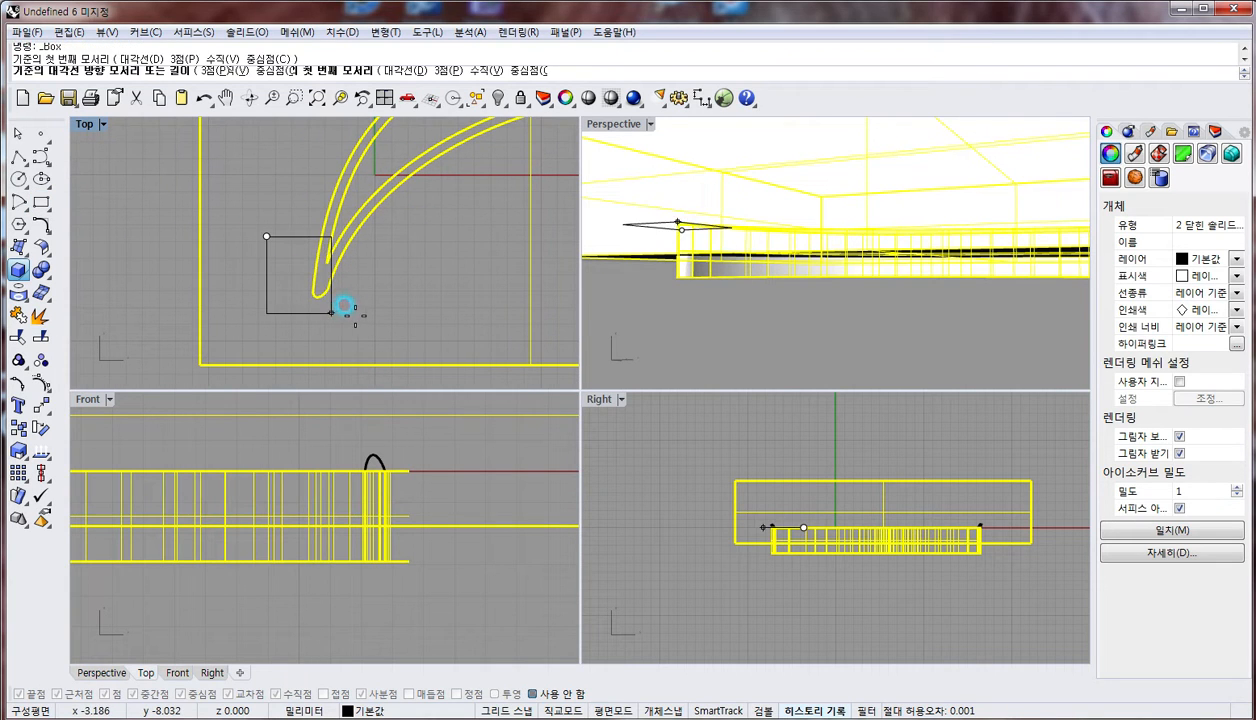
click(369, 315)
right_drag(244, 538, 539, 569)
scroll(535, 569, down, 2)
right_drag(210, 523, 578, 545)
right_drag(281, 588, 288, 600)
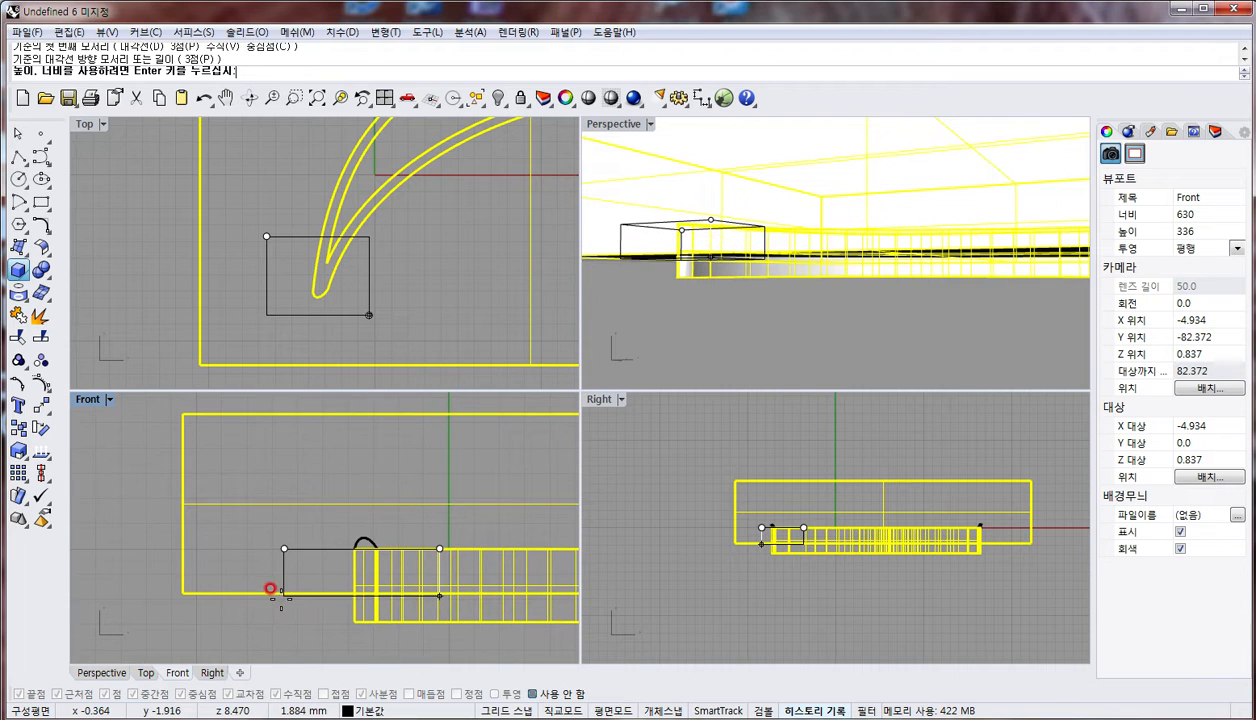
click(283, 603)
Stretch the small box upward with Scale1D in the Front view so it extends above the large box
click(290, 605)
text(w)
key(Return)
click(311, 604)
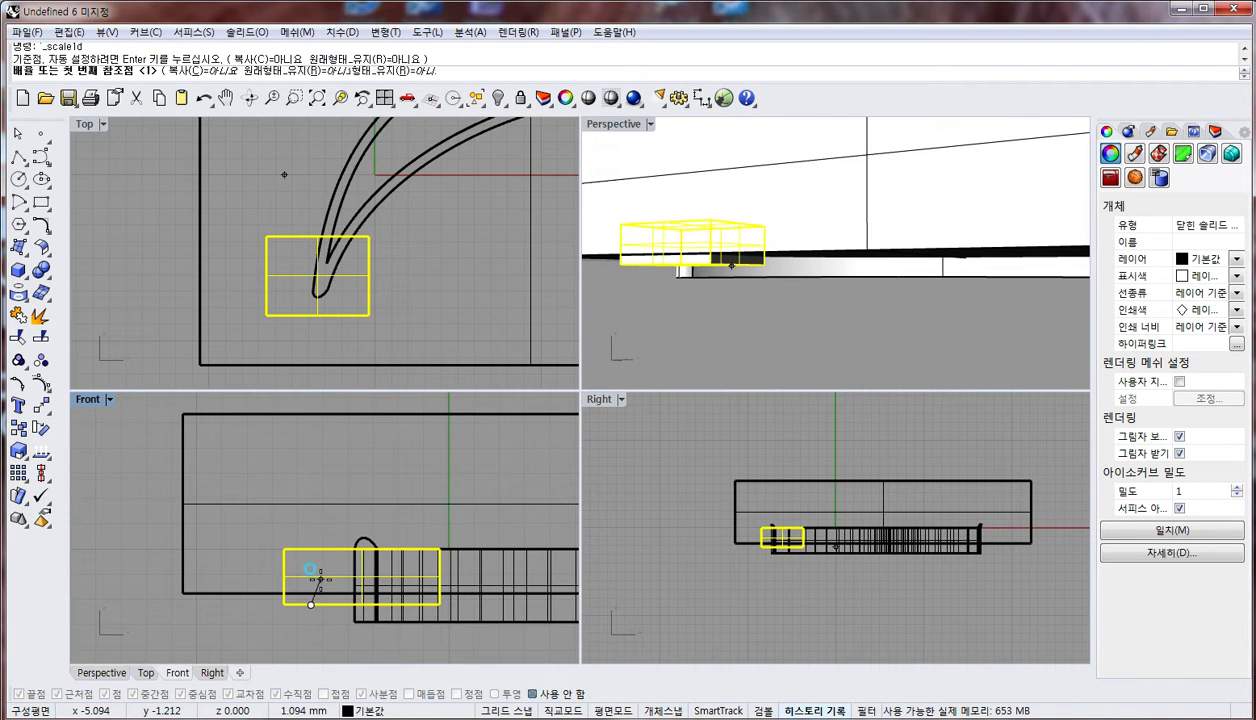
click(311, 578)
shift+click(311, 506)
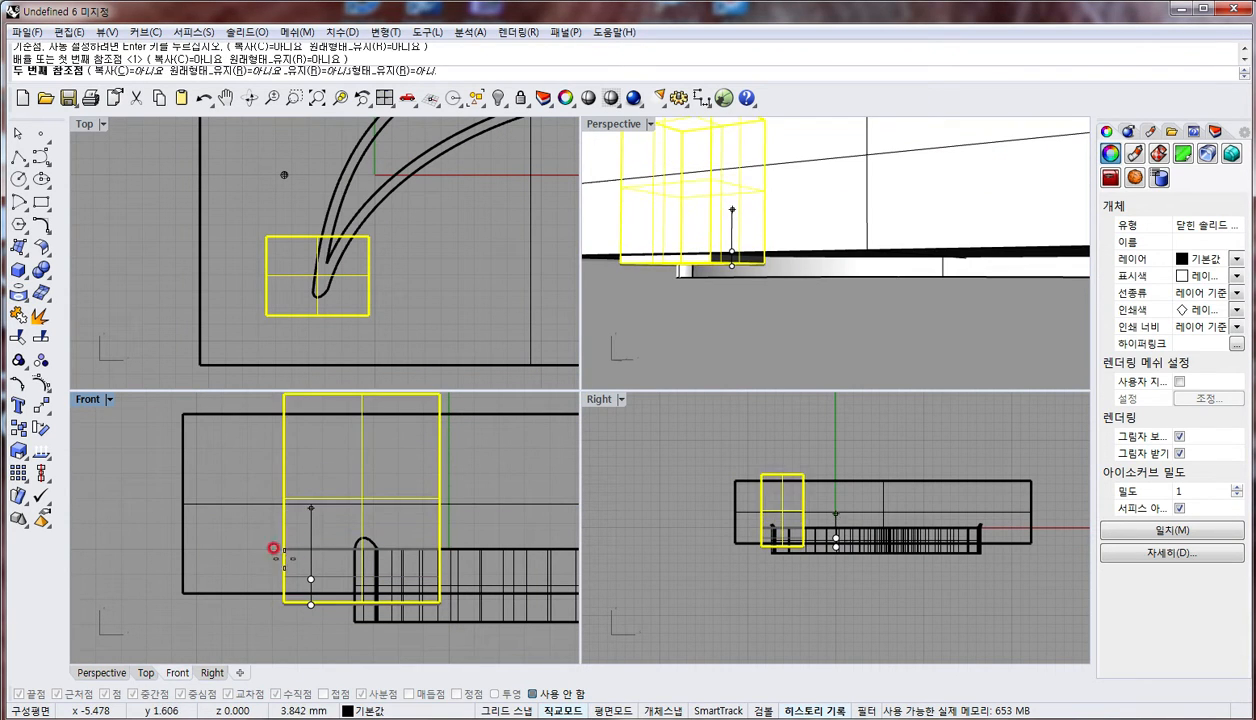
Select the large box and the ring solid in turn to examine how they overlap the small box at the tip
right_drag(302, 592, 196, 575)
scroll(196, 560, down, 6)
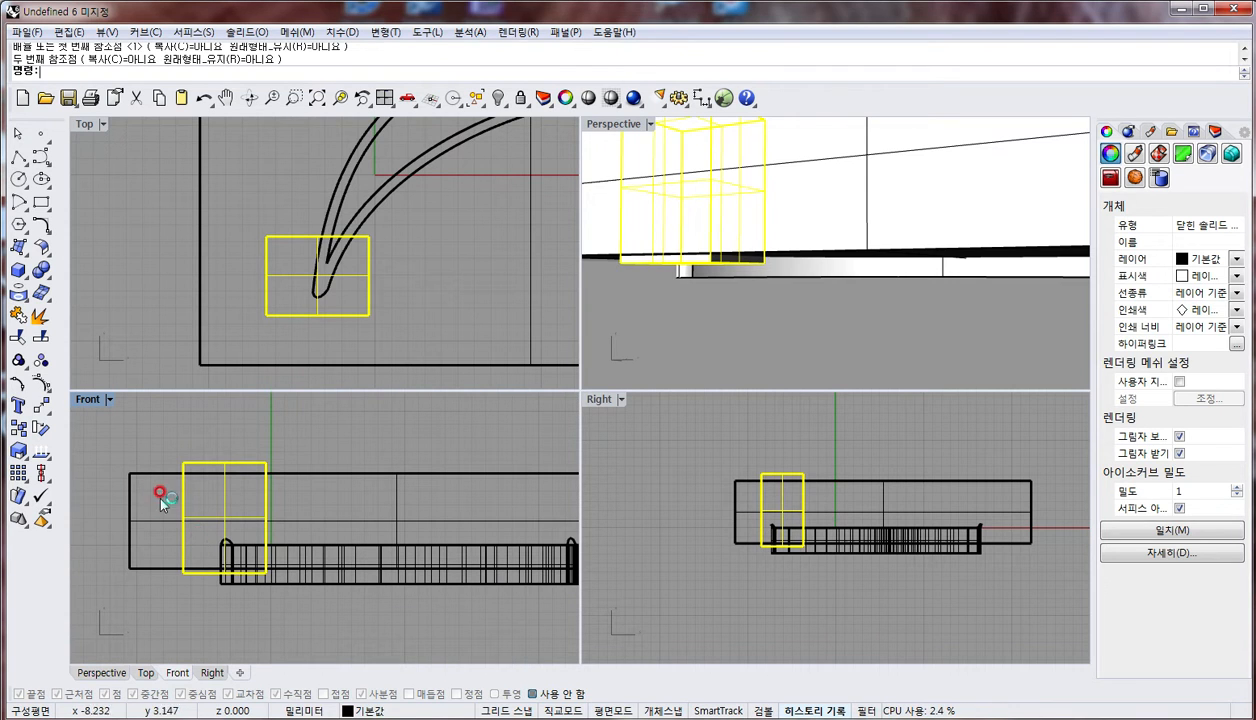
click(163, 503)
click(229, 576)
scroll(255, 586, up, 3)
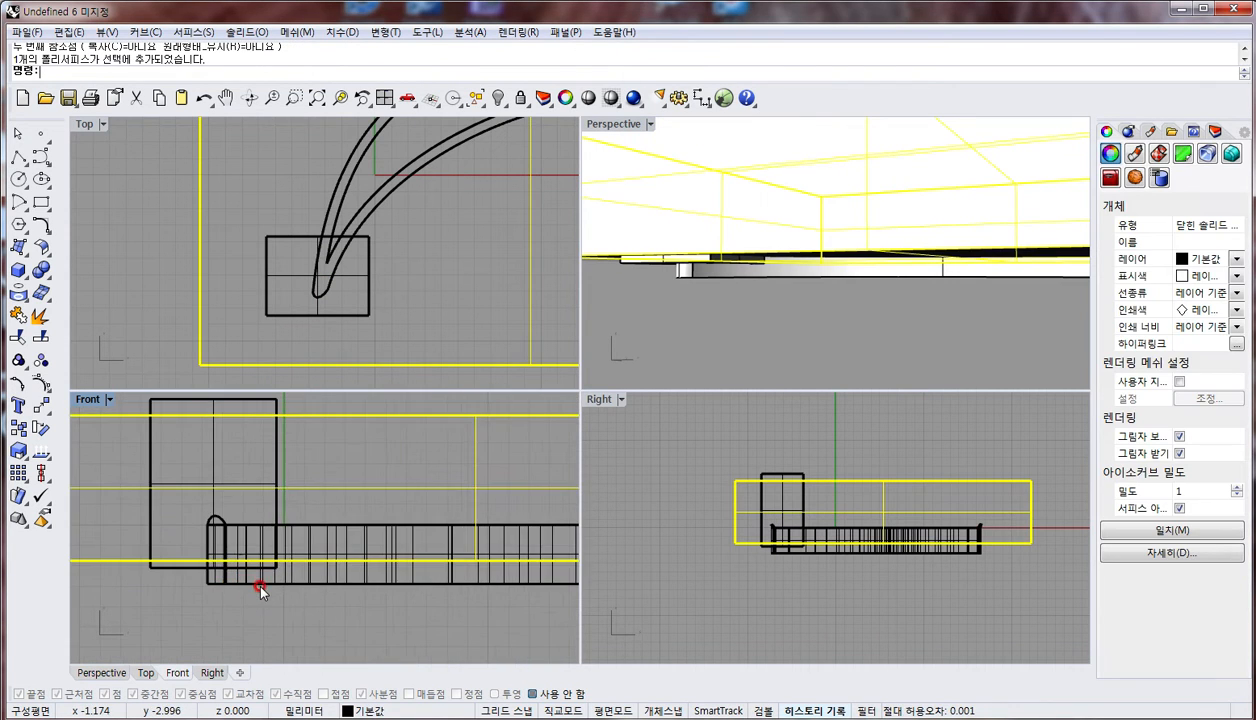
click(205, 574)
right_drag(286, 572, 405, 551)
scroll(406, 529, down, 4)
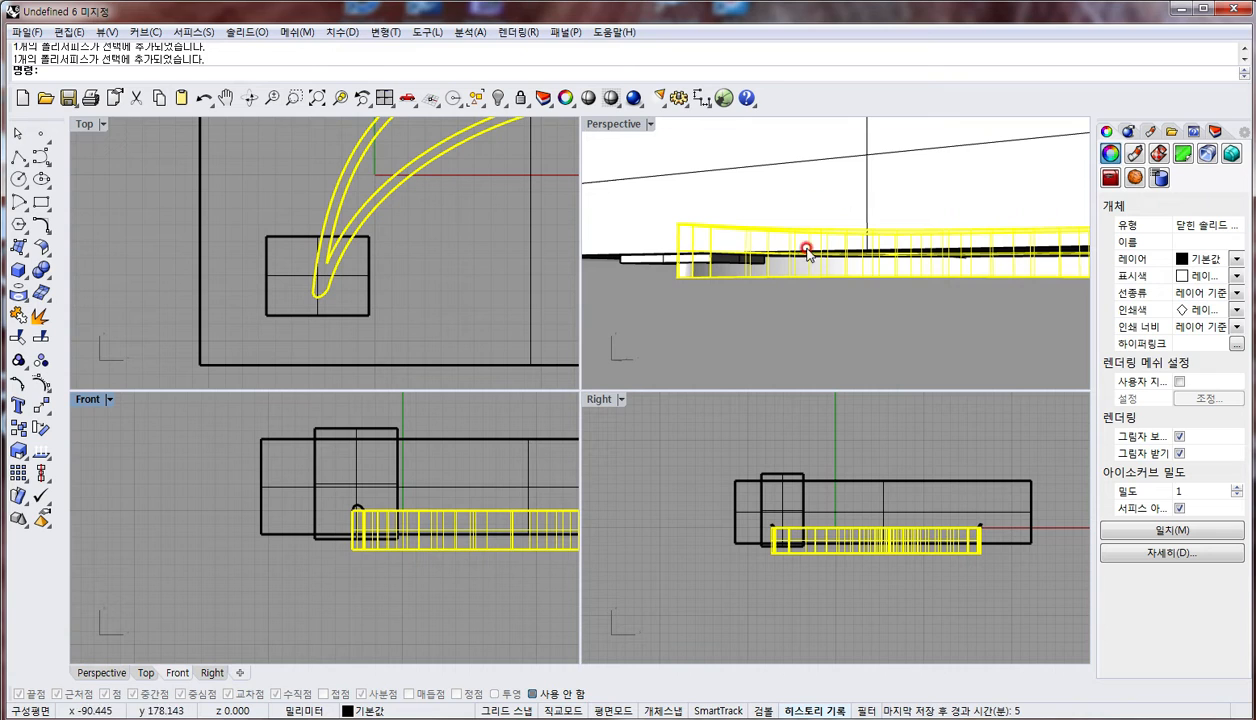
scroll(358, 511, up, 2)
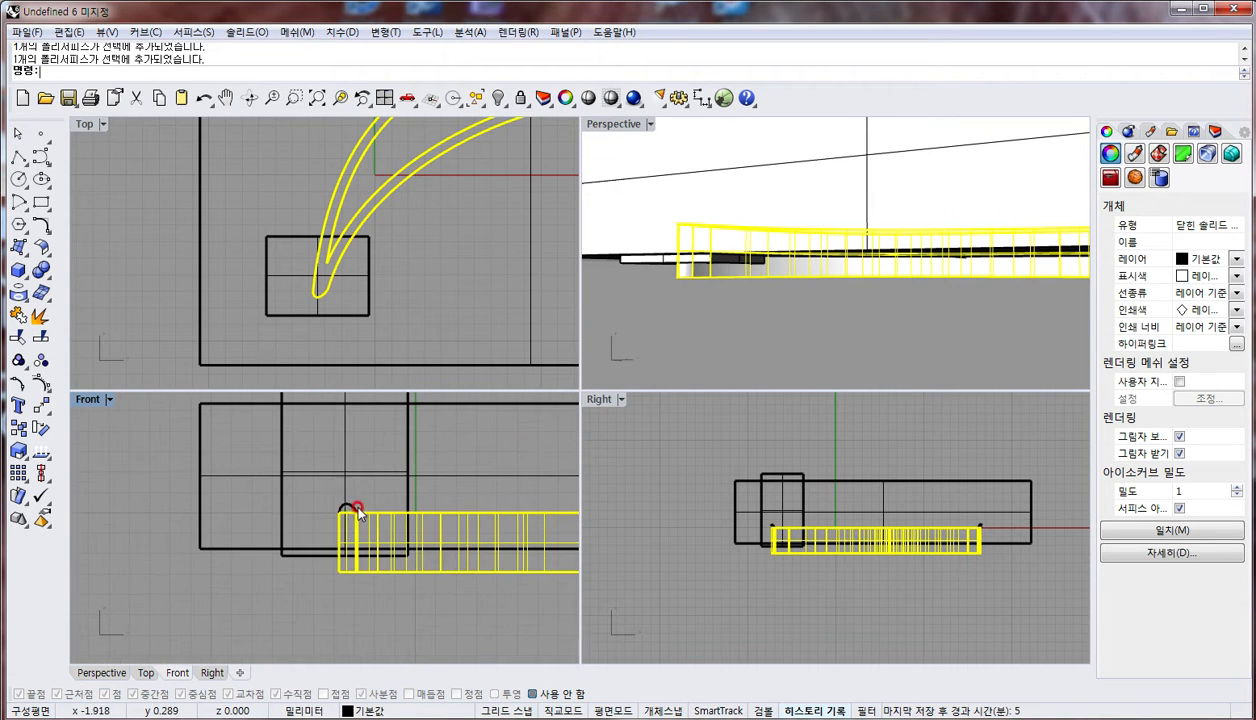
Rotate the small box slightly clockwise in the Top view so it lines up with the ring's slanted tip
click(405, 445)
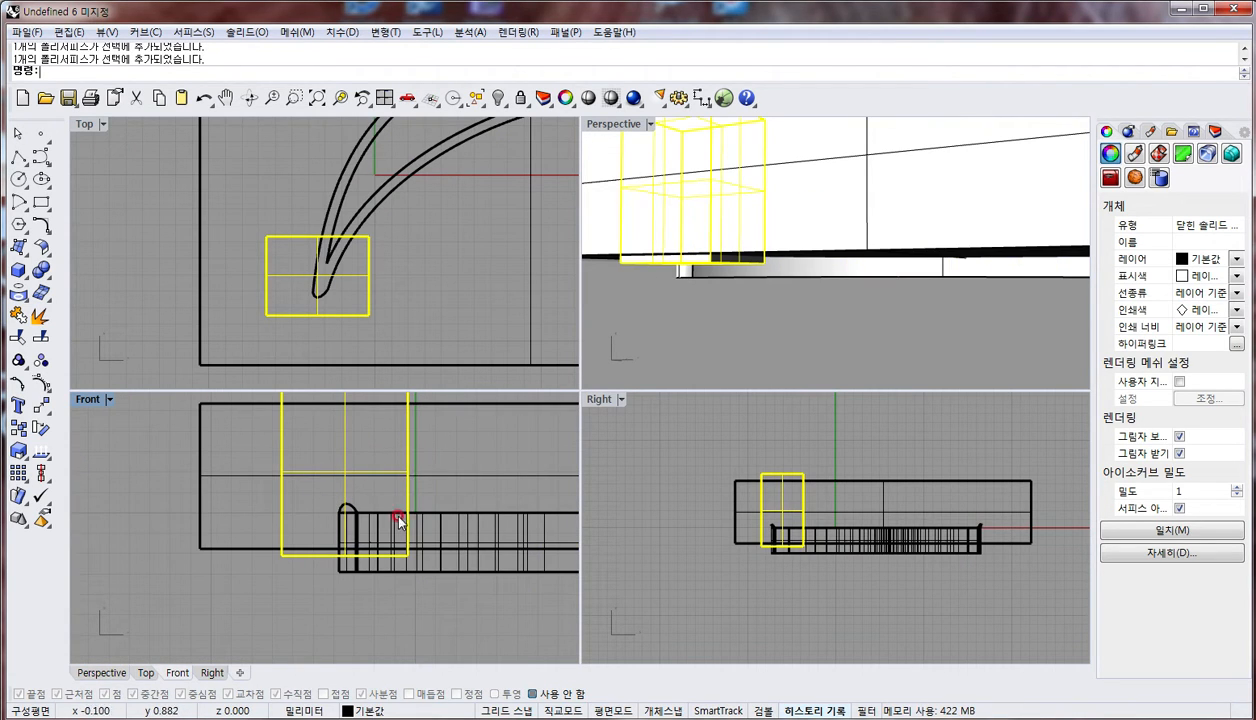
text(r)
key(Return)
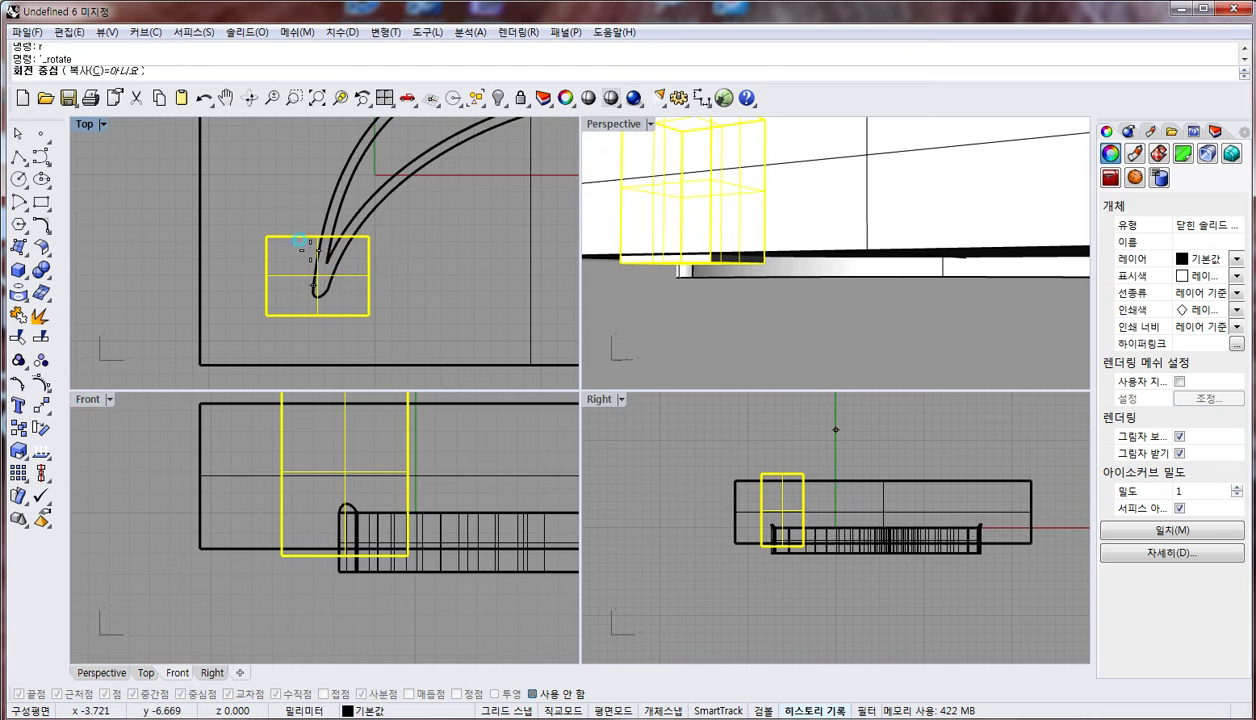
click(304, 181)
click(332, 183)
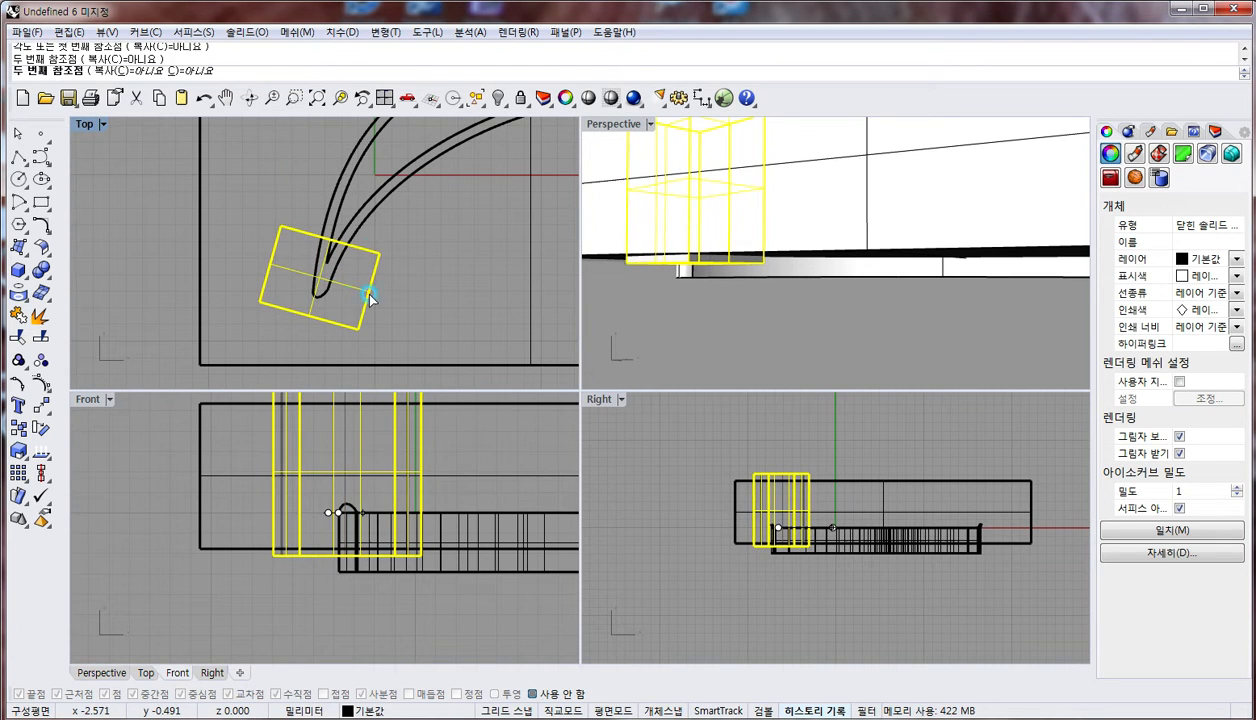
Draw a narrow horizontal rectangle across the ring's lower arm near the origin in the Top view
right_drag(293, 237, 257, 300)
click(41, 202)
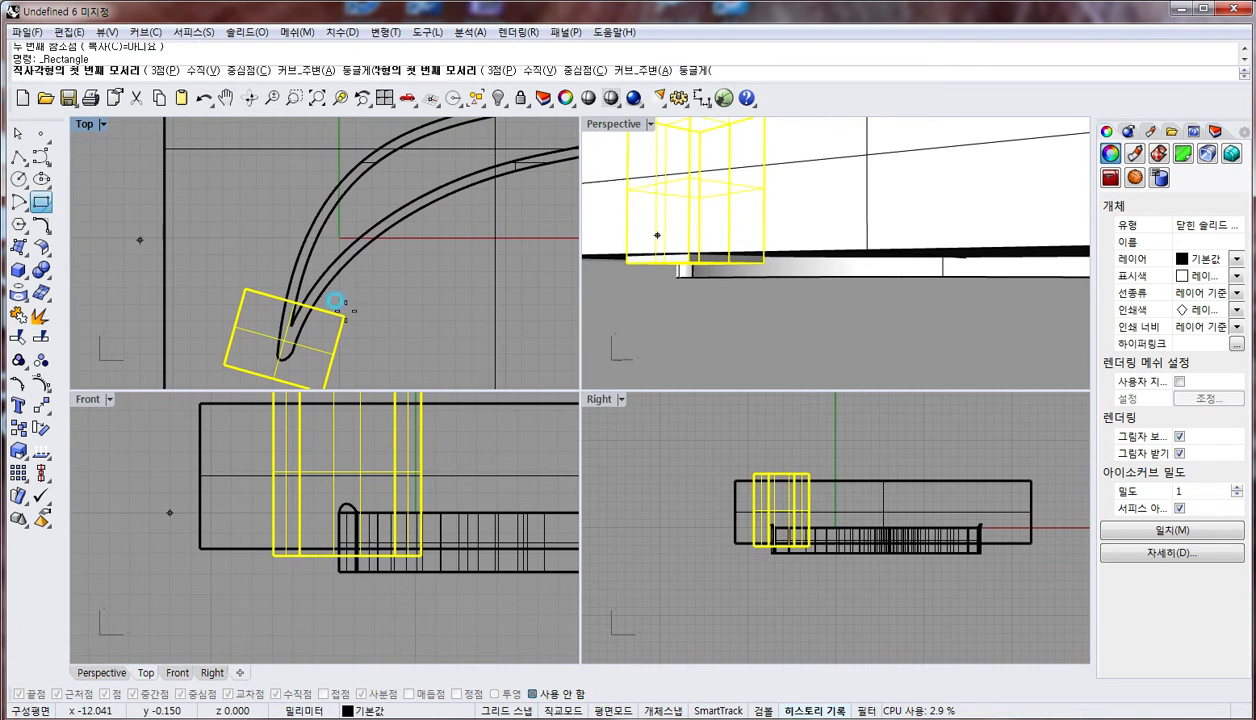
scroll(336, 300, up, 1)
click(353, 218)
click(420, 240)
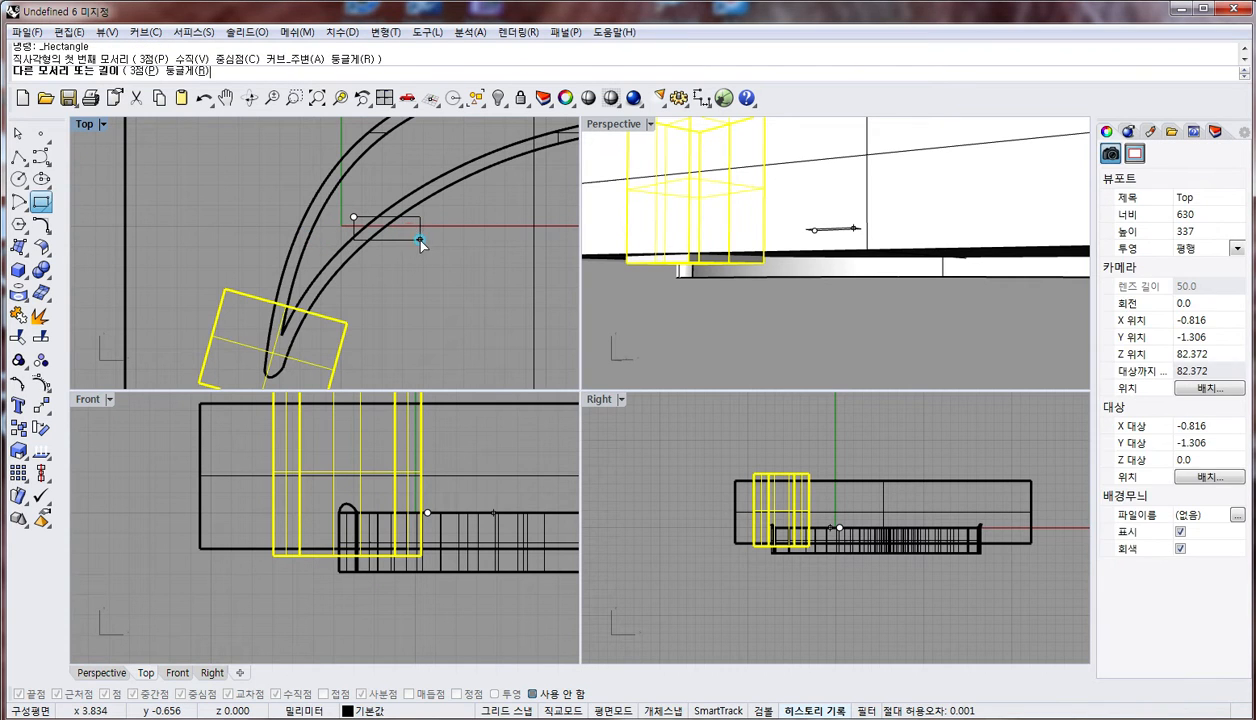
Extrude the narrow rectangle upward into a solid that rises above the top of the large box
right_drag(500, 482, 434, 455)
click(399, 240)
text(e)
key(Return)
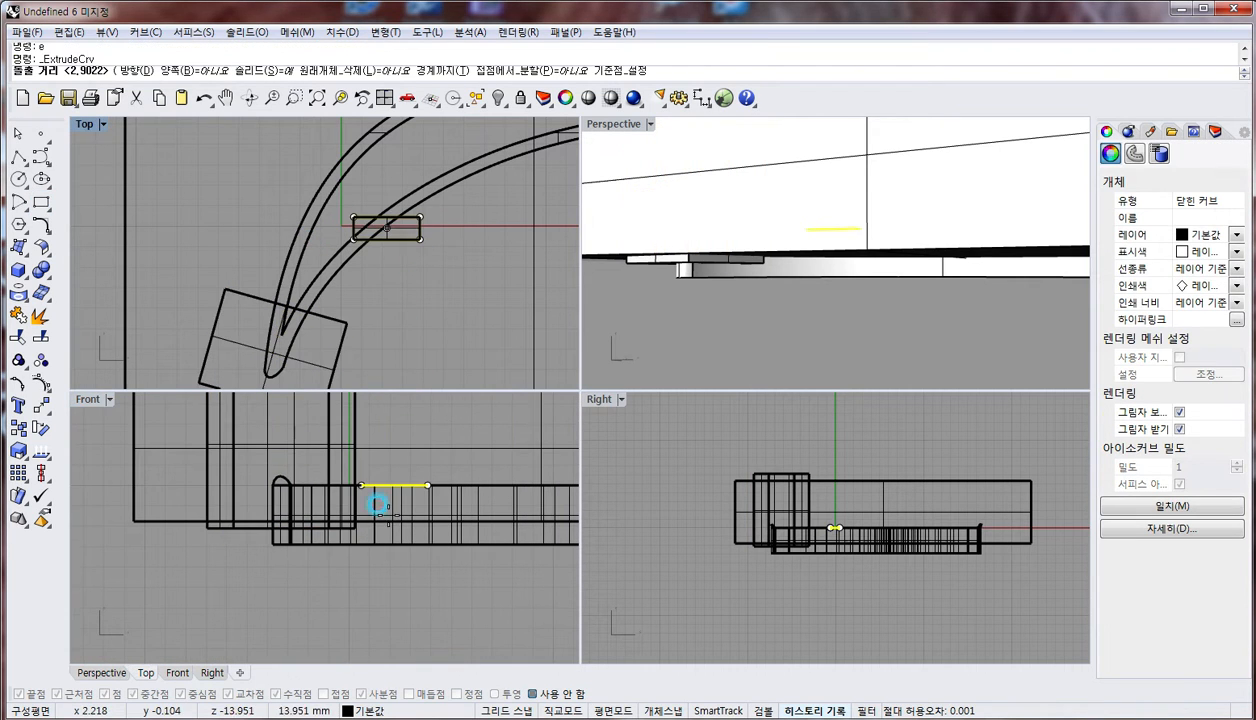
right_drag(402, 532, 389, 599)
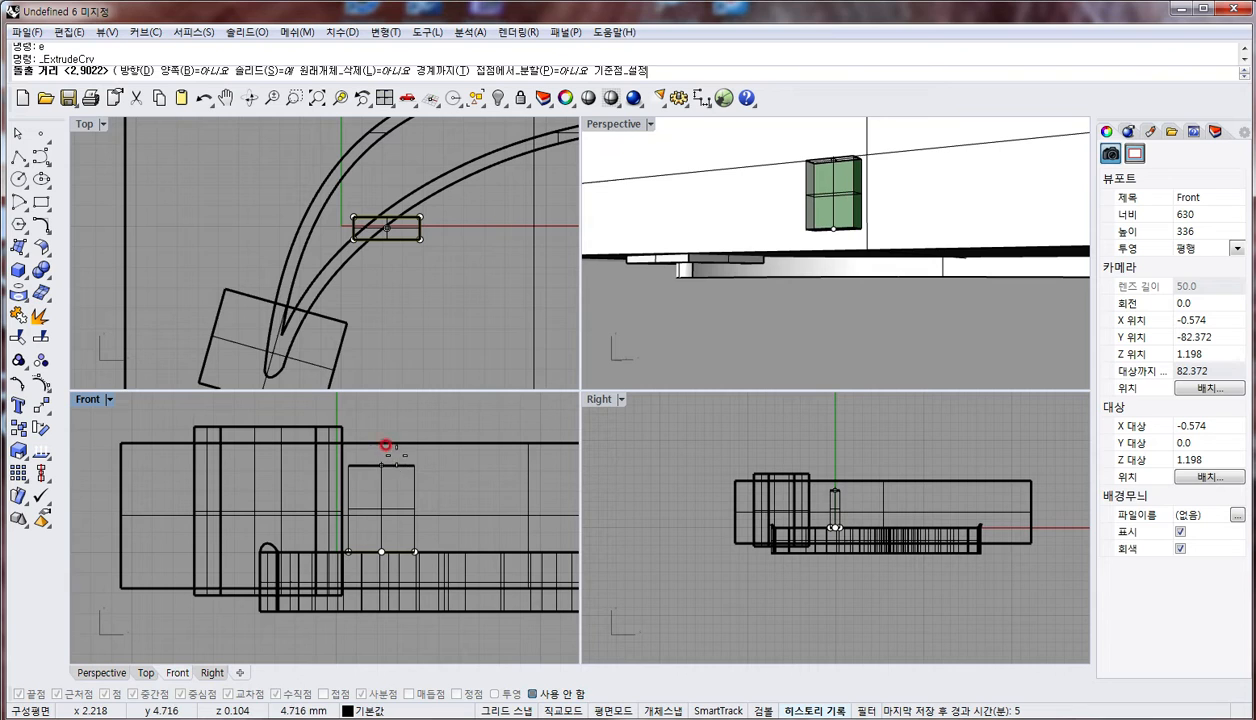
click(396, 432)
Stretch the narrow block downward with Scale1D in the Front view until its bottom is level with the tip box's base
click(411, 432)
text(w)
key(Return)
click(411, 432)
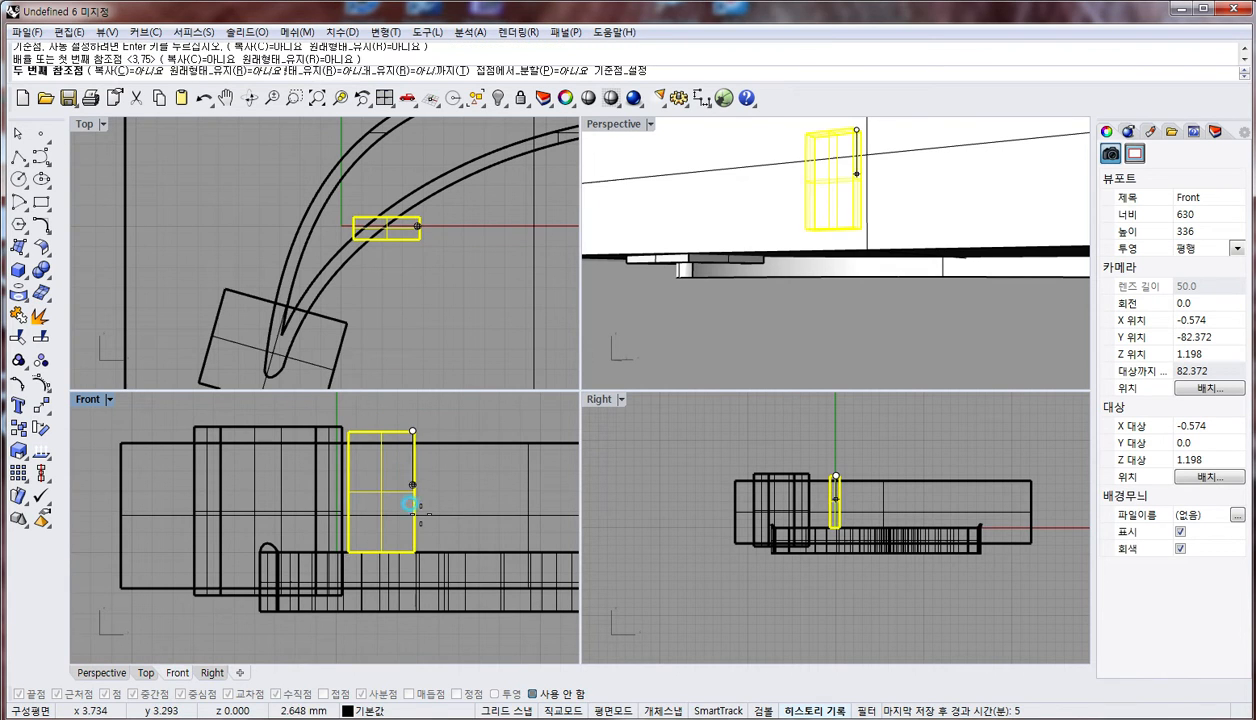
click(412, 485)
key(Escape)
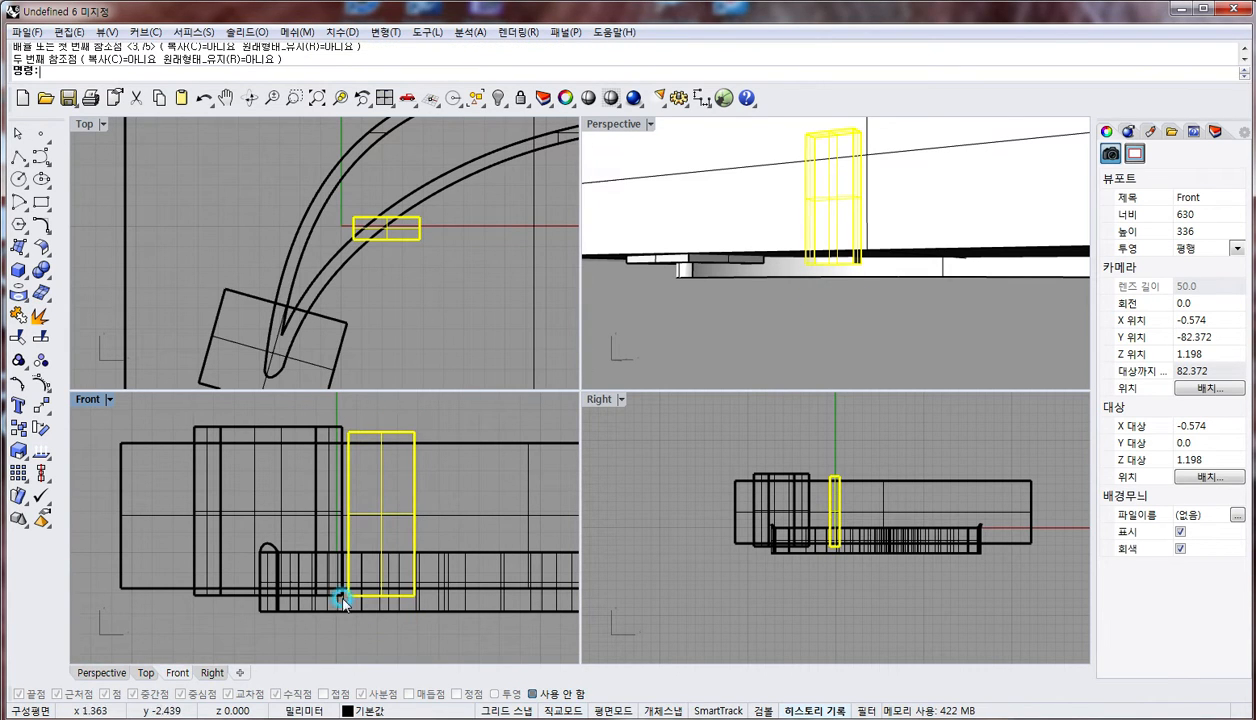
Rotate the narrow block about 46 degrees clockwise in the Top view so it crosses the ring's lower arm
scroll(369, 206, up, 4)
text(r)
key(Return)
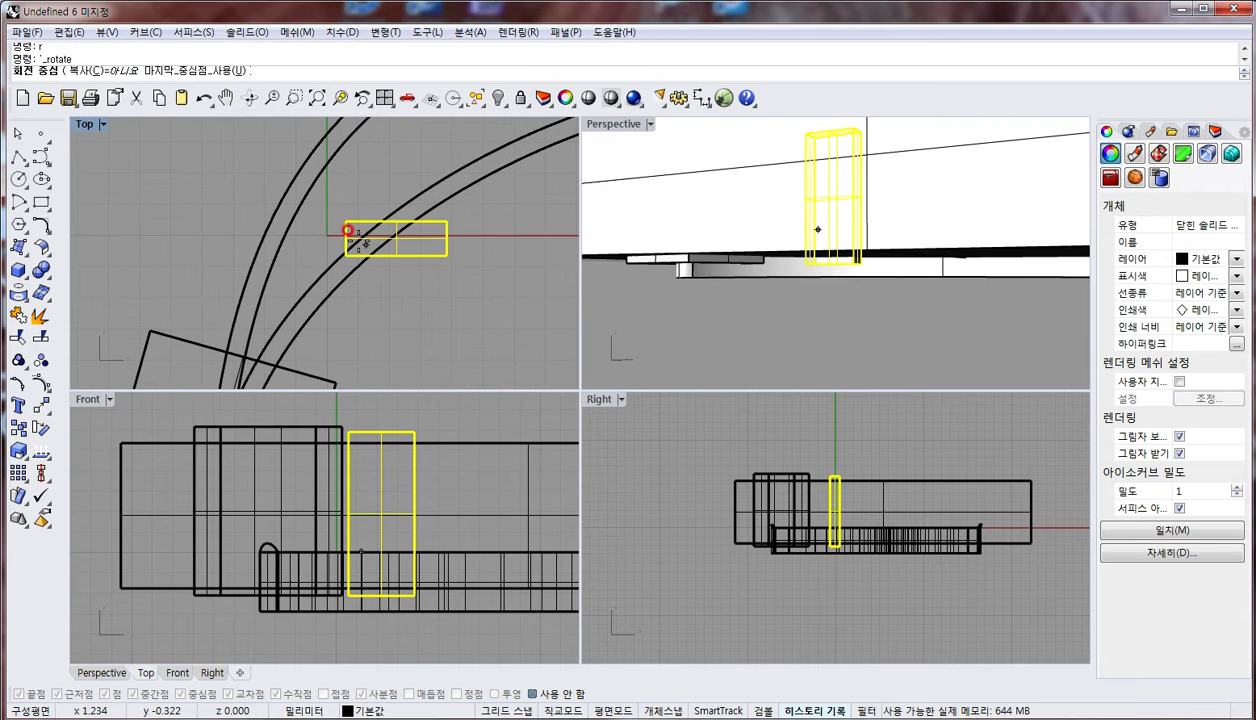
click(357, 239)
click(455, 235)
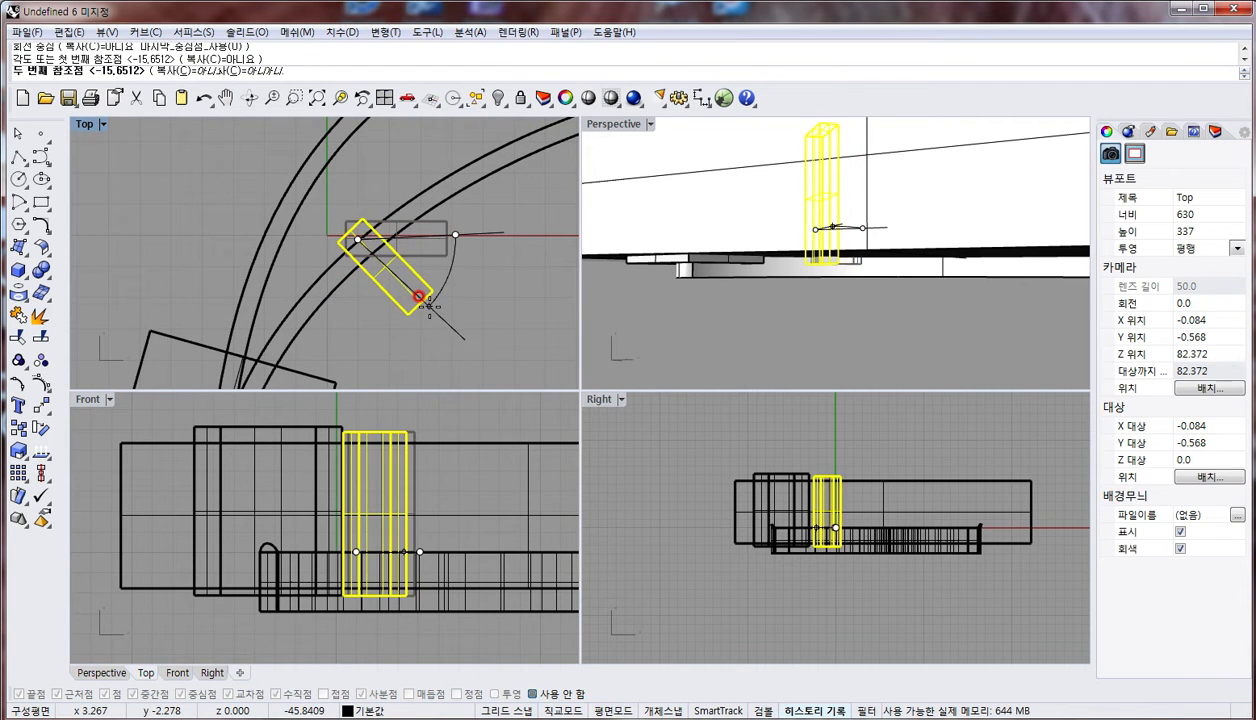
click(429, 306)
Move the rotated block slightly up and left over the ring's lower arm and delete the leftover horizontal rectangle
click(406, 267)
drag(405, 261, 404, 250)
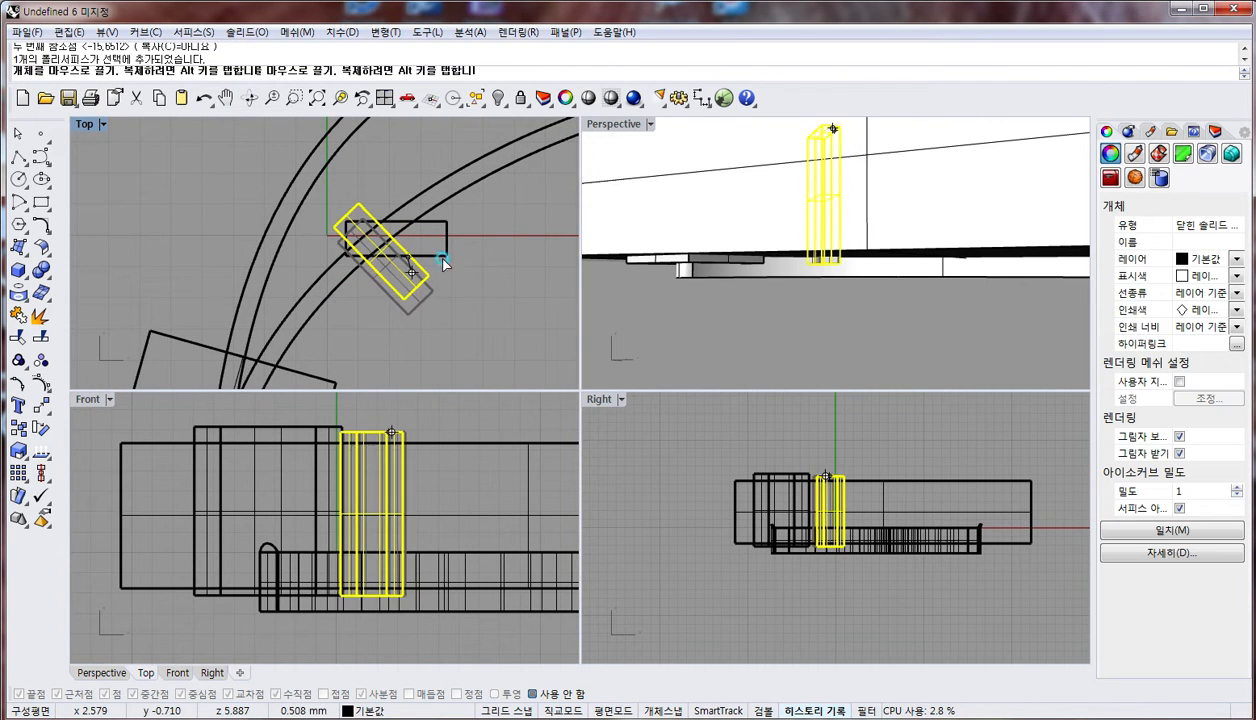
click(443, 256)
key(Delete)
Try subtracting the tip box and the narrow block from the large box with BooleanDifference
right_drag(705, 205, 802, 376)
scroll(730, 281, down, 3)
click(886, 279)
text(bd)
key(Return)
click(875, 284)
click(871, 254)
right_click(868, 245)
Try subtracting the pierced large box from the base ring with BooleanDifference
scroll(802, 376, up, 6)
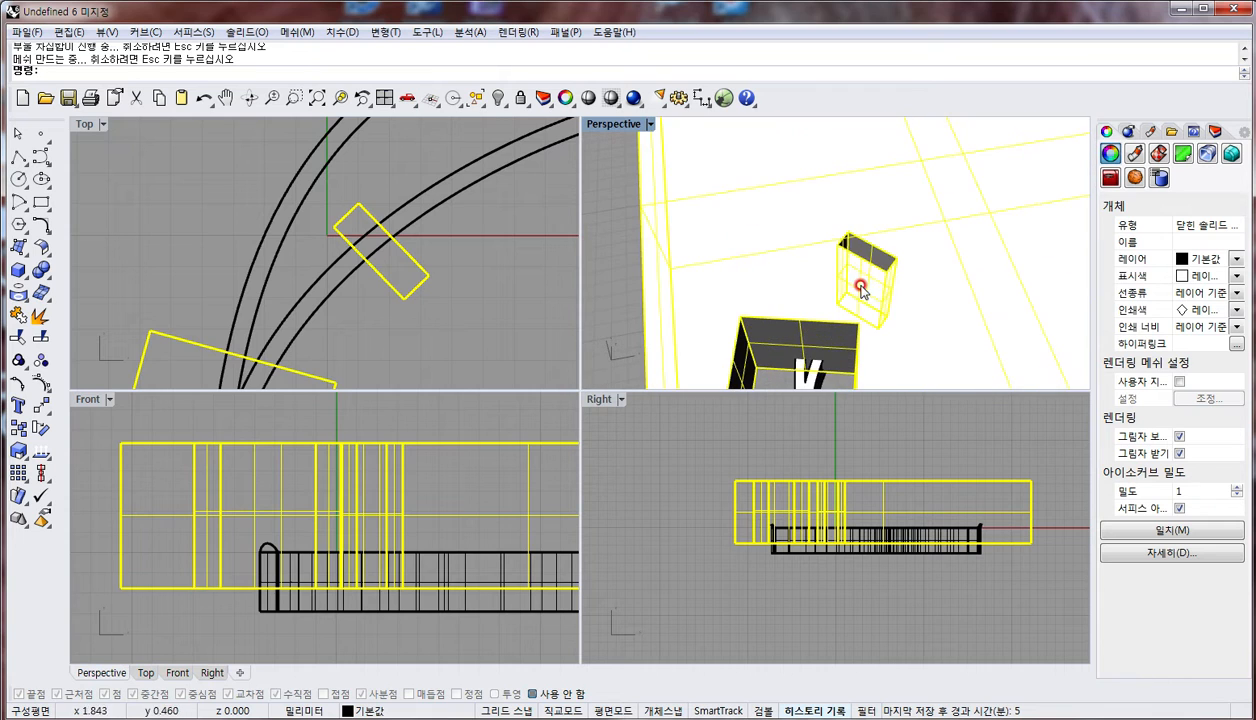
right_drag(832, 314, 800, 304)
click(816, 313)
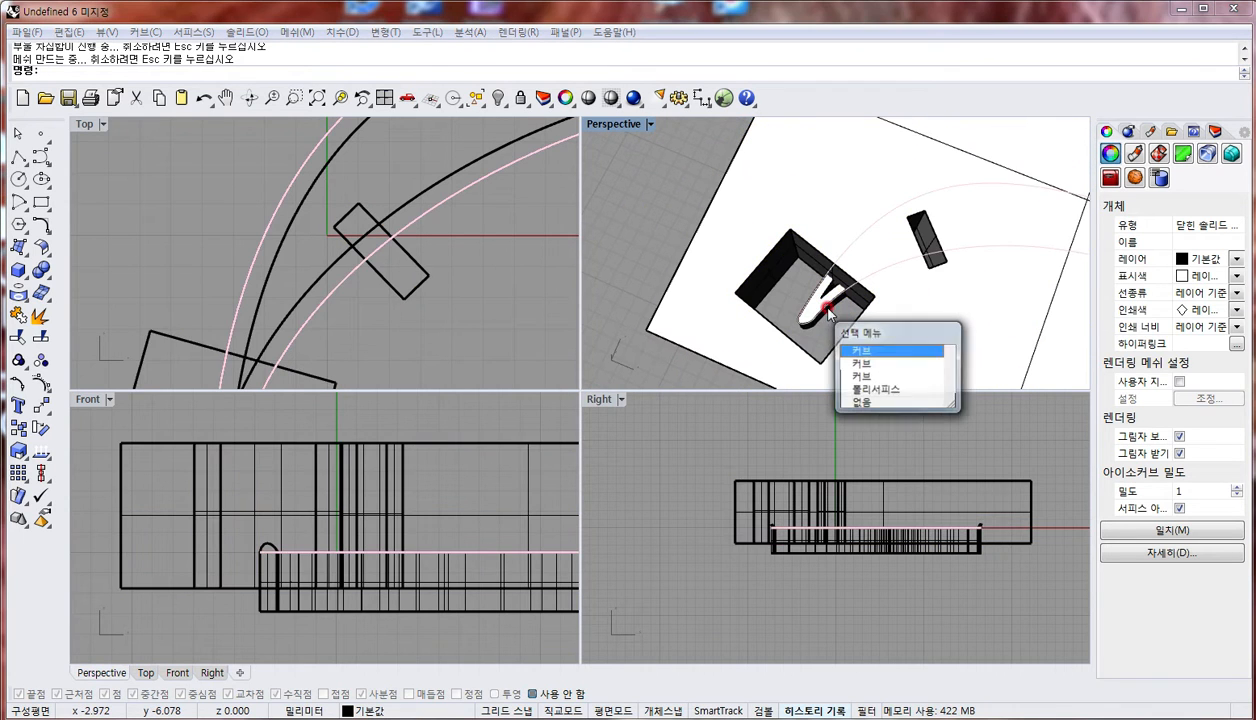
click(895, 403)
right_click(928, 342)
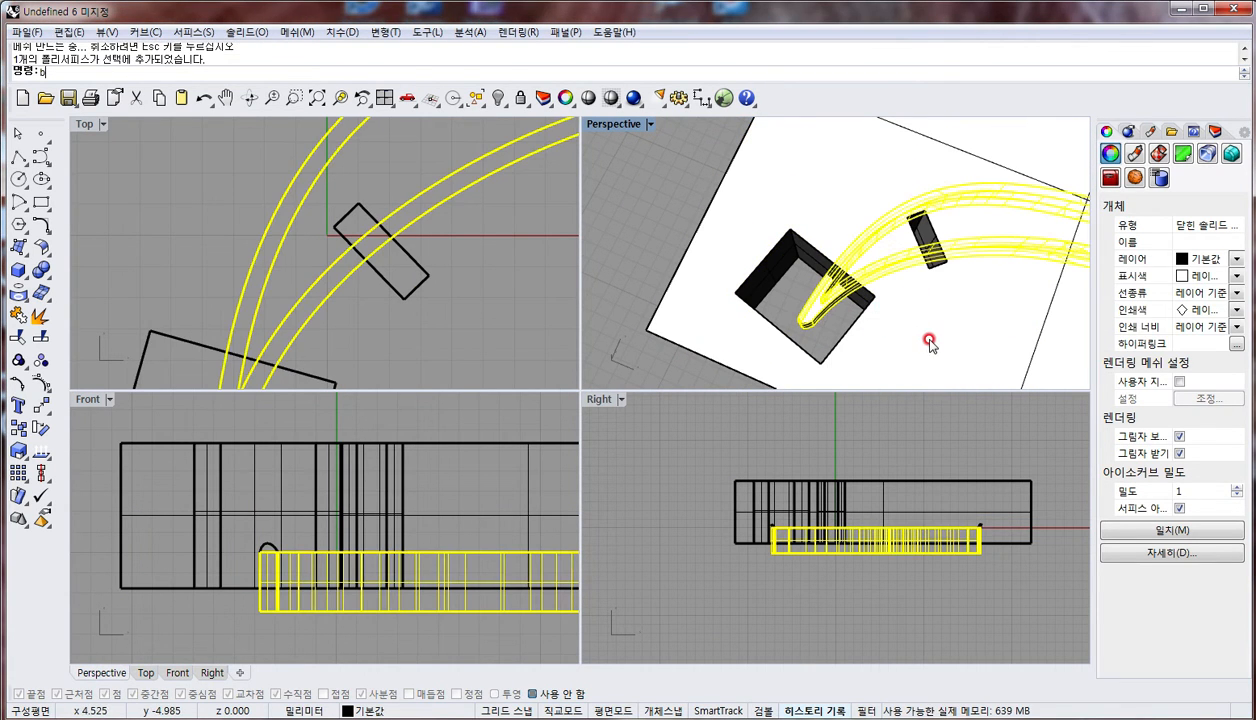
click(917, 314)
right_click(889, 297)
Inspect the cut ring from a lower angle and undo the Boolean differences
right_drag(859, 286, 847, 213)
scroll(847, 213, up, 6)
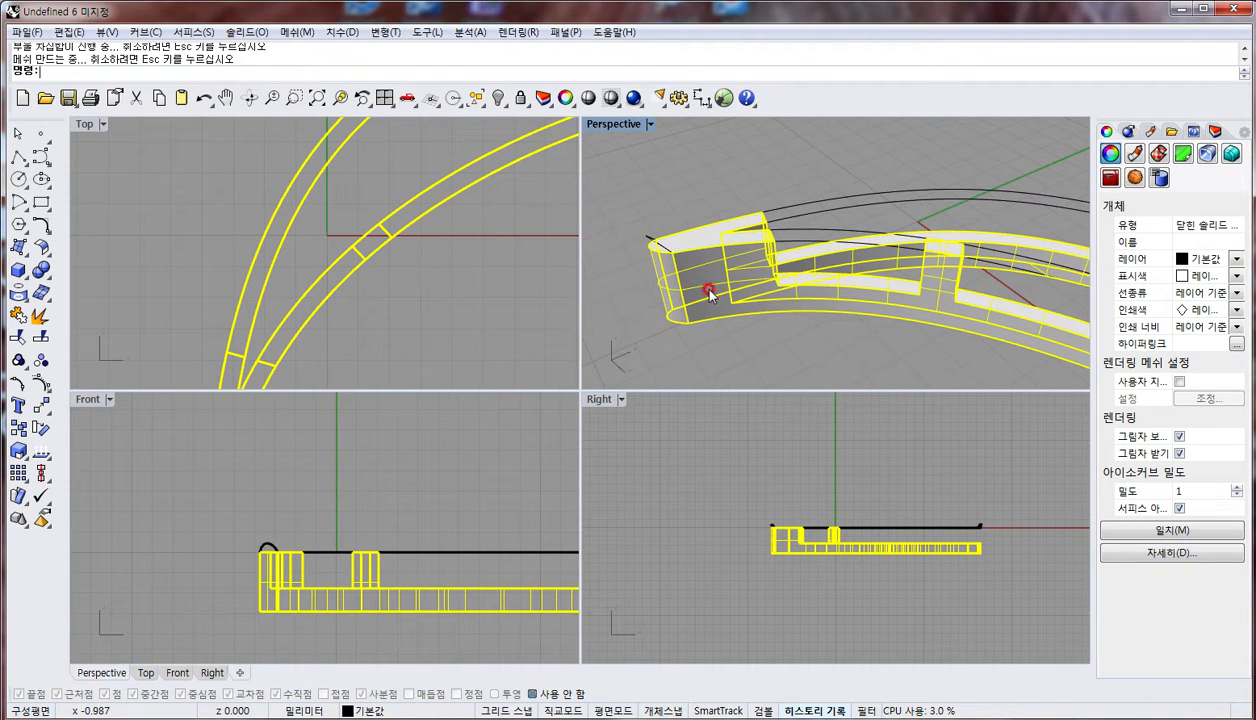
key(ctrl+z)
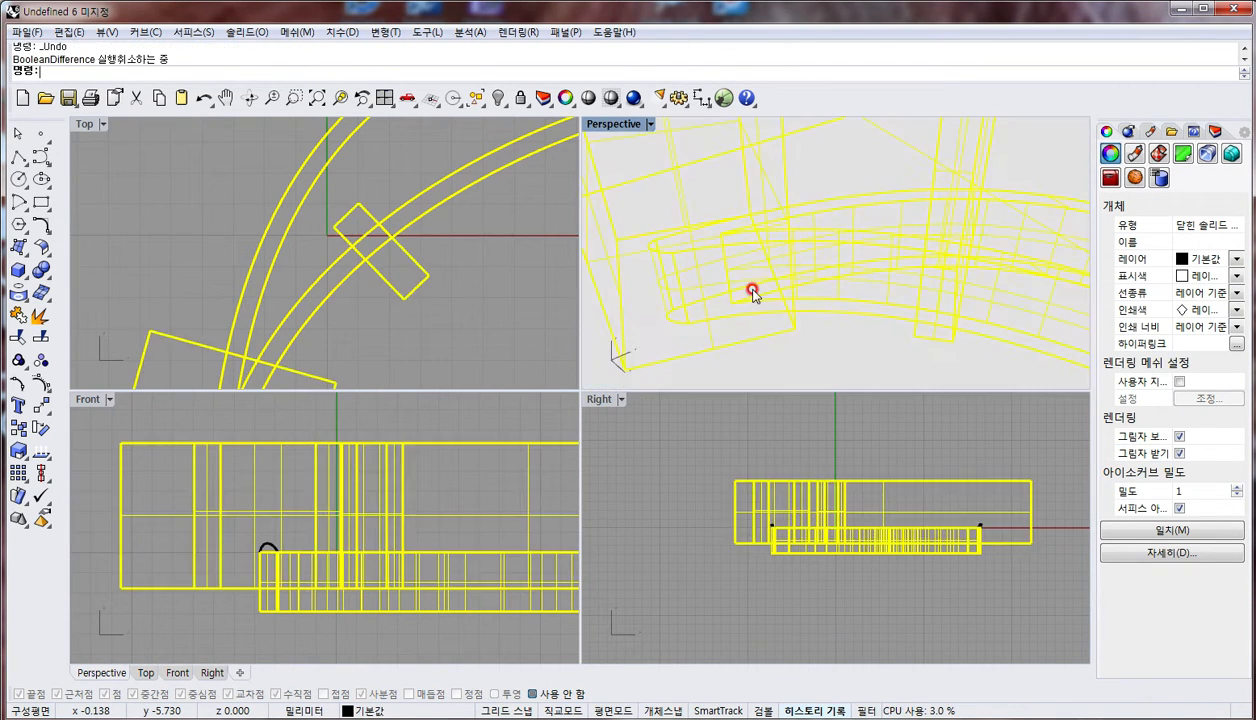
Check the tip box, narrow block, large box and ring one by one as separate solids in the Front view
click(208, 628)
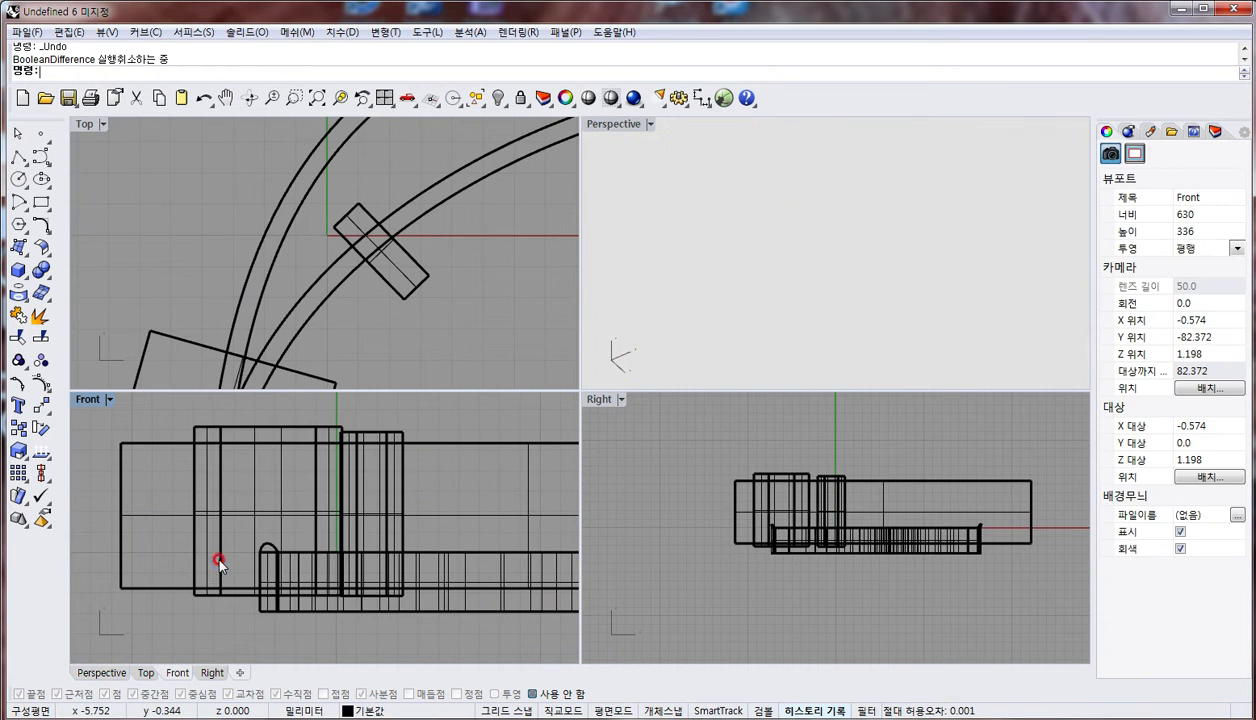
click(215, 550)
click(382, 518)
click(136, 610)
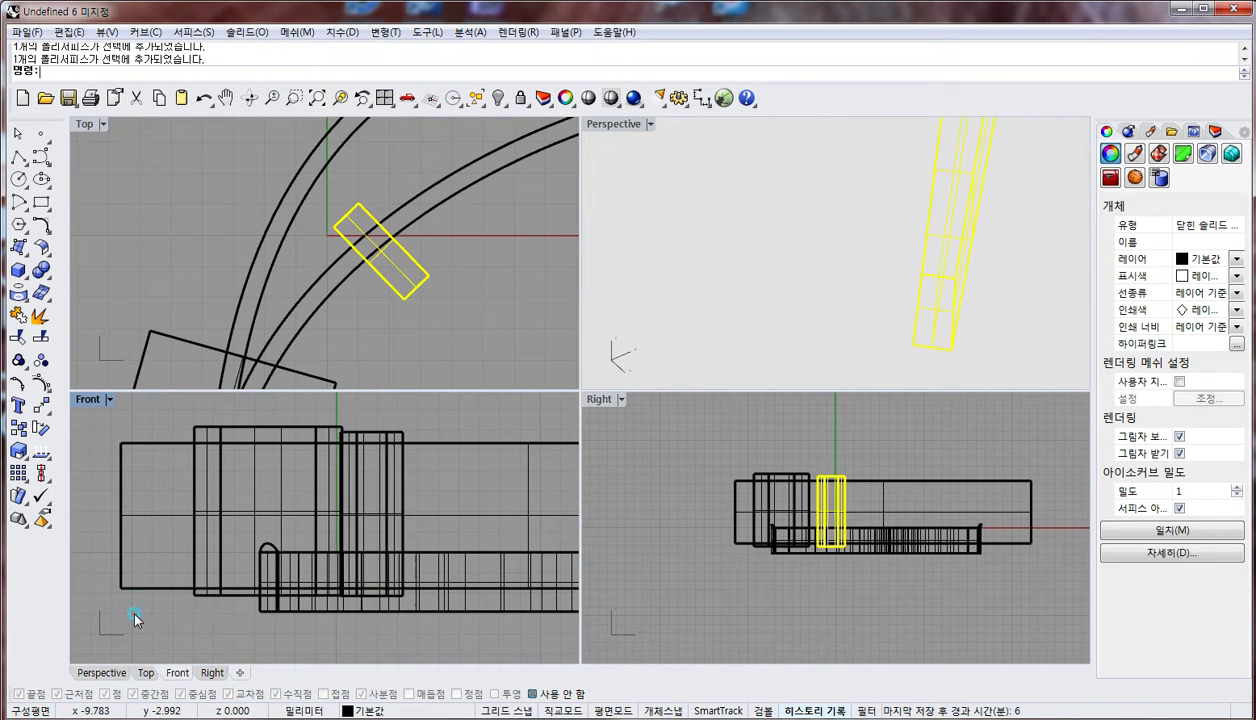
click(141, 588)
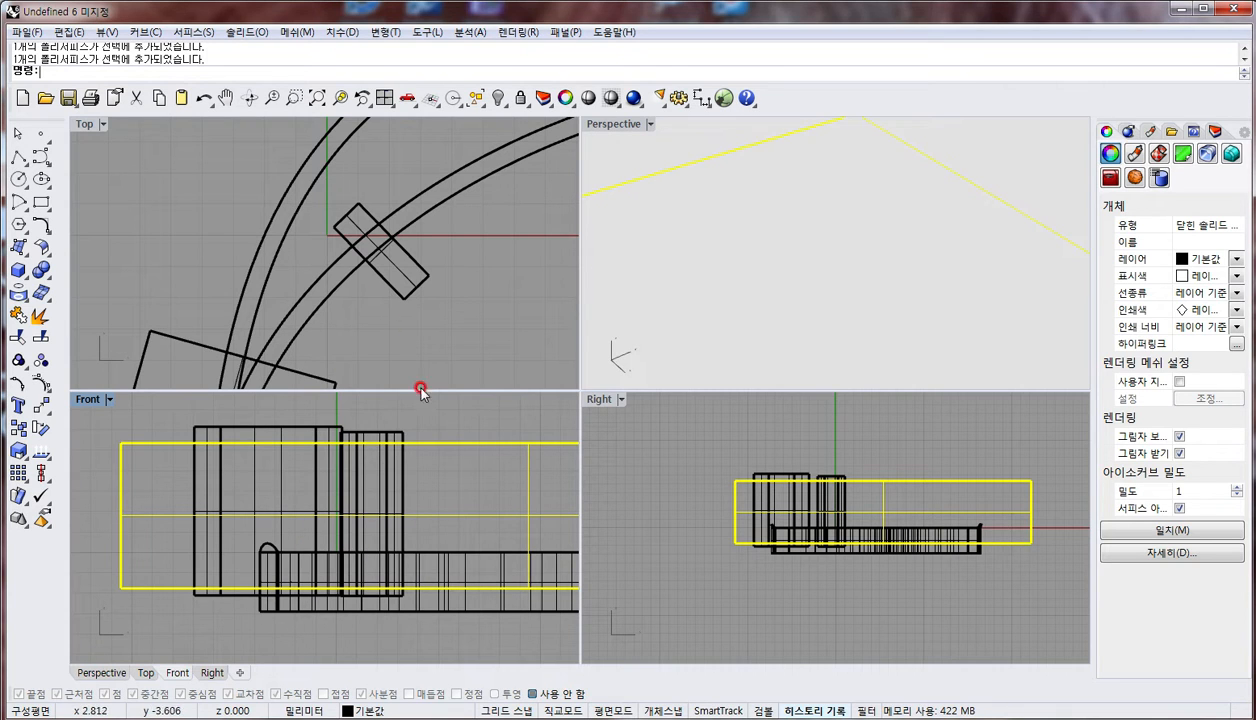
click(316, 607)
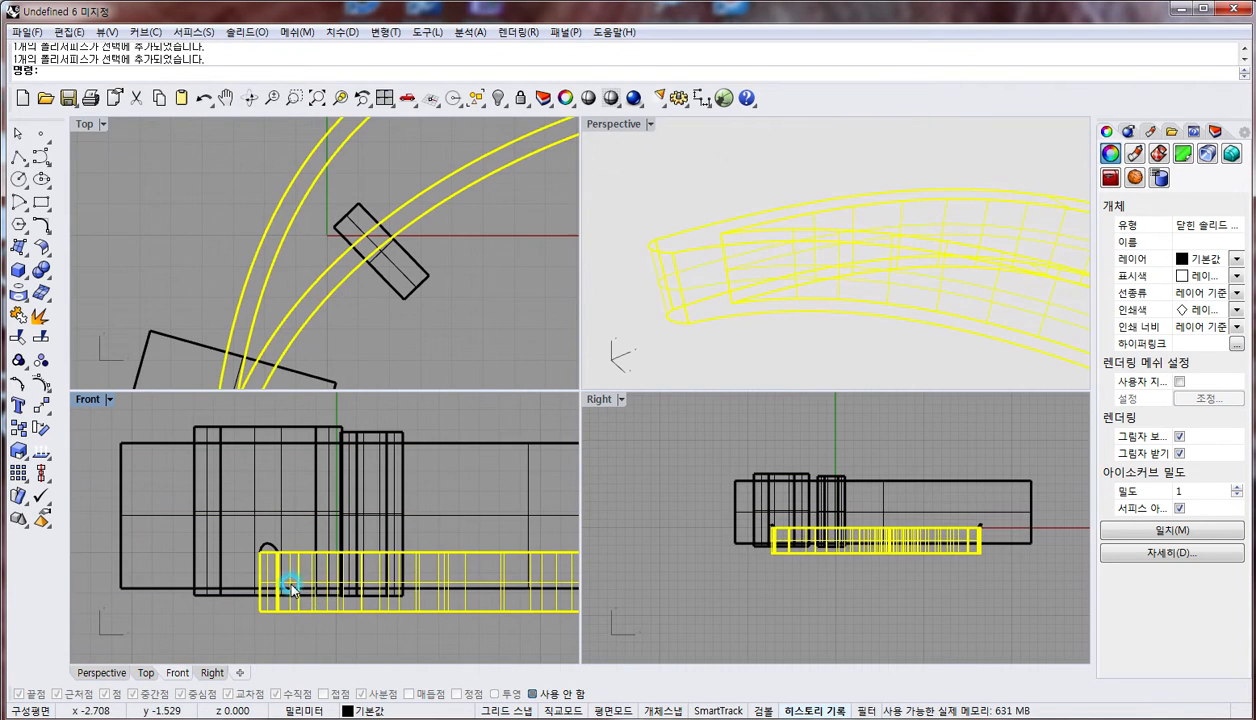
click(197, 578)
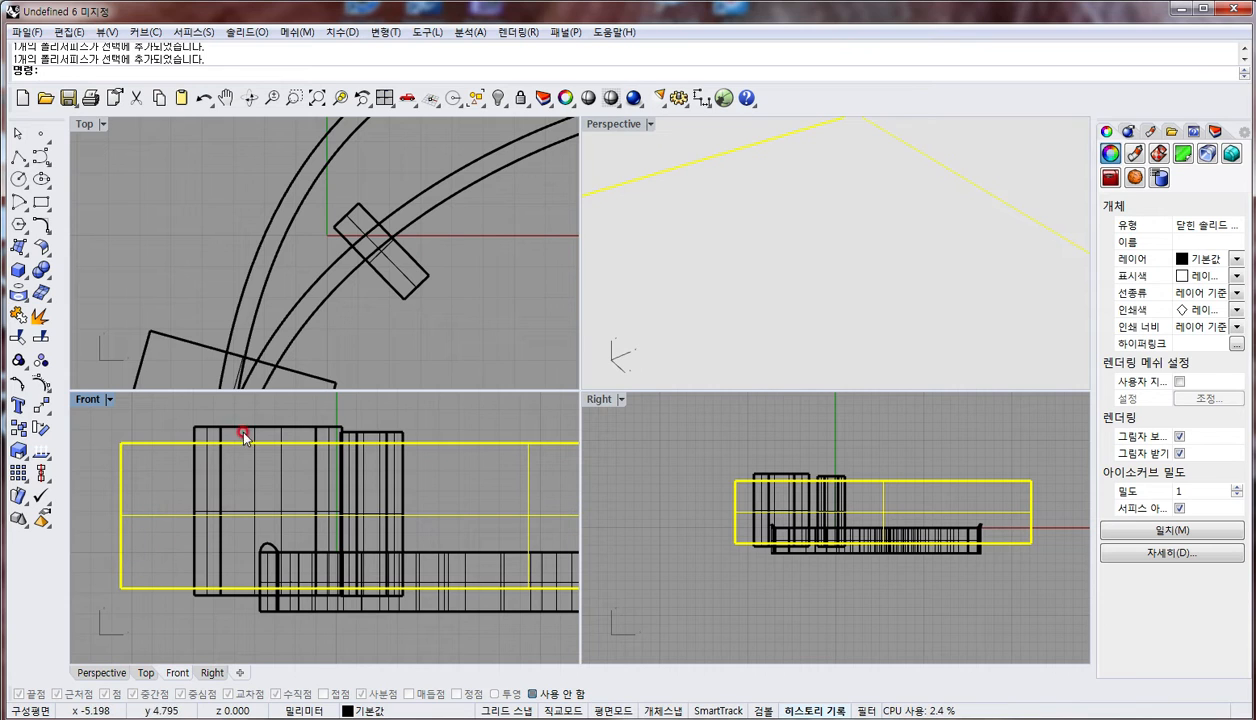
Start an ArrayCrv of the narrow block in the enlarged Top view, using the ring's outer outline curve as the path
right_drag(369, 262, 325, 230)
scroll(316, 186, down, 6)
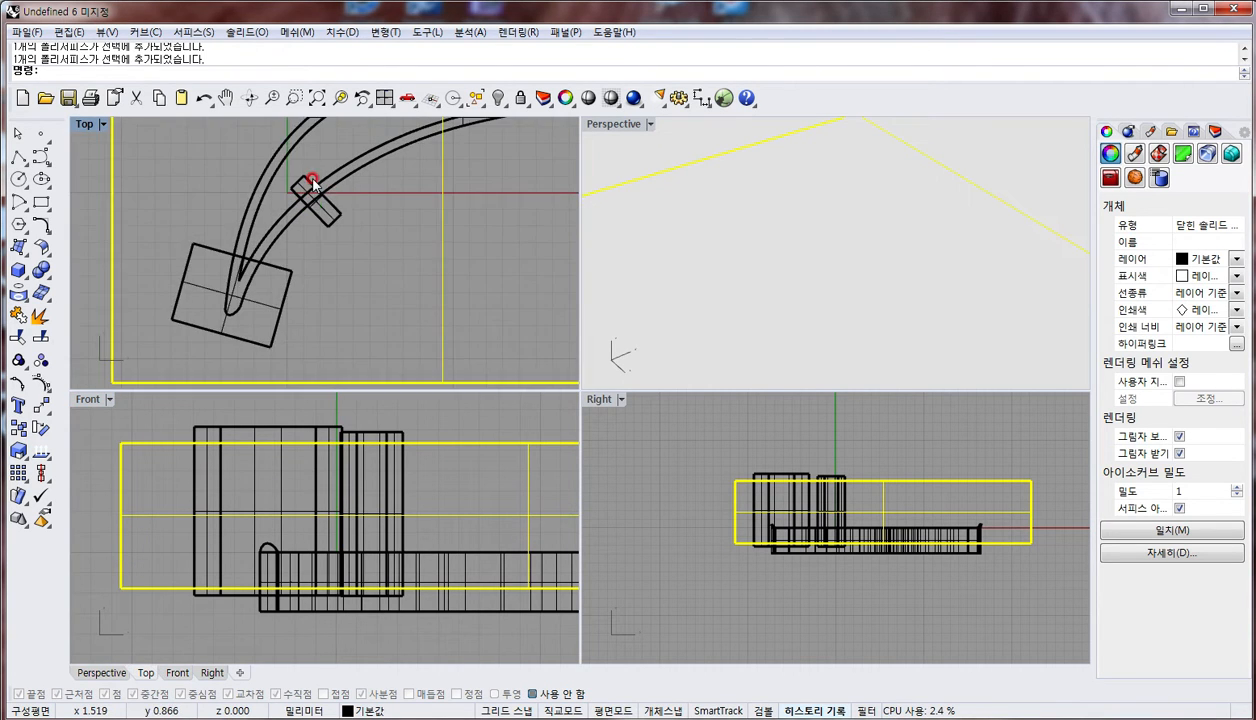
right_drag(316, 186, 331, 250)
click(347, 285)
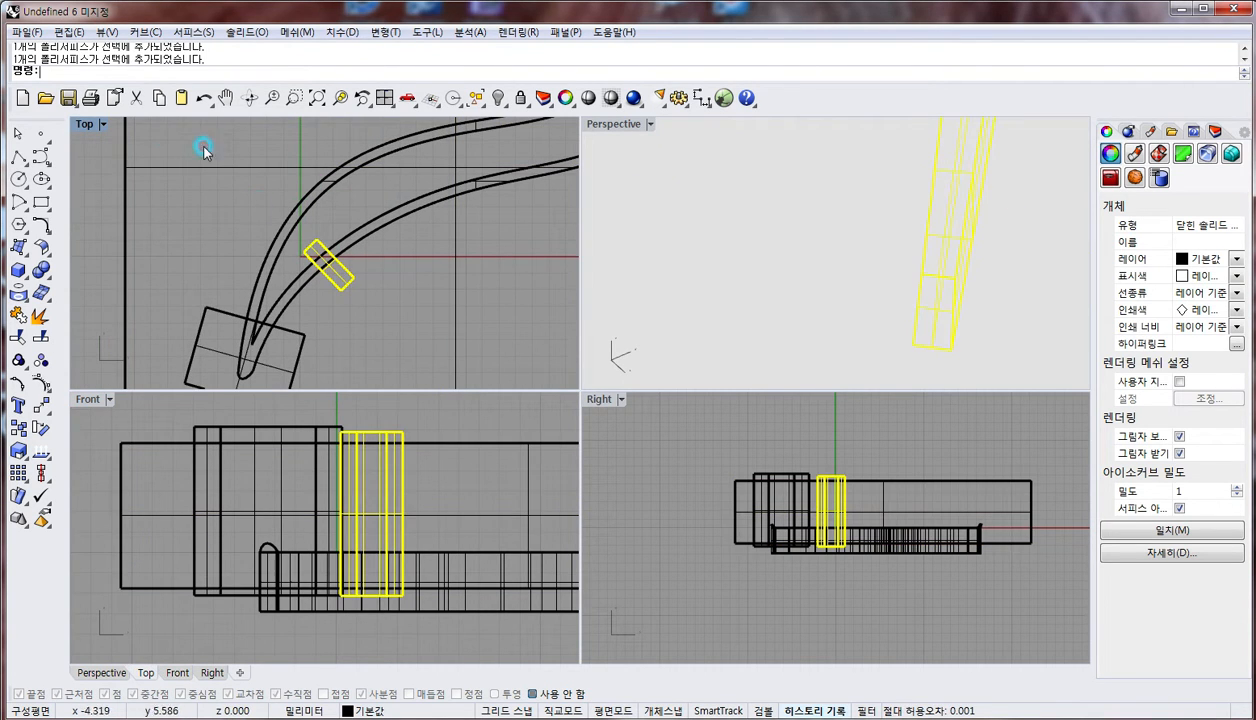
double_click(80, 125)
scroll(569, 331, down, 3)
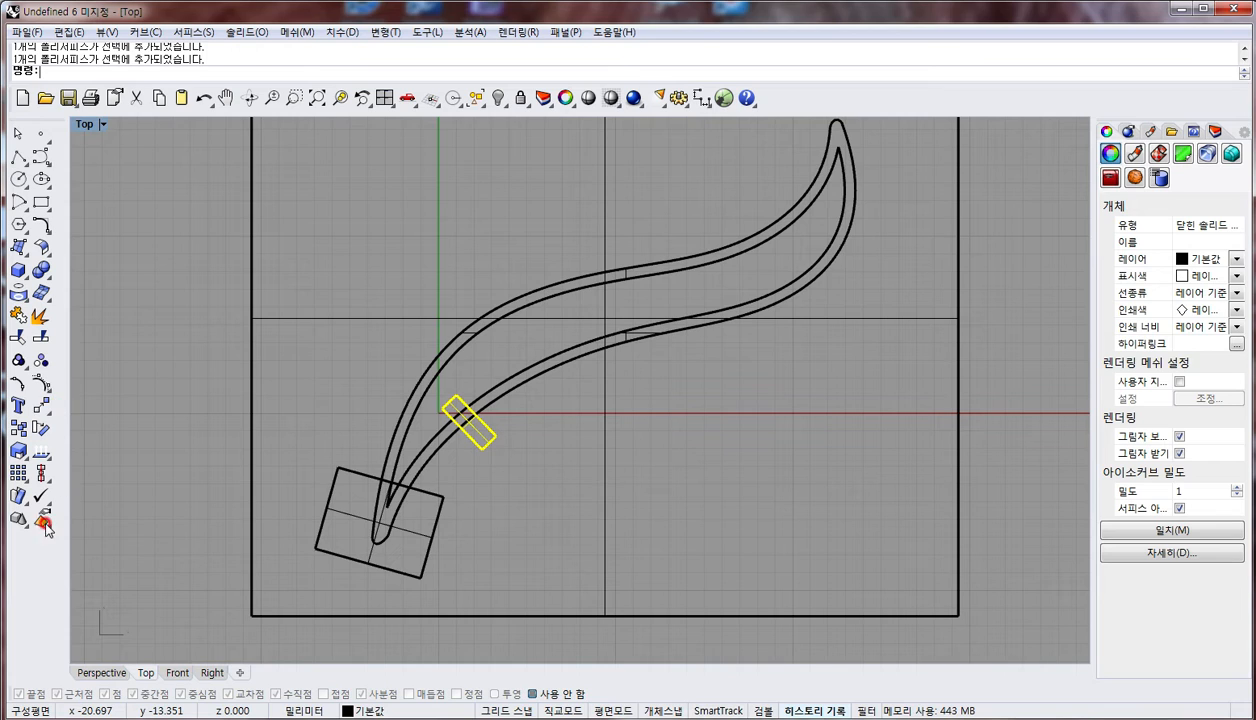
click(20, 480)
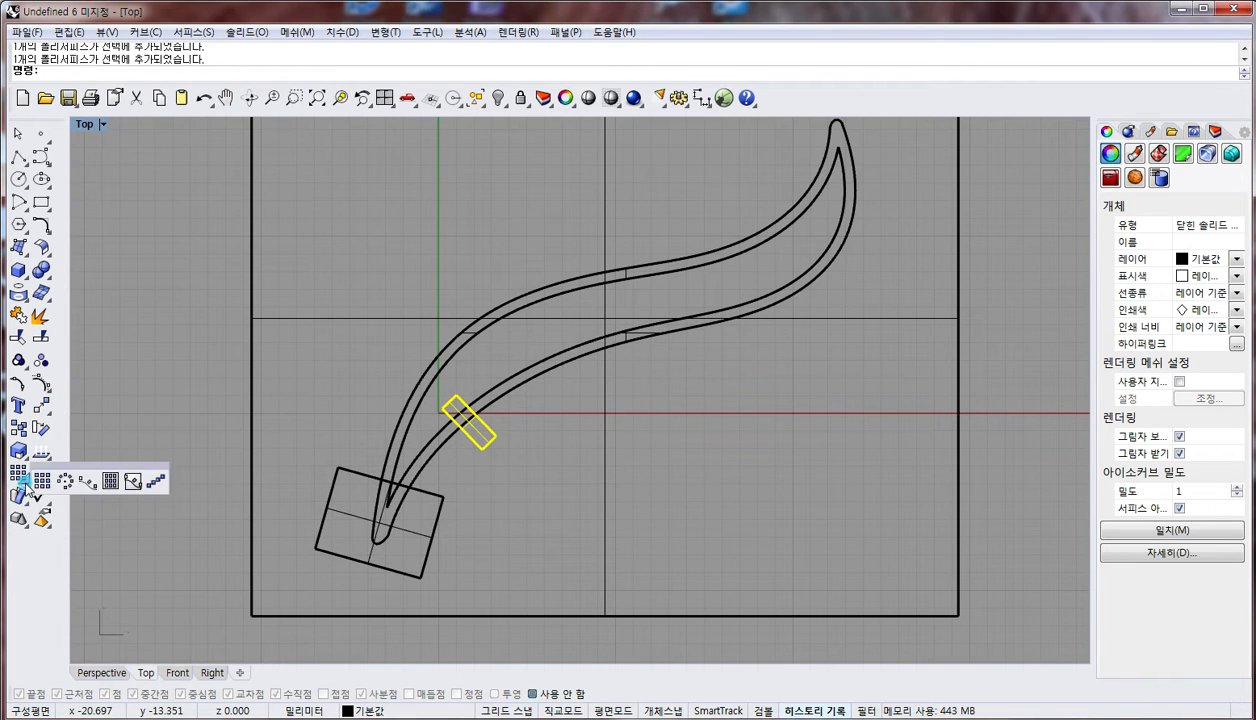
click(86, 485)
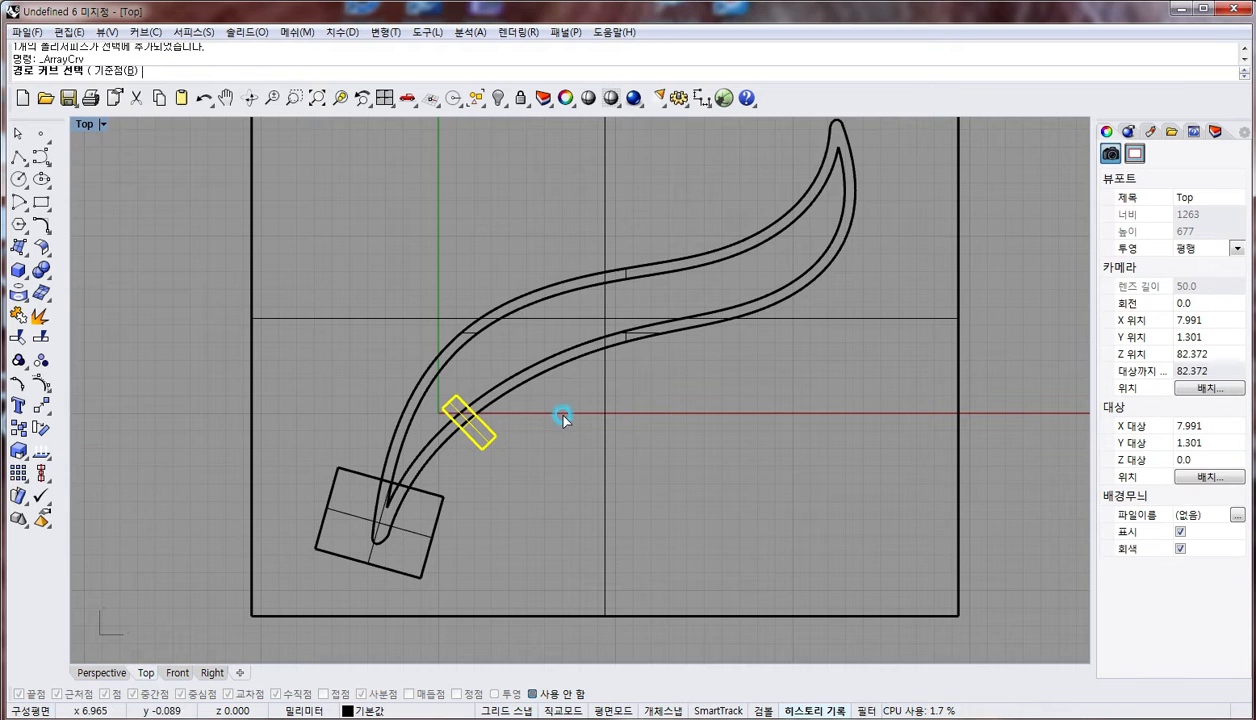
click(523, 380)
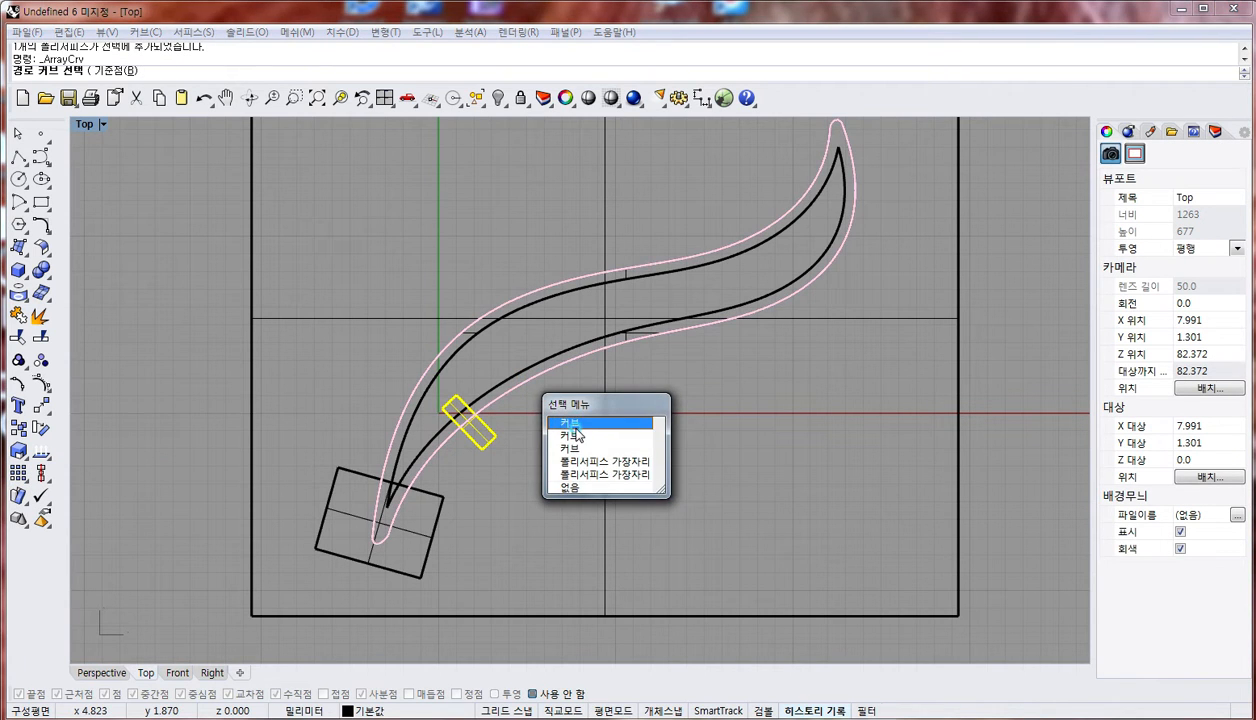
click(565, 417)
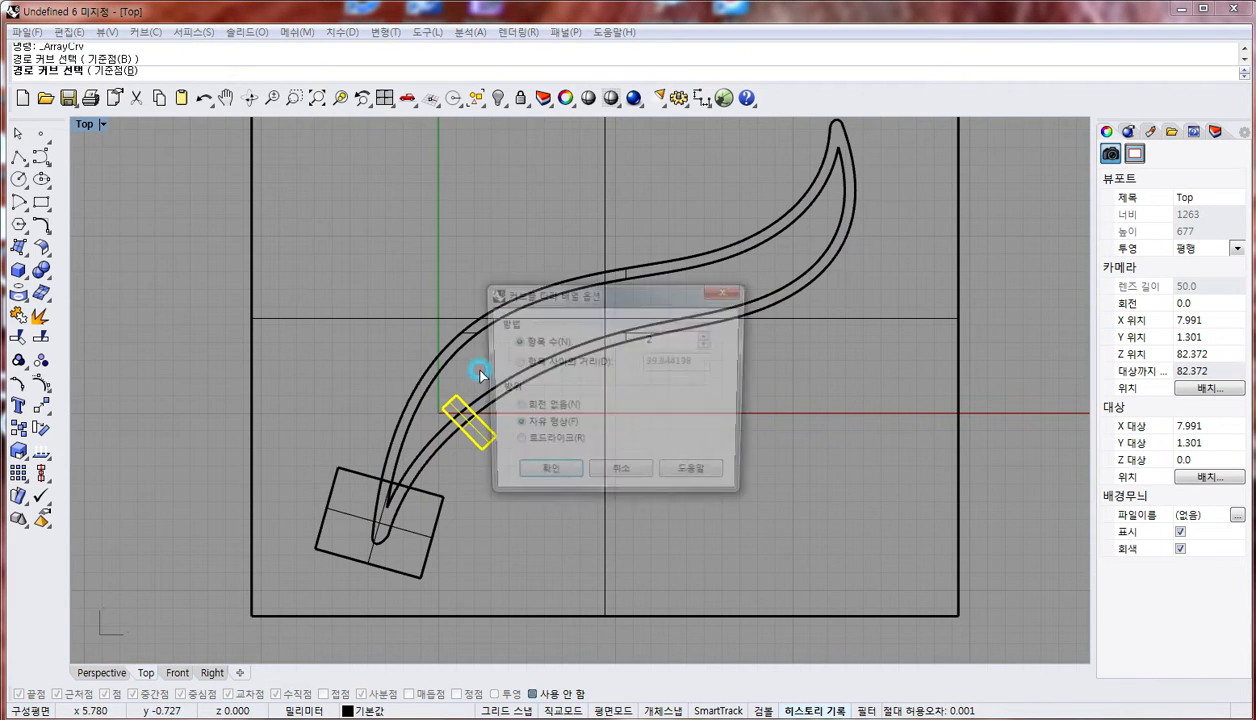
Array the narrow block as 10 items with freeform orientation and delete the copy inside the lower tip box
click(537, 364)
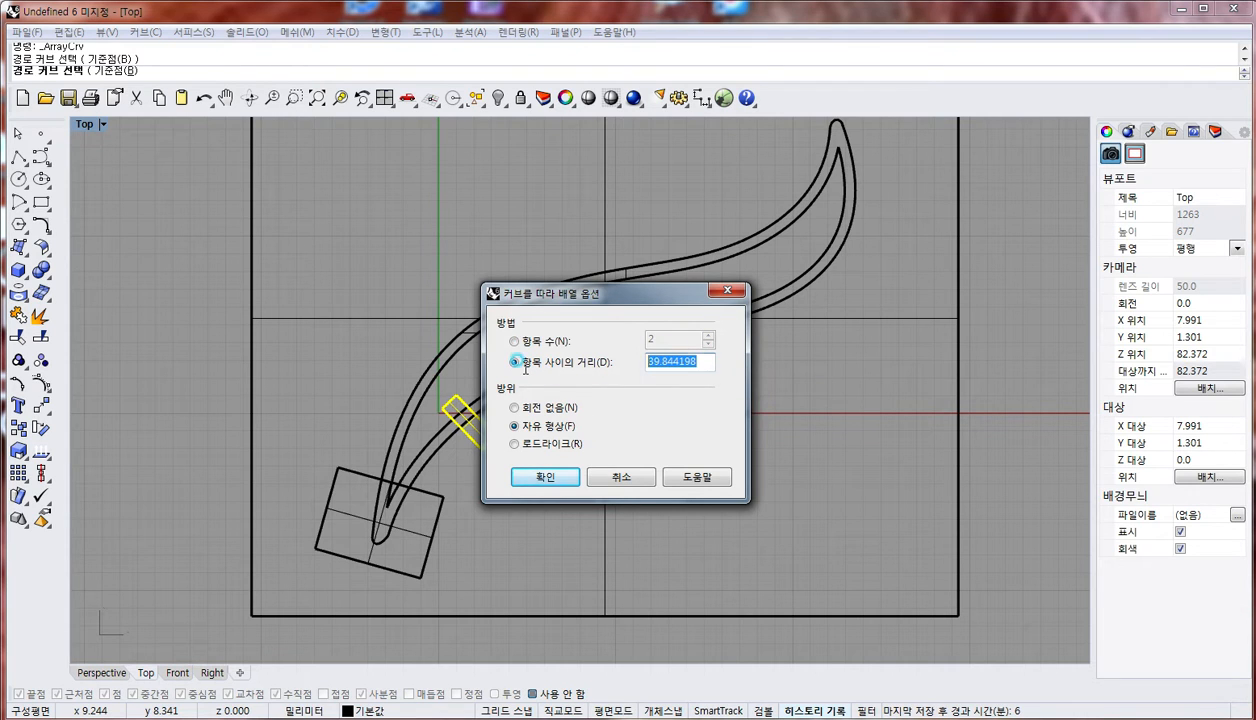
drag(585, 290, 795, 286)
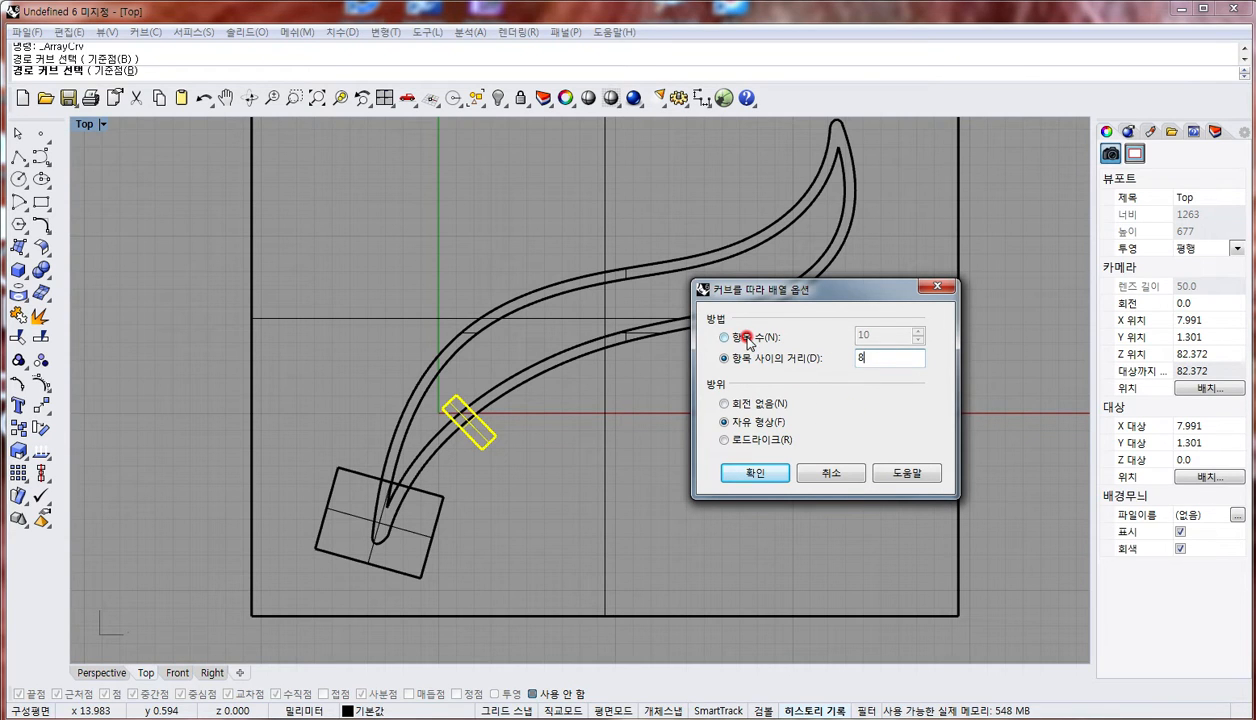
click(725, 337)
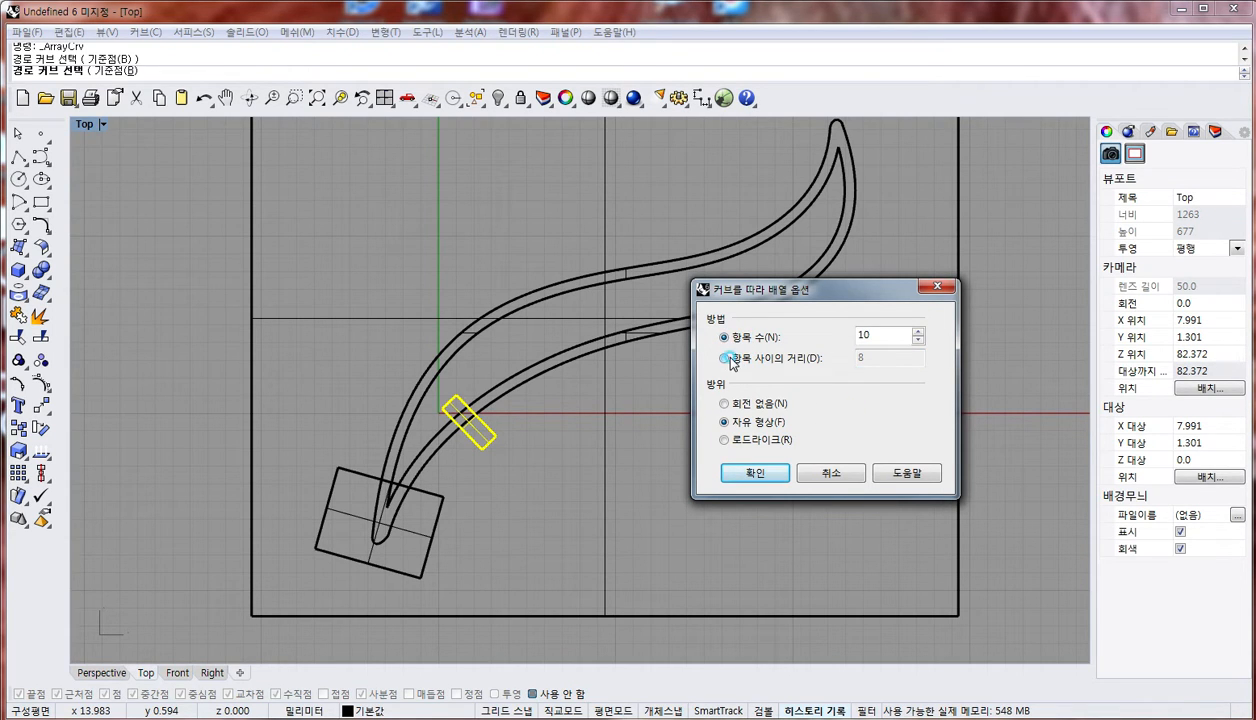
click(727, 358)
click(873, 335)
click(725, 338)
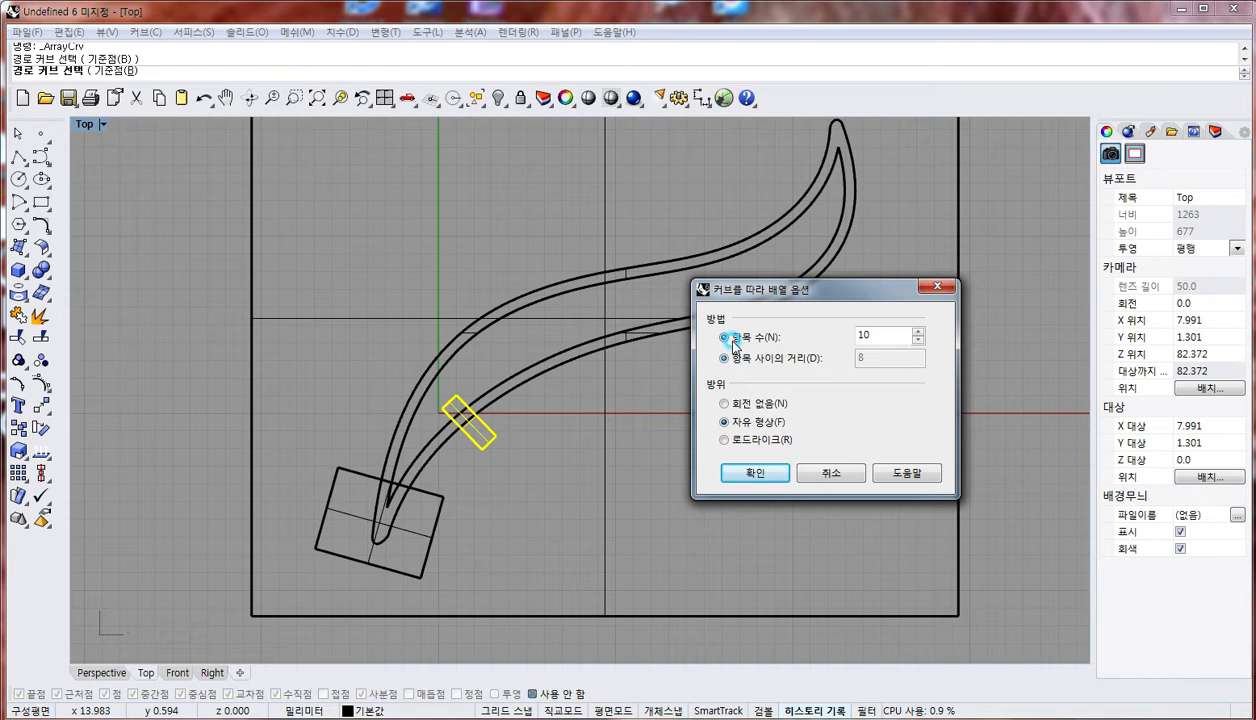
click(753, 476)
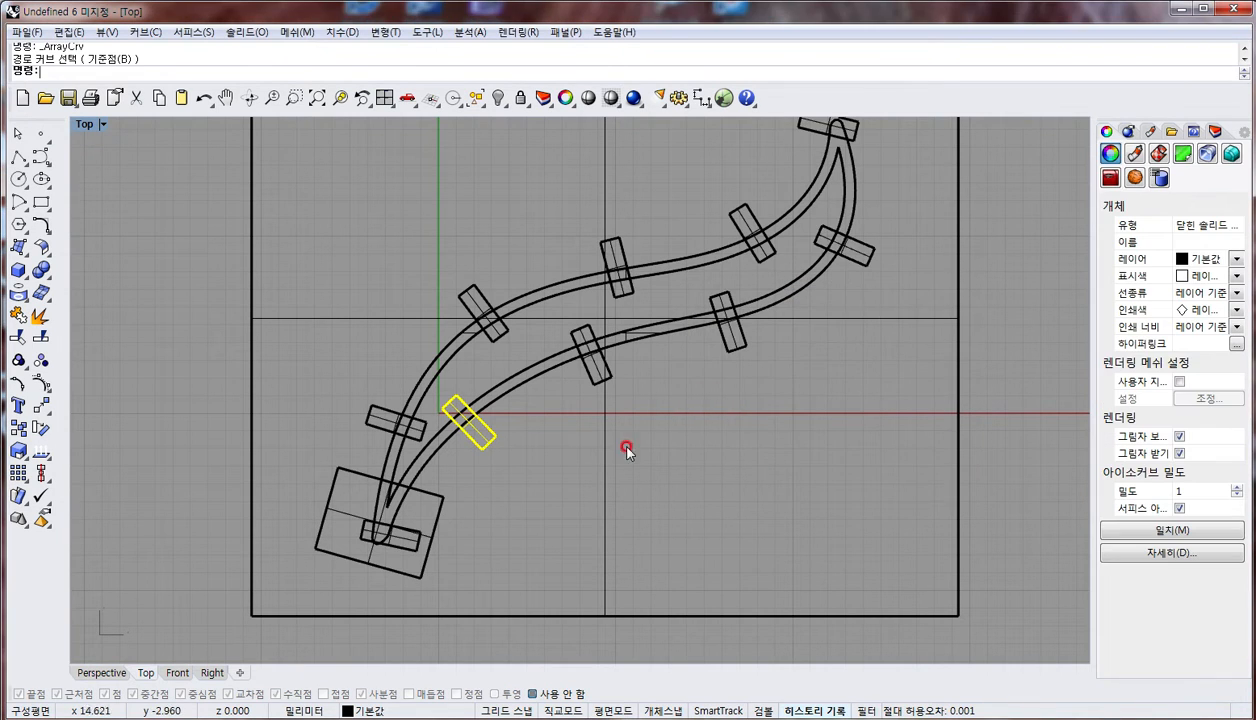
click(407, 540)
key(Delete)
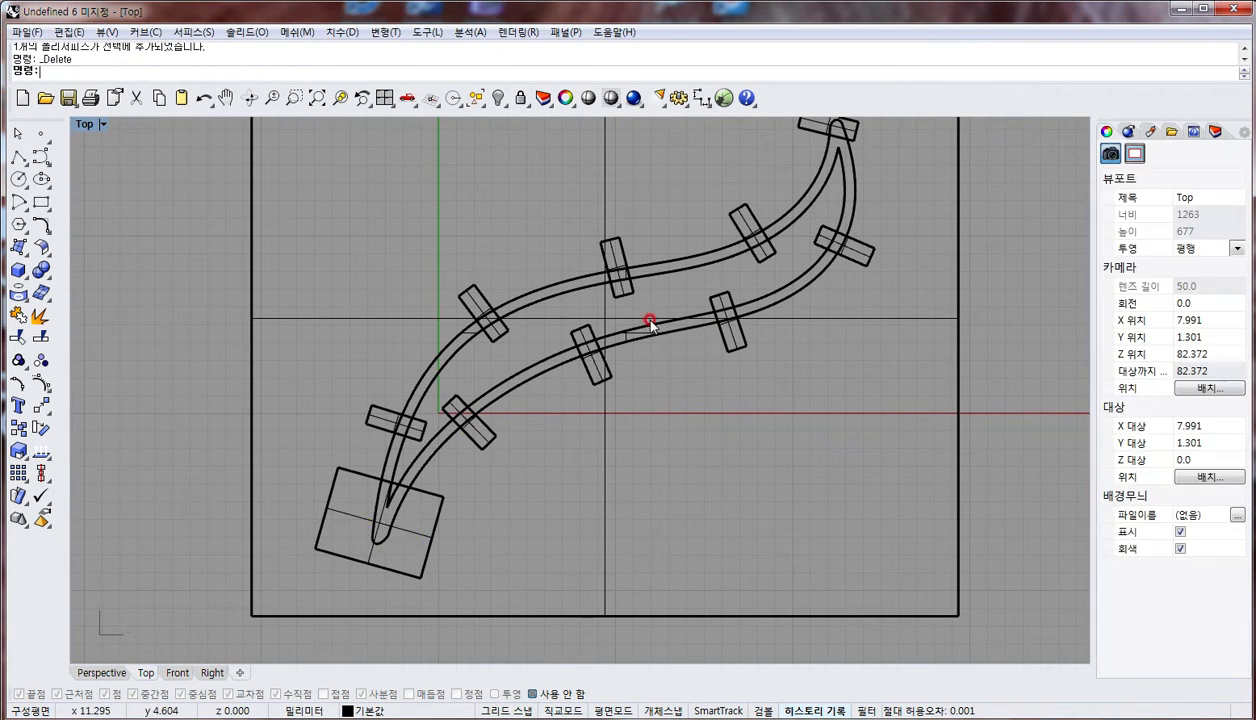
Thicken the block copy at the ring's upper tip with a vertical Scale1D in the Top view
right_drag(650, 322, 503, 450)
click(722, 377)
click(708, 254)
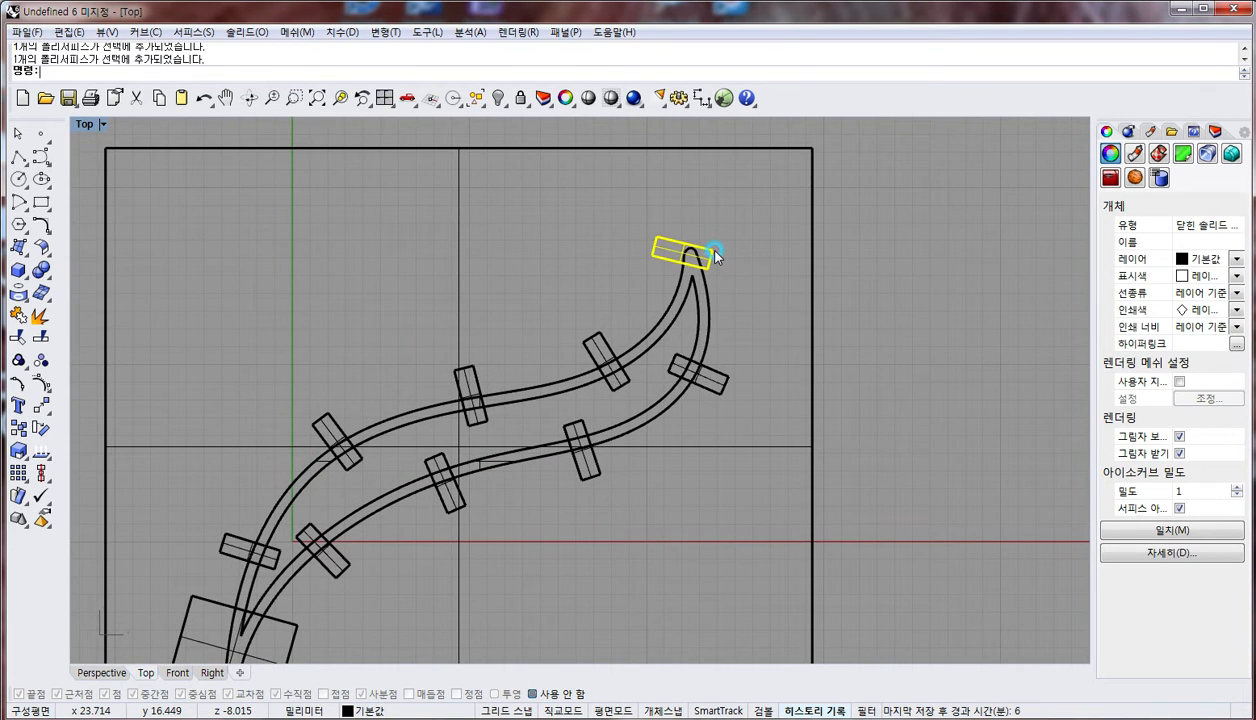
scroll(708, 254, up, 2)
text(W)
key(BackSpace)
click(18, 450)
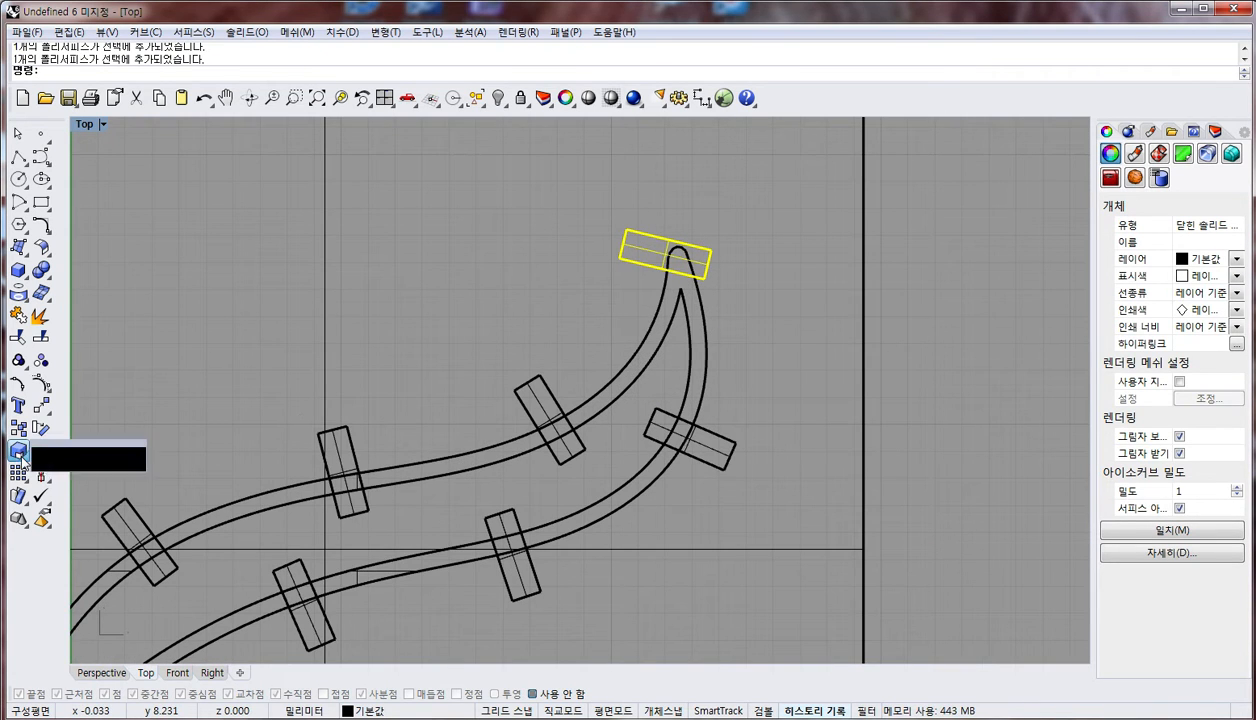
click(88, 457)
click(670, 213)
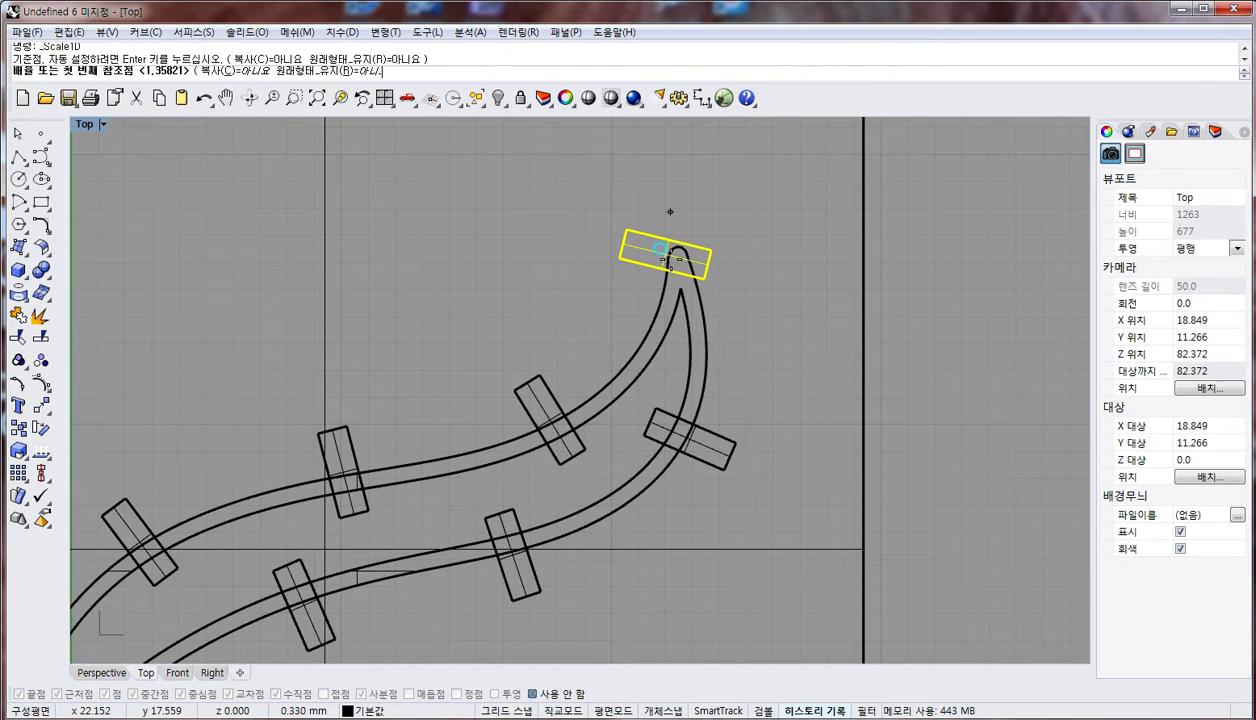
click(670, 270)
click(672, 300)
Enlarge the upper tip block further with a second Scale1D along a diagonal direction
right_click(626, 293)
click(643, 289)
click(680, 246)
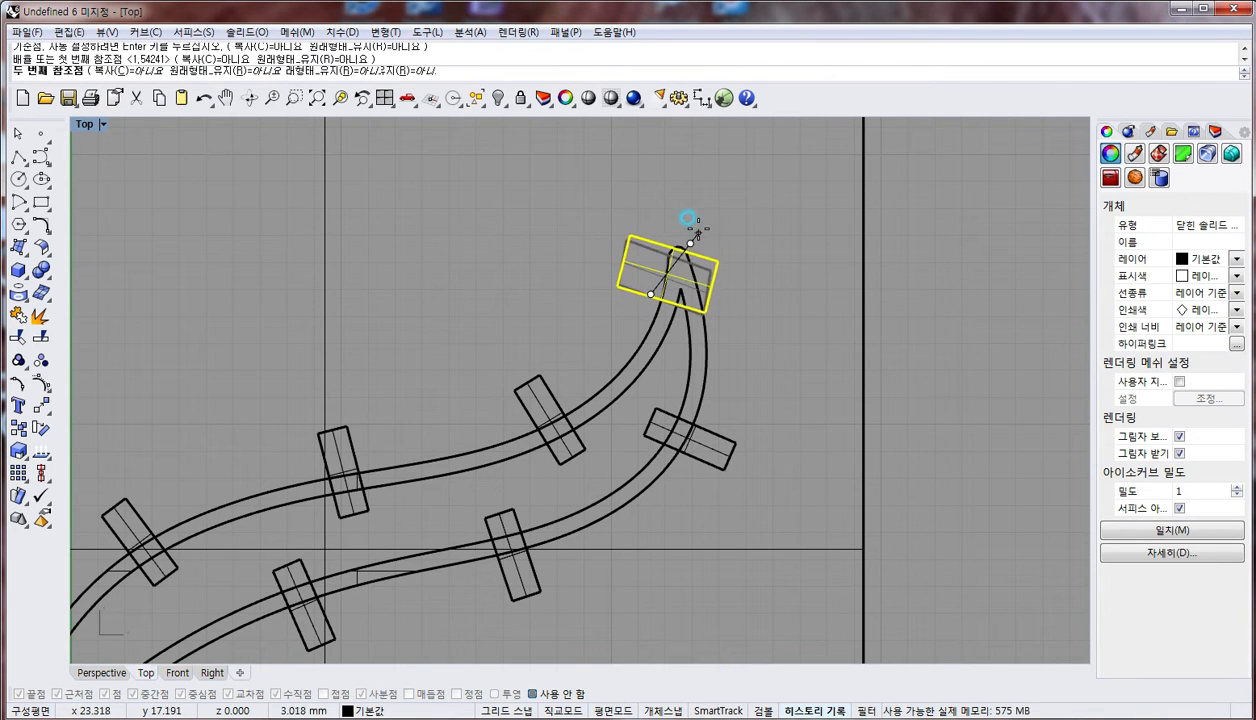
click(703, 229)
Rotate the upper tip block slightly counterclockwise and shift it slightly right so it covers the tip
text(r)
key(Return)
click(648, 276)
click(752, 273)
click(736, 257)
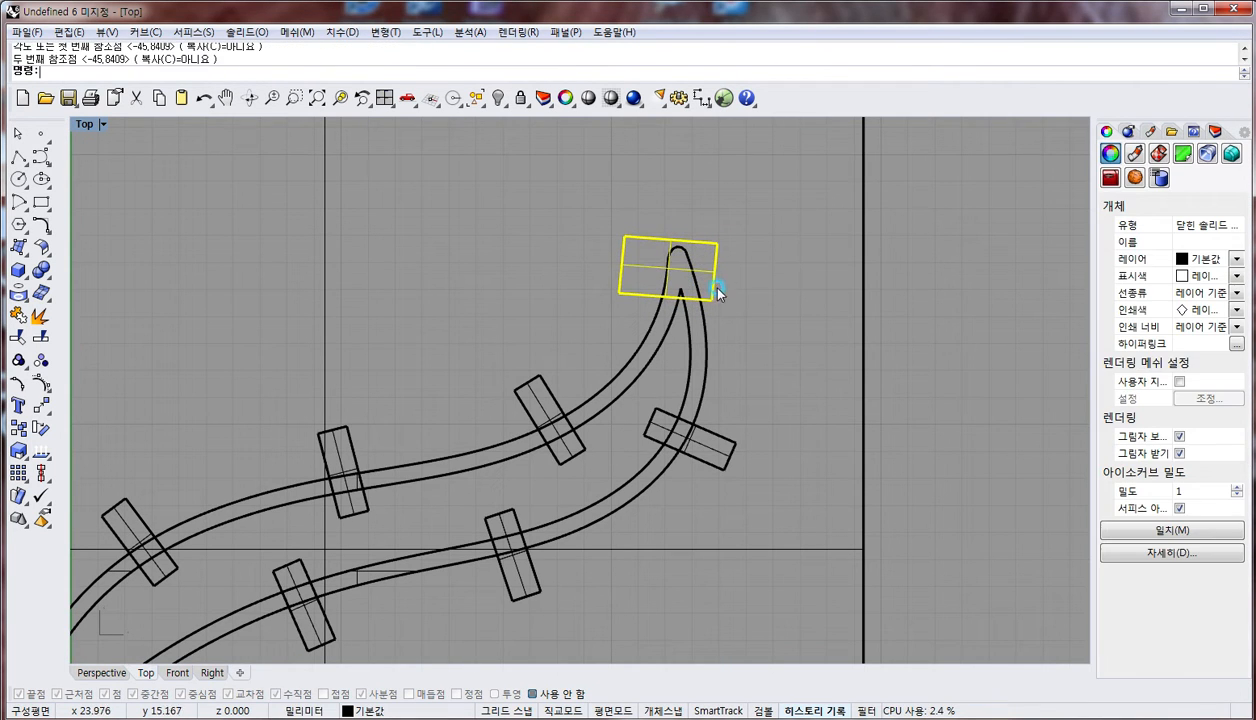
drag(714, 298, 721, 299)
Shift the lower tip box slightly down and left in the Top view and restore the four-viewport layout
right_drag(606, 420, 670, 325)
scroll(670, 322, down, 4)
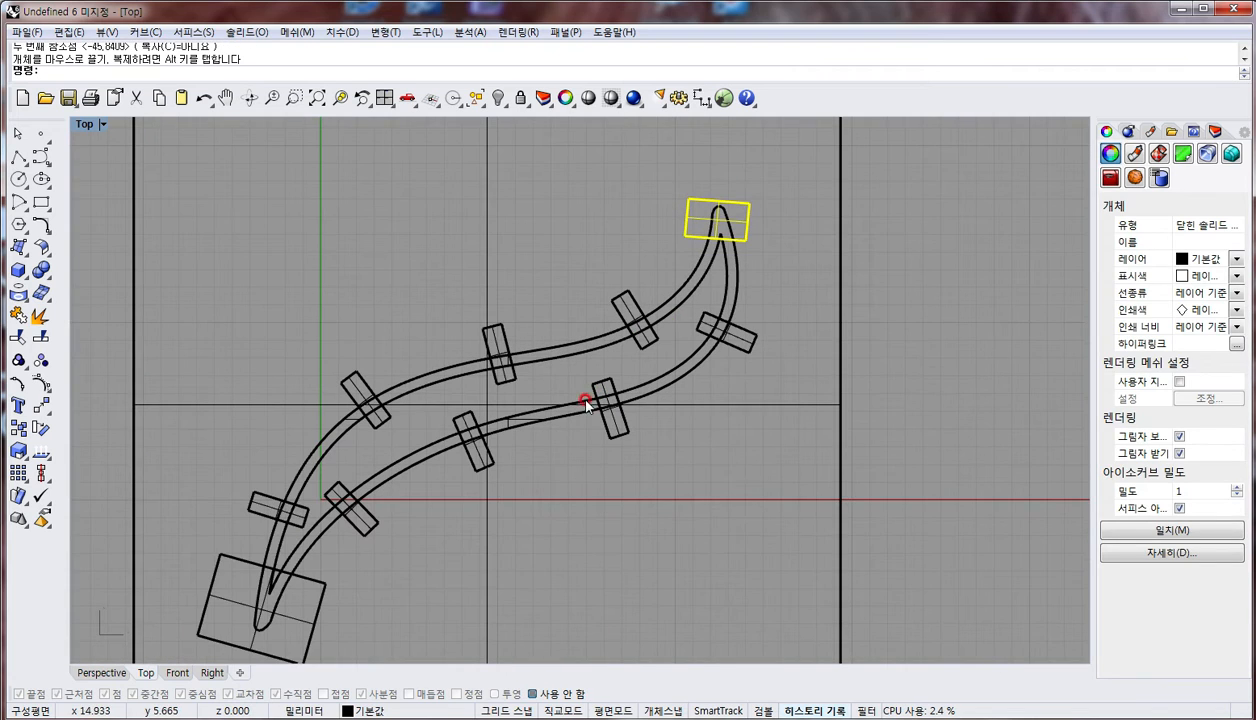
click(336, 585)
click(318, 581)
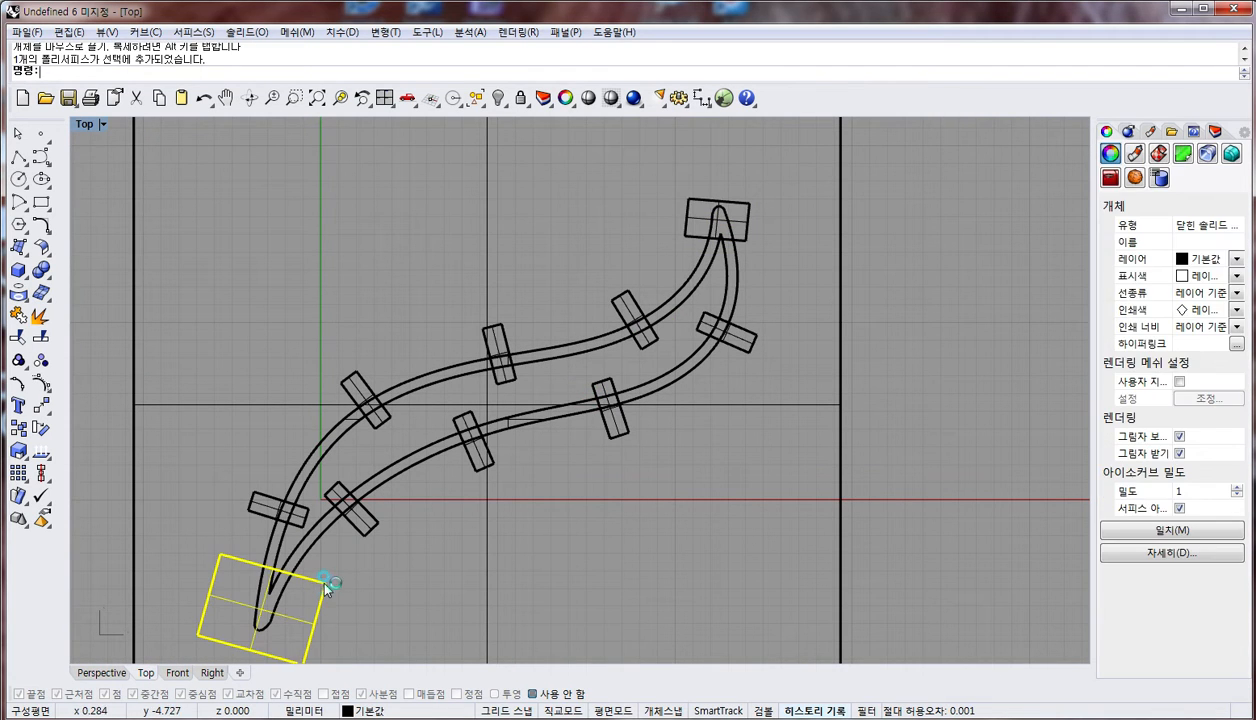
drag(318, 581, 314, 590)
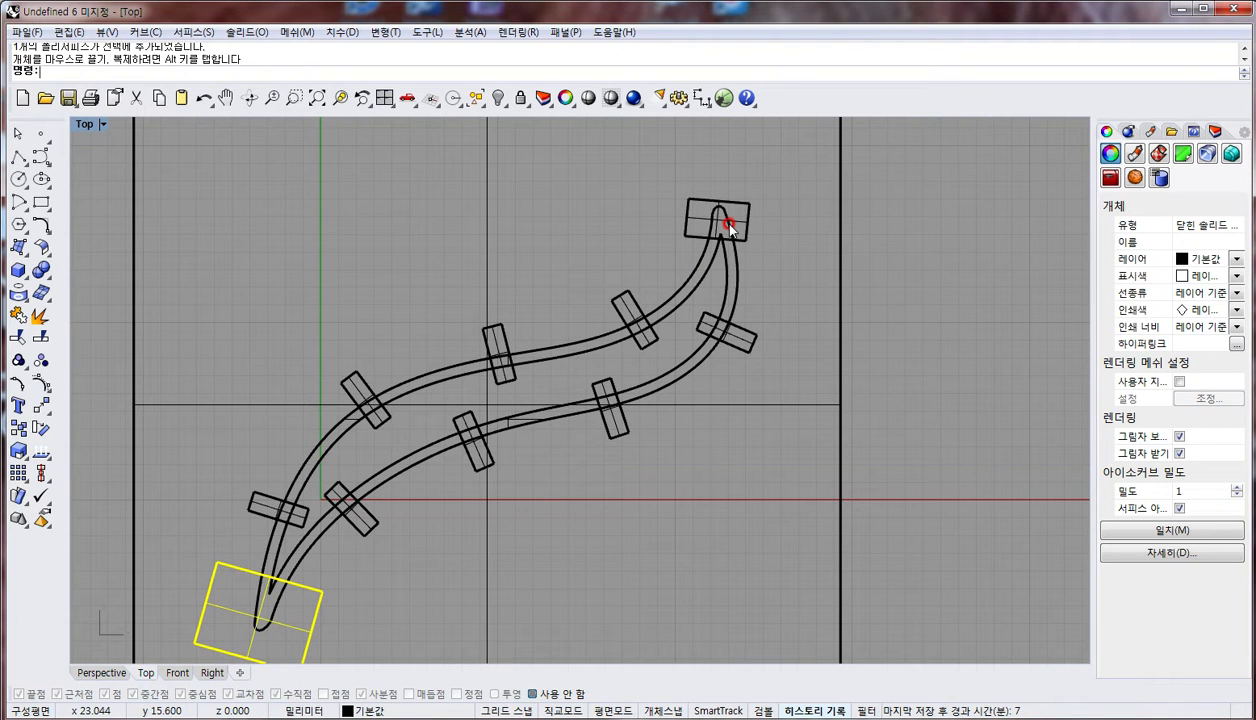
text(4view)
key(Return)
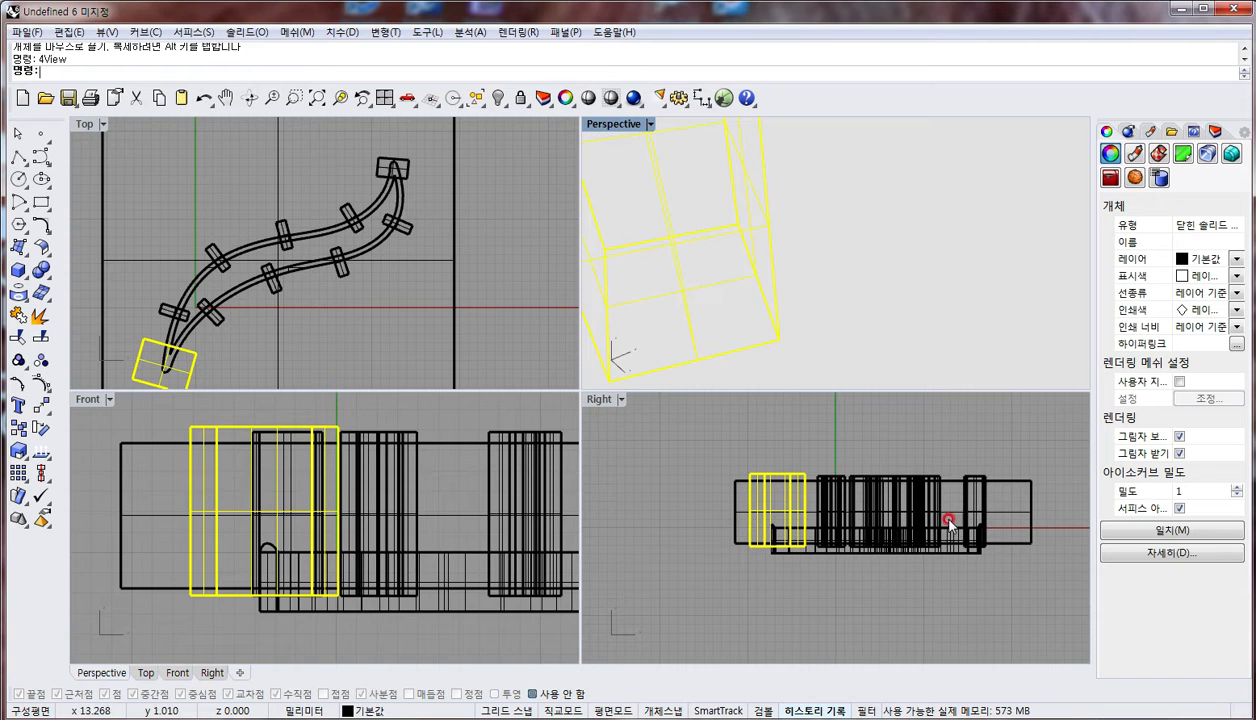
Subtract the arrayed blocks and both tip blocks from the large box with a BooleanDifference
click(975, 494)
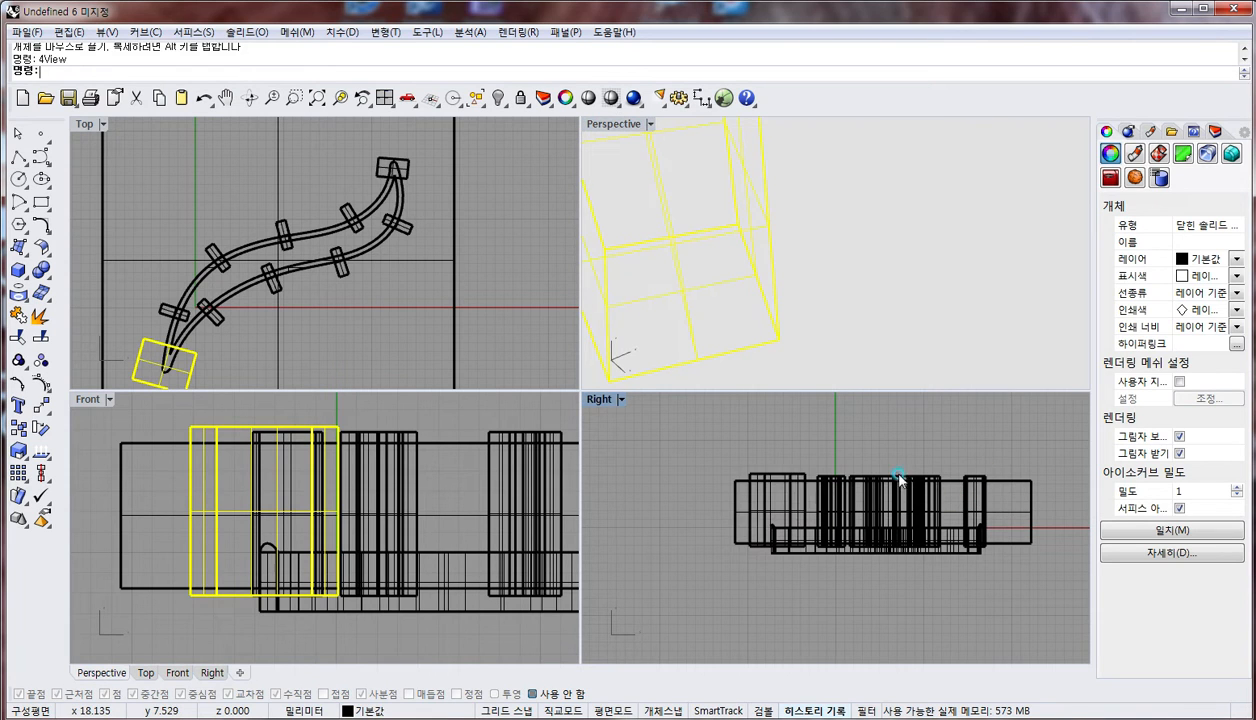
click(754, 474)
click(1030, 482)
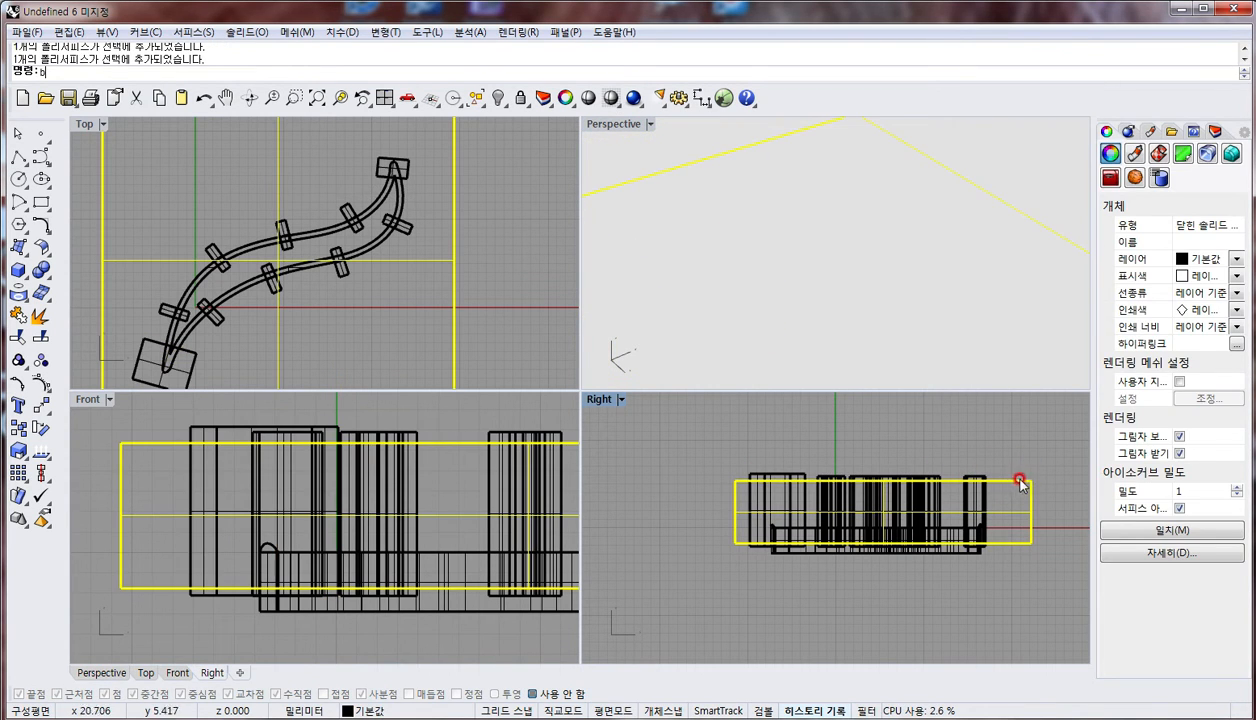
text(b)
key(Return)
drag(721, 501, 717, 484)
right_click(774, 322)
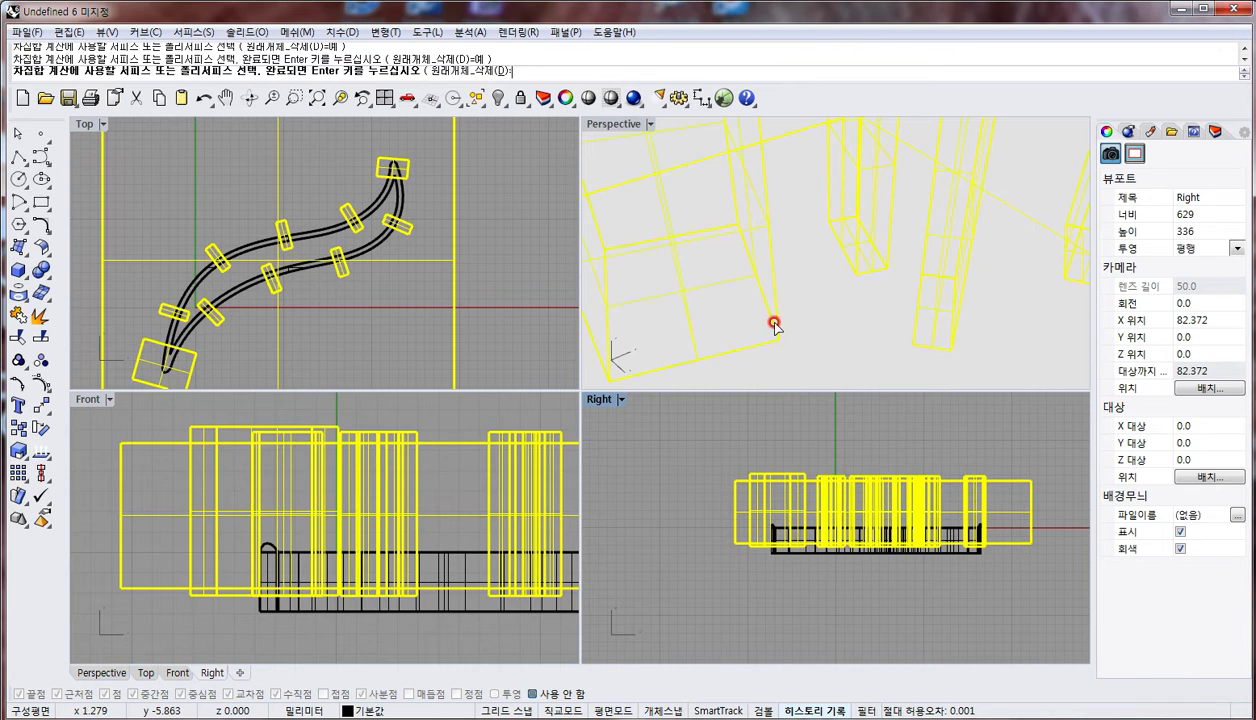
right_drag(894, 198, 797, 243)
scroll(835, 235, down, 11)
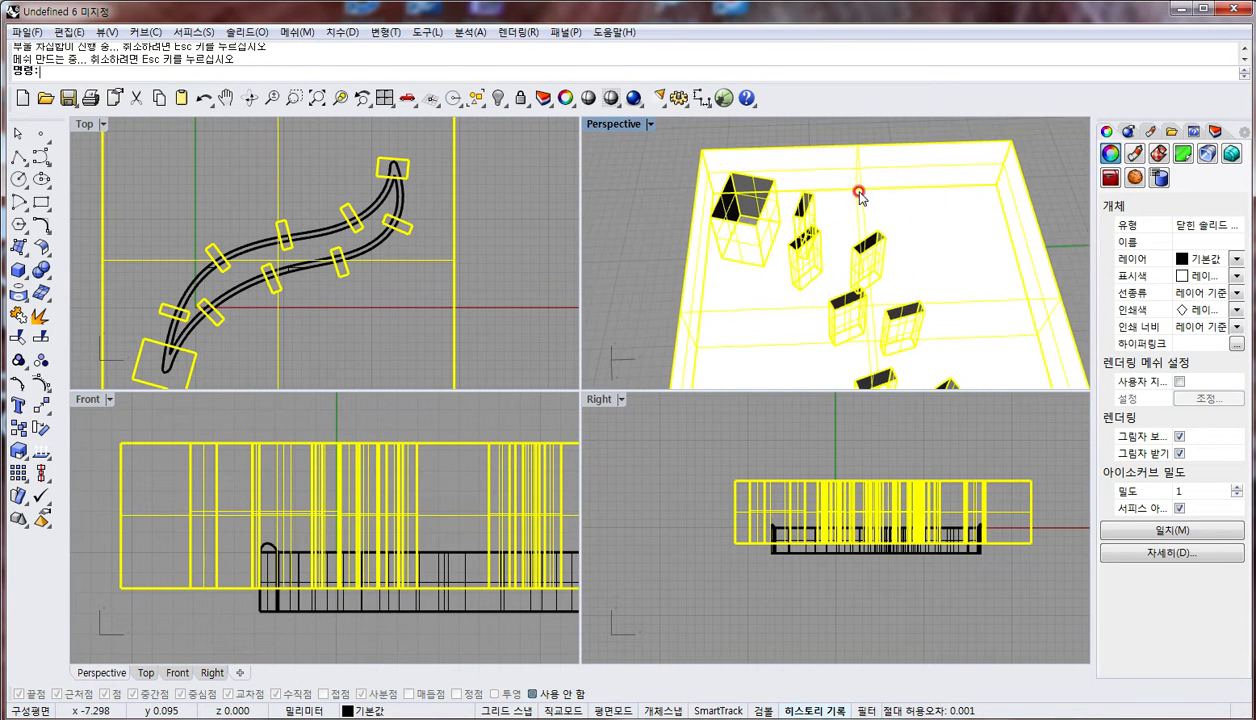
right_drag(861, 196, 1043, 331)
click(1037, 358)
right_drag(891, 253, 816, 197)
right_drag(836, 249, 862, 320)
scroll(860, 321, up, 4)
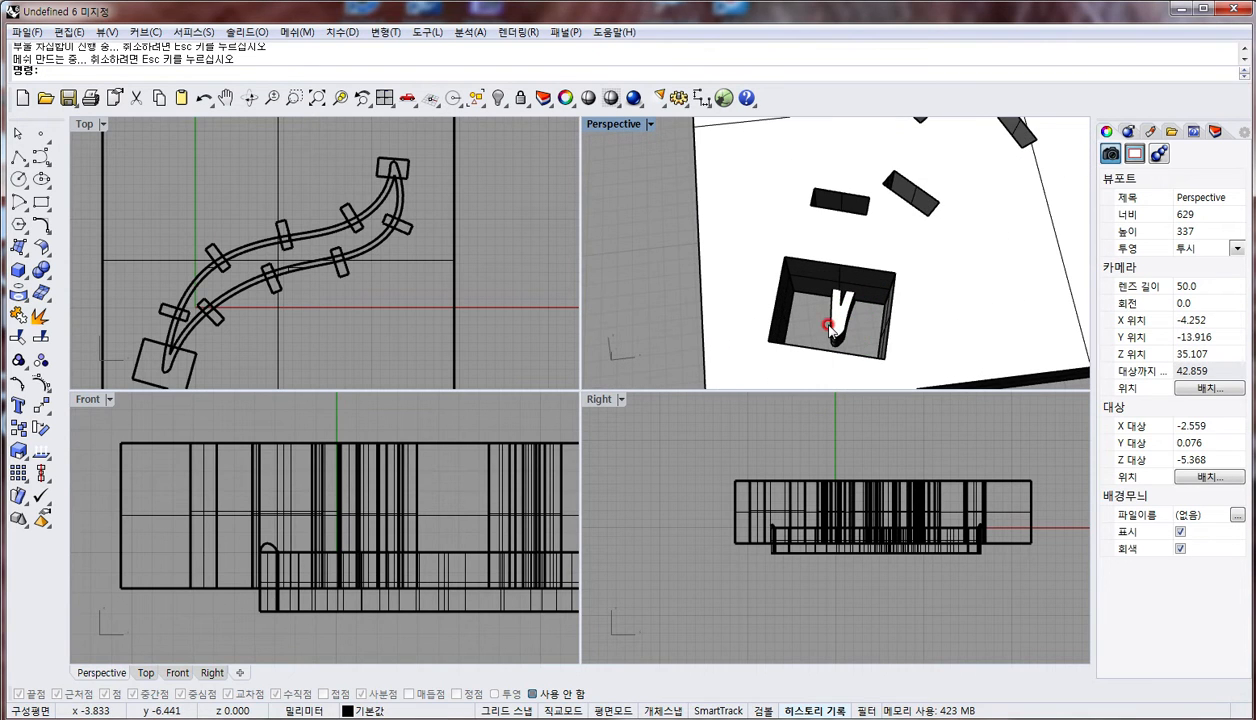
Subtract the perforated large box from the base ring with a BooleanDifference, cutting the ring's wall down between the supports
click(828, 324)
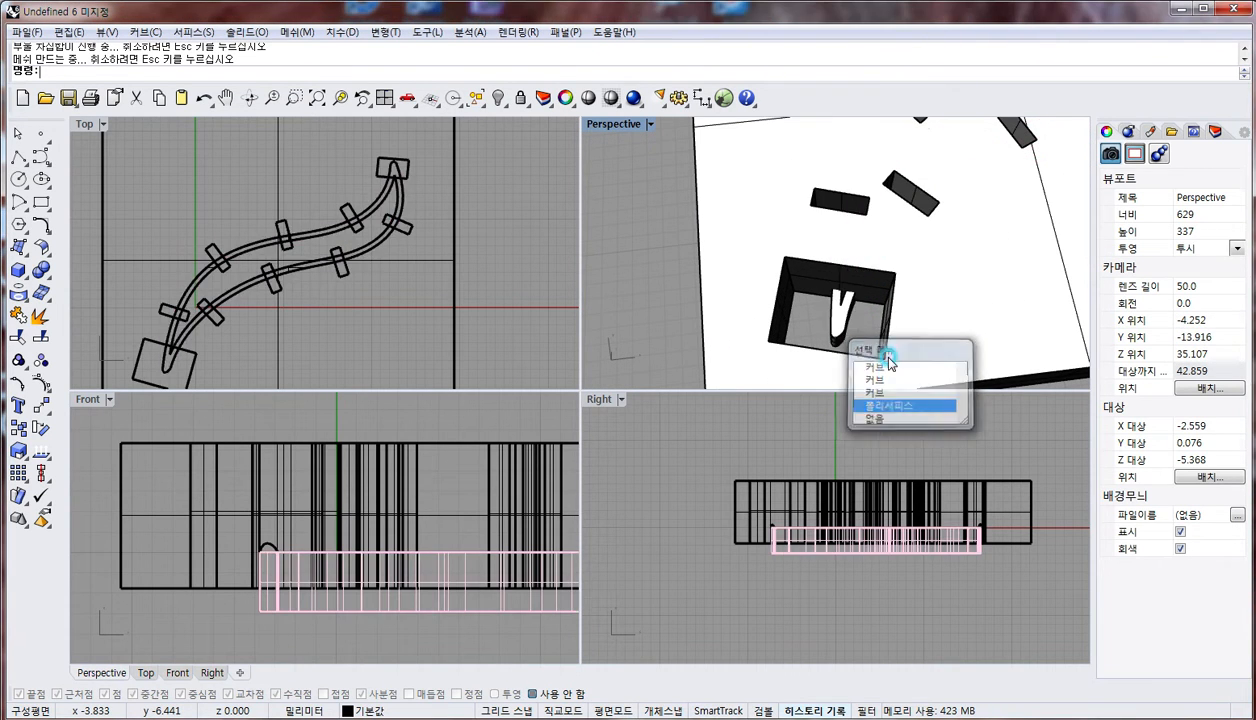
click(885, 405)
text(b)
key(Return)
key(Escape)
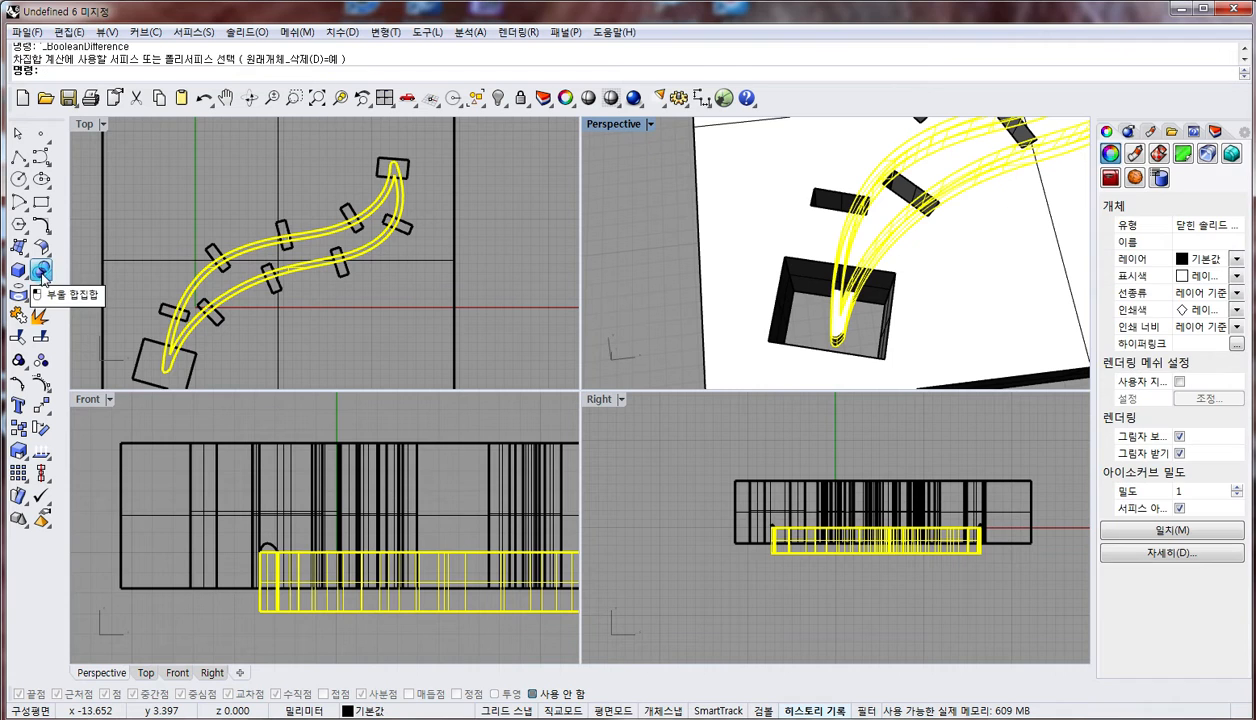
click(39, 275)
click(87, 279)
click(838, 243)
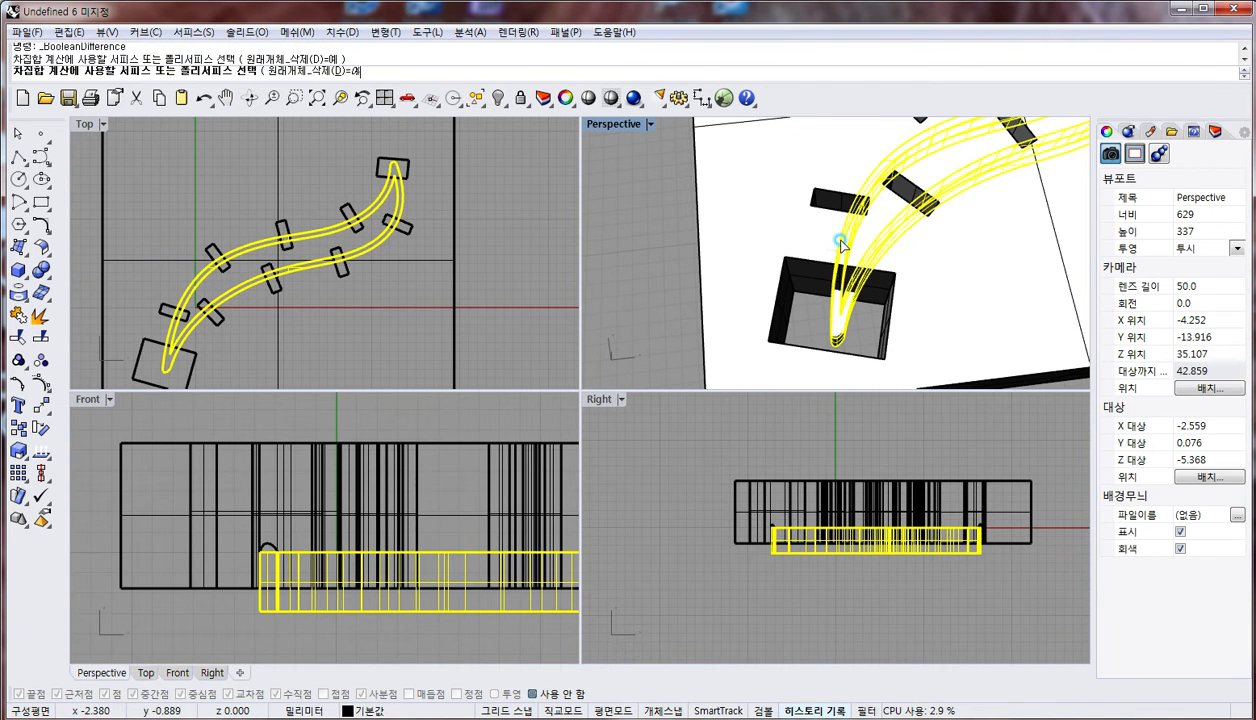
right_click(842, 246)
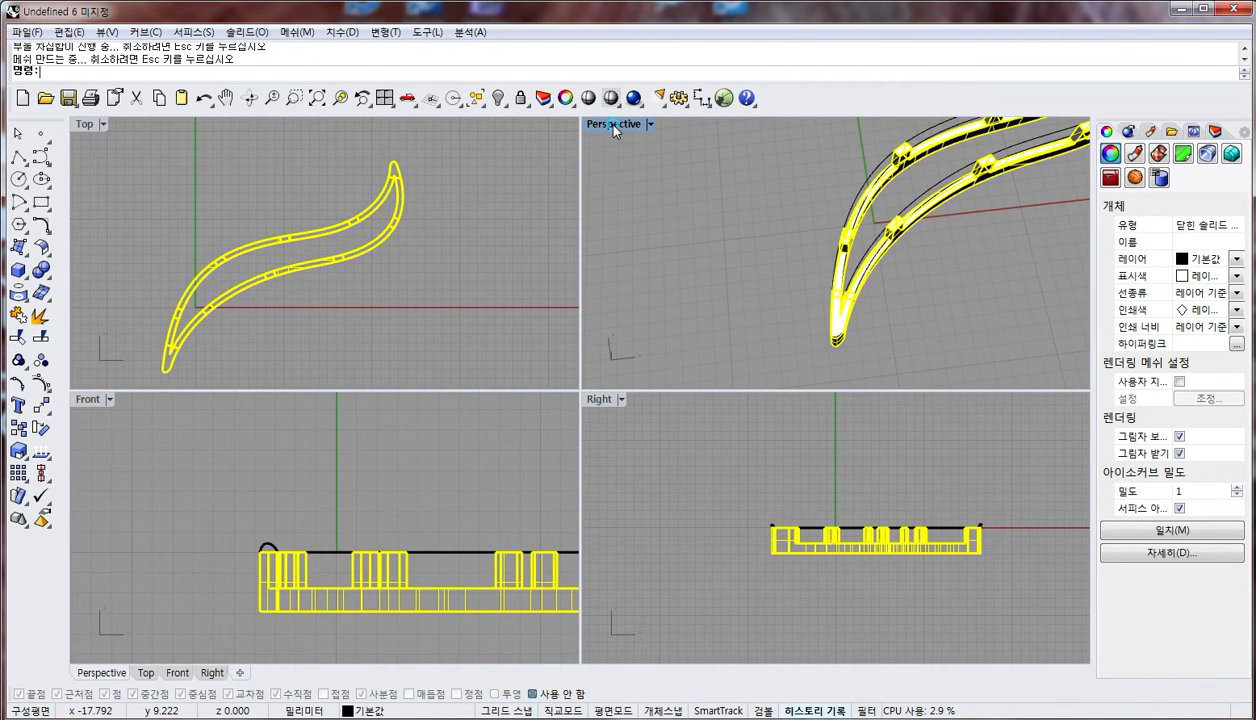
Select all curves with SelCrv and delete them, working in the enlarged Perspective view
double_click(613, 125)
right_drag(854, 413, 696, 284)
scroll(696, 284, down, 6)
click(667, 349)
right_drag(667, 349, 689, 334)
text(sc)
key(Return)
key(Delete)
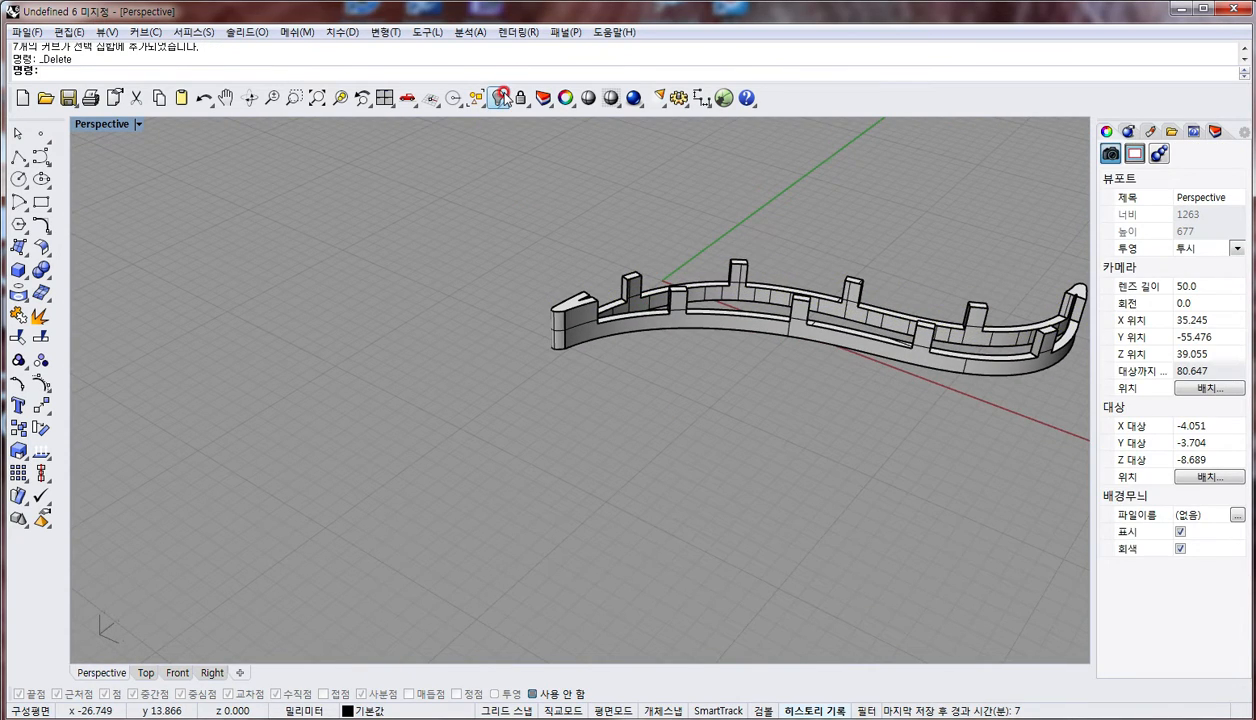
Show the hidden S-shaped shell and hide the base ring with its supports
right_click(501, 97)
right_drag(779, 348, 662, 429)
click(688, 400)
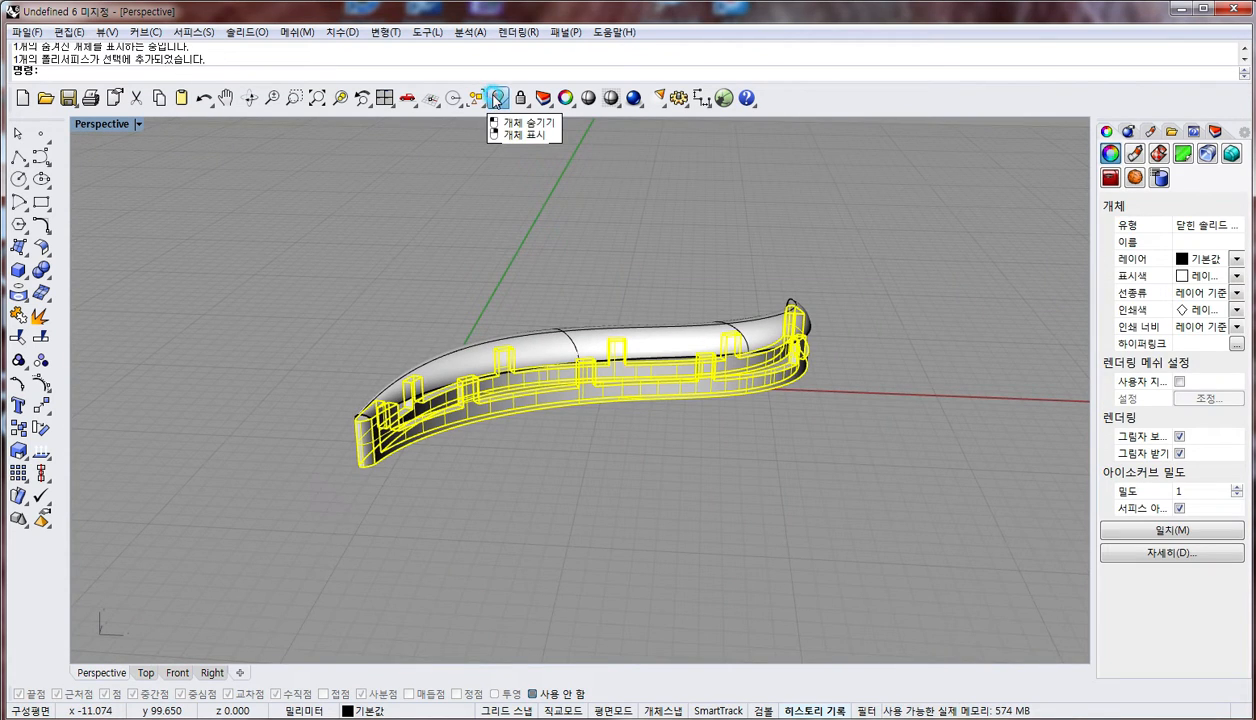
click(496, 98)
right_drag(561, 507, 650, 233)
right_drag(730, 280, 375, 340)
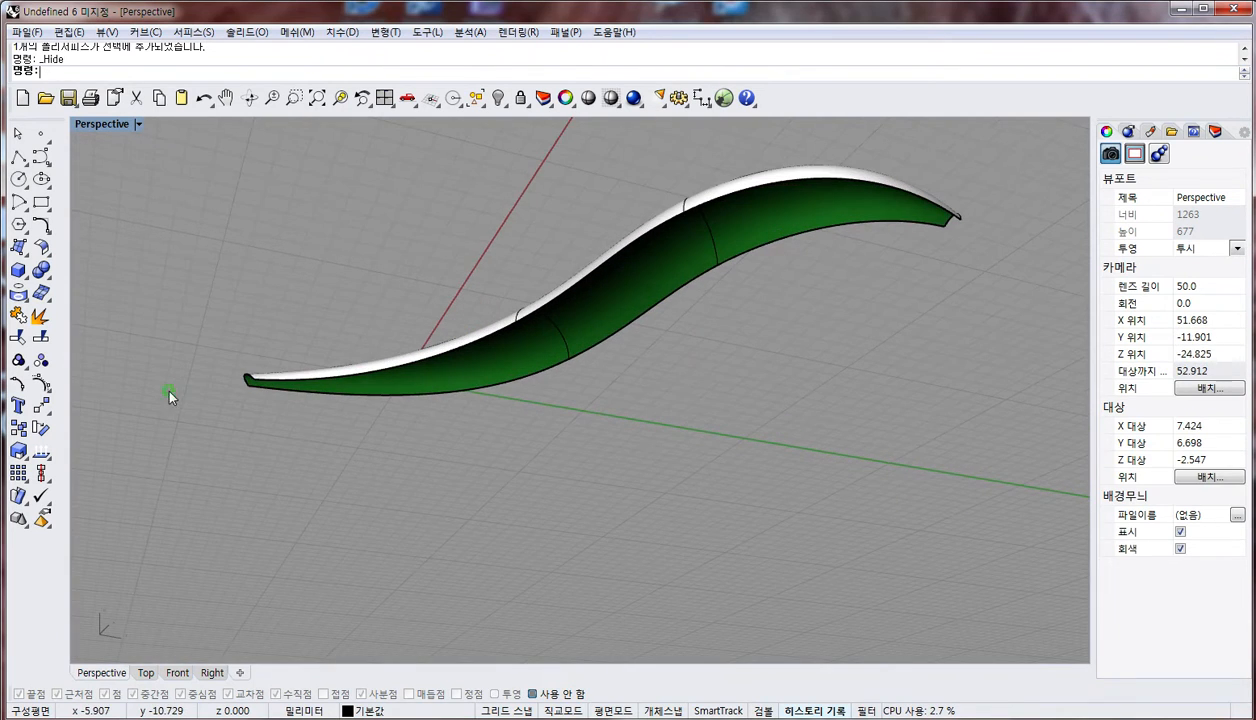
right_drag(169, 392, 57, 250)
Loft a Loose-style bottom surface between the two long lower edges of the S-shaped shell, without simplifying
click(16, 274)
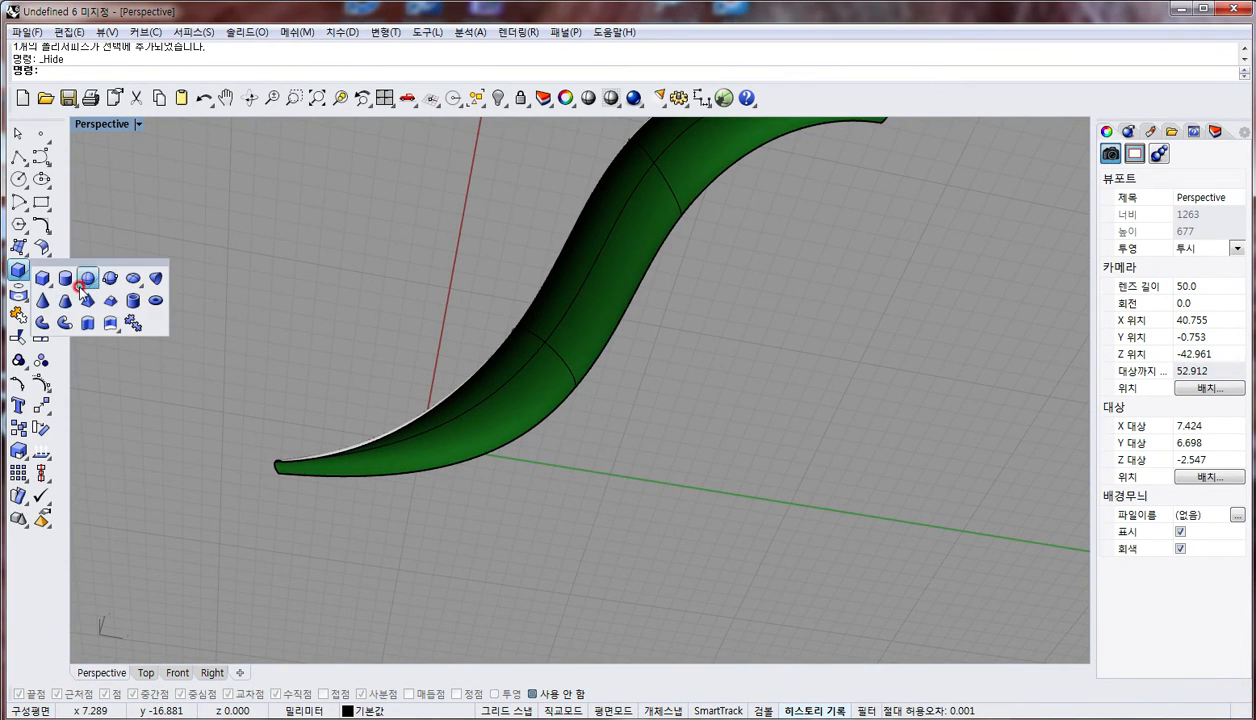
click(22, 248)
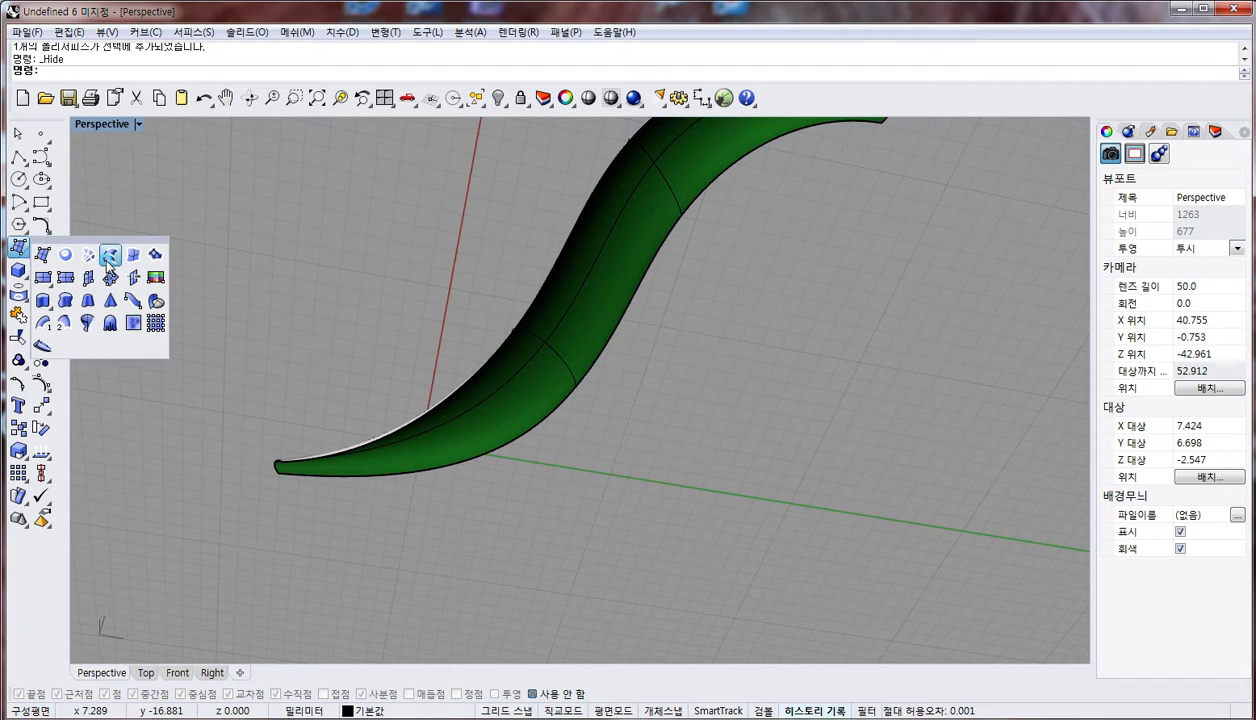
click(109, 257)
scroll(300, 468, up, 3)
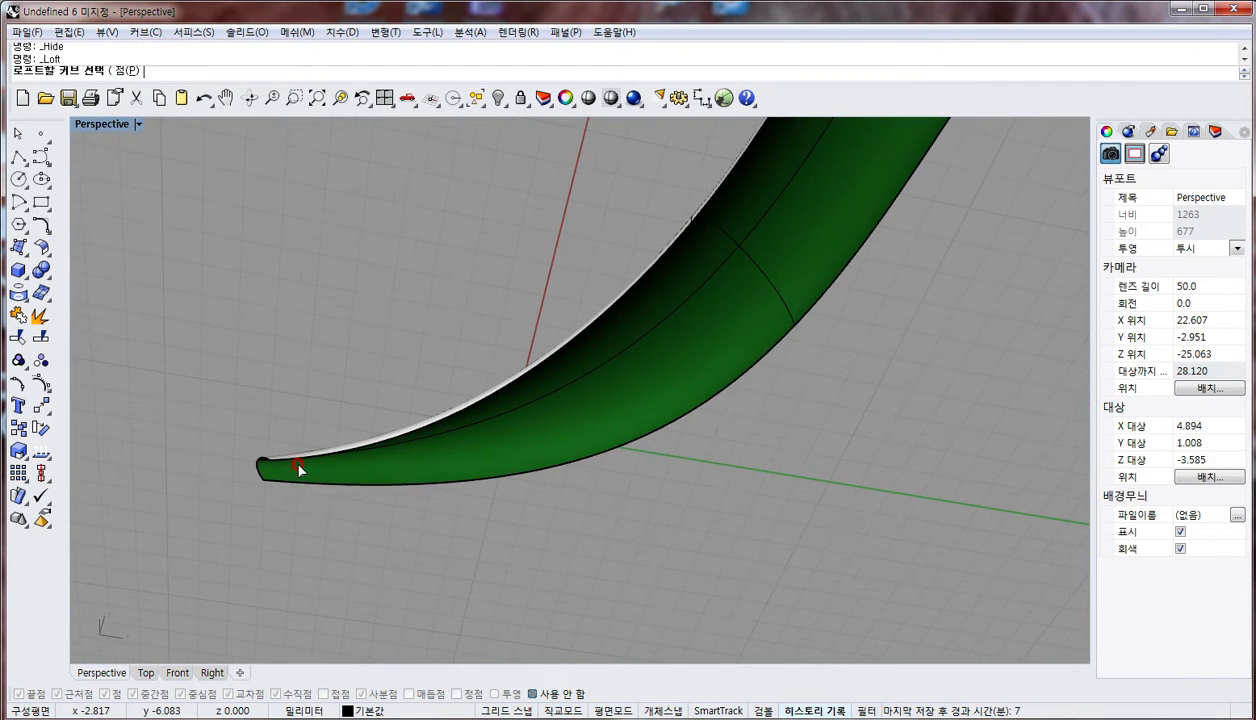
click(289, 477)
key(Return)
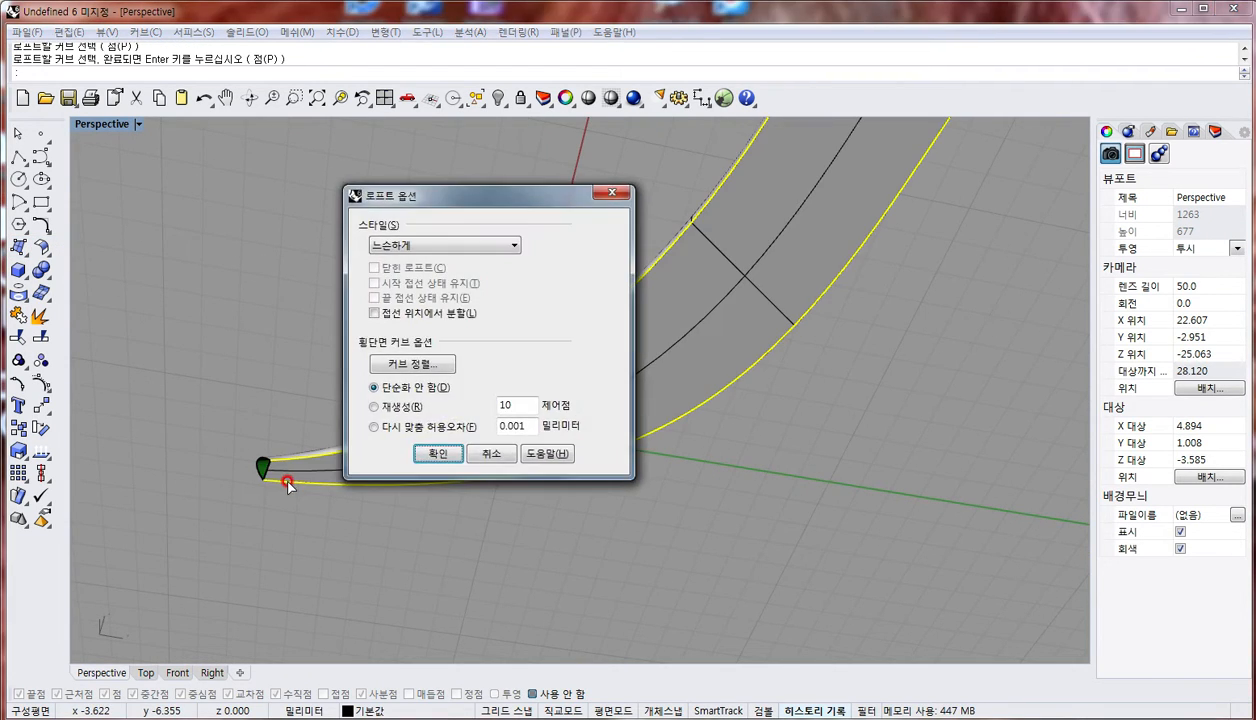
key(Return)
Try capping the shell's open lower tip with a loft between its arched and straight edges, and undo that loft
mouse_move(196, 476)
right_down()
mouse_move(289, 365)
mouse_move(397, 560)
mouse_move(362, 499)
mouse_move(182, 465)
right_up()
key(Return)
click(214, 438)
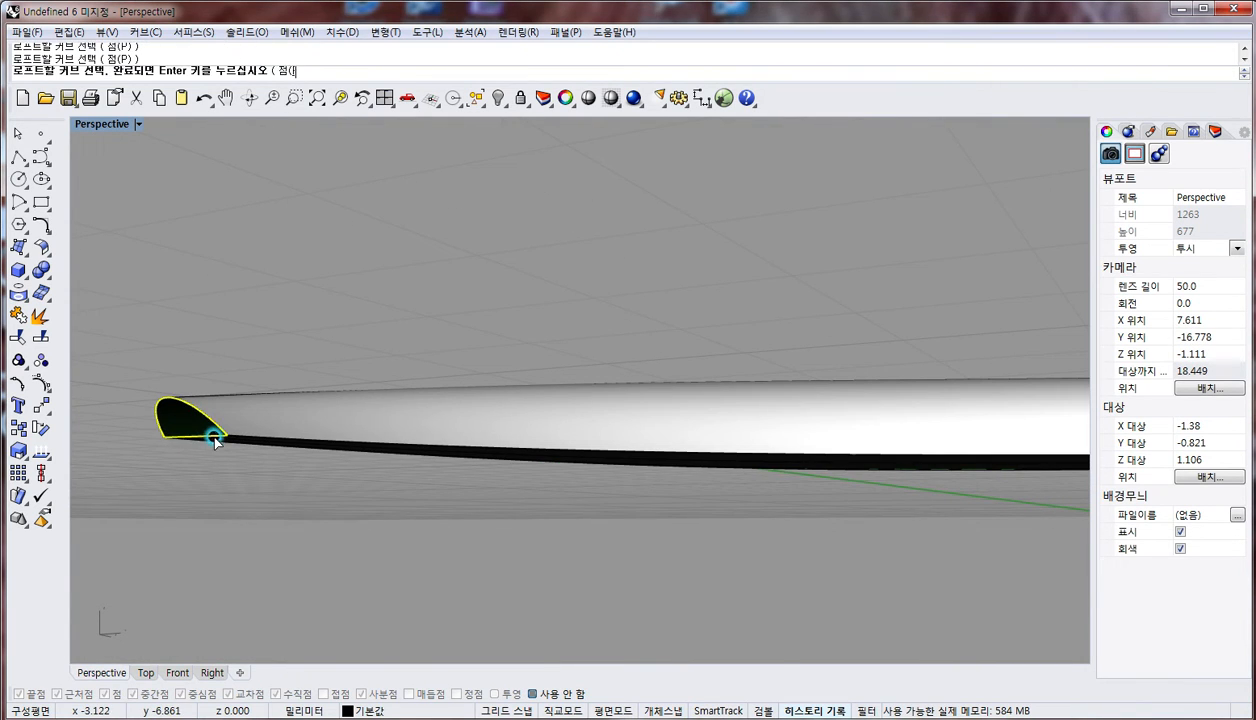
key(Return)
key(Return)
right_drag(174, 499, 463, 407)
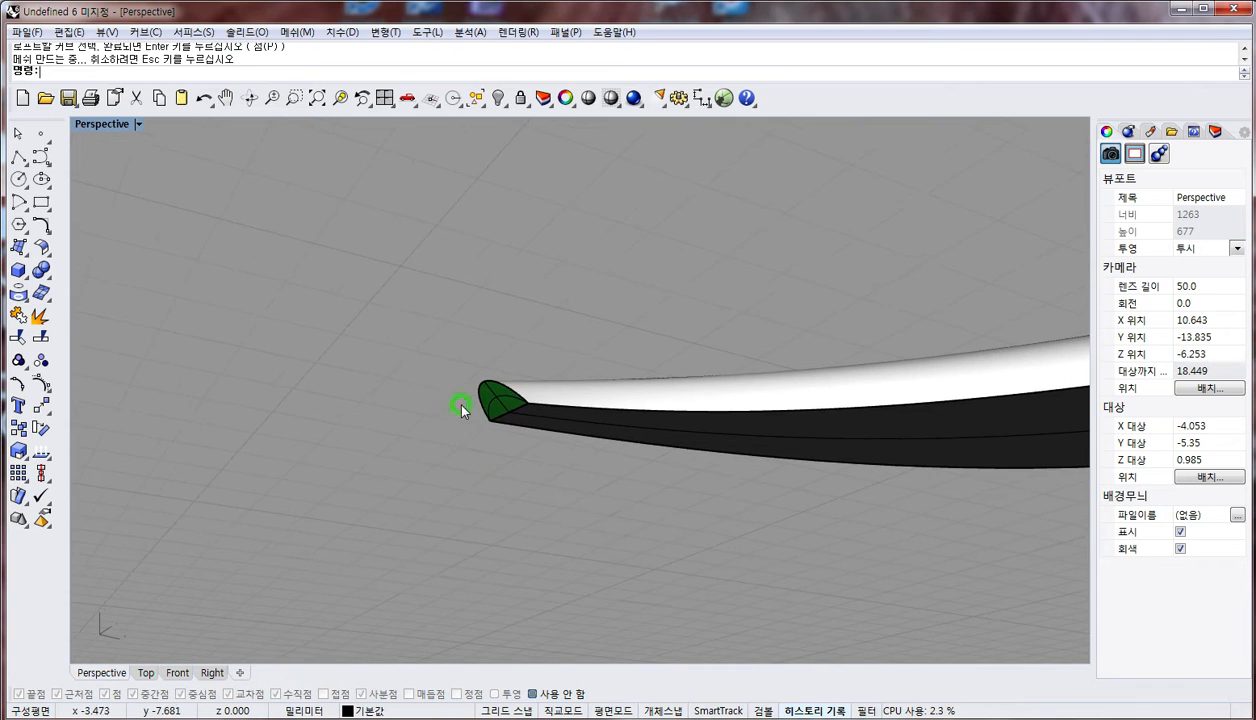
scroll(463, 407, up, 2)
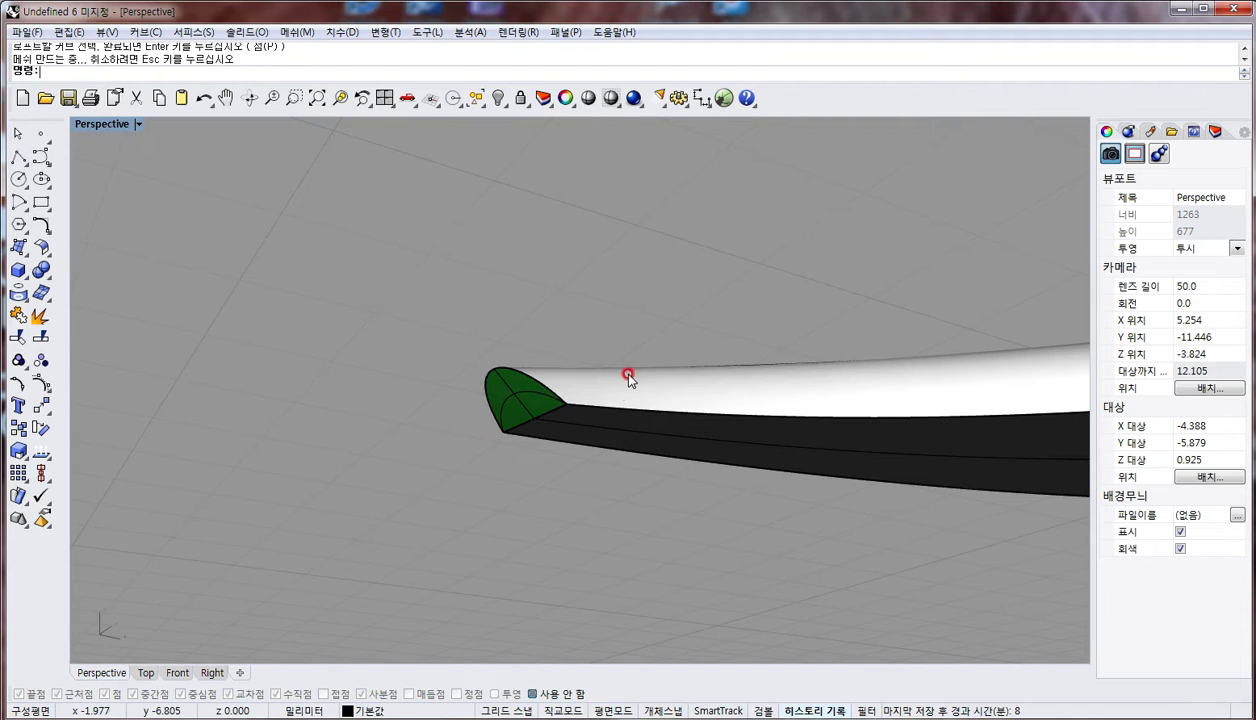
scroll(511, 375, up, 3)
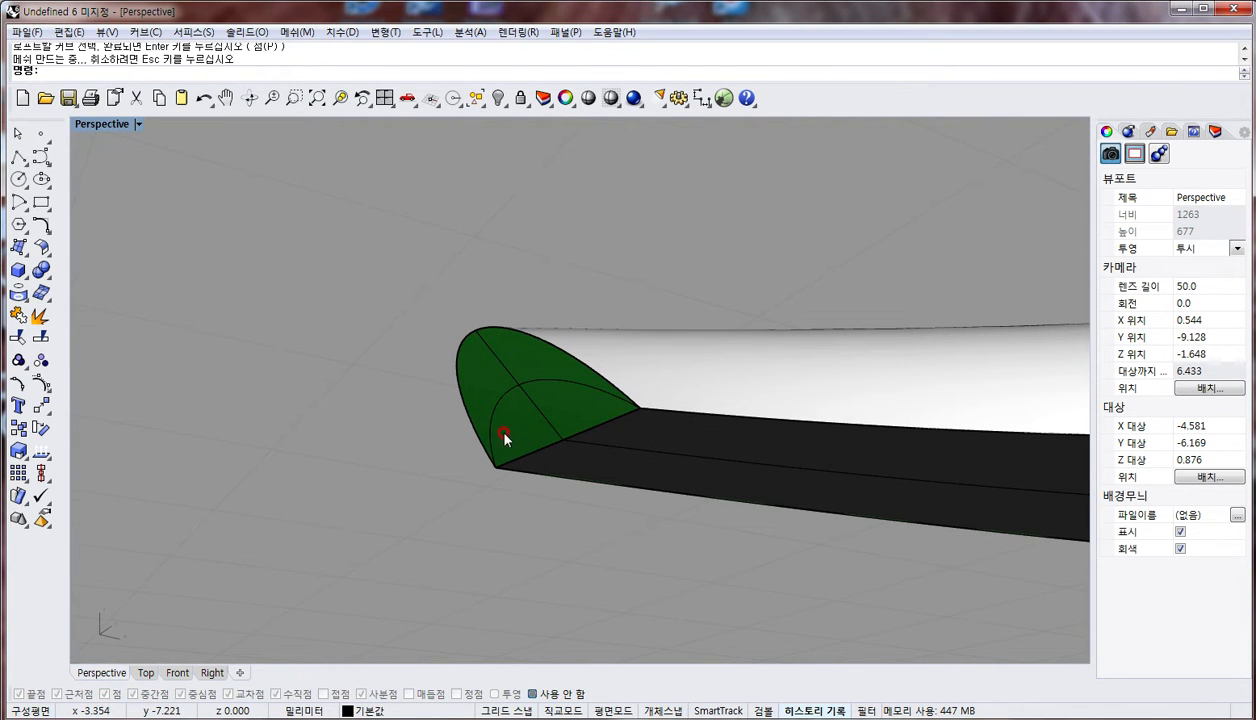
right_drag(515, 423, 429, 487)
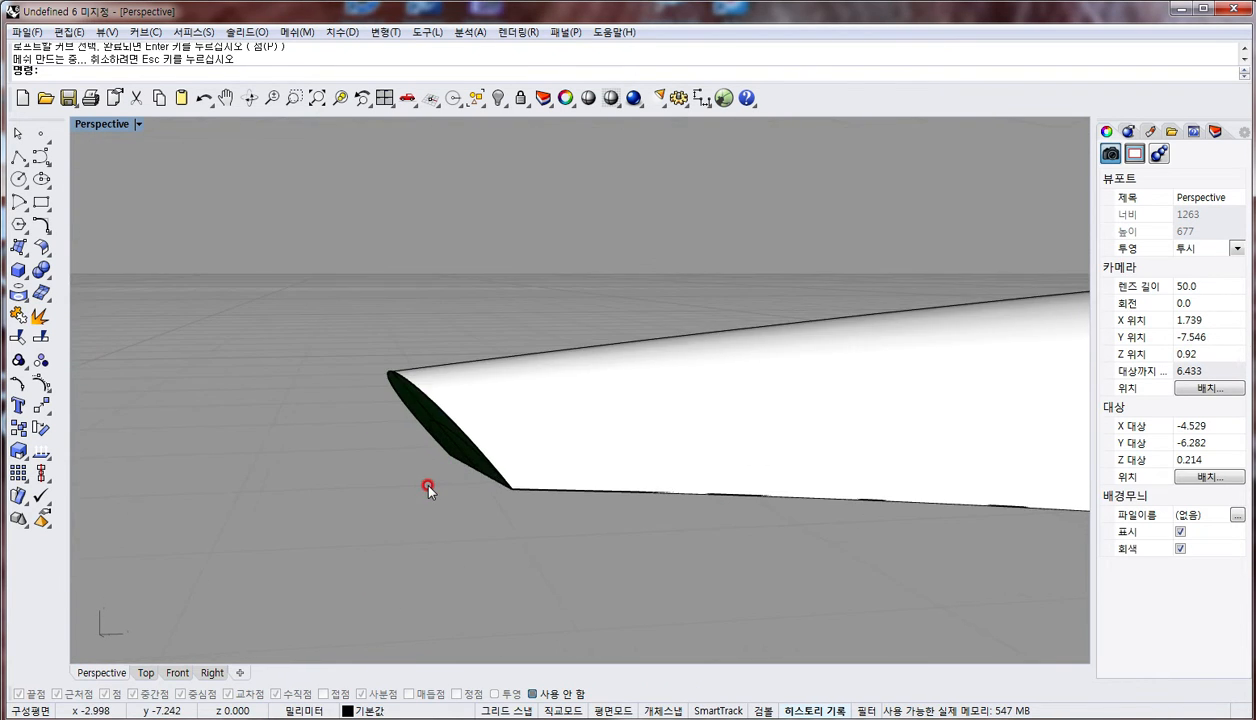
scroll(429, 487, down, 4)
right_drag(512, 516, 560, 440)
key(ctrl+z)
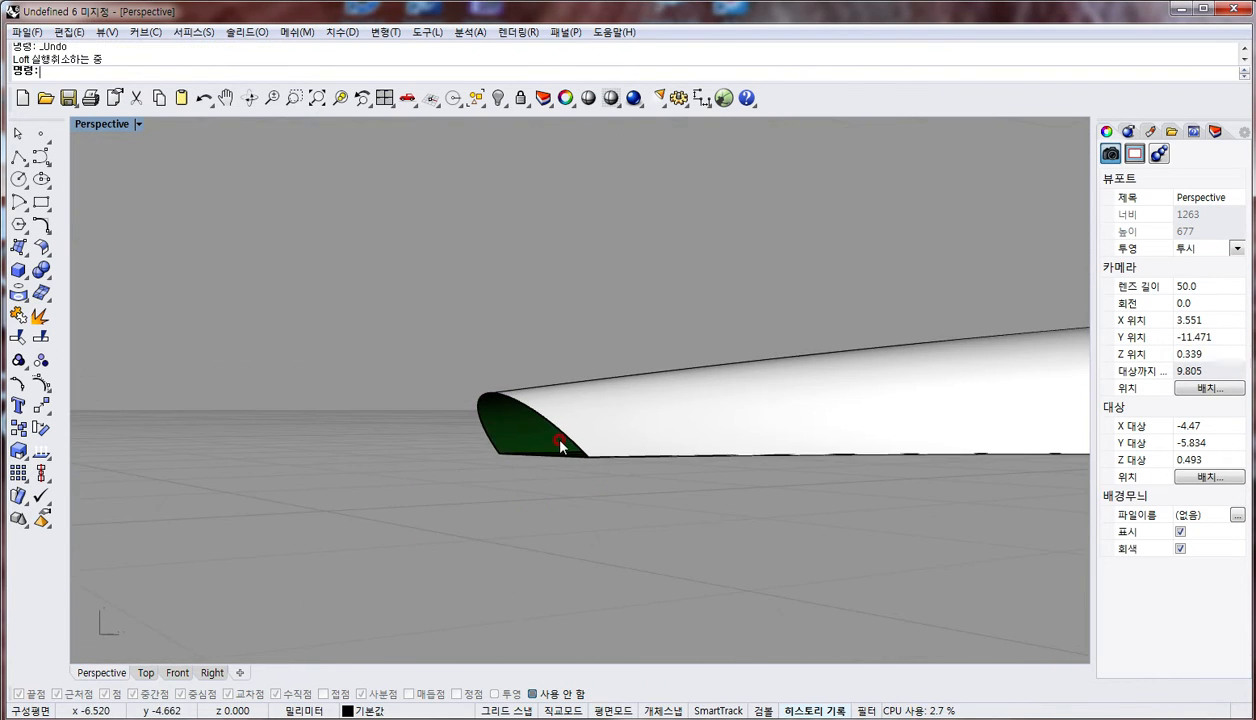
Extrude the arched edge of the shell's lower tip straight down by about 3.1 mm
key(Return)
click(517, 402)
key(Return)
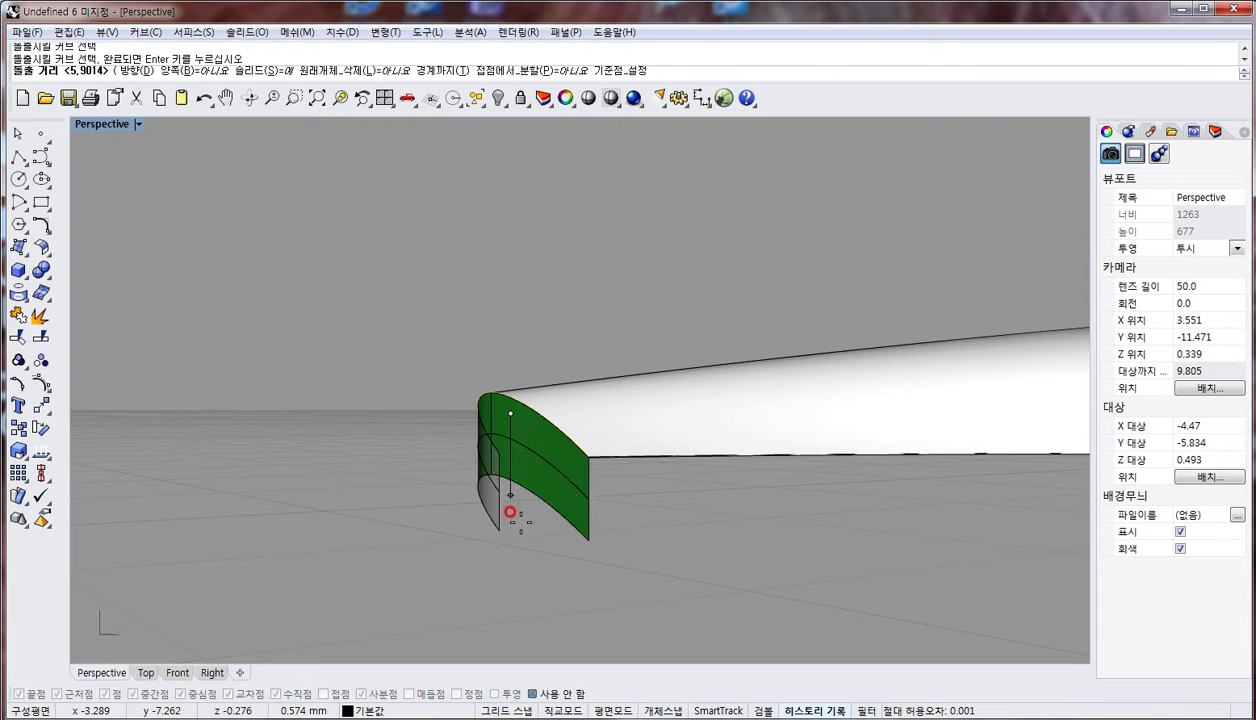
double_click(95, 127)
click(341, 604)
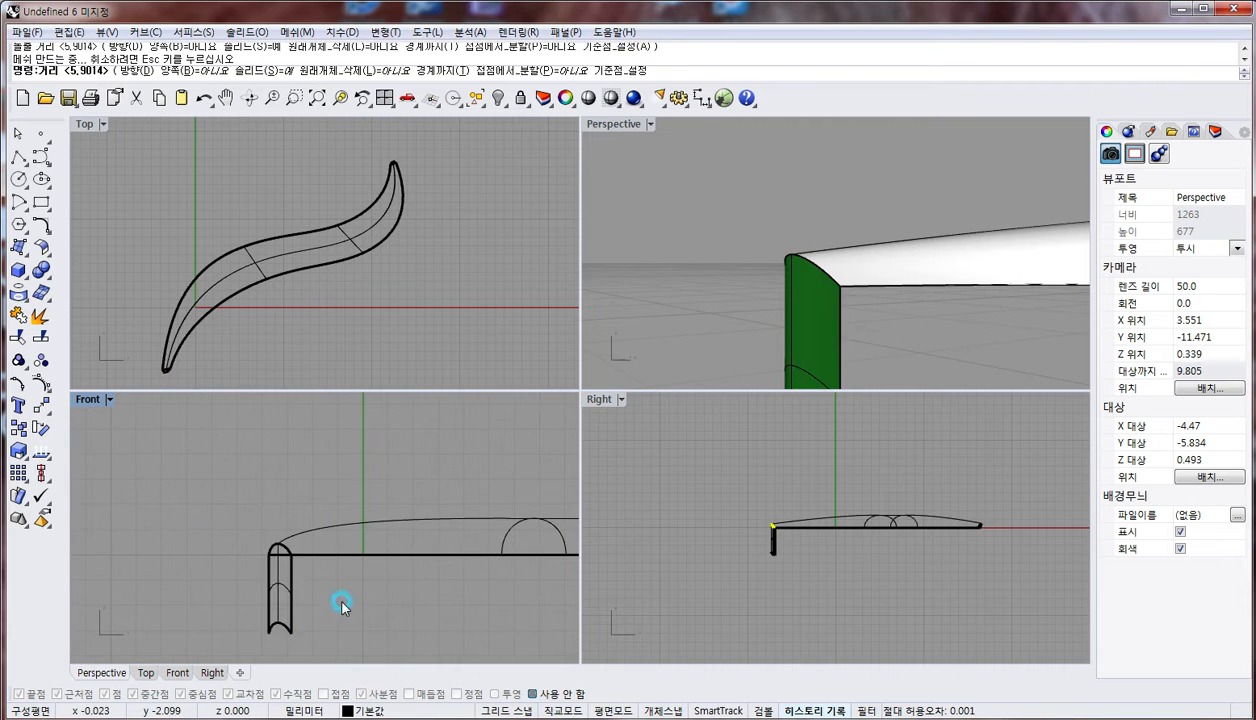
Turn on the extruded surface's control points and align its four lowest points in world Z with the shell's base level using SetPt
key(F10)
drag(207, 589, 370, 637)
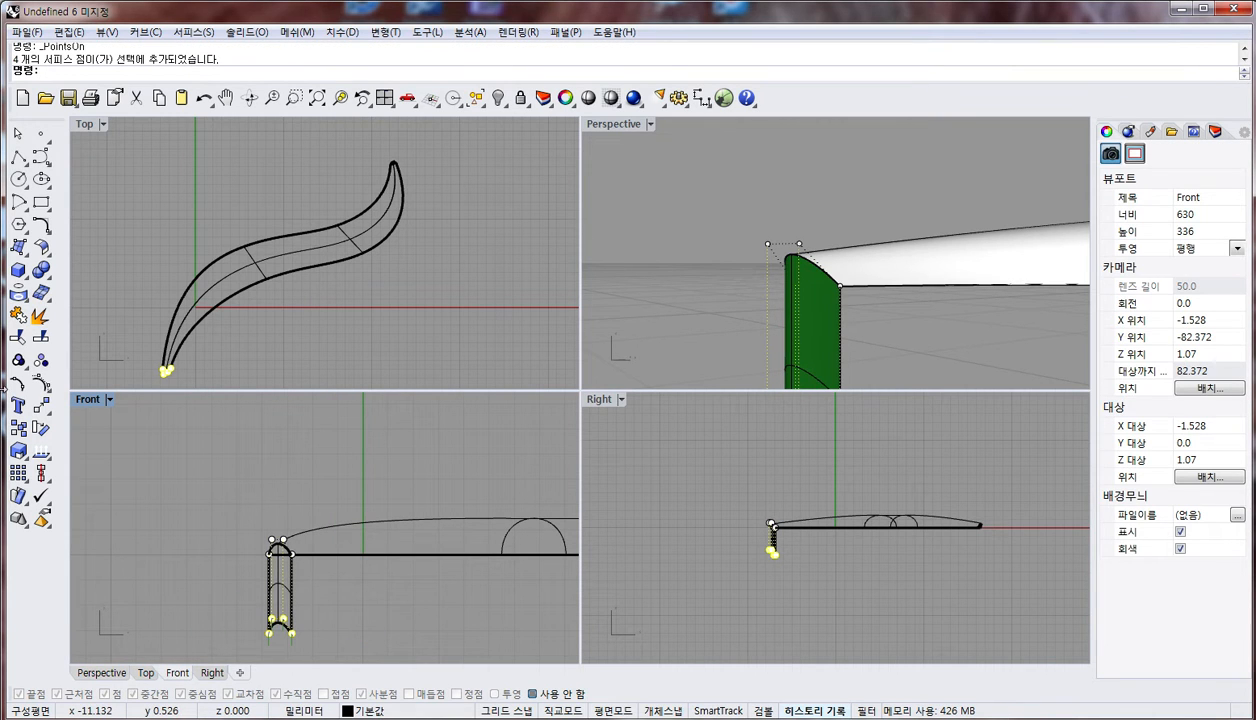
click(47, 406)
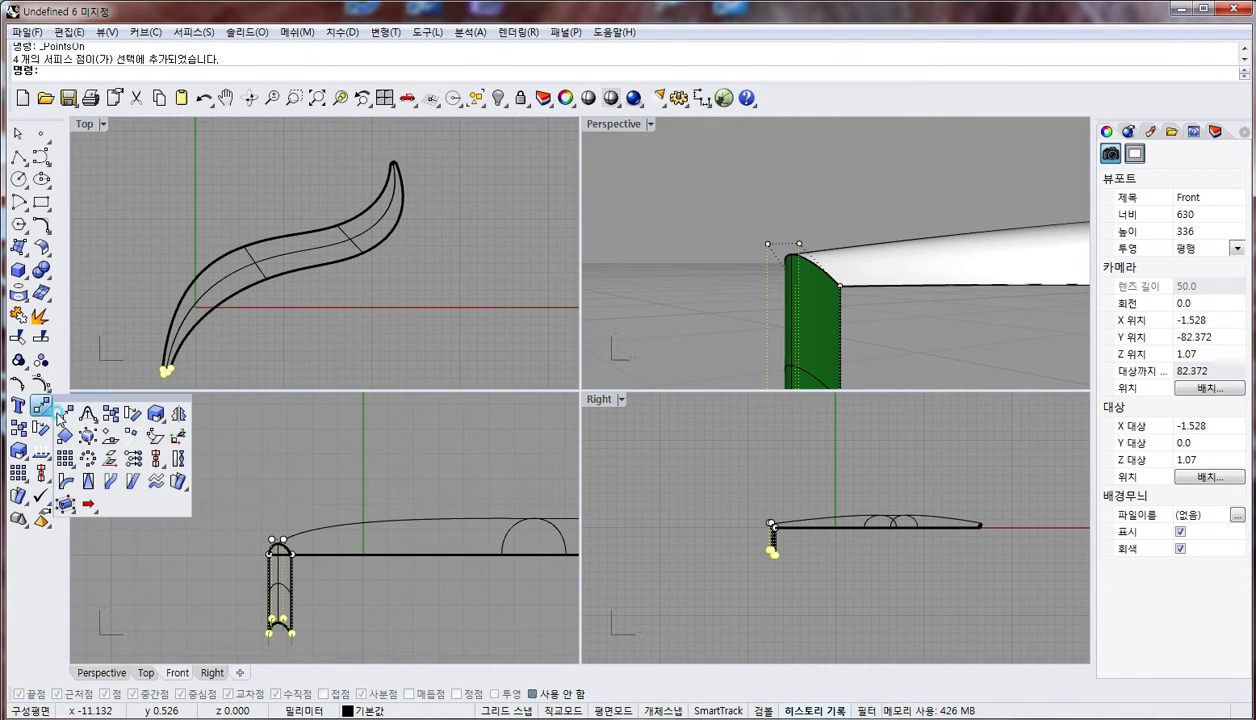
click(154, 459)
click(567, 352)
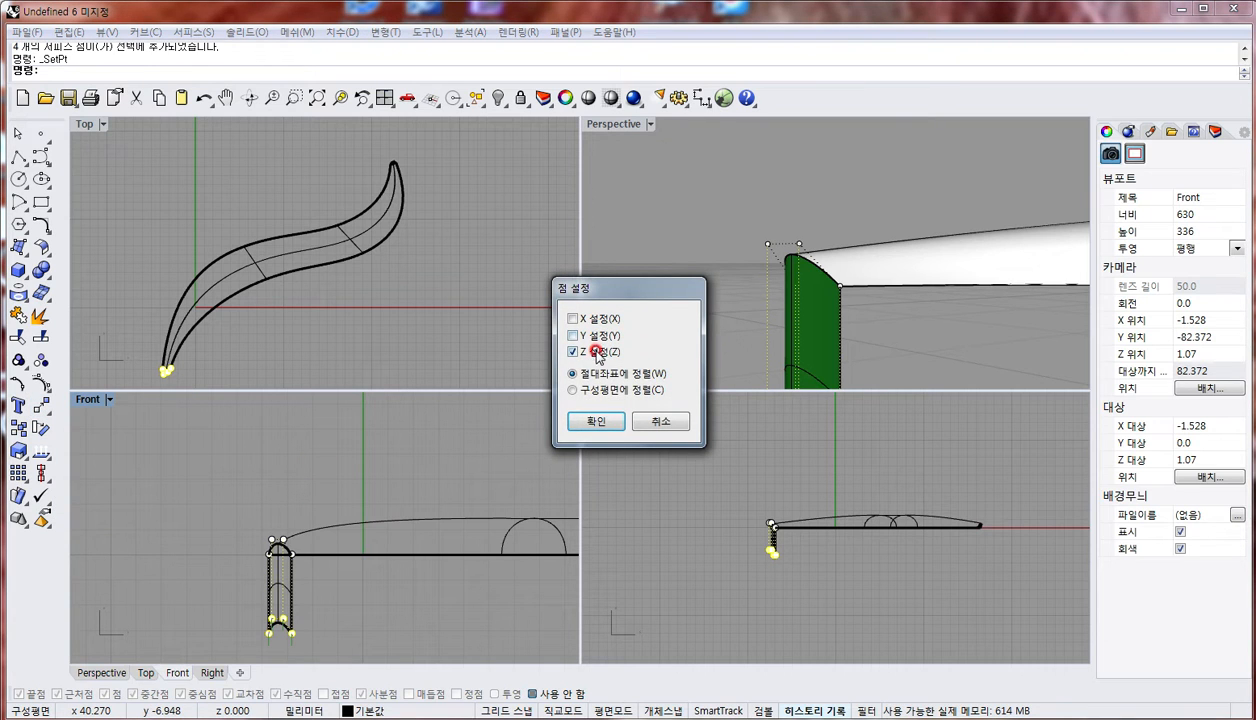
click(596, 419)
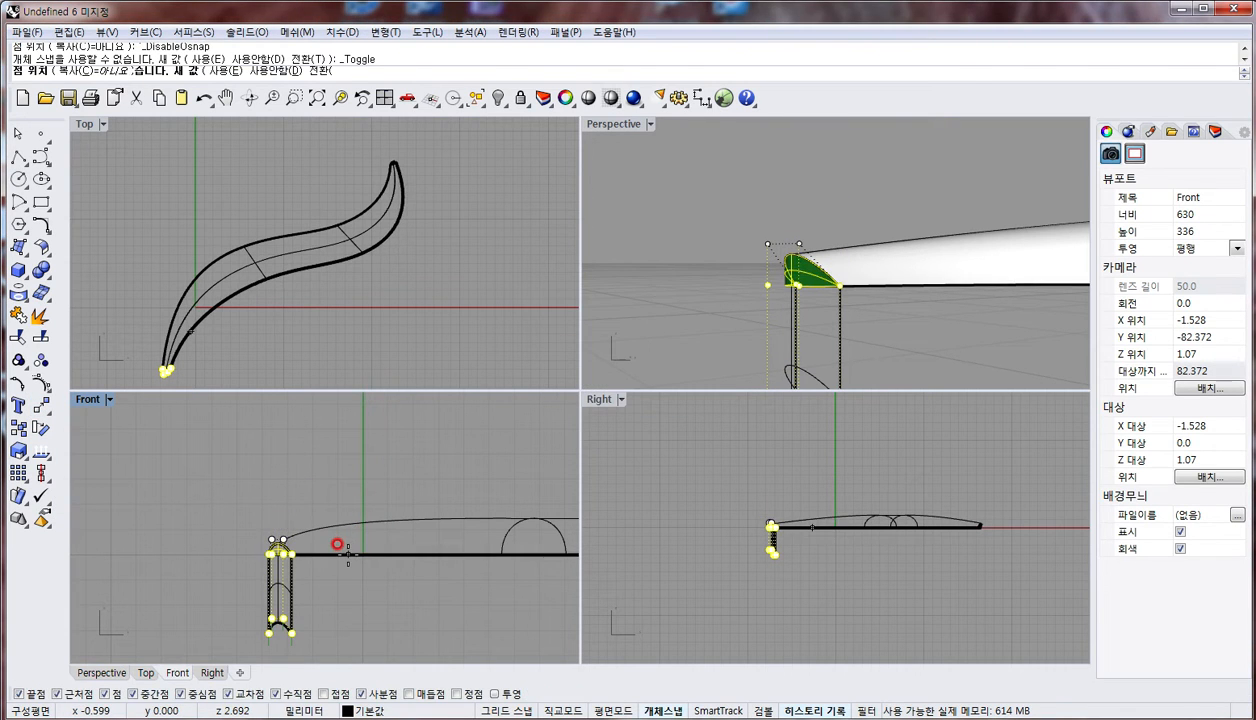
click(303, 546)
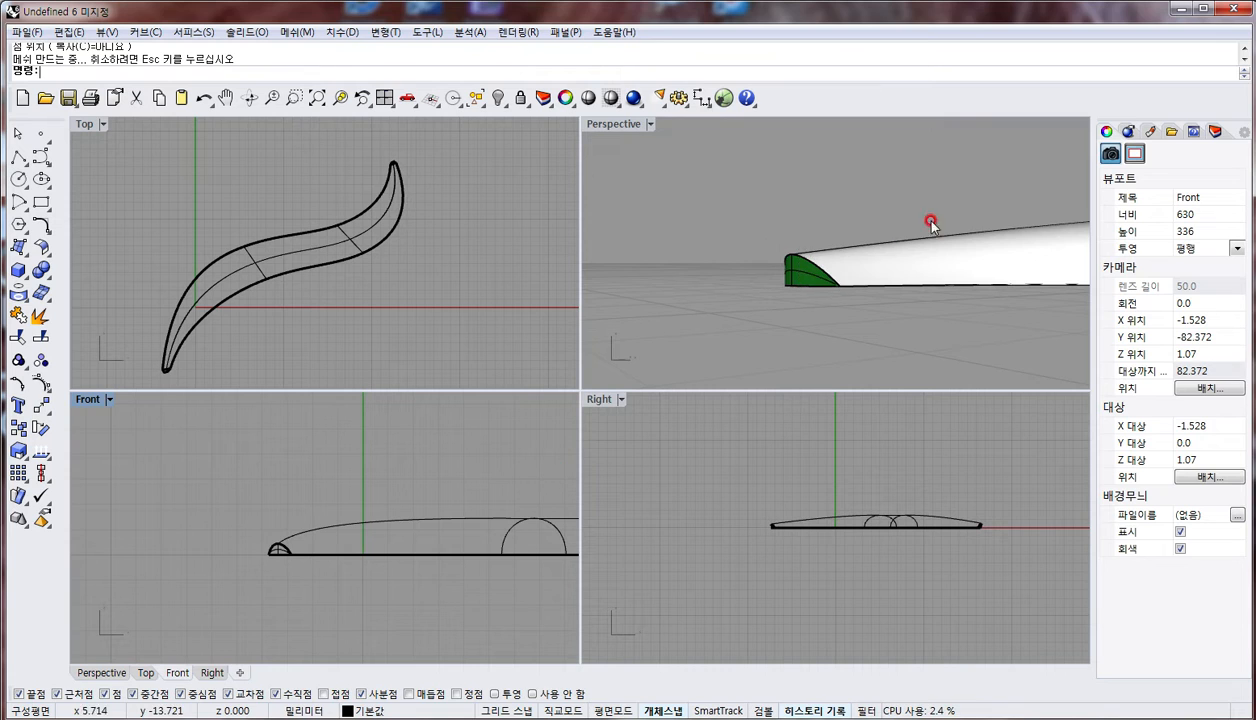
Loft between the flattened extrusion's lower curve and the bottom surface's short edge to close the gap at the lower tip
scroll(782, 199, up, 5)
scroll(752, 150, up, 8)
right_drag(799, 241, 771, 154)
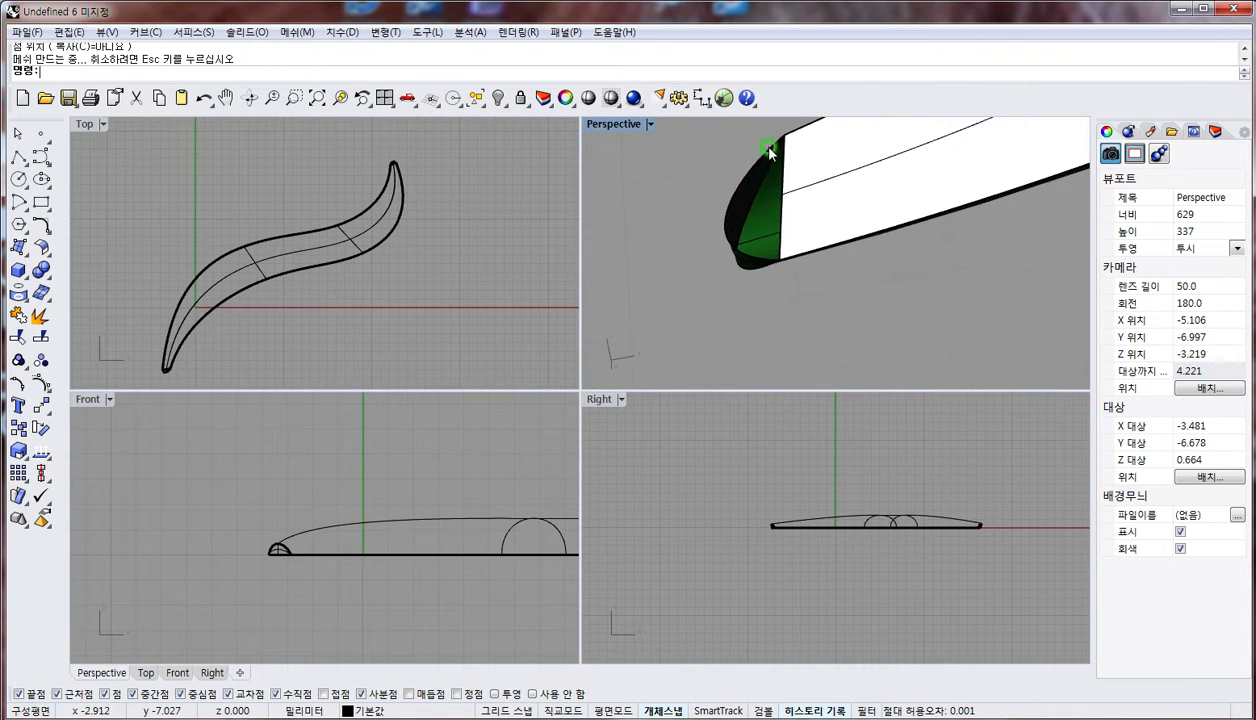
shift+right_drag(776, 219, 728, 258)
text(lo)
right_click(733, 236)
click(732, 236)
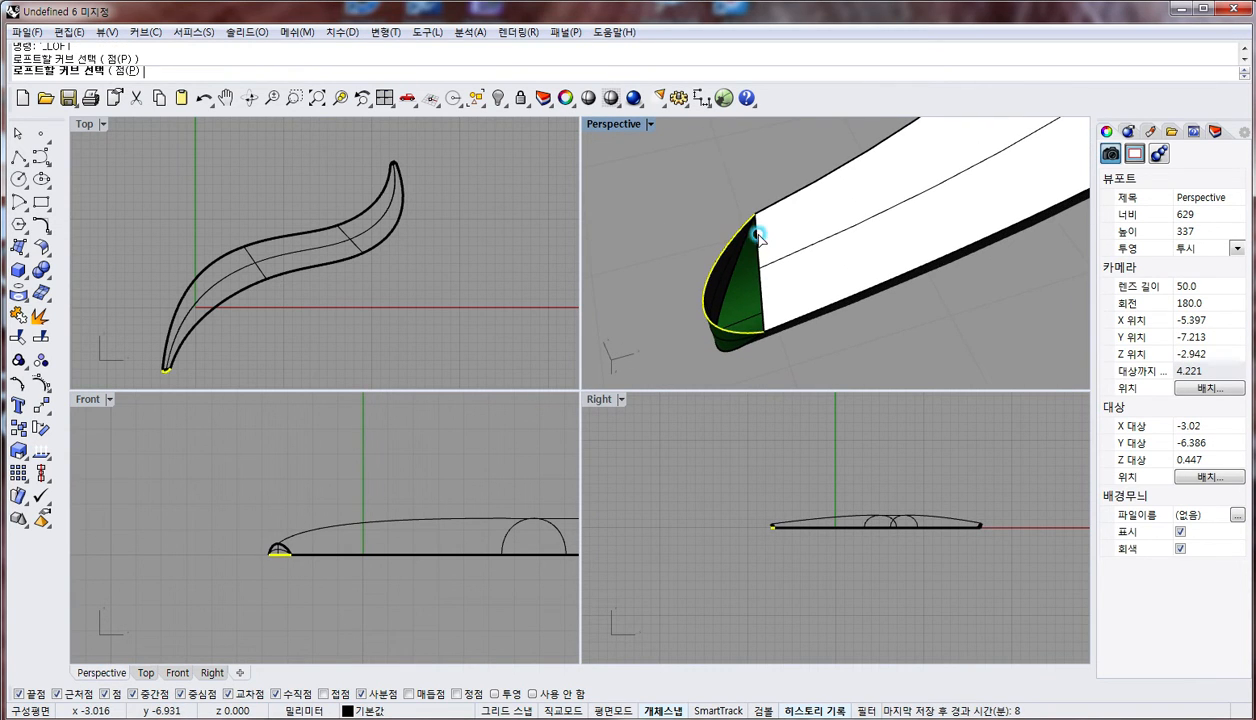
click(756, 234)
right_click(756, 233)
key(Return)
shift+right_drag(828, 260, 711, 278)
scroll(711, 278, down, 6)
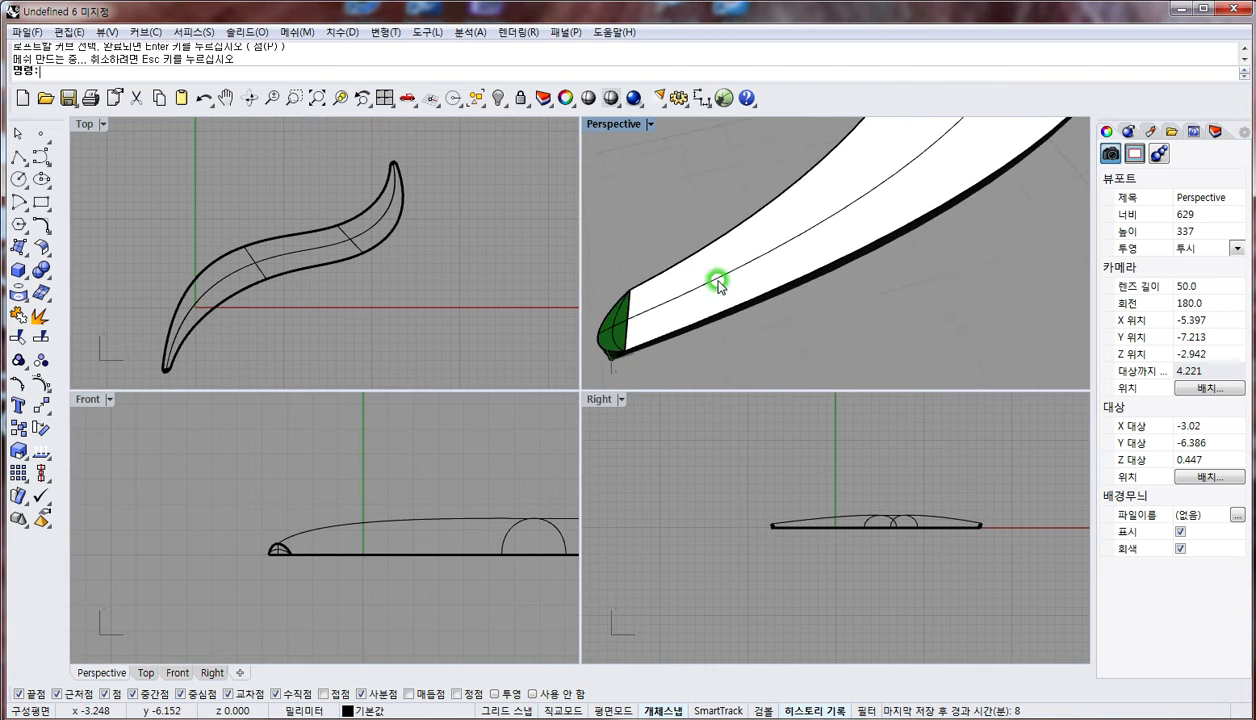
Extrude the arched edge of the shell's open upper tip straight down by about 3.1 mm
shift+right_drag(882, 186, 925, 368)
scroll(805, 325, down, 6)
shift+right_drag(917, 245, 925, 368)
scroll(908, 360, down, 8)
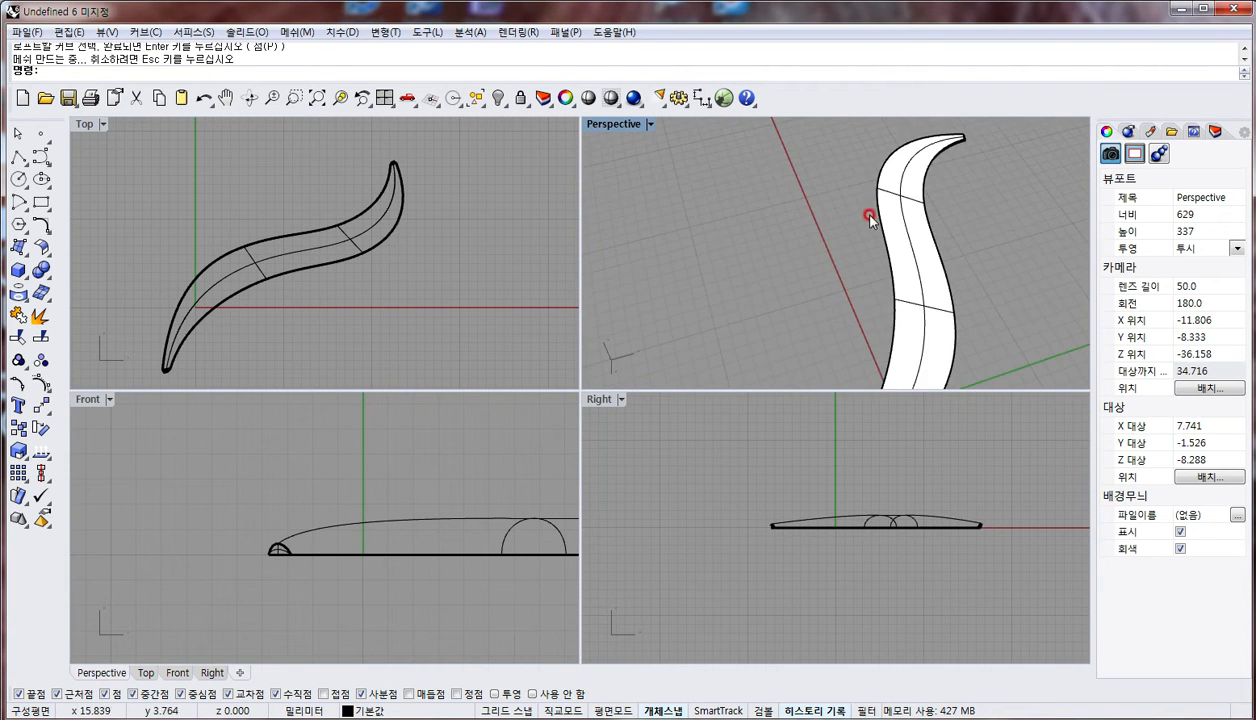
shift+right_drag(948, 197, 847, 303)
shift+right_drag(884, 372, 893, 276)
shift+right_drag(877, 204, 800, 300)
shift+right_drag(790, 200, 786, 258)
scroll(794, 187, up, 10)
text(x)
key(Return)
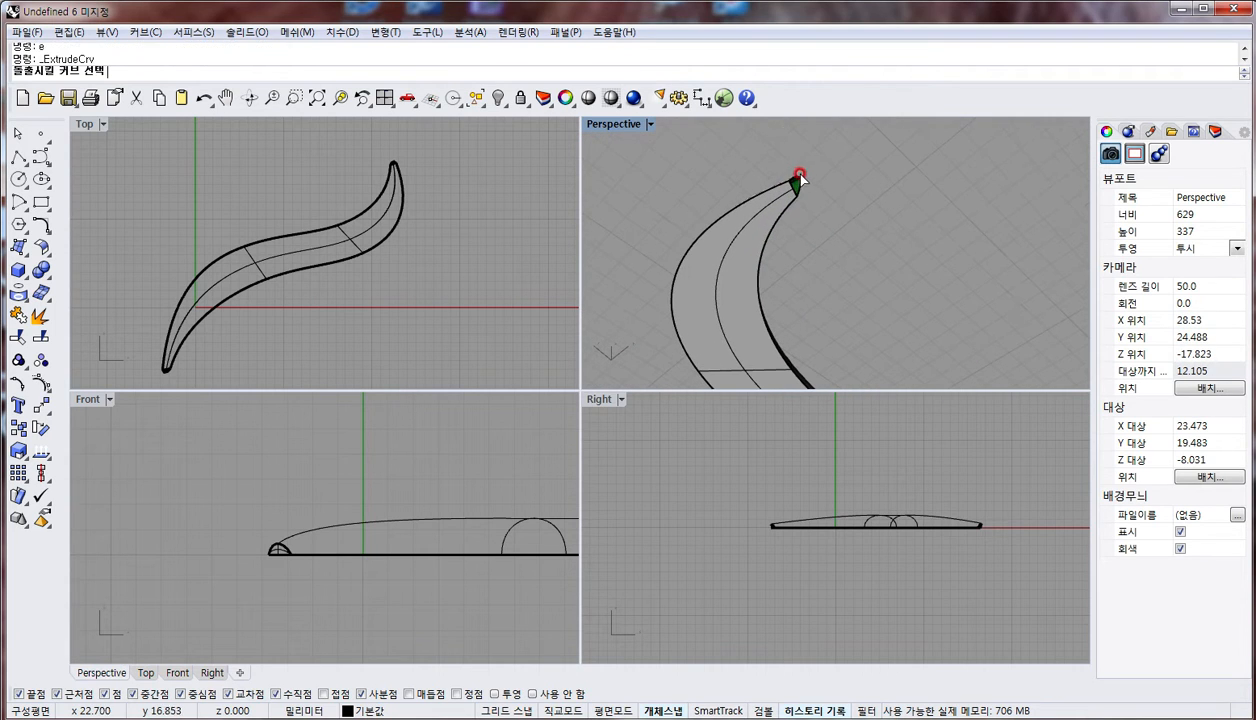
click(797, 180)
right_click(872, 341)
text(d)
key(Return)
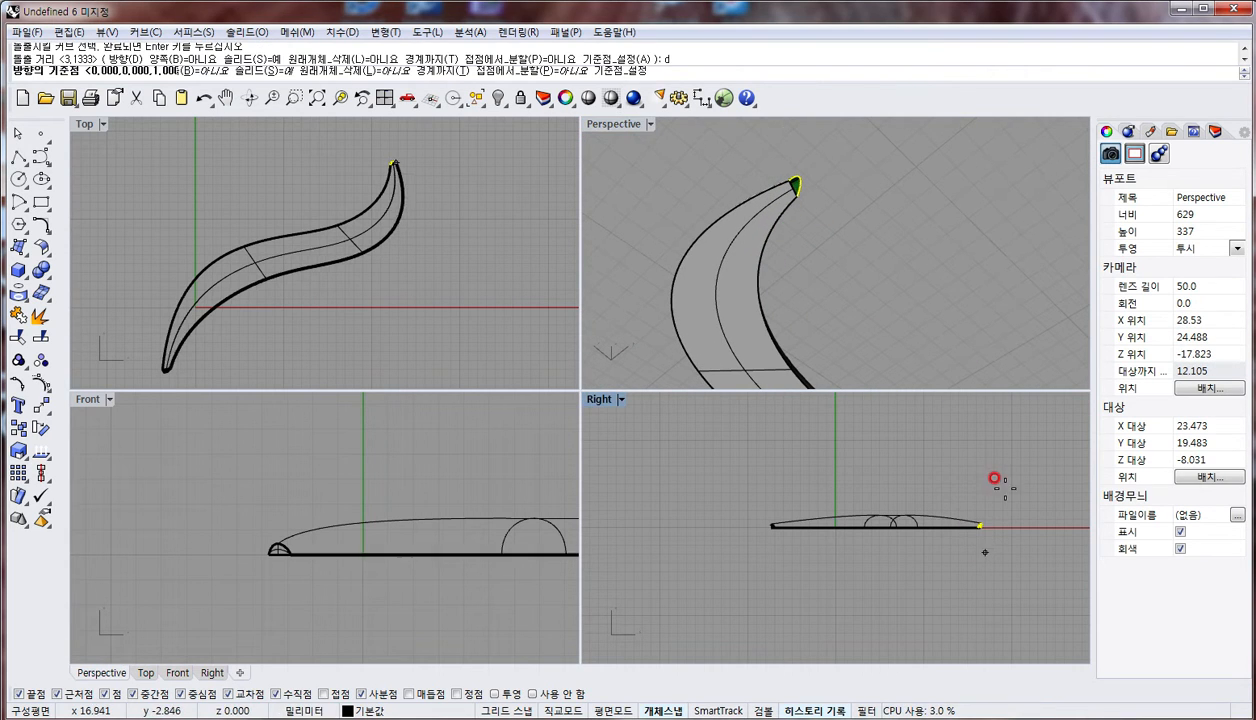
scroll(982, 535, up, 2)
click(1005, 486)
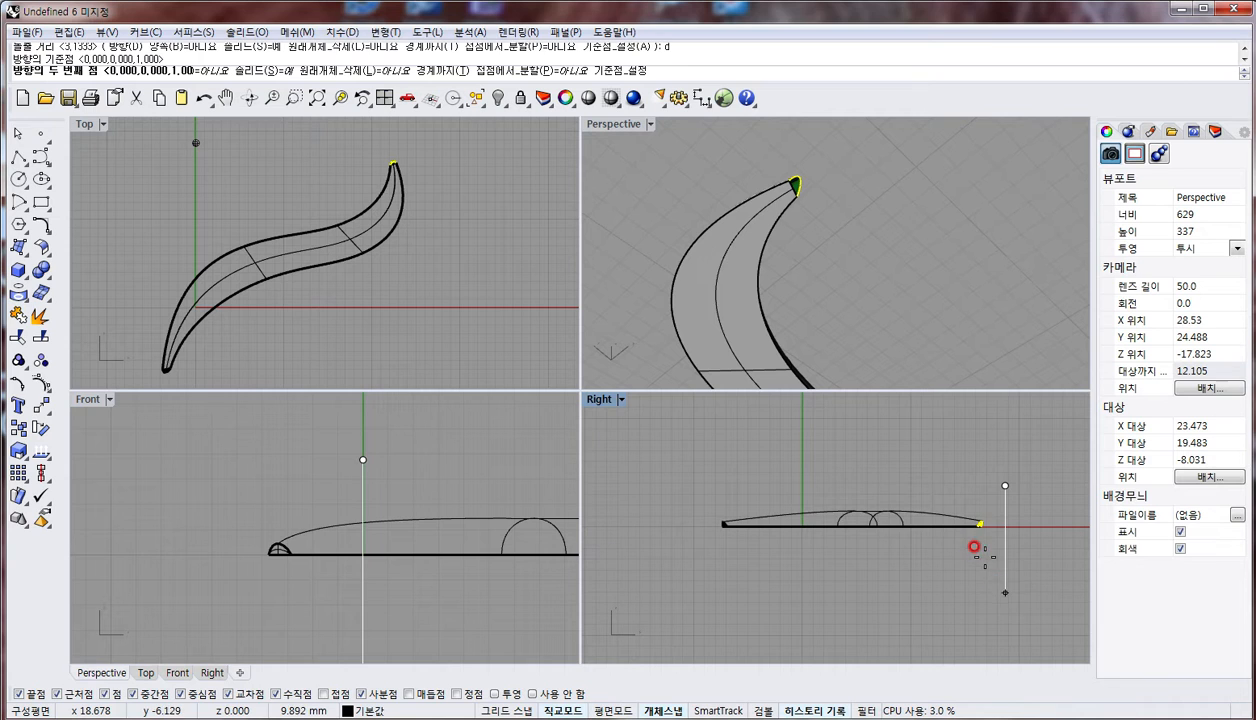
scroll(985, 557, up, 8)
click(985, 559)
Turn on the upper-tip extrusion's control points and align its lowest points to world Z 0 with SetPt
drag(1036, 536, 961, 577)
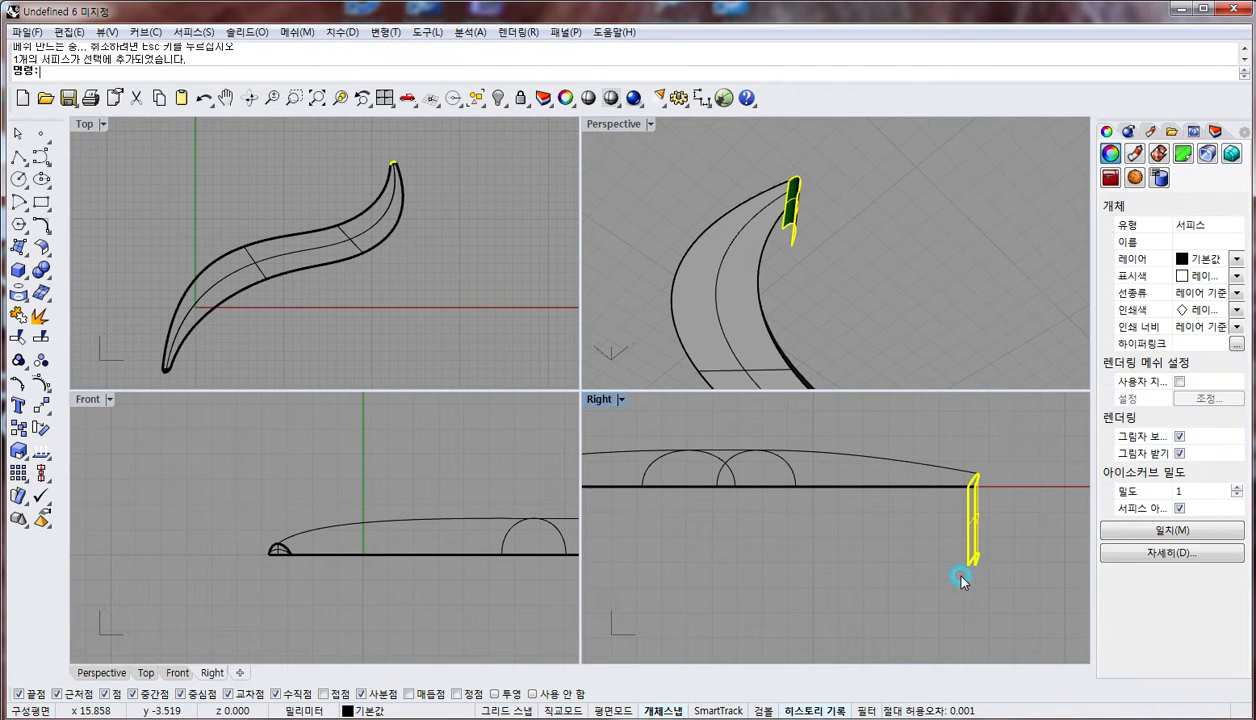
key(F10)
drag(936, 527, 1040, 600)
text(s)
key(Return)
key(Return)
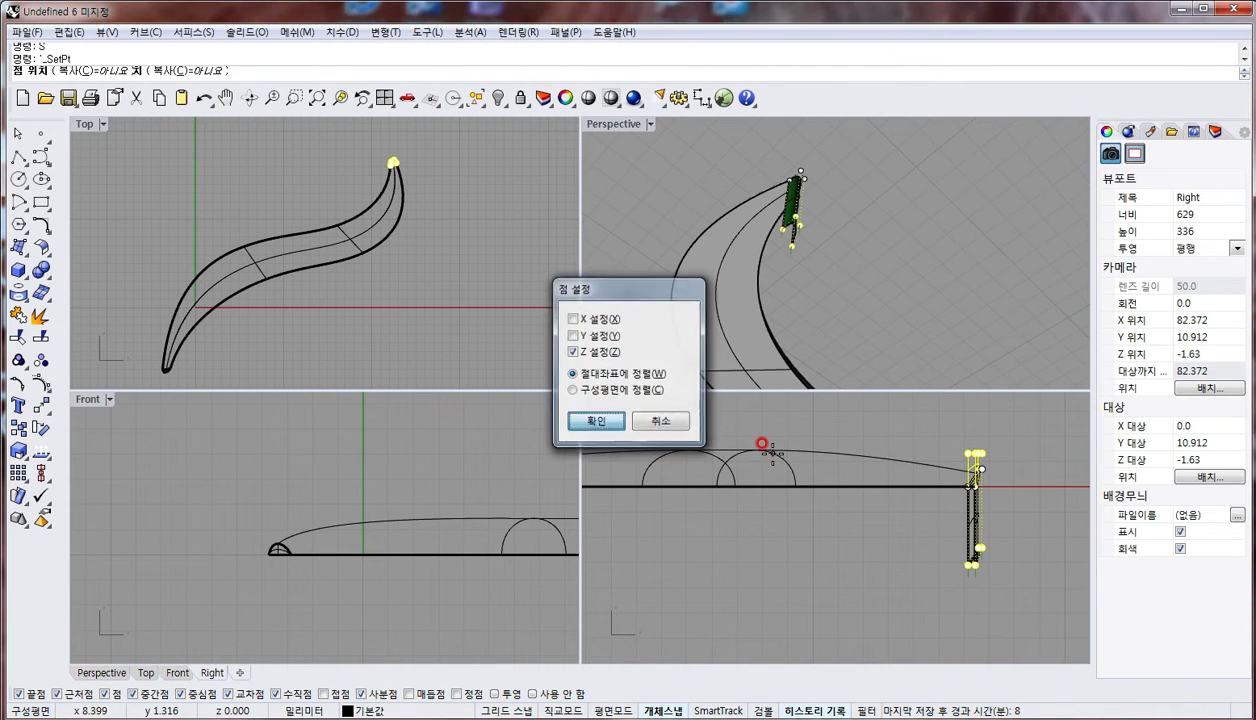
text(0)
key(Return)
key(Escape)
scroll(856, 176, up, 2)
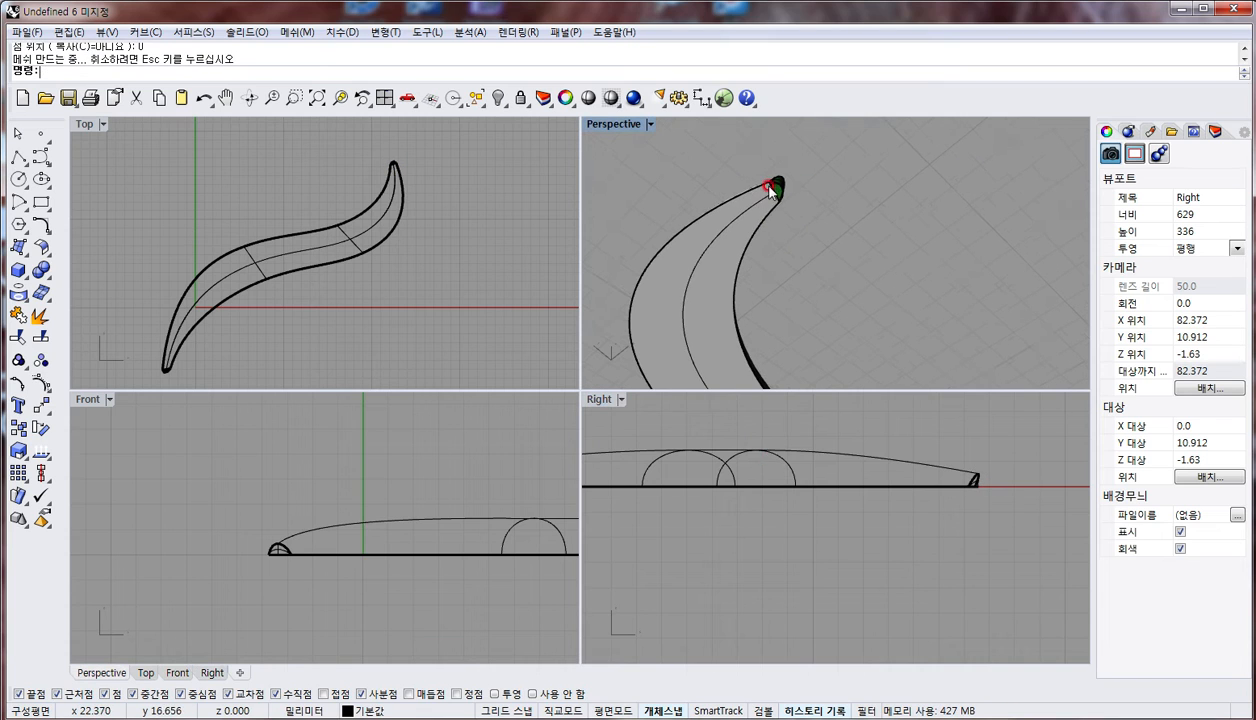
right_drag(771, 190, 869, 165)
text(lo)
key(Return)
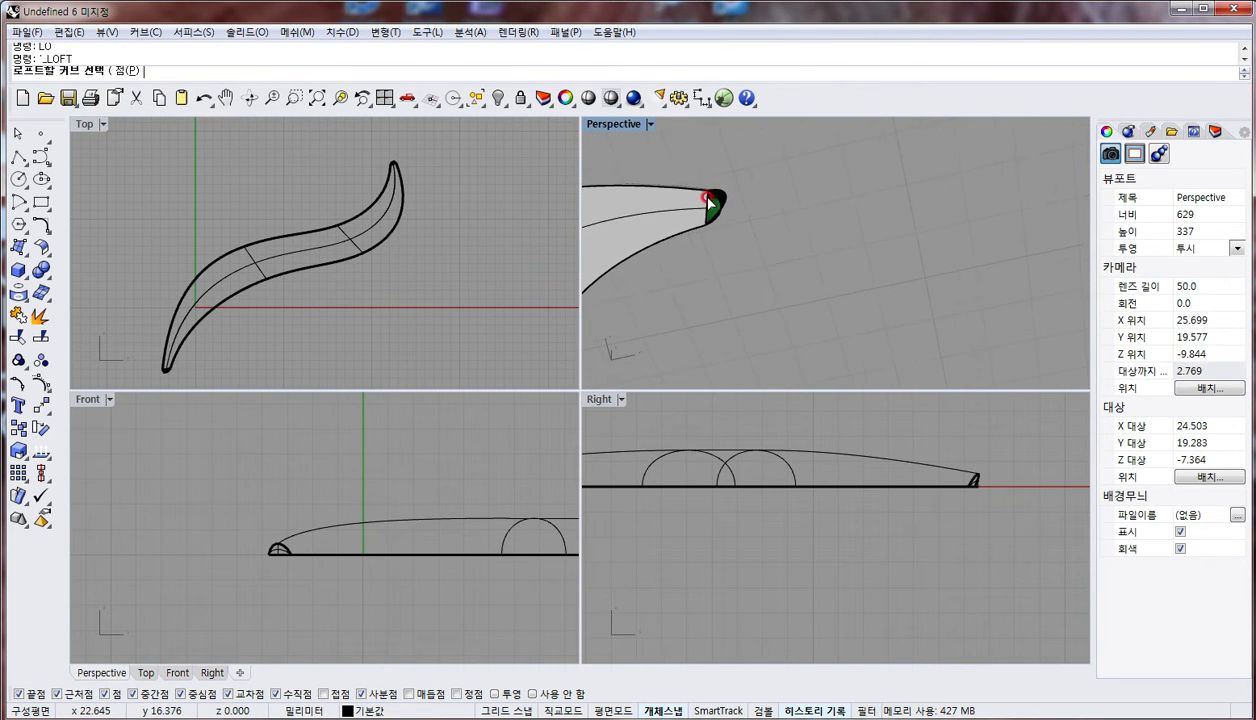
click(715, 200)
key(Escape)
scroll(716, 204, up, 4)
right_drag(716, 222, 711, 129)
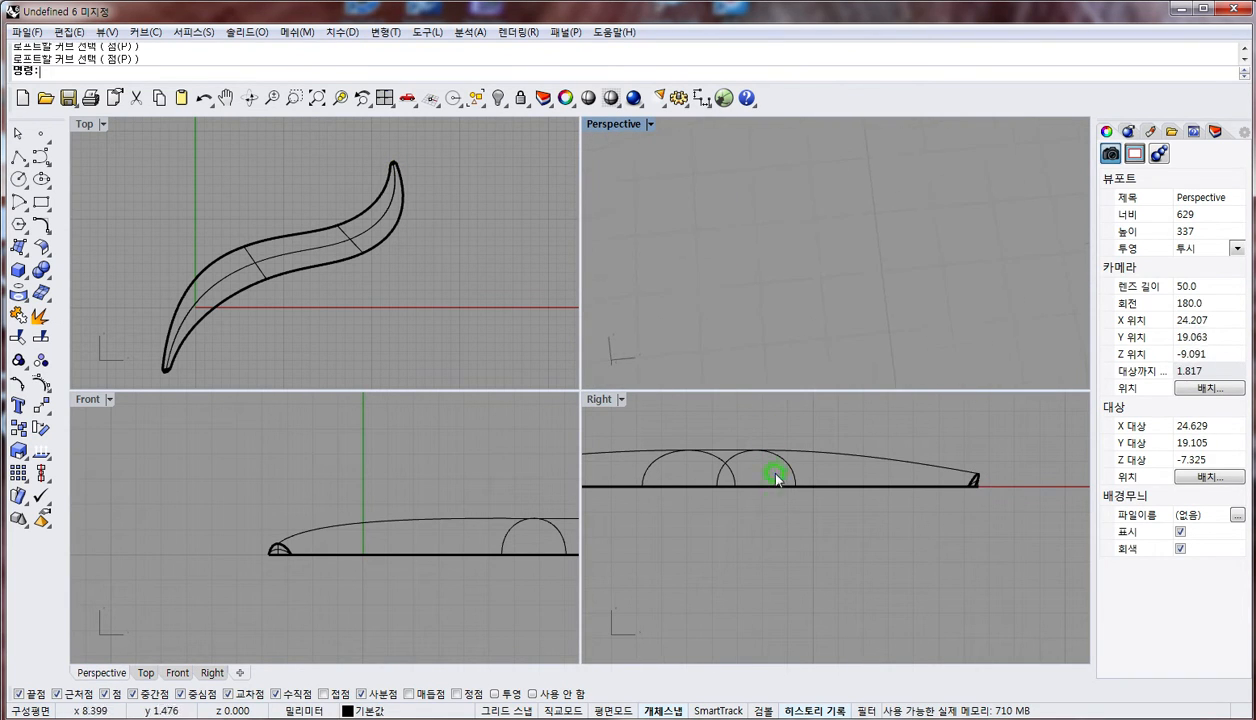
Loft between the flattened extrusion's lower curve and the bottom surface's short edge to close the gap at the upper tip
text(z)
key(Return)
text(e)
key(Return)
right_drag(807, 272, 716, 290)
scroll(716, 288, up, 20)
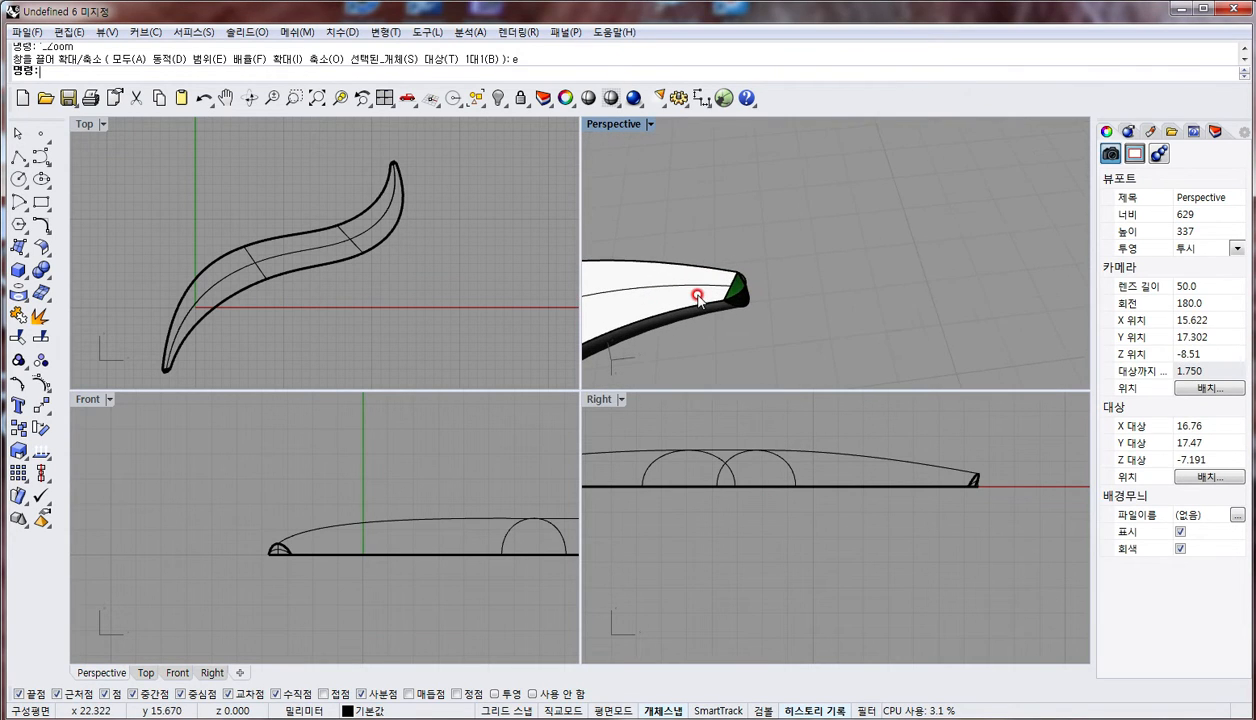
right_click(728, 294)
click(727, 294)
click(728, 294)
right_click(729, 296)
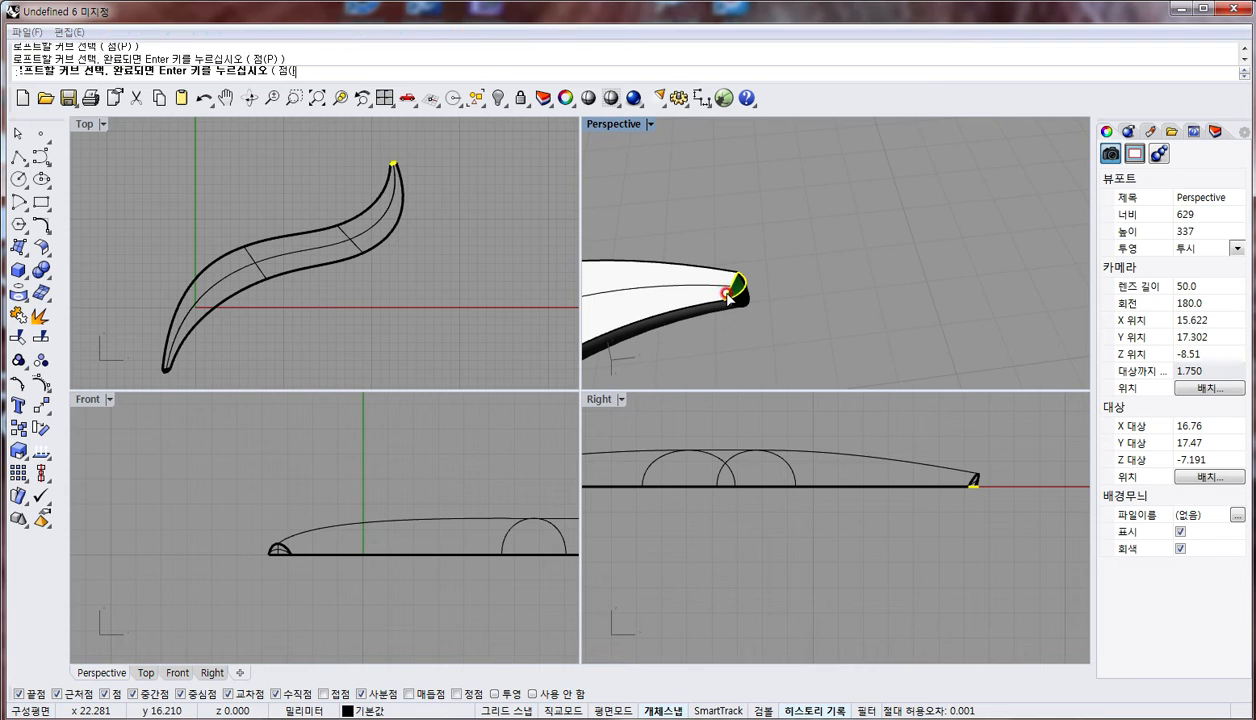
click(789, 328)
Join all the shell, bottom and tip surfaces into one polysurface and select it
key(ctrl+a)
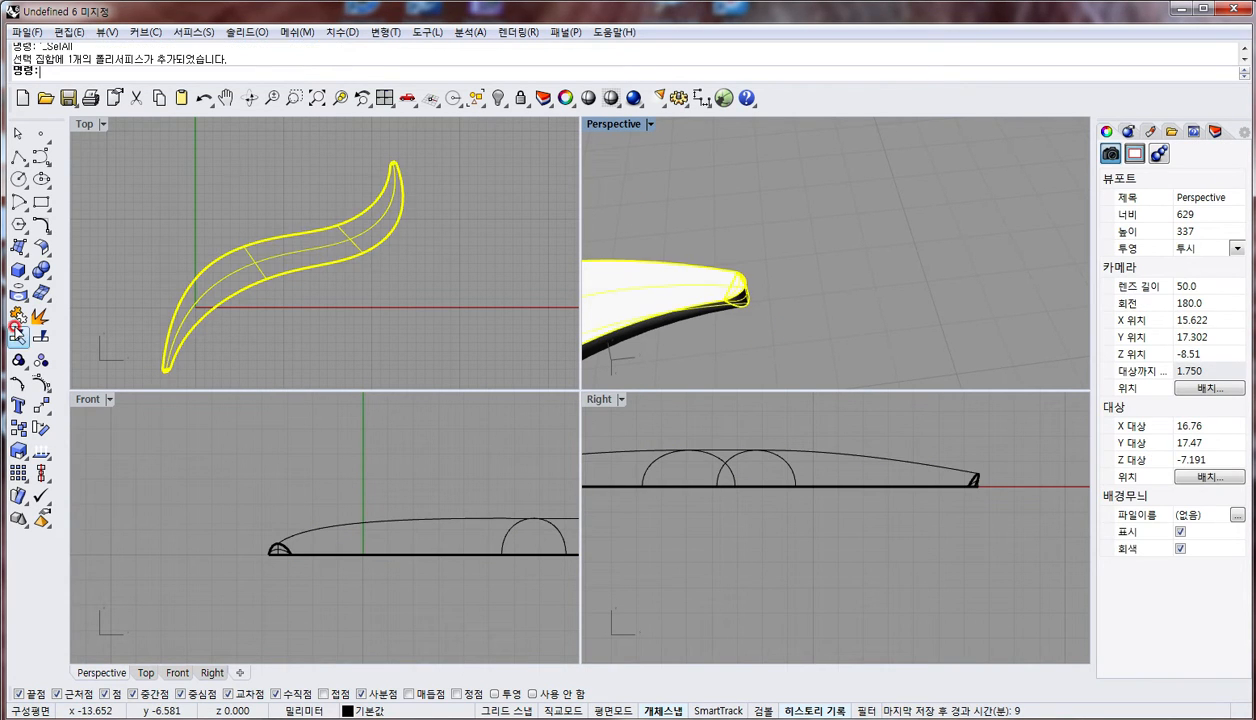
click(17, 316)
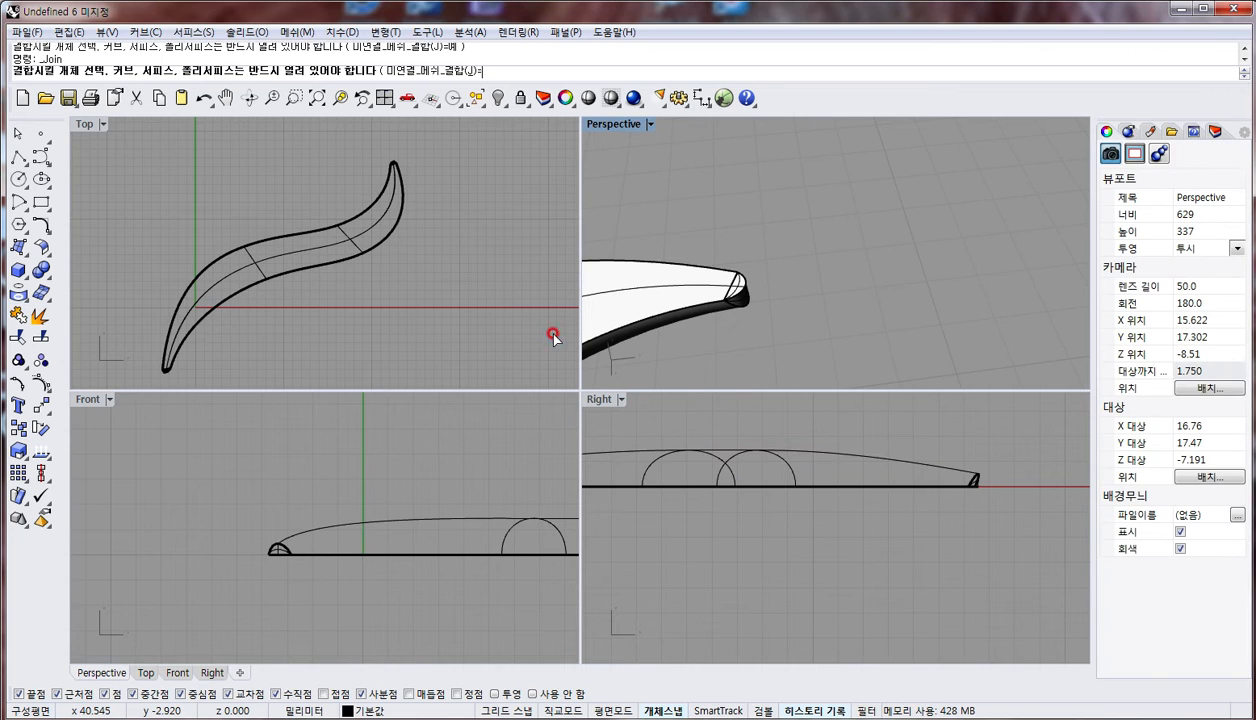
click(665, 305)
Check the joined body's object type and examine its top, underside and tips for gaps
right_drag(667, 336, 848, 353)
text(z)
key(Return)
text(e)
key(Return)
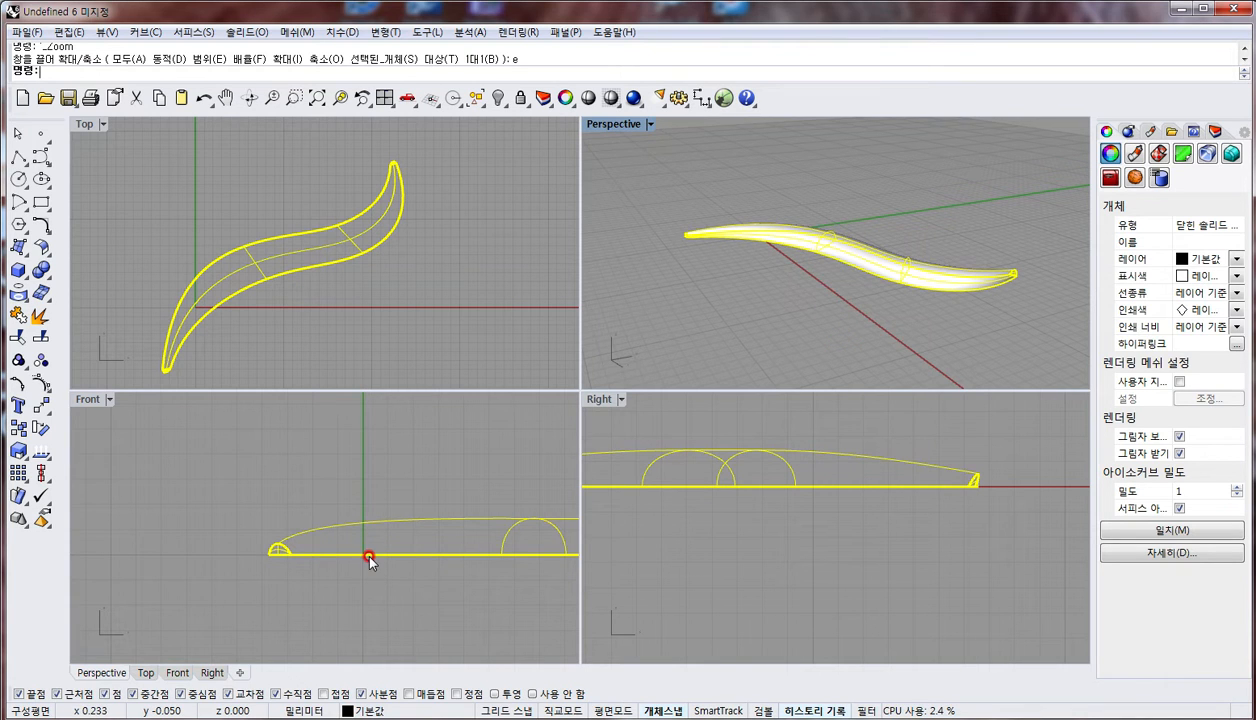
right_drag(369, 561, 274, 492)
click(434, 323)
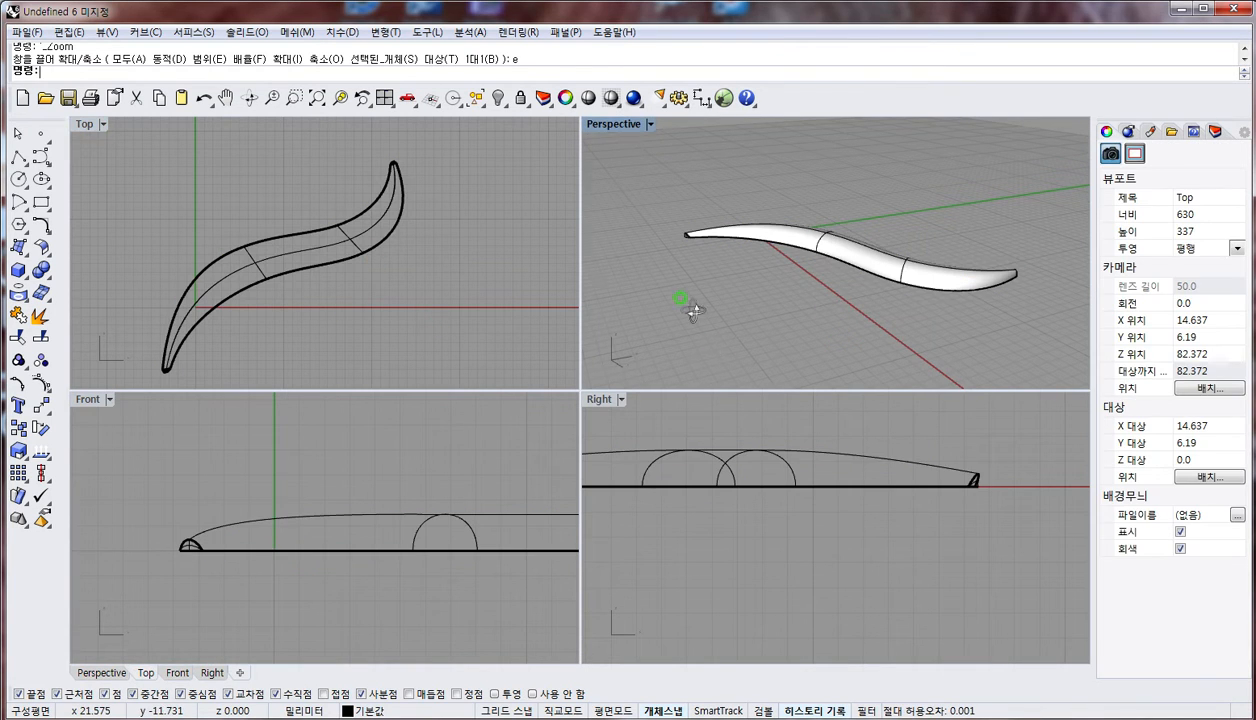
mouse_move(690, 303)
right_down()
mouse_move(844, 205)
mouse_move(757, 275)
mouse_move(743, 311)
mouse_move(720, 190)
right_up()
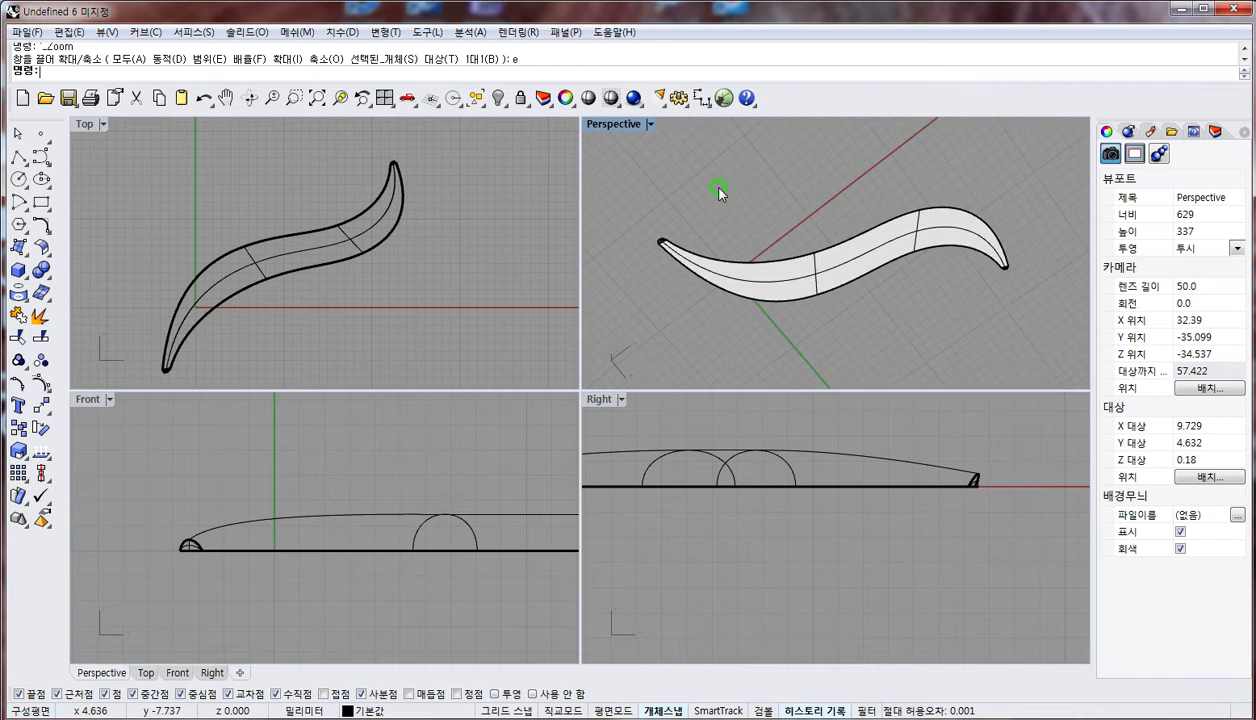
scroll(734, 261, up, 4)
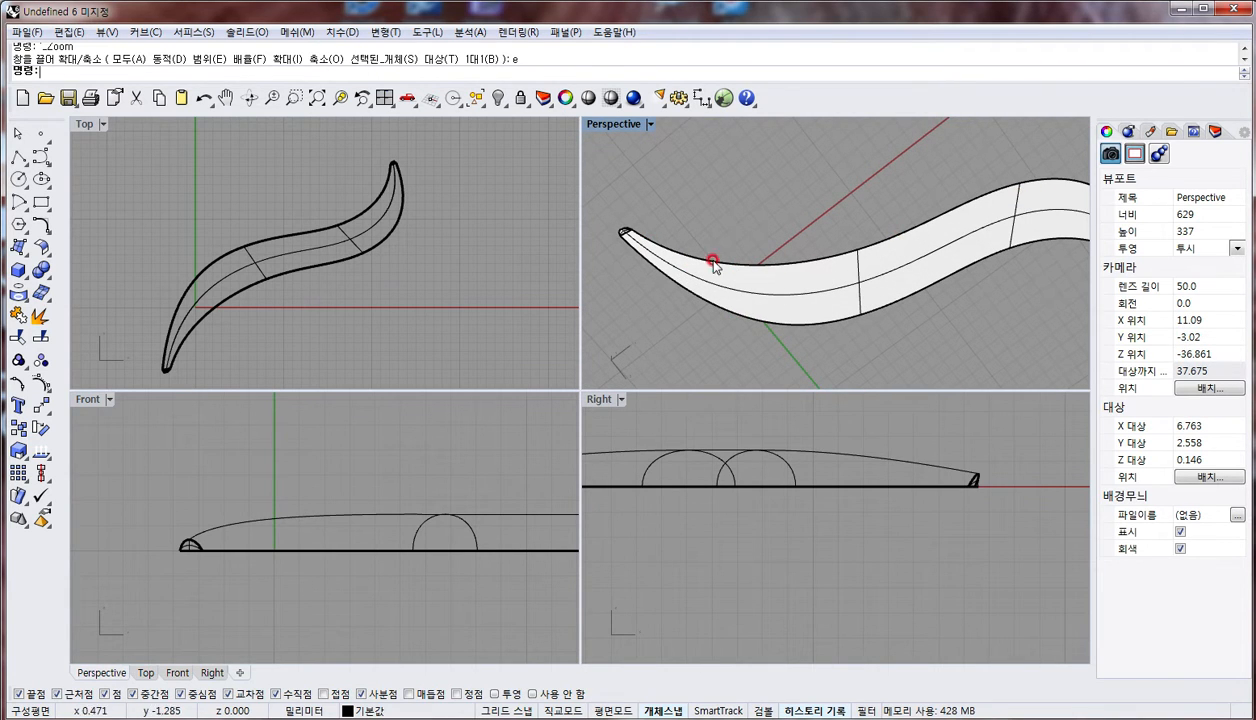
scroll(515, 246, down, 5)
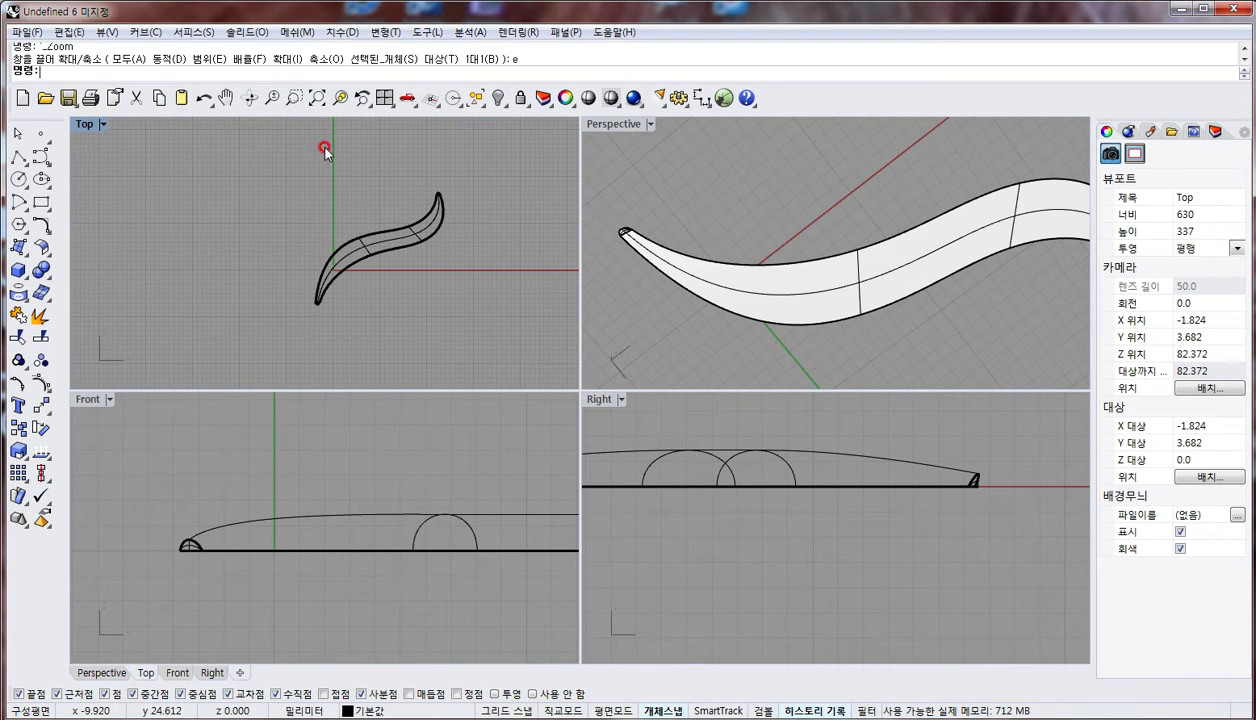
click(20, 291)
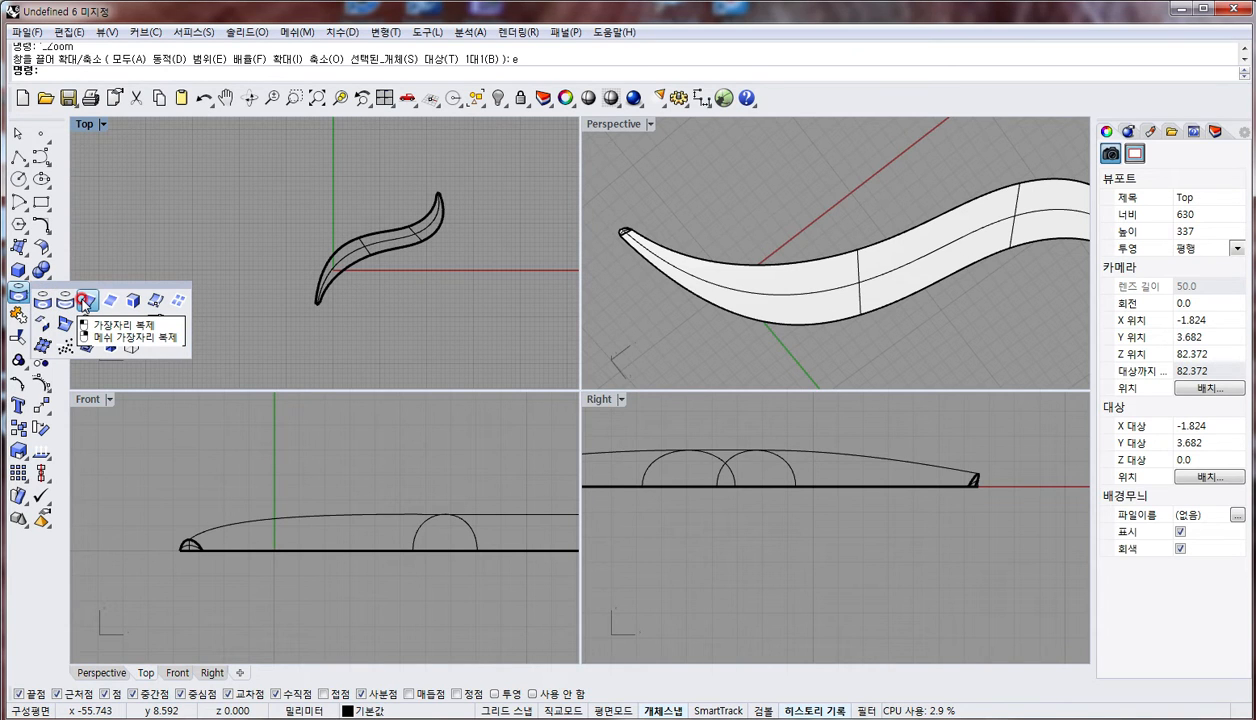
click(86, 303)
drag(222, 140, 484, 316)
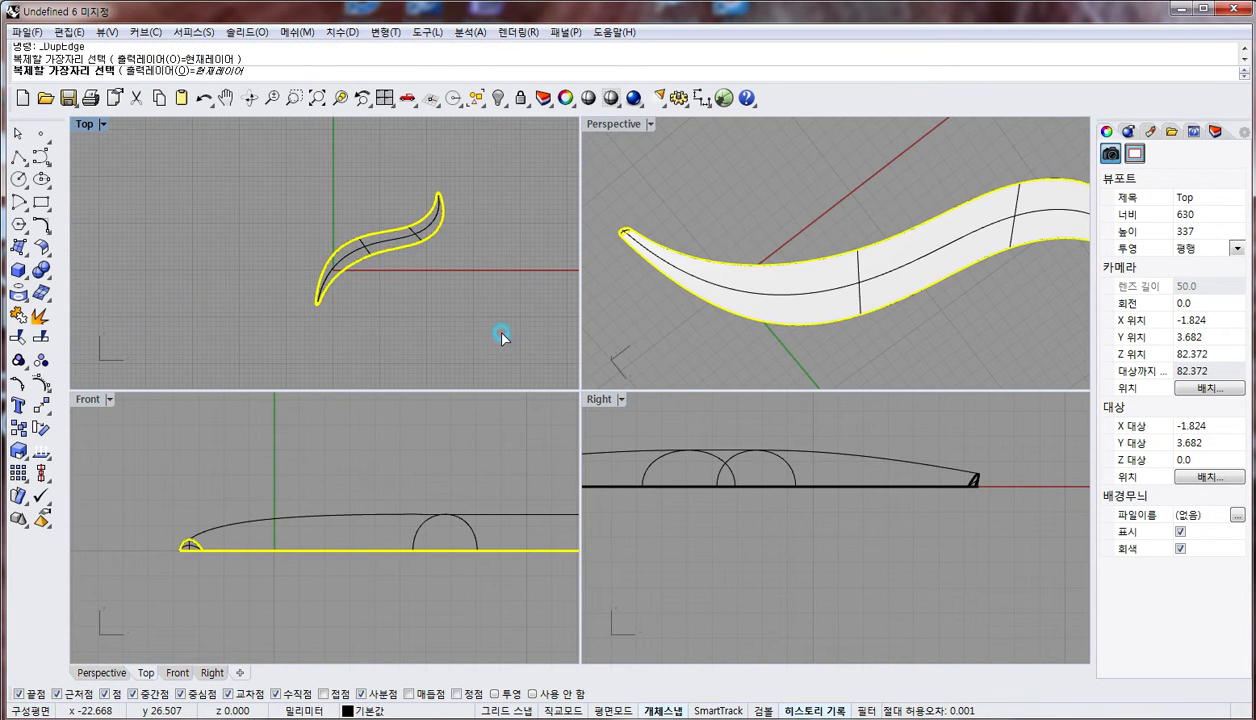
click(43, 226)
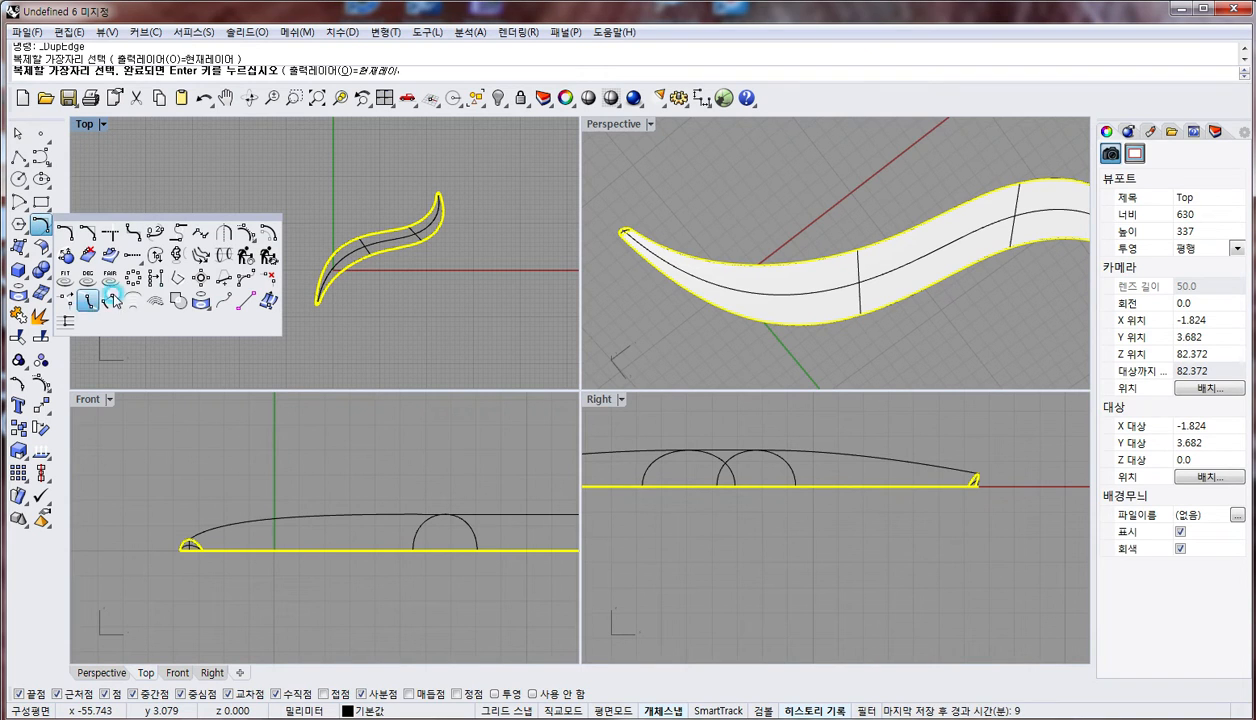
click(173, 293)
key(Escape)
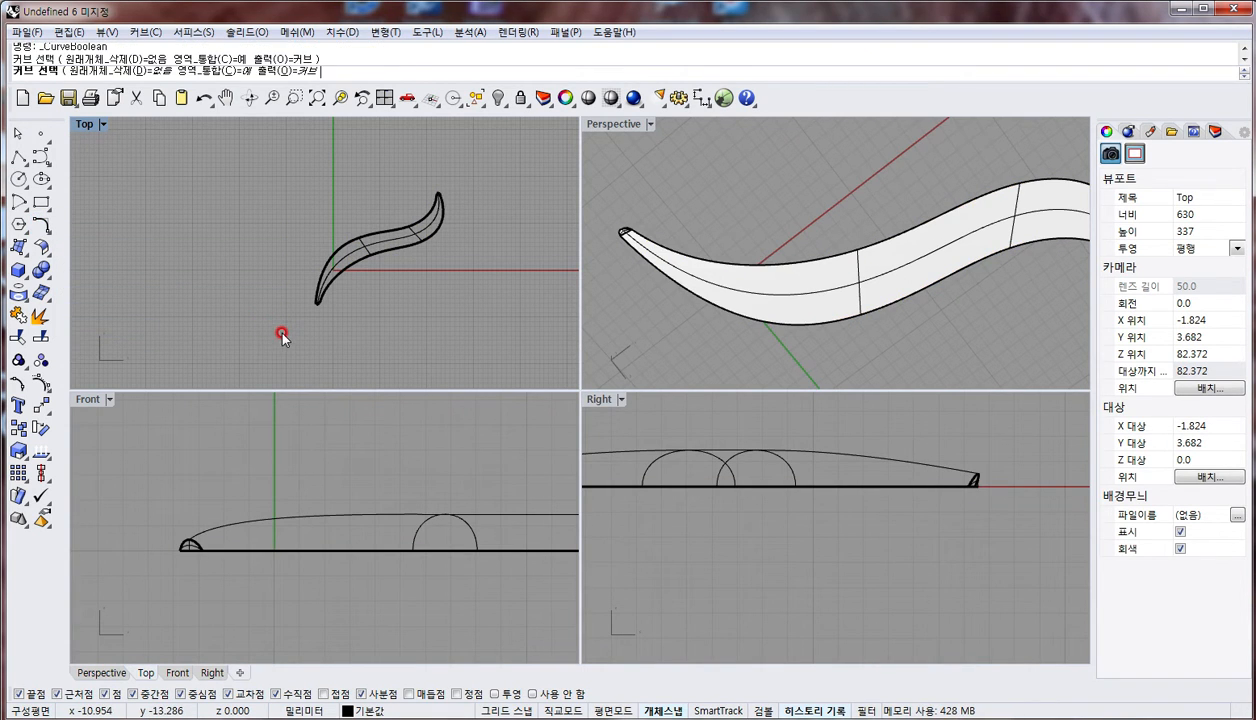
key(F4)
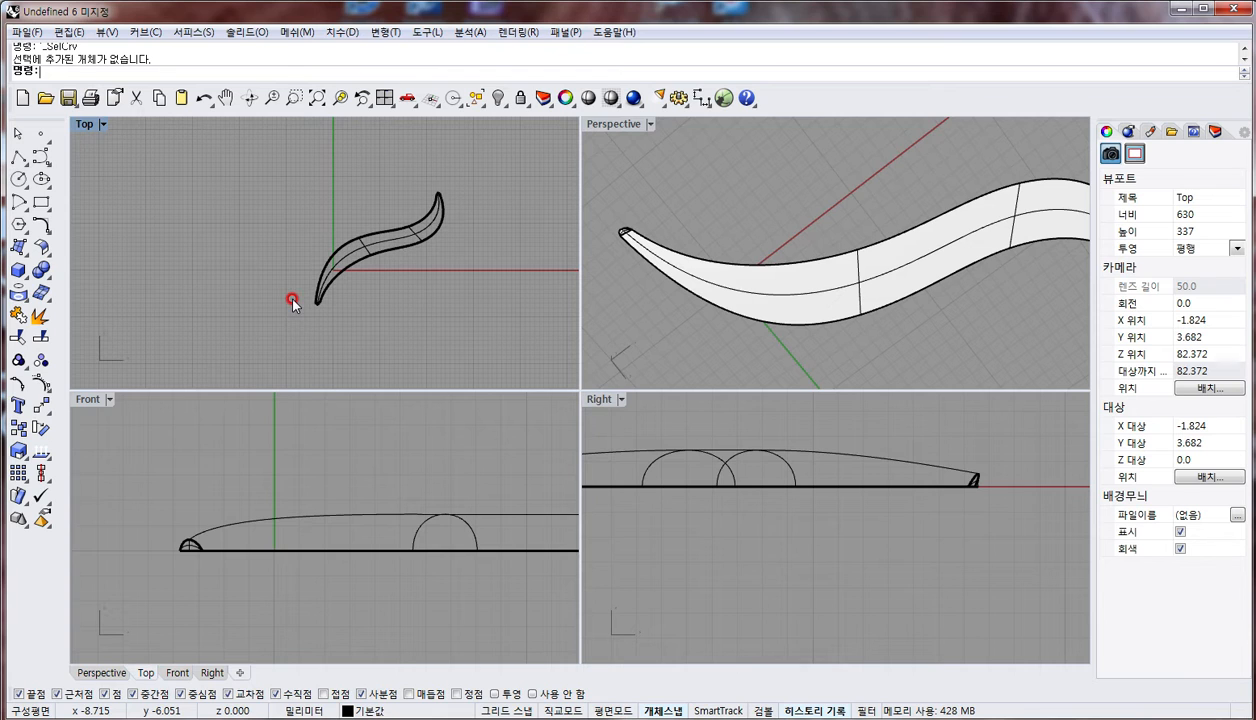
Duplicate all edges of the S-shaped solid as curves with DupEdge
click(22, 294)
click(88, 300)
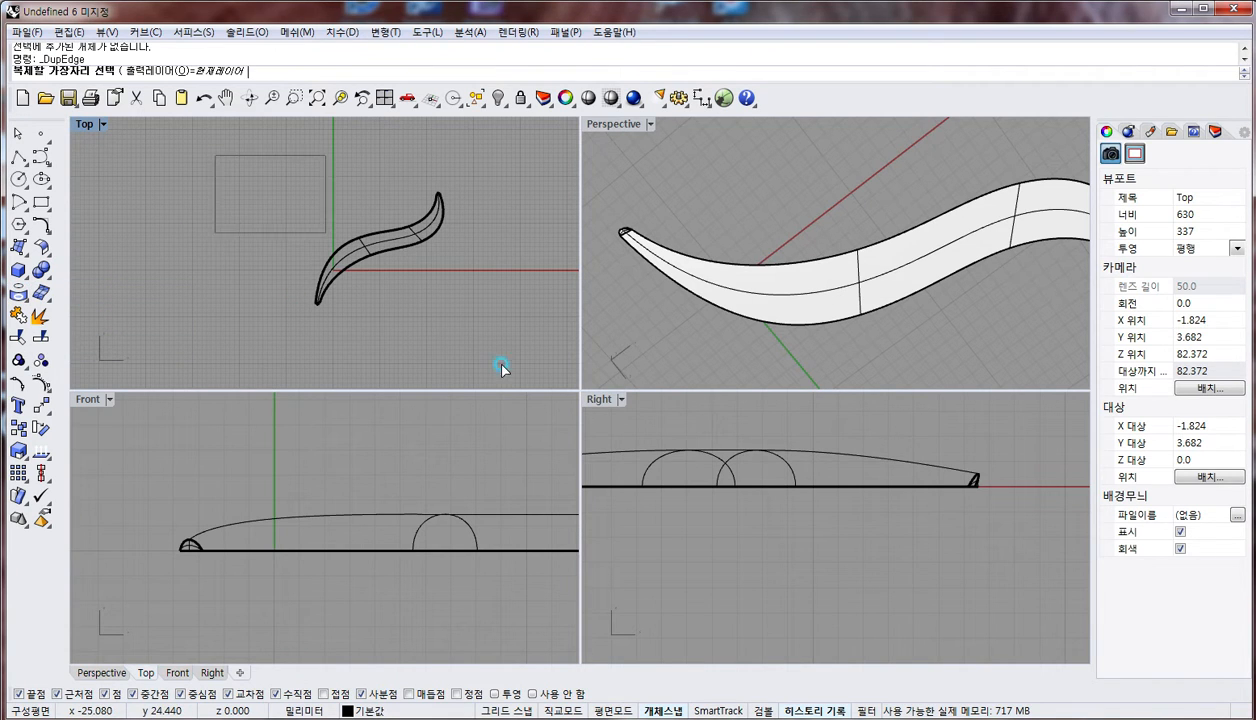
drag(501, 365, 479, 361)
right_click(467, 350)
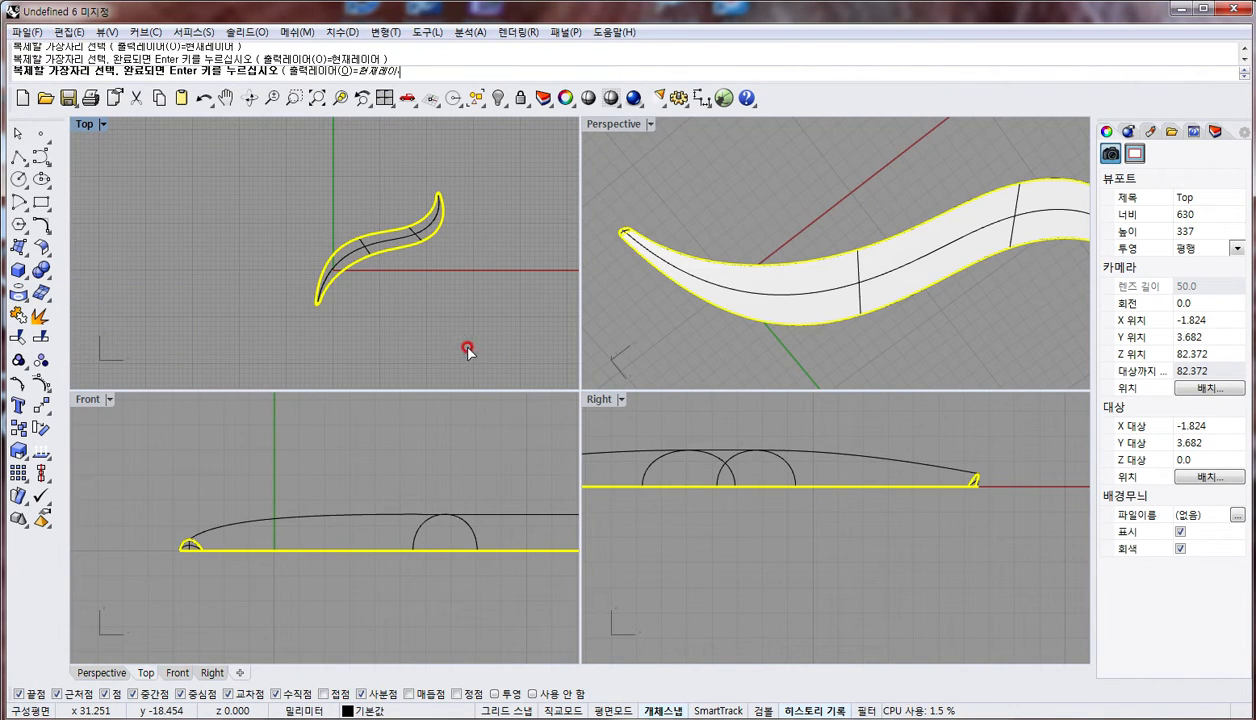
Combine the duplicated edges into one closed S-shaped outline with CurveBoolean, setting it to delete all input curves
click(45, 232)
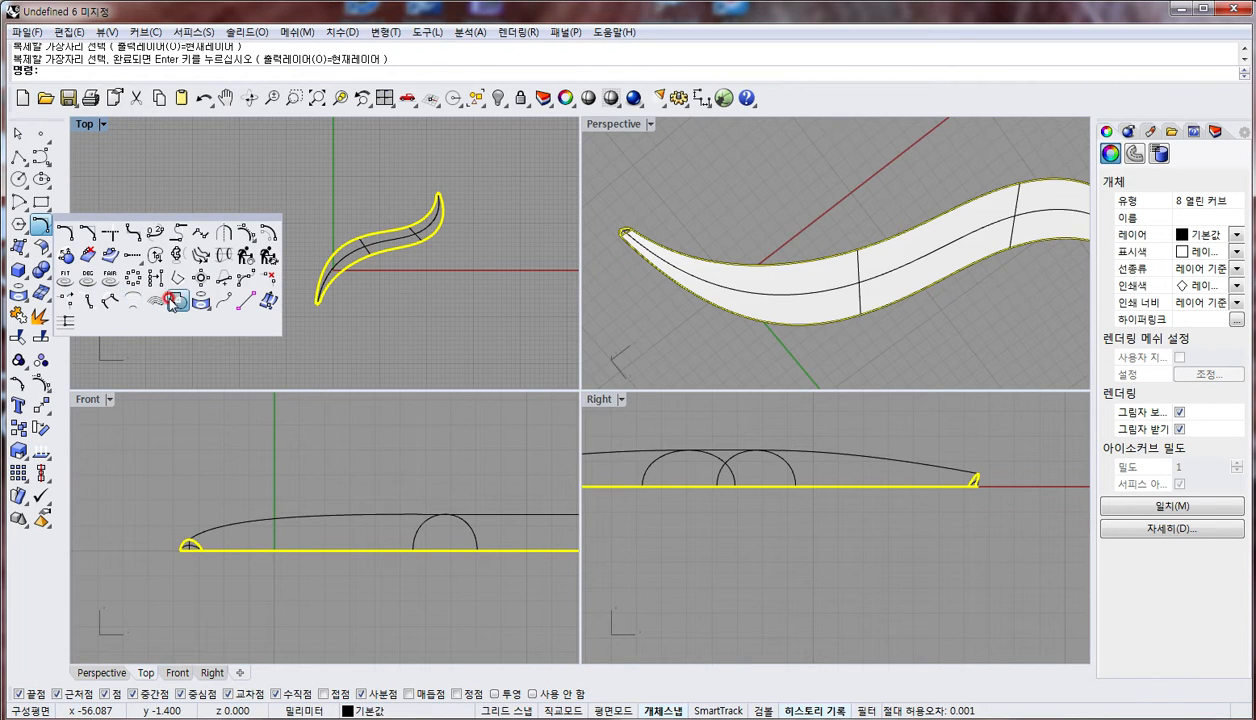
click(168, 296)
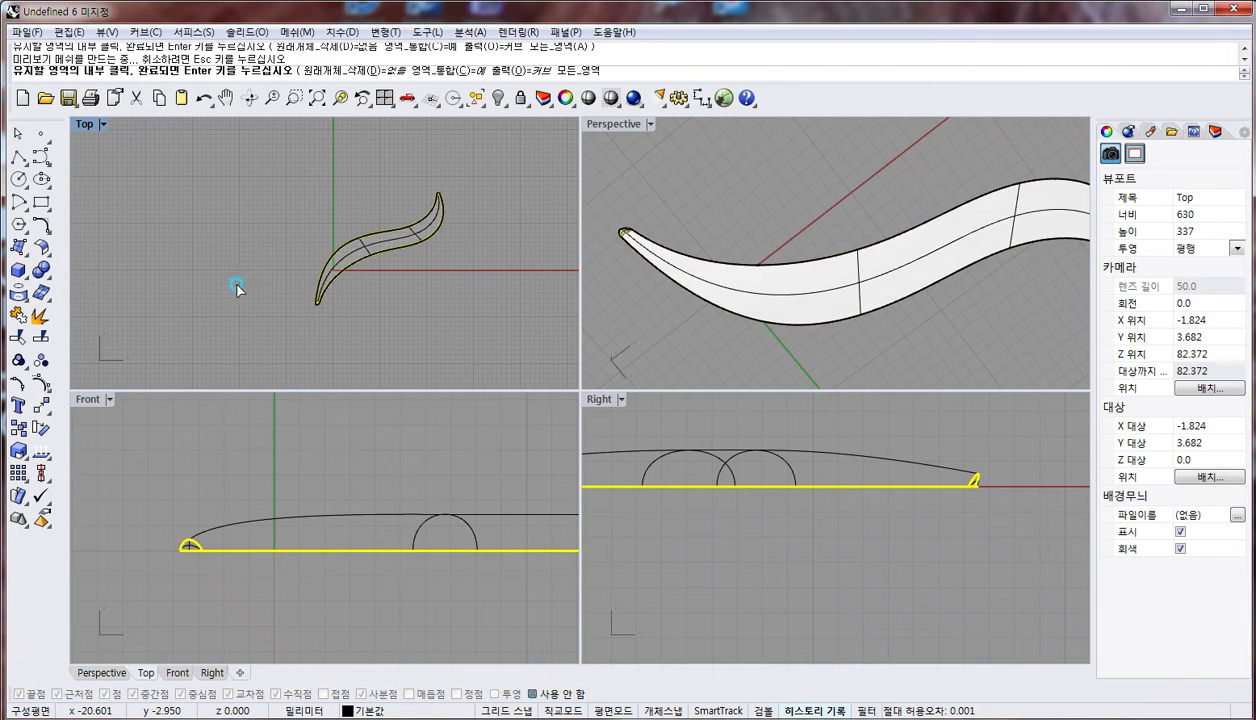
click(308, 70)
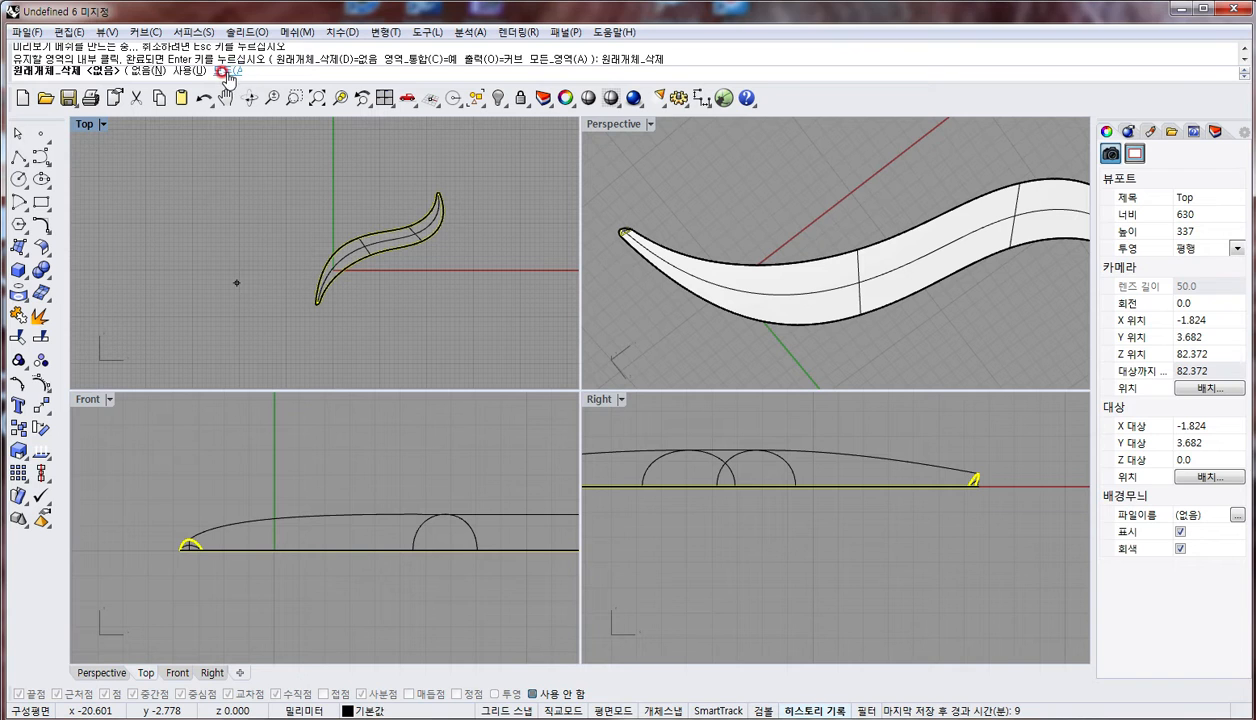
click(230, 72)
click(356, 279)
key(Return)
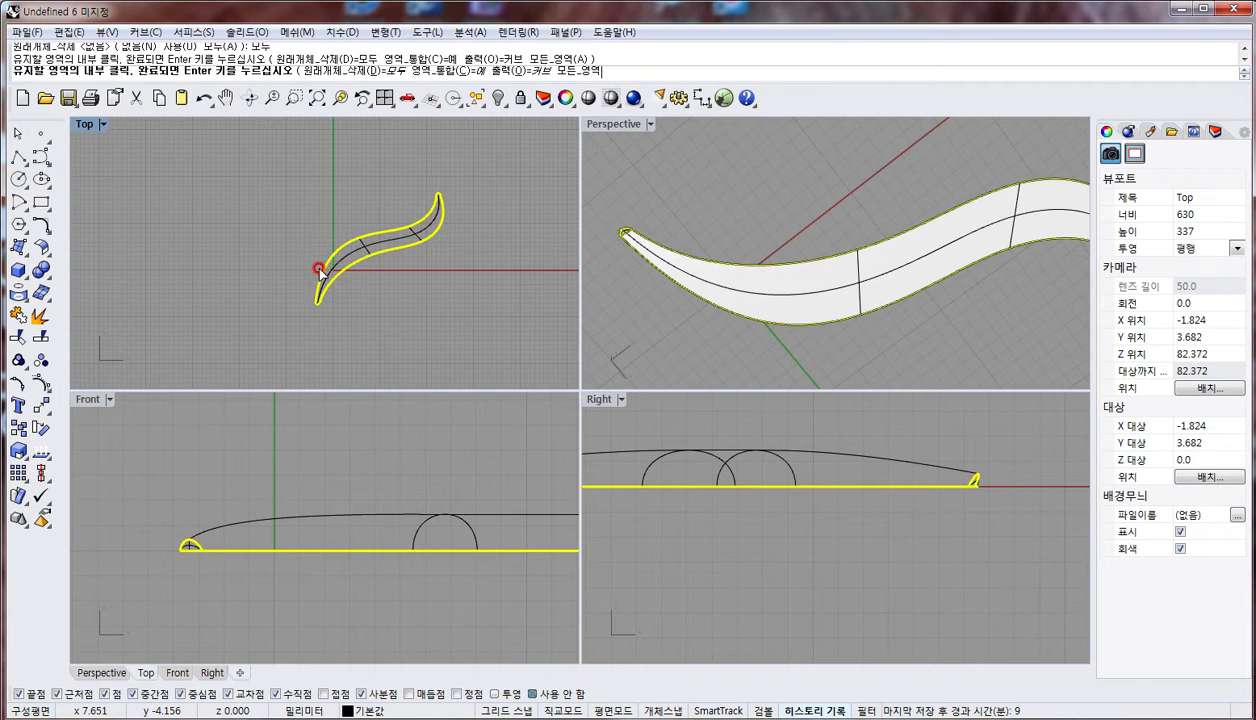
Offset the closed S-shaped outline inward by 0.6 mm
scroll(328, 270, up, 3)
right_drag(276, 292, 157, 298)
scroll(230, 240, down, 5)
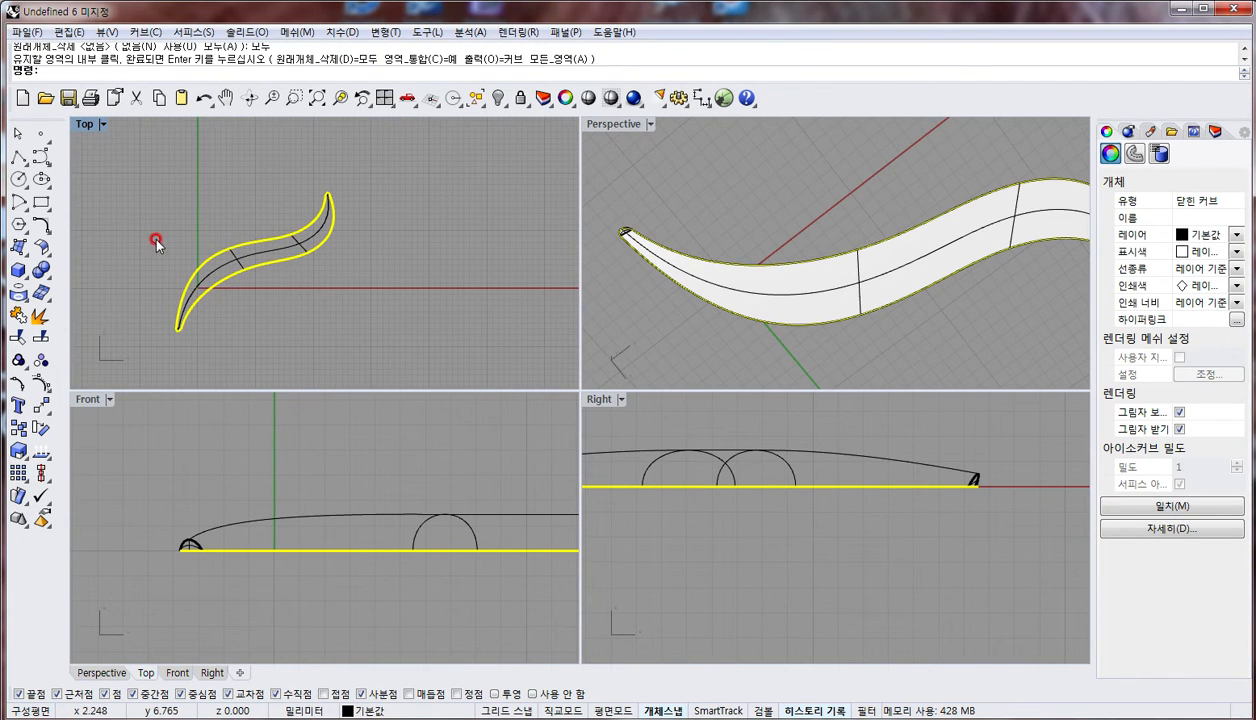
click(41, 226)
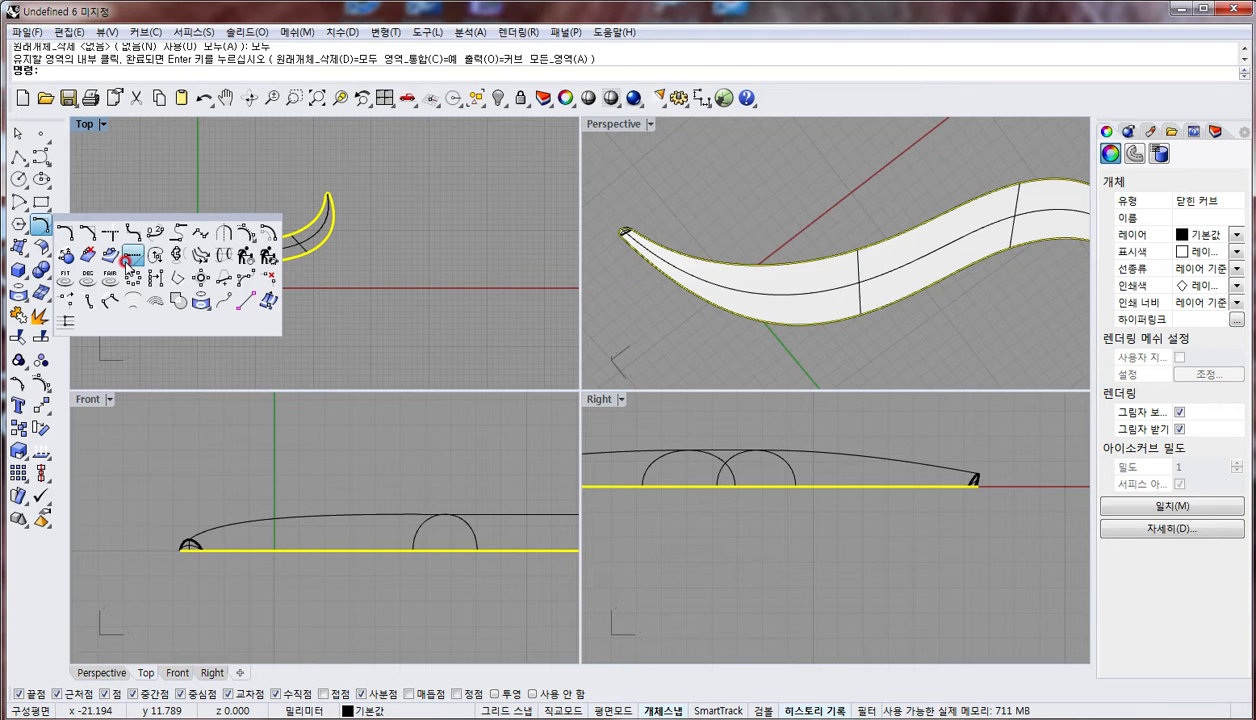
click(266, 236)
scroll(265, 250, up, 4)
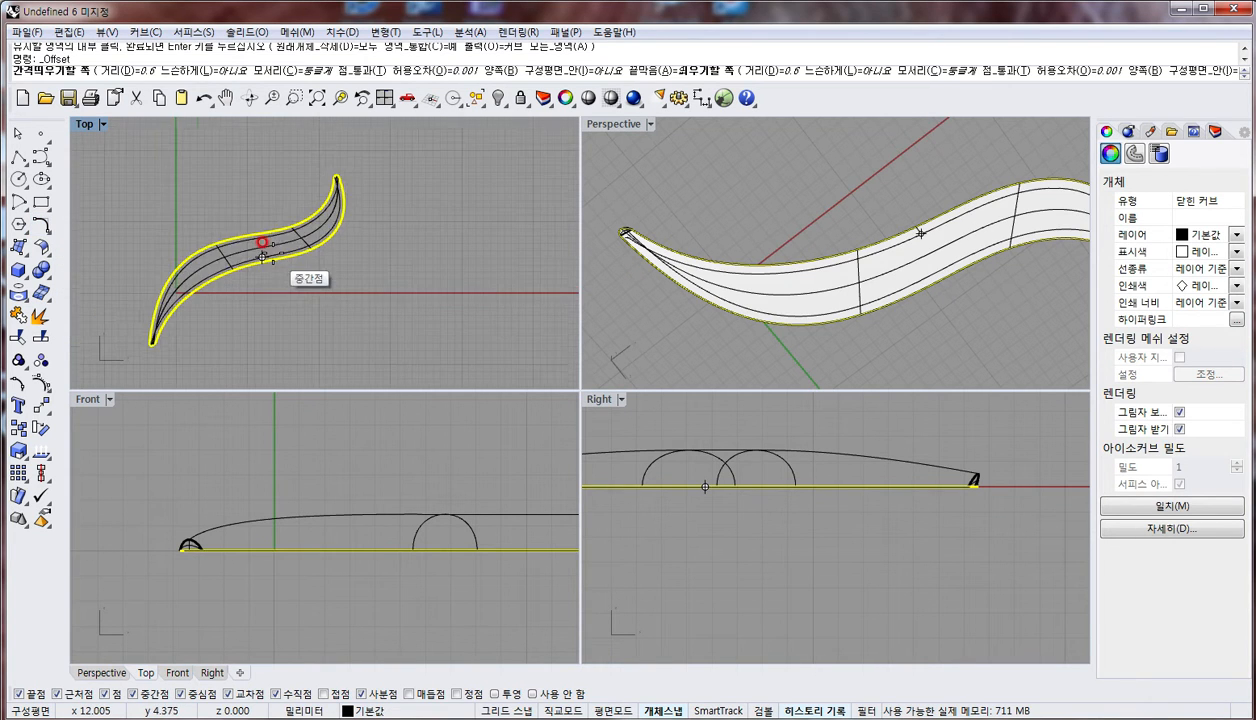
scroll(274, 246, up, 2)
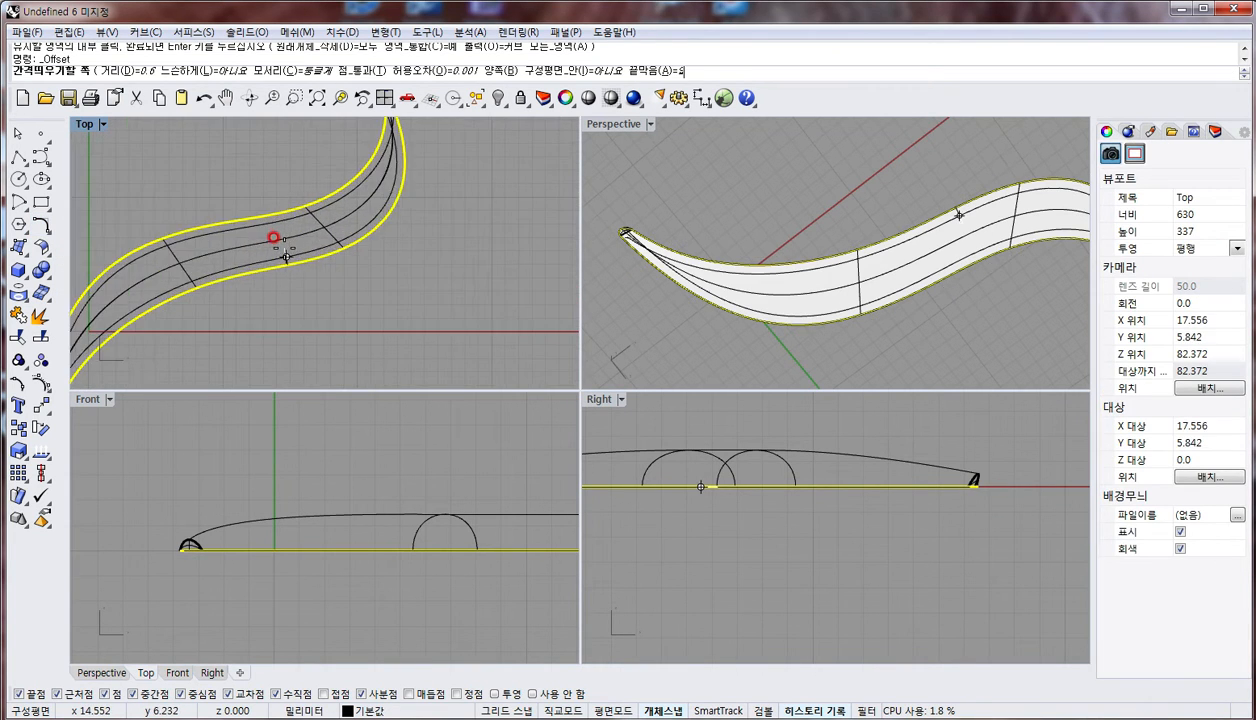
click(290, 252)
Extrude the inward-offset closed curve upward as a solid that rises well above the S-shaped body
right_drag(729, 322, 724, 374)
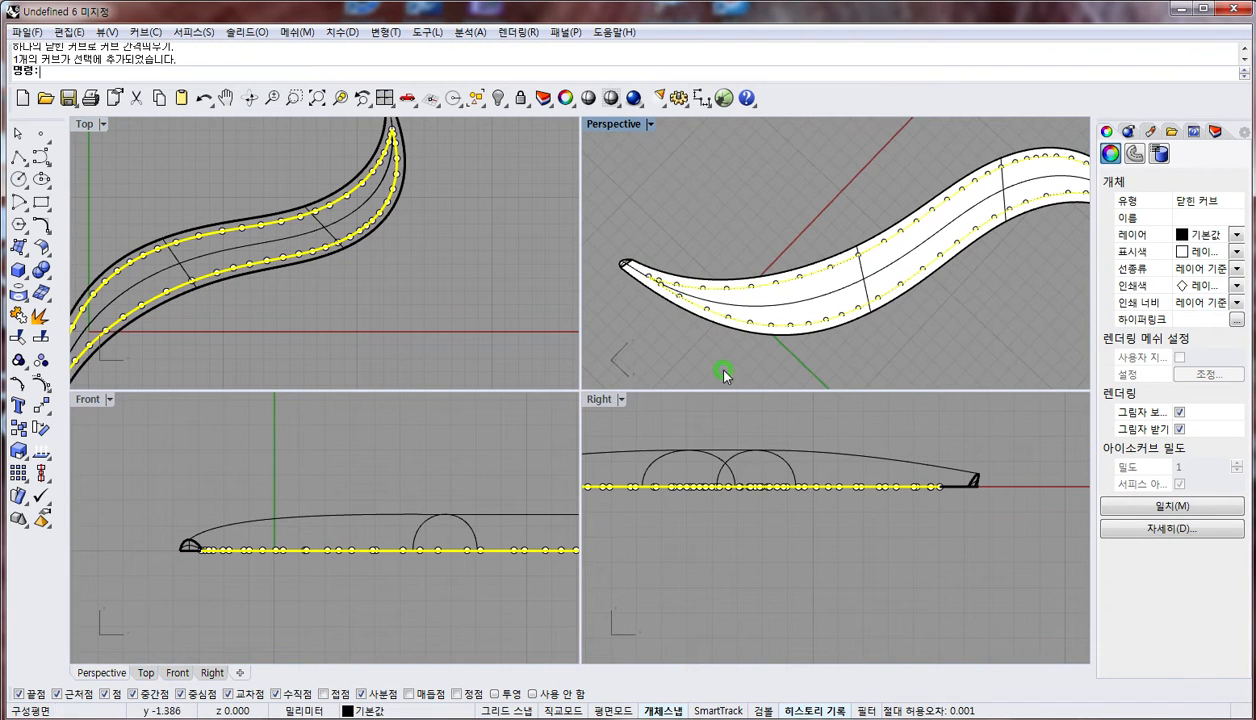
right_drag(800, 540, 817, 580)
scroll(826, 562, down, 6)
text(e)
key(Return)
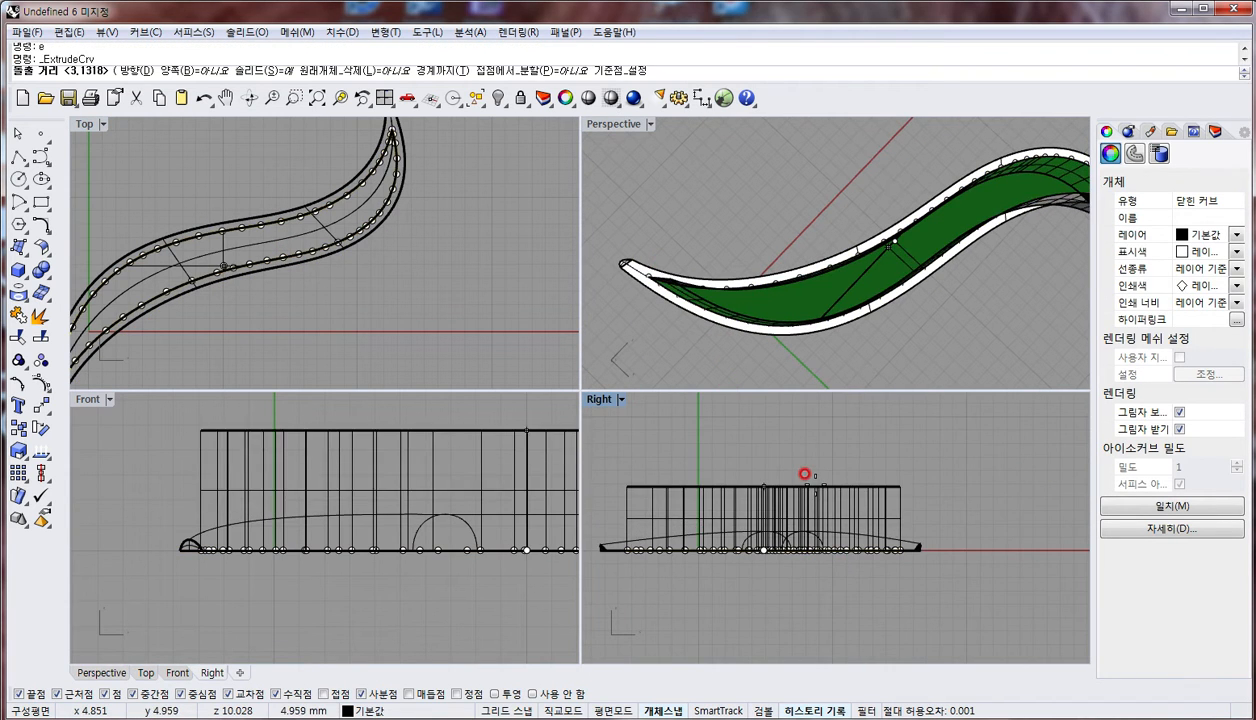
click(811, 450)
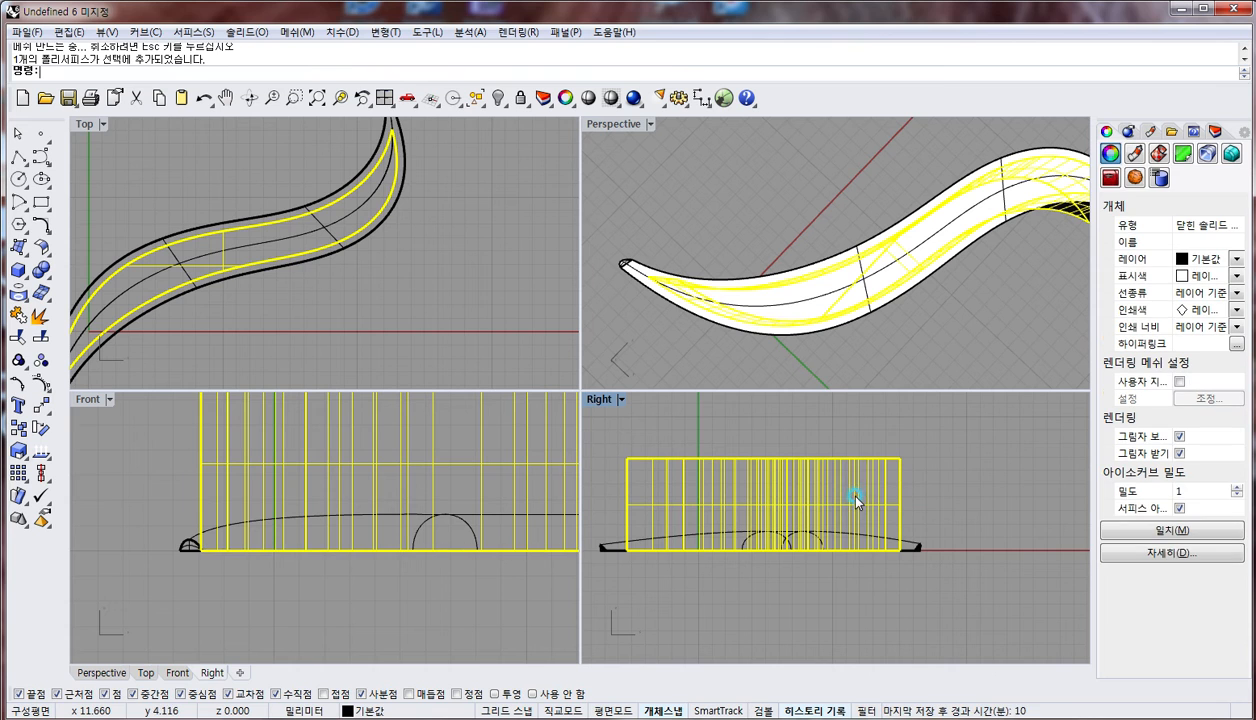
Move the extruded solid slightly down so it passes through the flat base of the S-shaped body
click(891, 492)
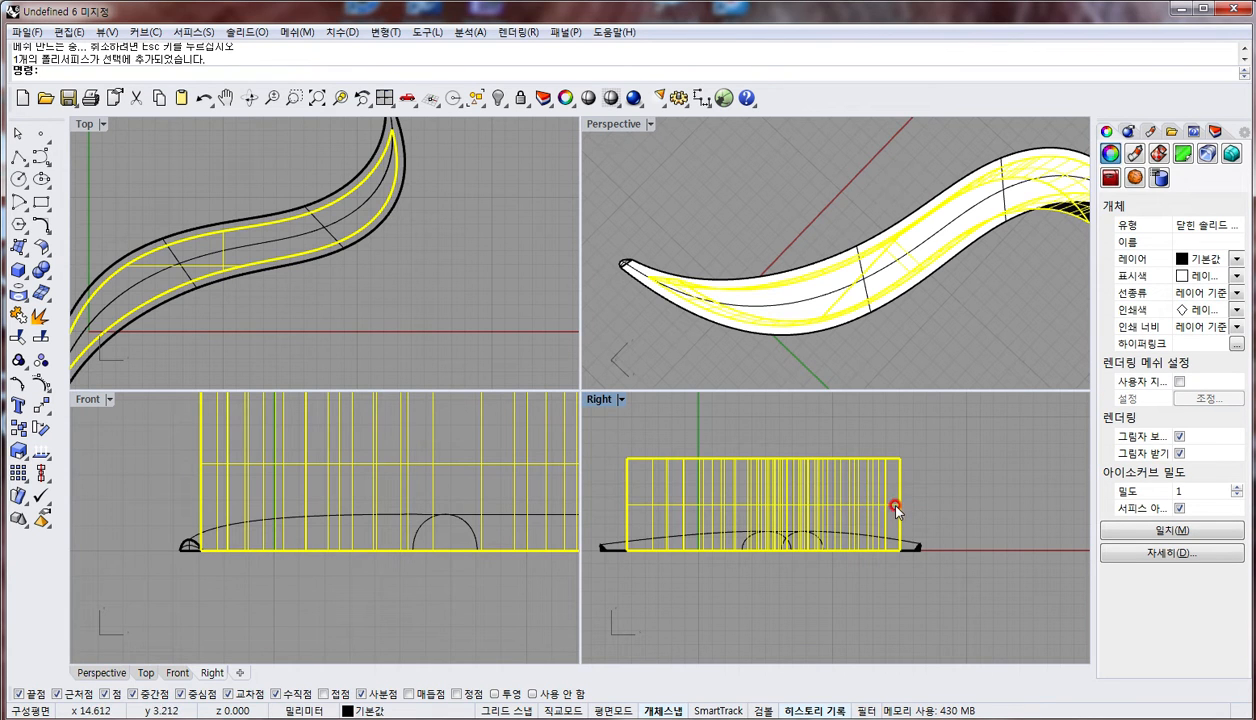
drag(895, 506, 895, 517)
click(828, 234)
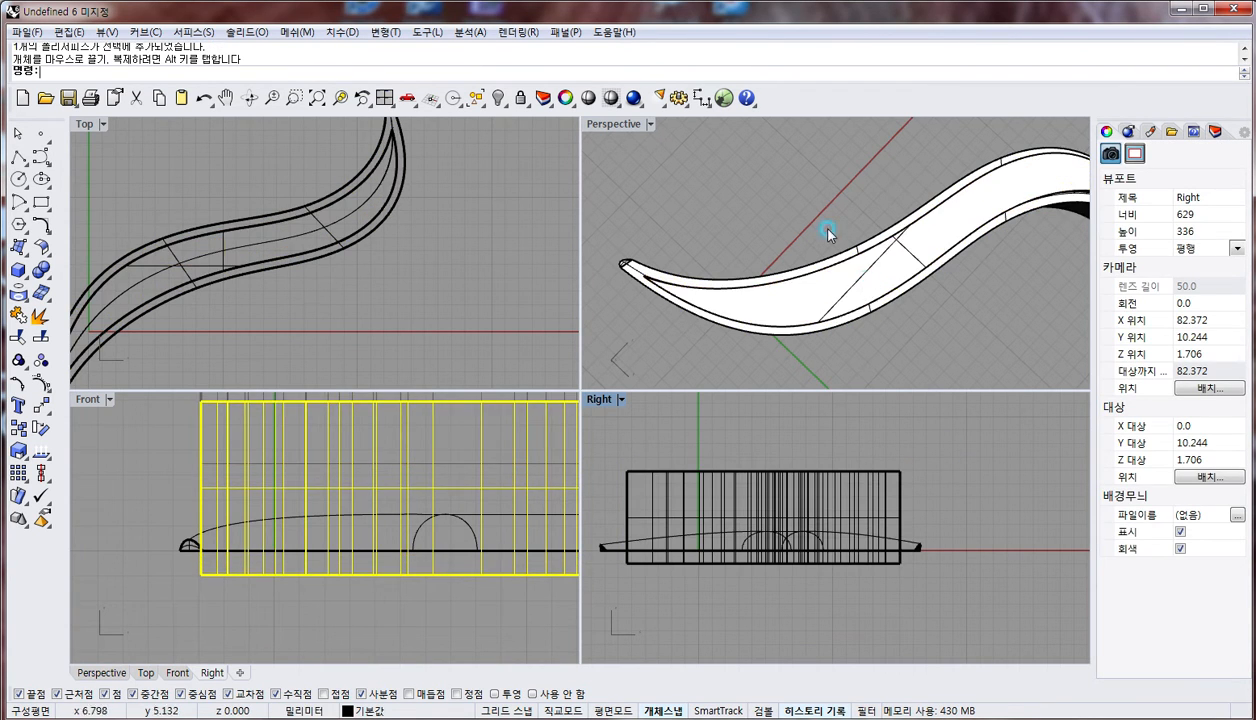
Try to subtract the extruded solid from the S-shaped body with BooleanDifference
right_drag(828, 234, 670, 288)
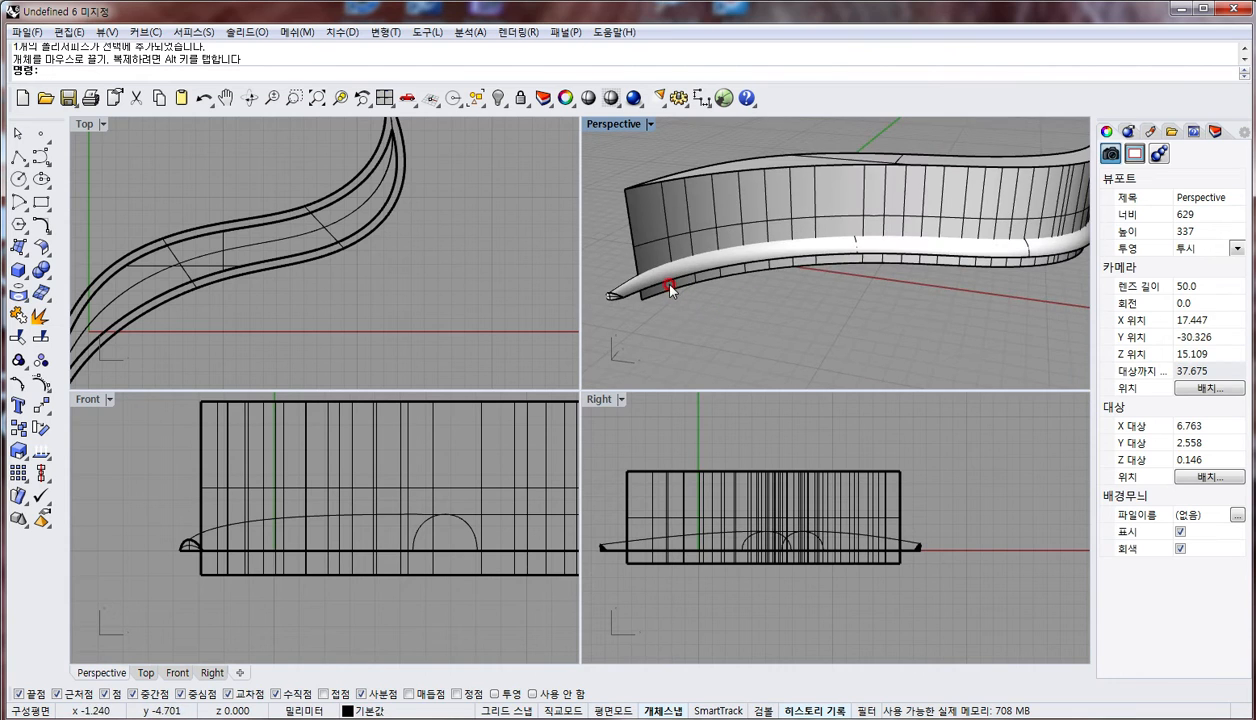
click(675, 270)
right_click(679, 250)
click(698, 230)
right_click(696, 228)
right_drag(696, 228, 703, 368)
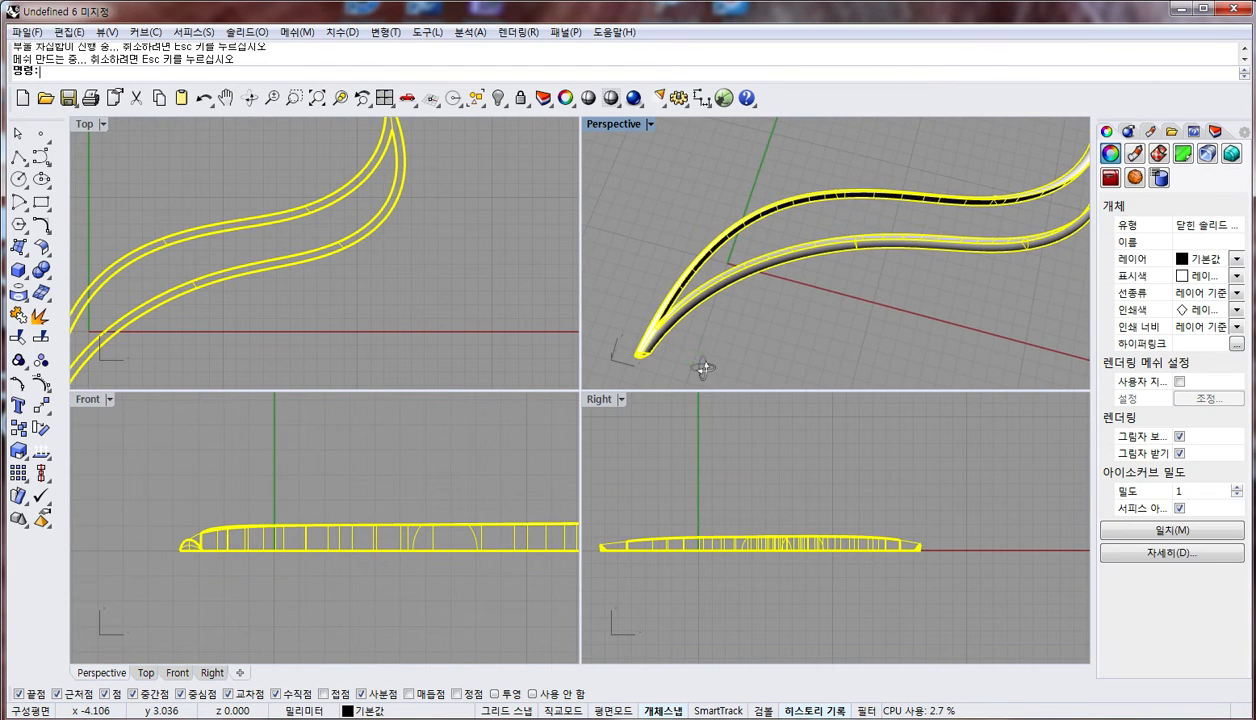
click(704, 370)
key(ctrl+z)
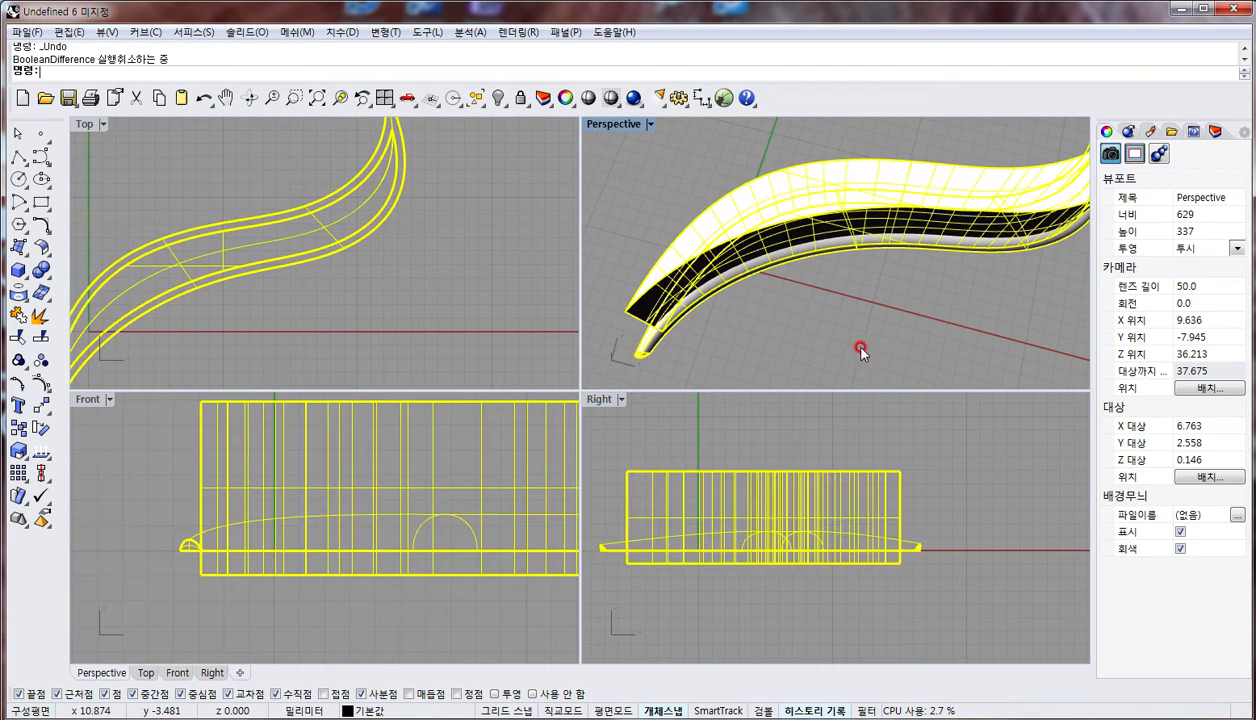
Select the S-shaped solid for copying and maximize the Right viewport around its tip
click(859, 350)
right_drag(708, 356, 681, 225)
scroll(680, 228, up, 4)
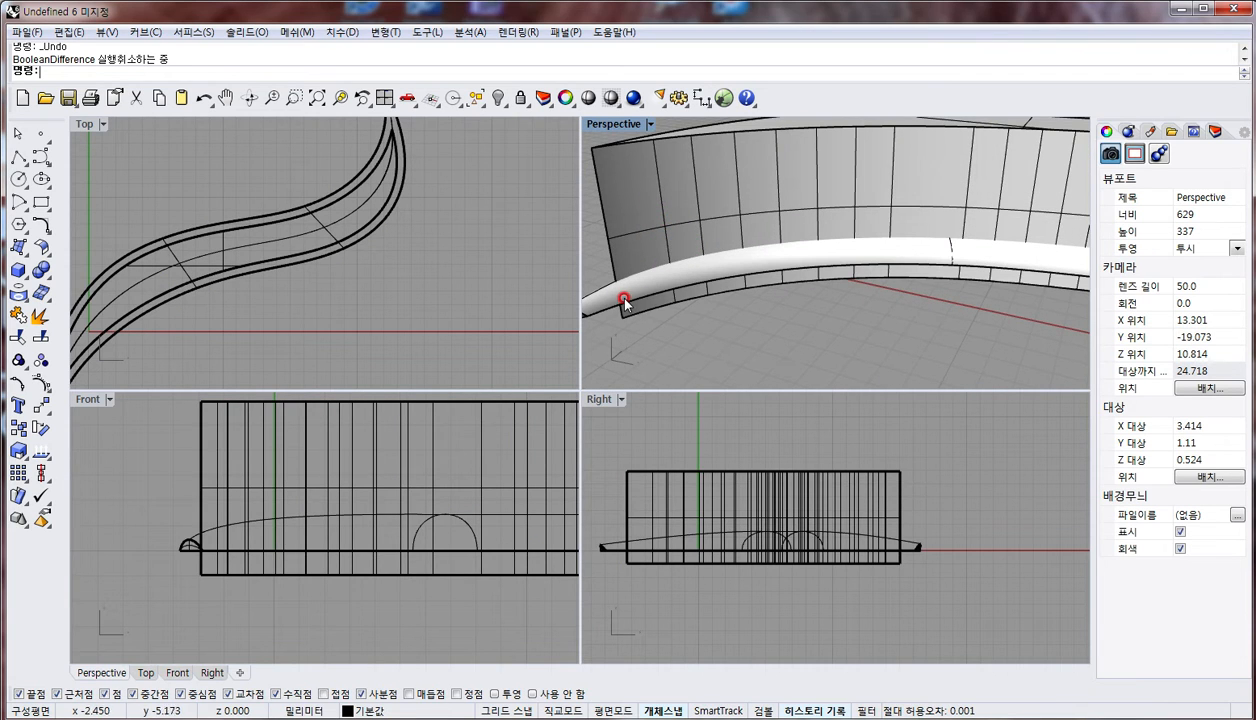
click(624, 303)
click(660, 339)
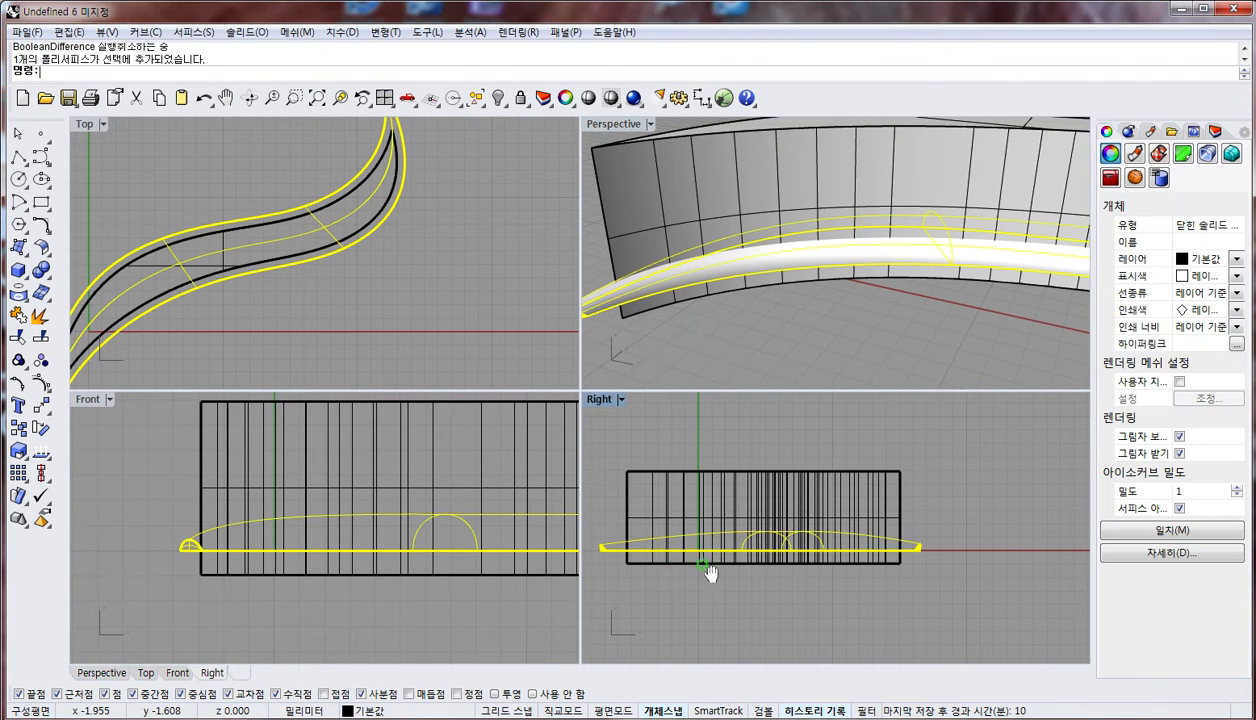
scroll(708, 571, up, 5)
text(c)
key(Return)
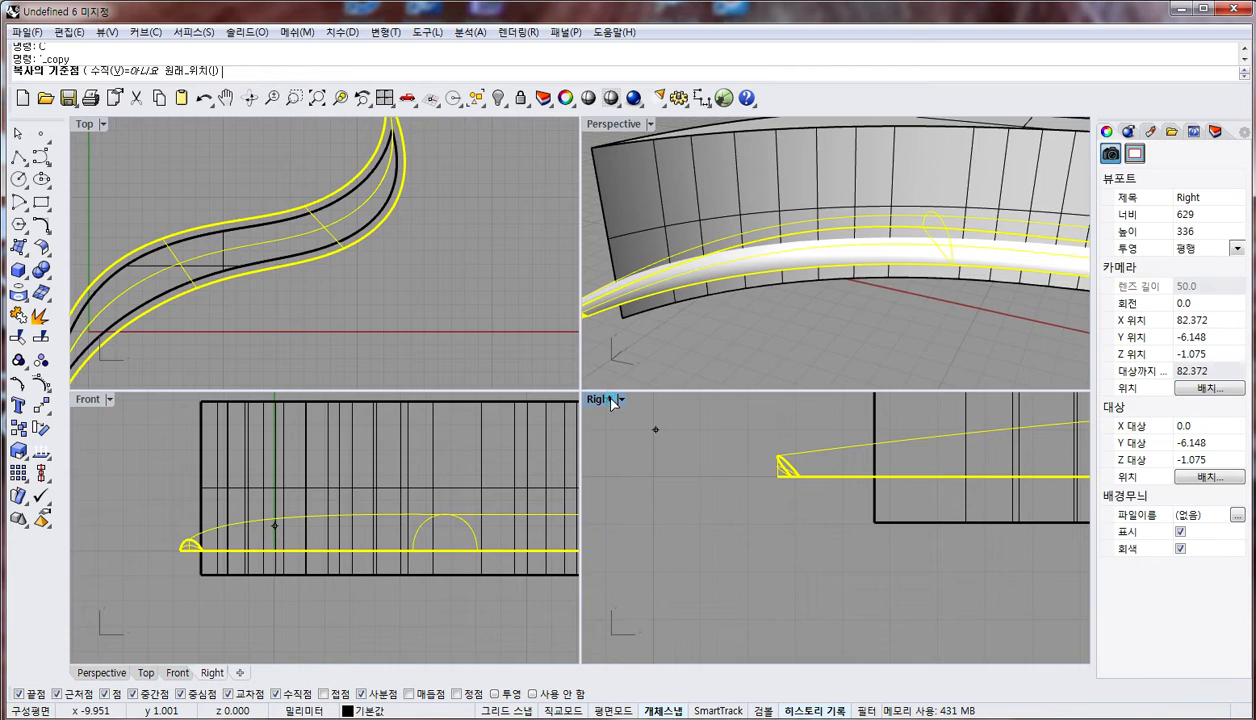
double_click(600, 399)
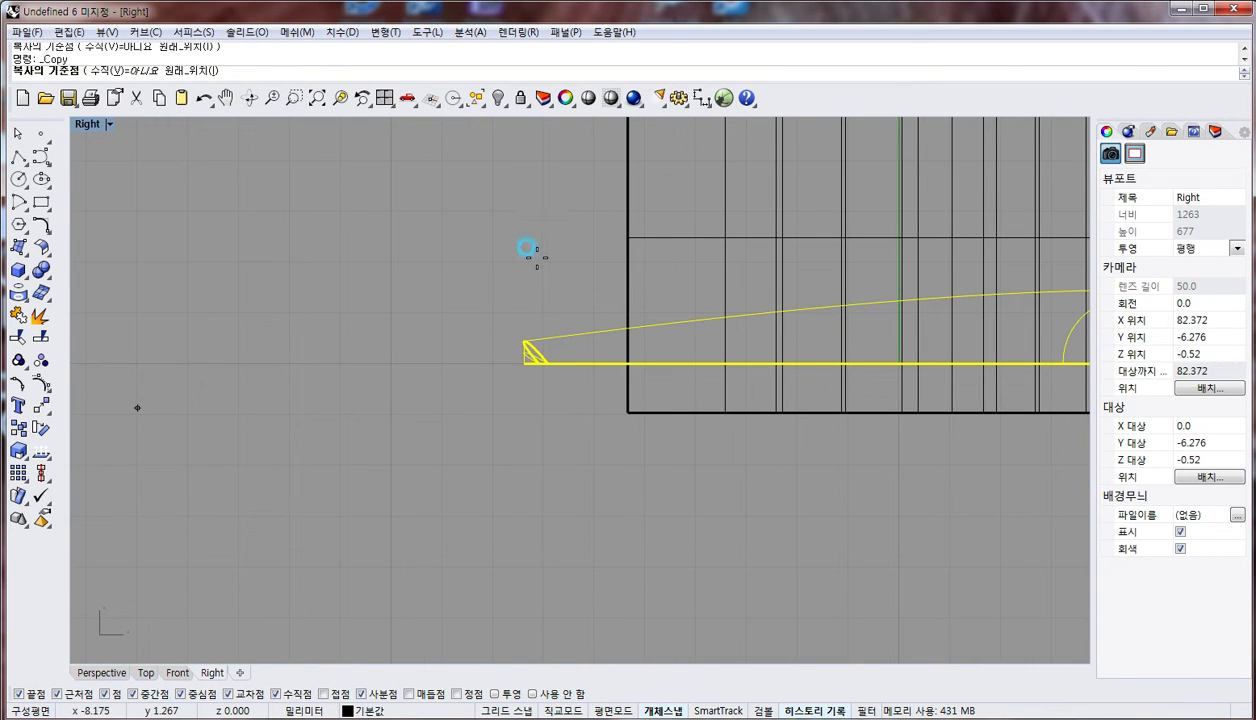
Try to copy the S-shaped solid 0.6 mm downward in the Right view
click(422, 251)
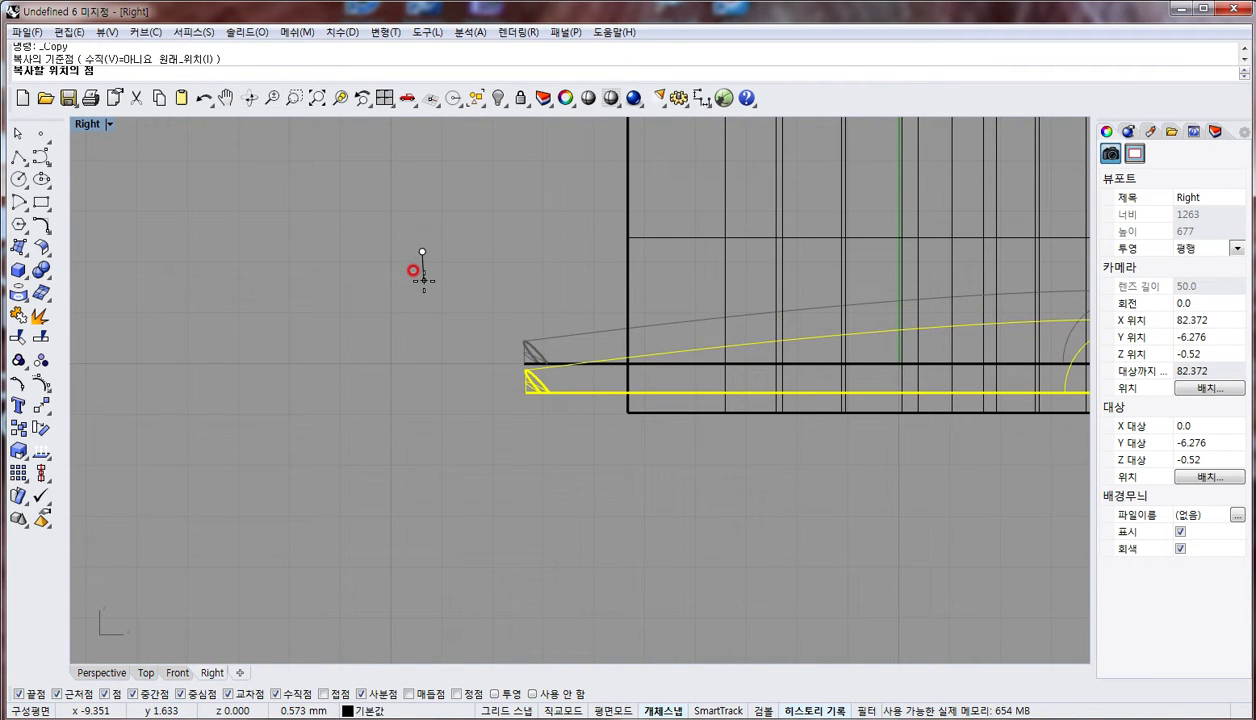
text(.6)
key(Return)
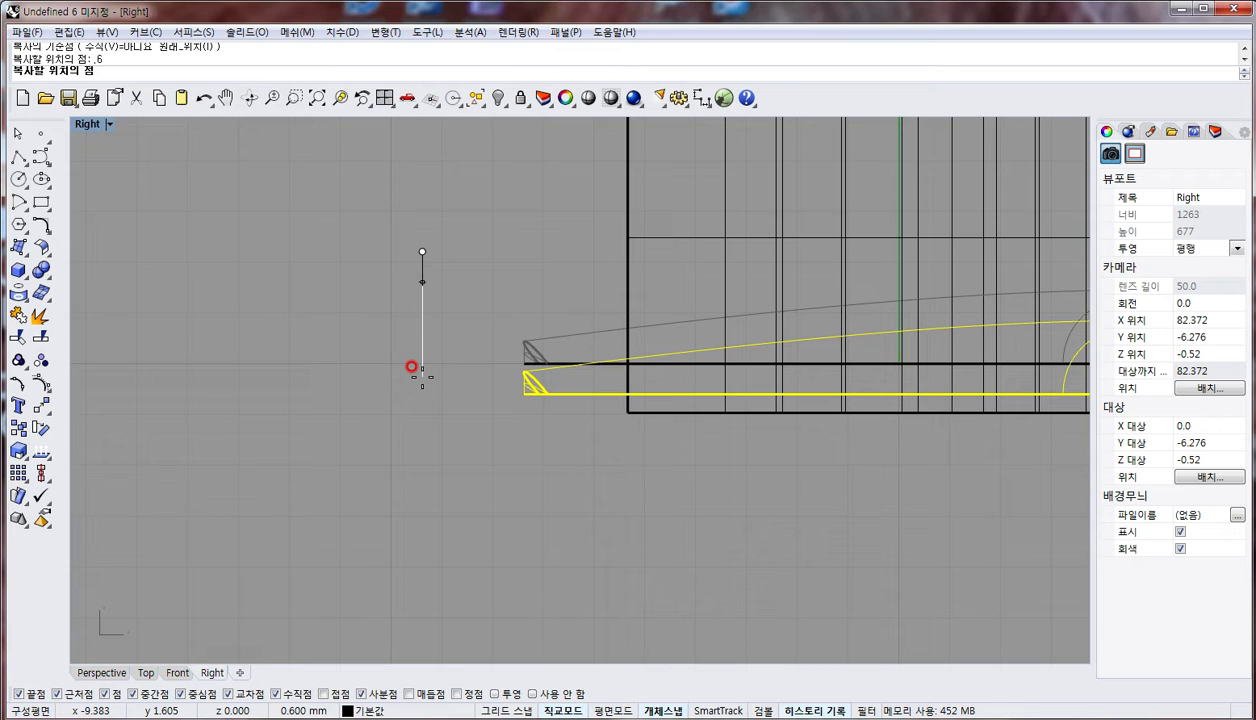
click(419, 437)
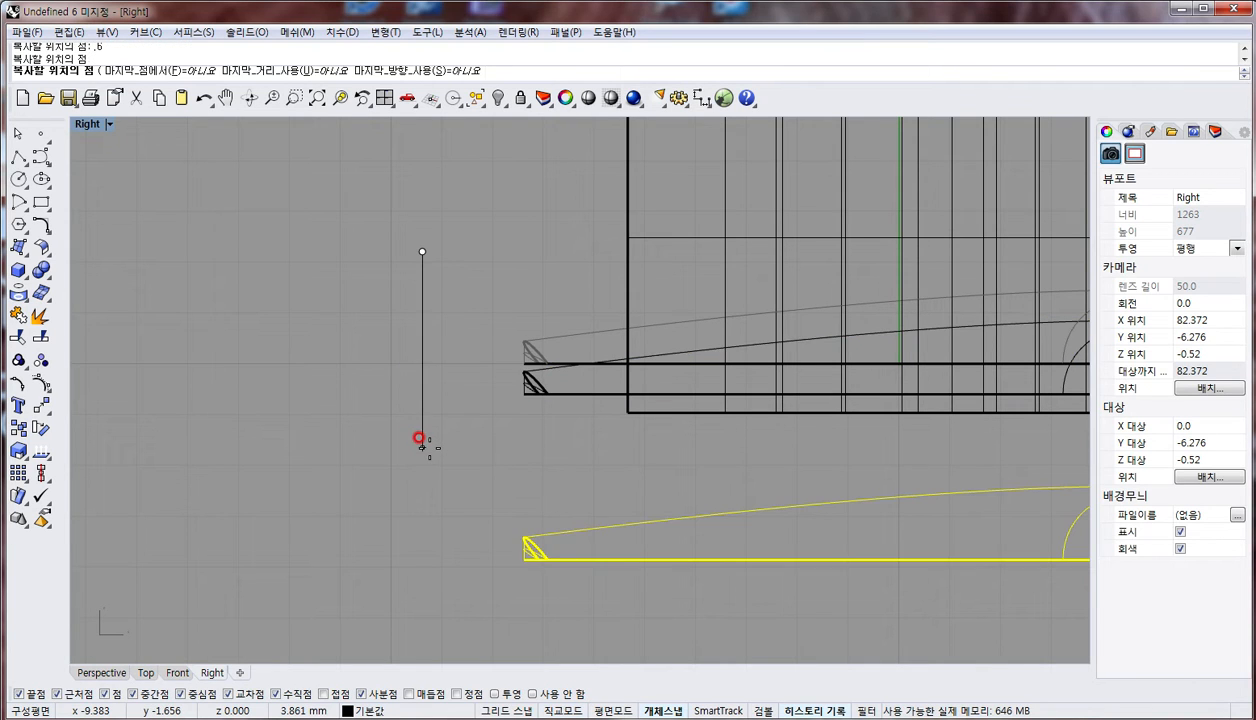
key(Escape)
key(ctrl+z)
right_click(393, 269)
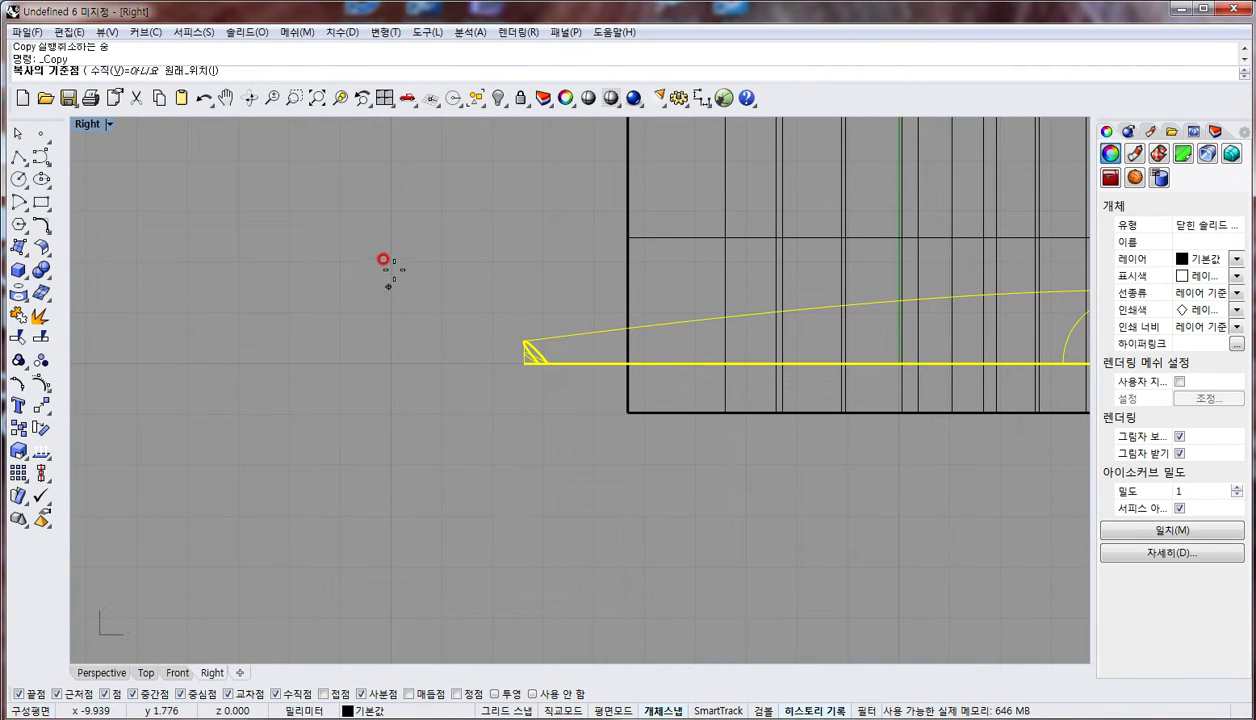
click(394, 270)
text(.6)
key(Return)
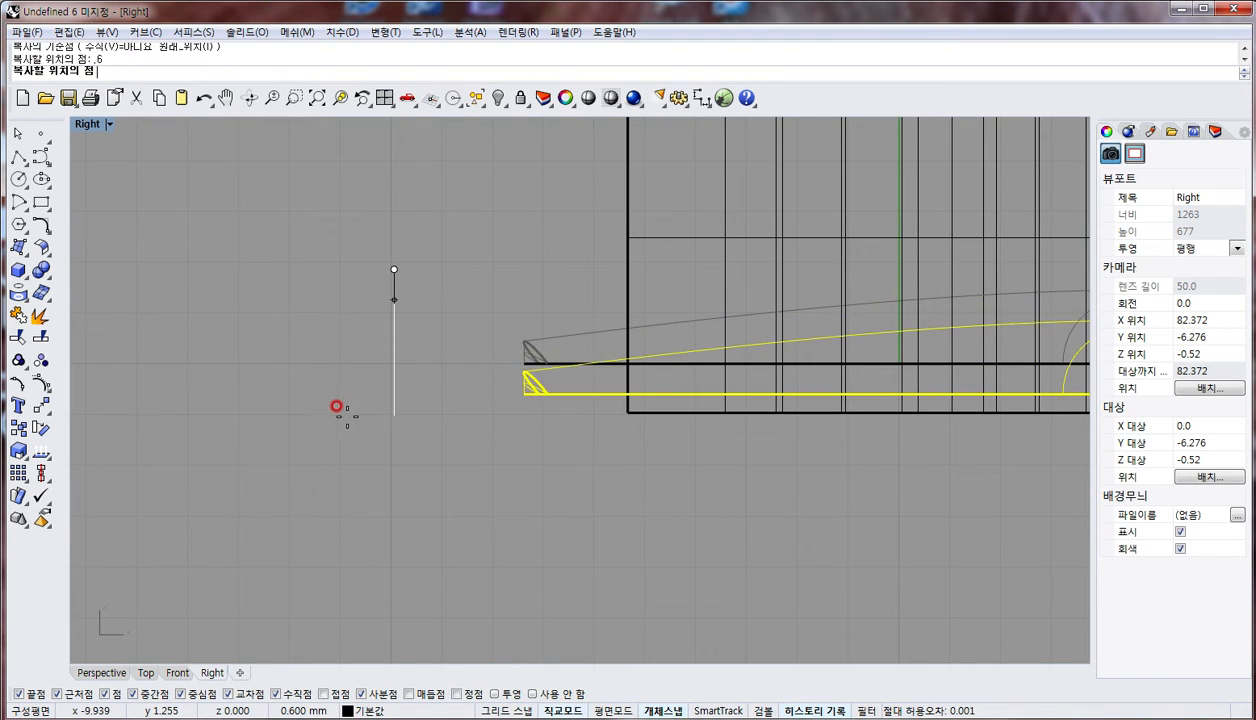
Place one copy of the selected S-shaped solid 0.6 mm straight below the original
click(18, 427)
click(370, 292)
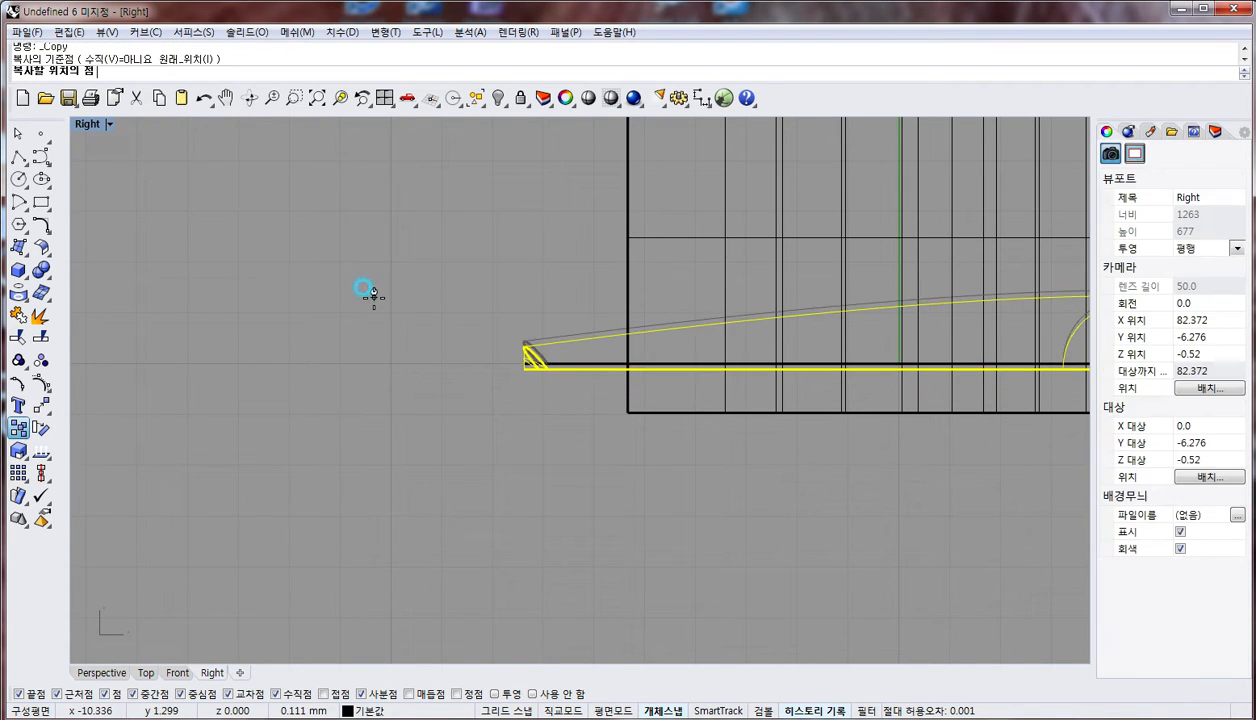
text(.6)
key(Return)
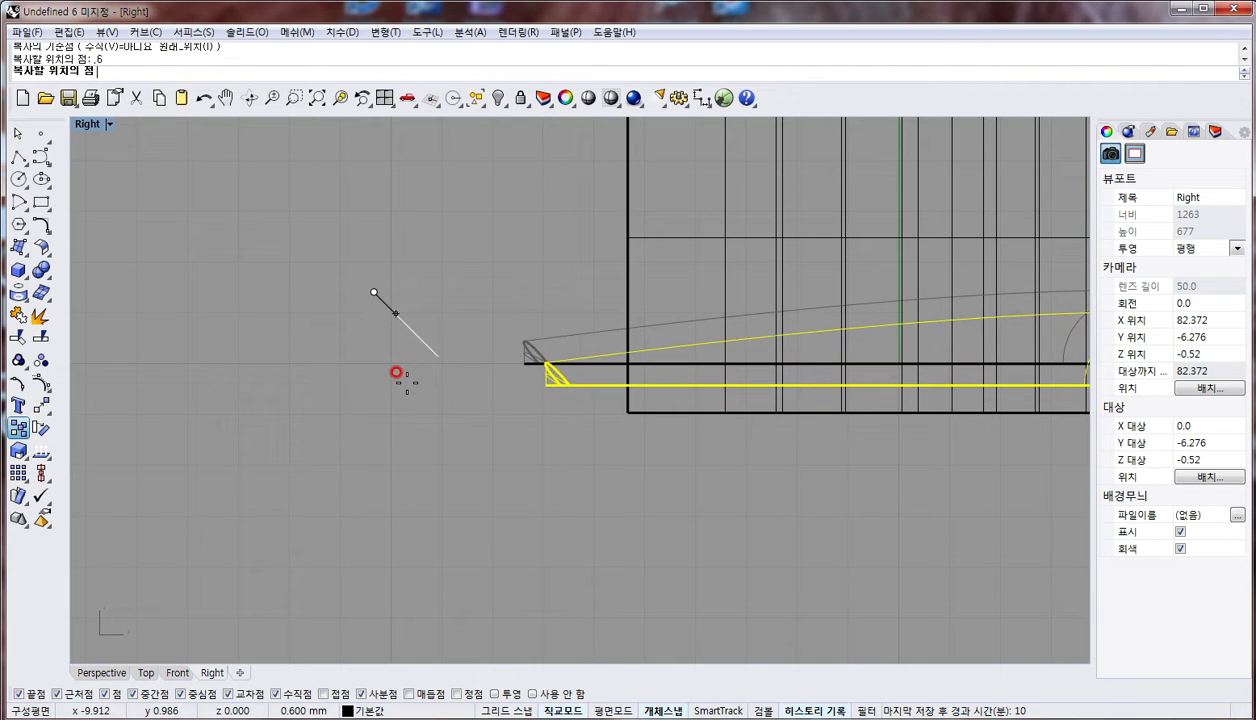
click(401, 383)
right_click(402, 395)
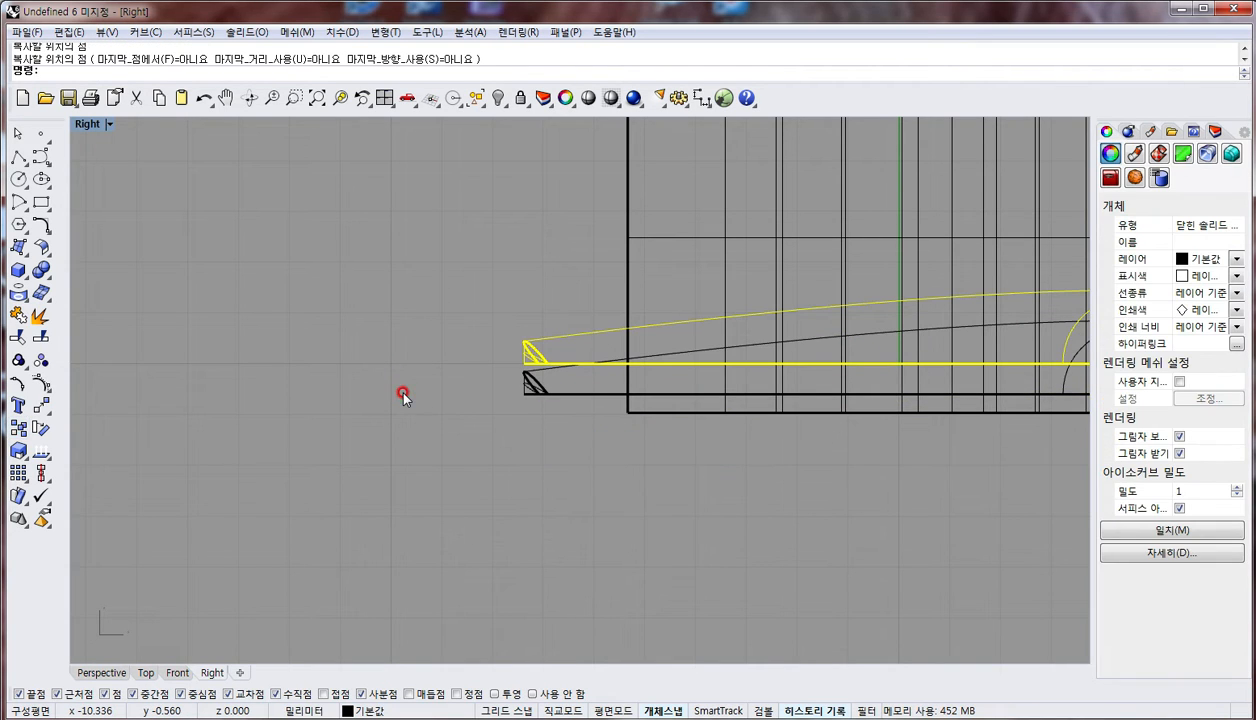
Highlight the lowered copy together with the extruded solid to check how they overlap
click(552, 485)
click(548, 398)
right_drag(405, 422, 222, 426)
scroll(402, 432, down, 4)
click(436, 320)
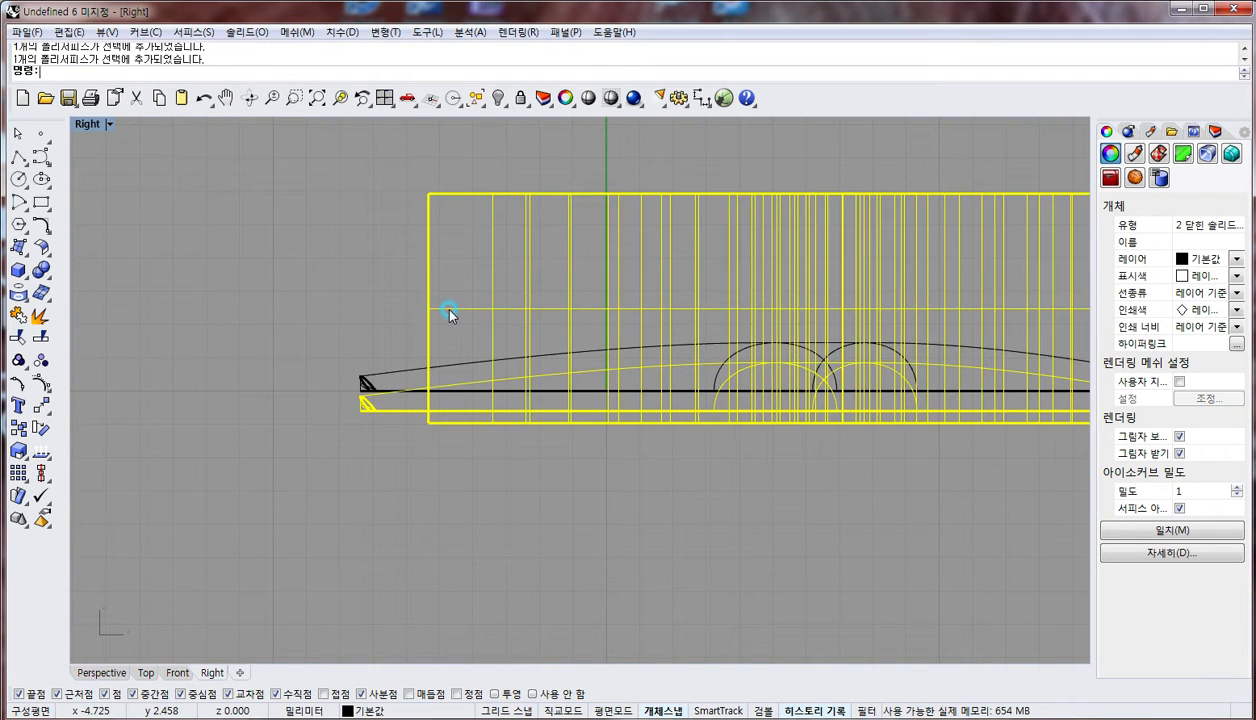
click(362, 452)
scroll(470, 375, up, 2)
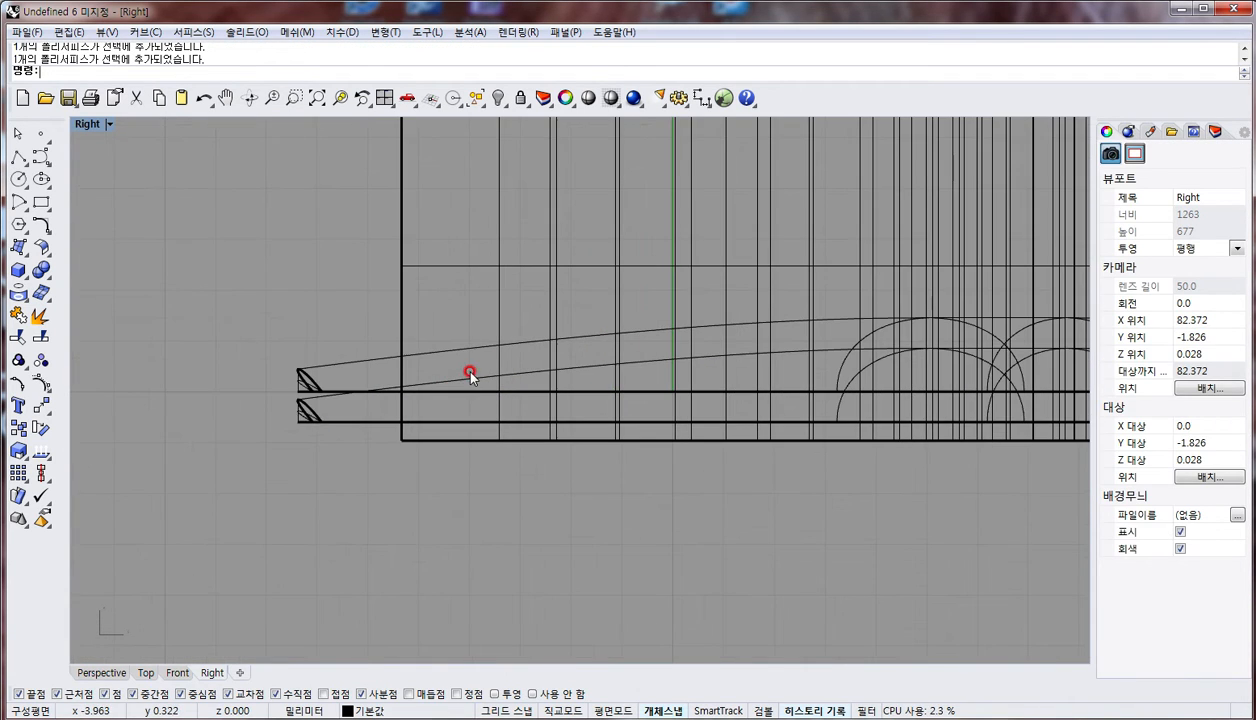
Intersect the lowered S-shaped copy with the extruded solid using BooleanIntersection to form the inner core
click(48, 276)
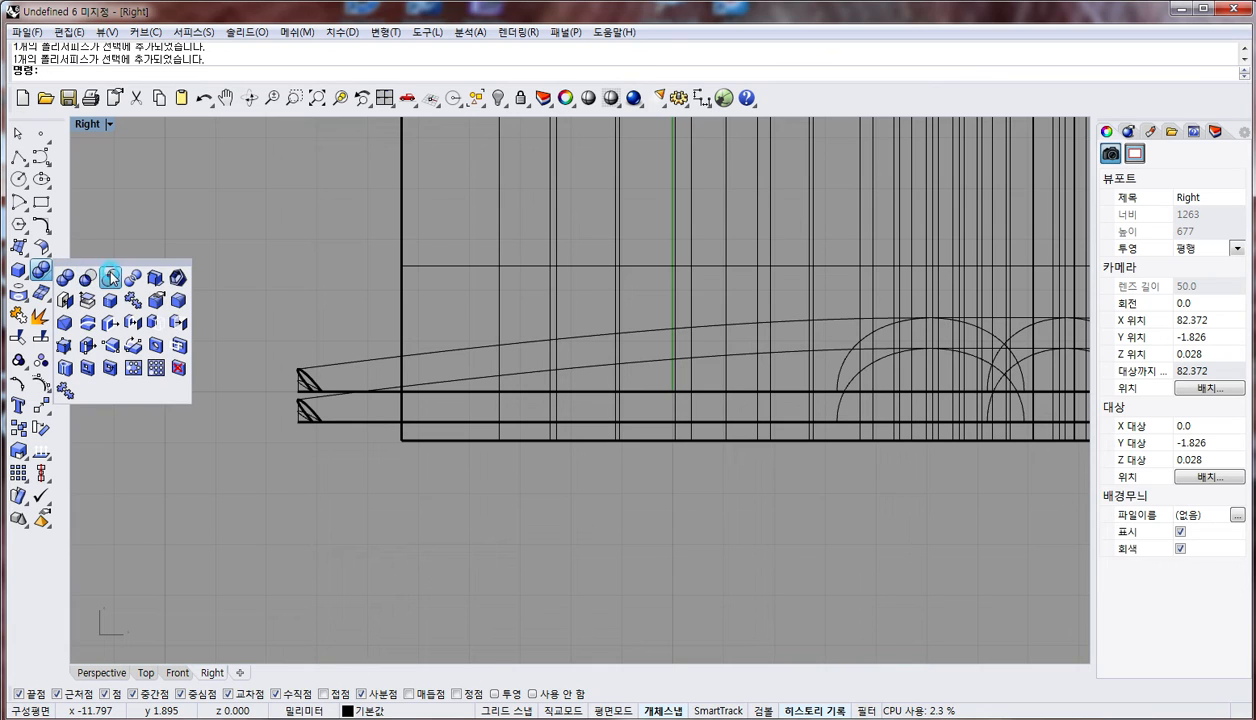
drag(112, 263, 170, 300)
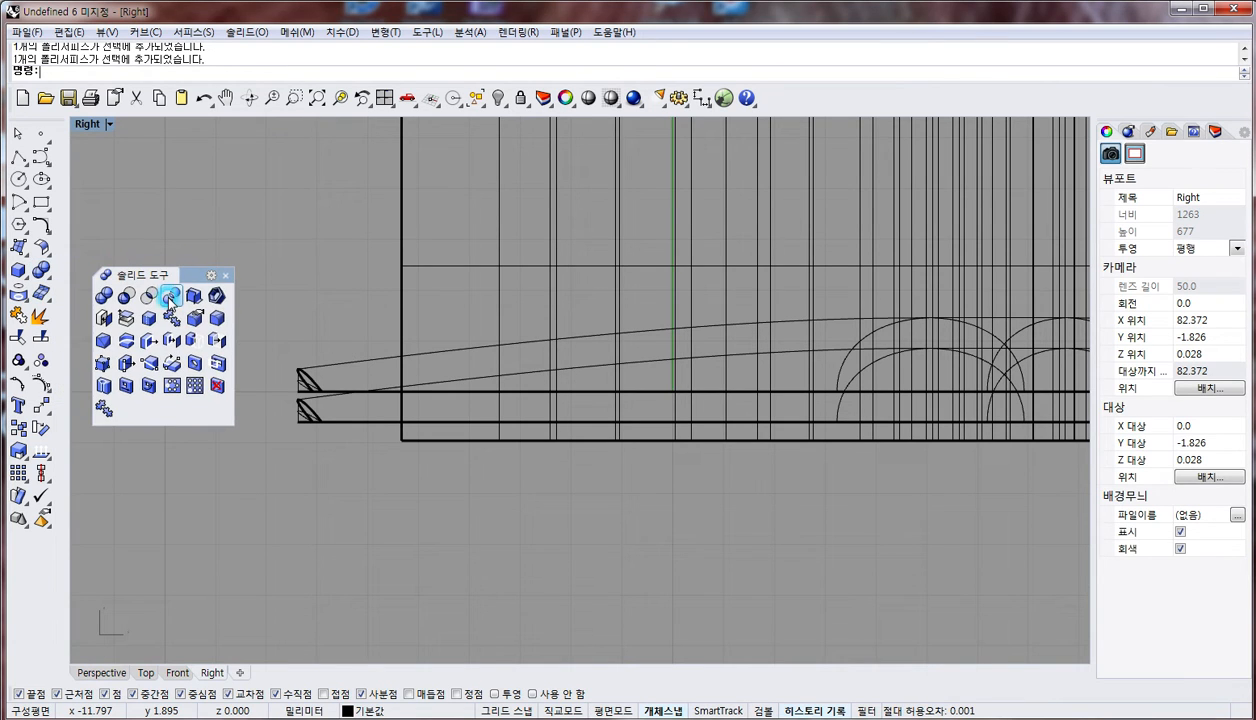
click(150, 296)
click(376, 421)
key(Return)
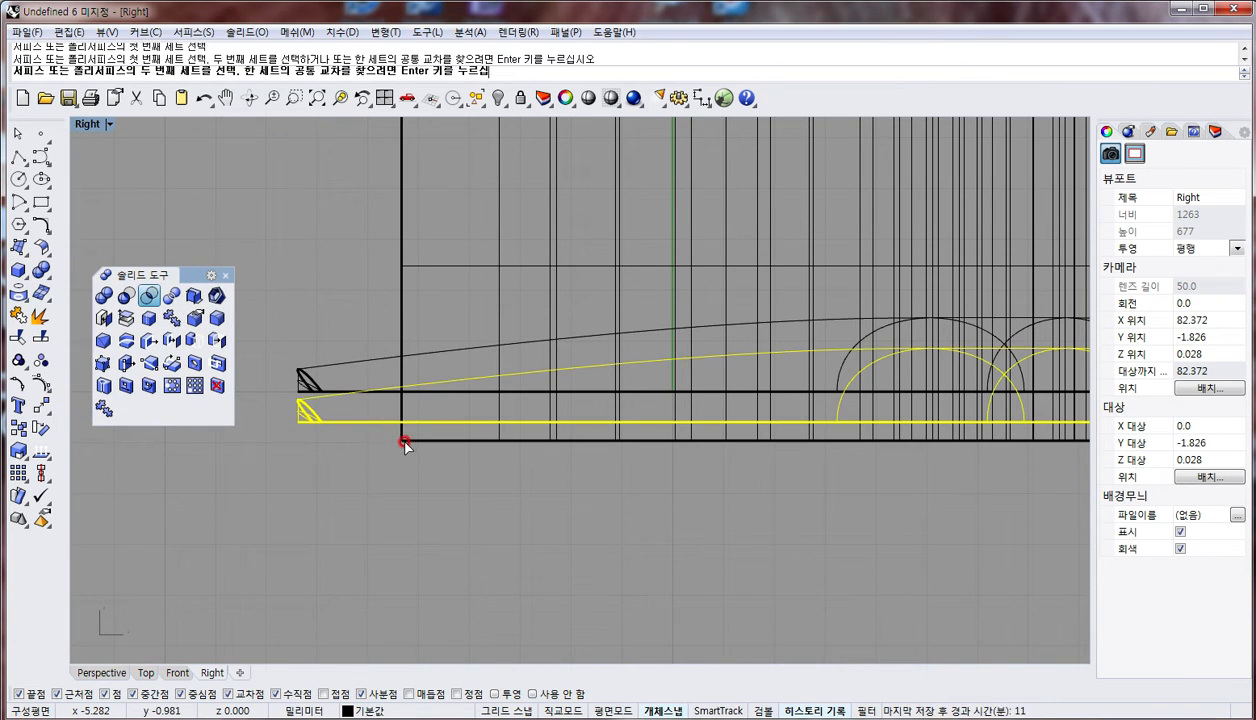
click(404, 441)
key(Return)
Return to the four-viewport layout and examine the inner core against the S-shaped body from below
click(431, 424)
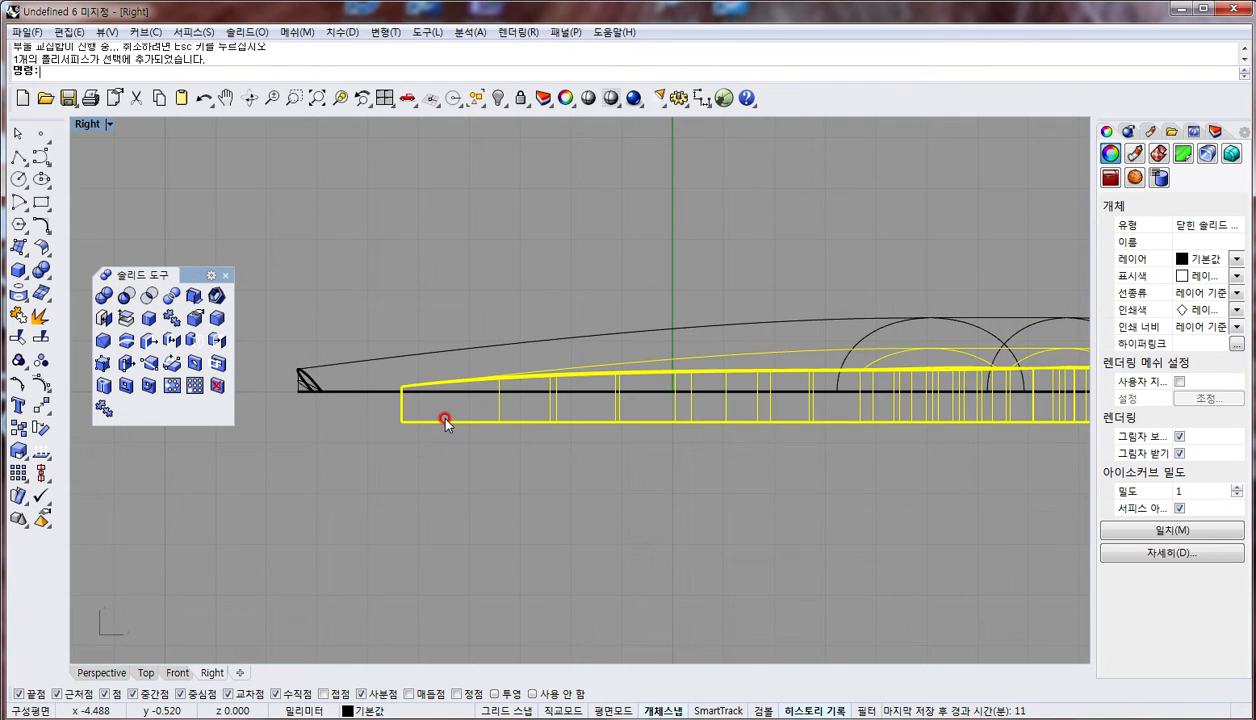
key(F4)
right_drag(732, 238, 703, 321)
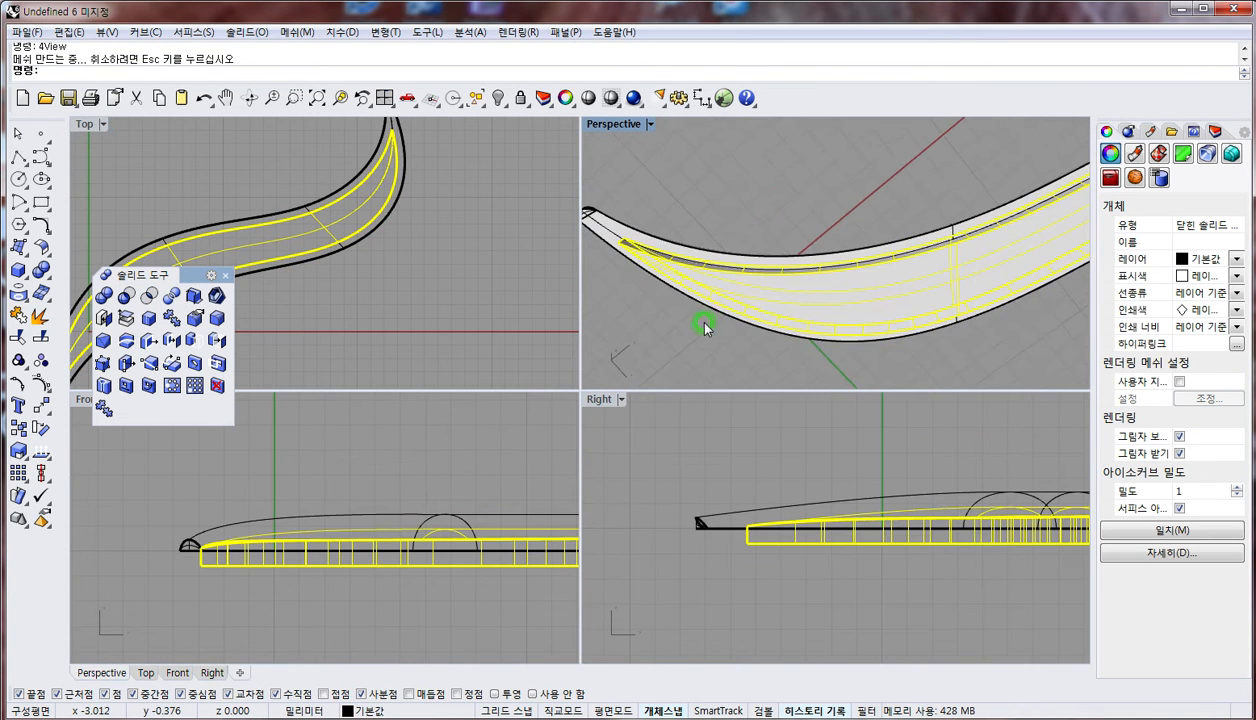
click(698, 321)
right_drag(679, 190, 666, 277)
click(601, 227)
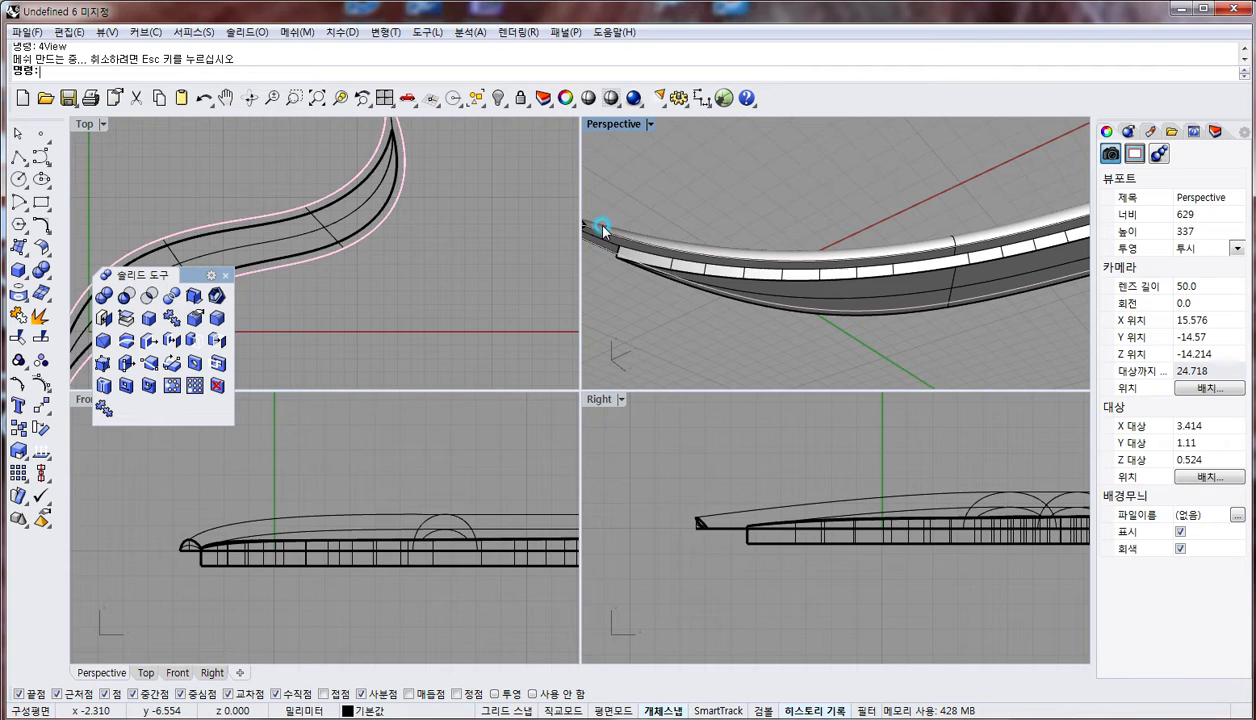
click(622, 213)
scroll(603, 241, up, 10)
Try to subtract the inner core from the S-shaped solid with BooleanDifference
click(603, 241)
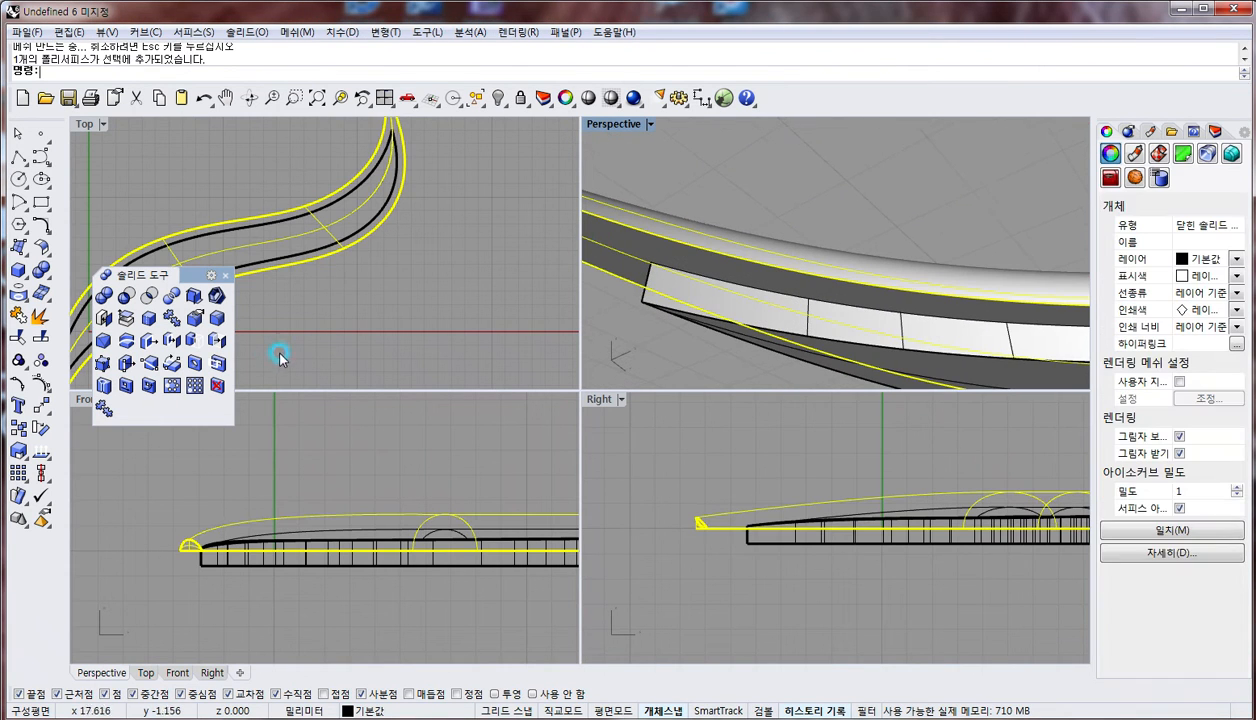
click(126, 297)
click(785, 314)
right_click(771, 296)
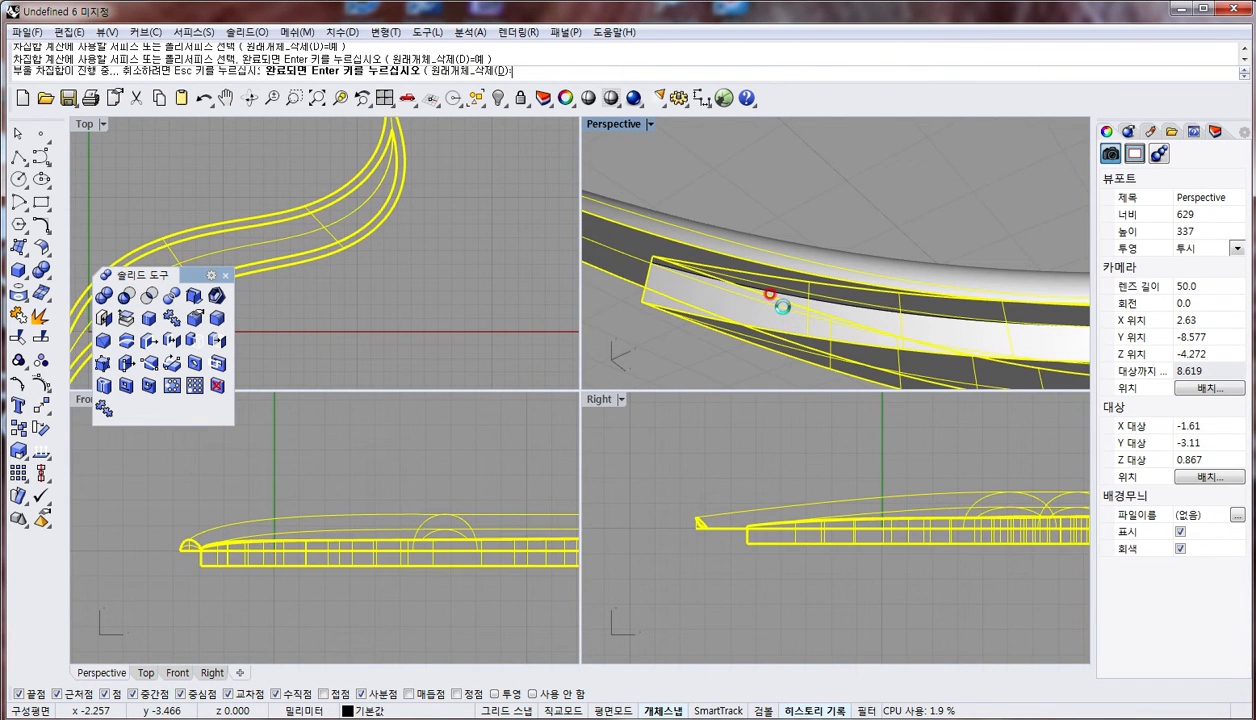
scroll(782, 293, down, 6)
key(ctrl+z)
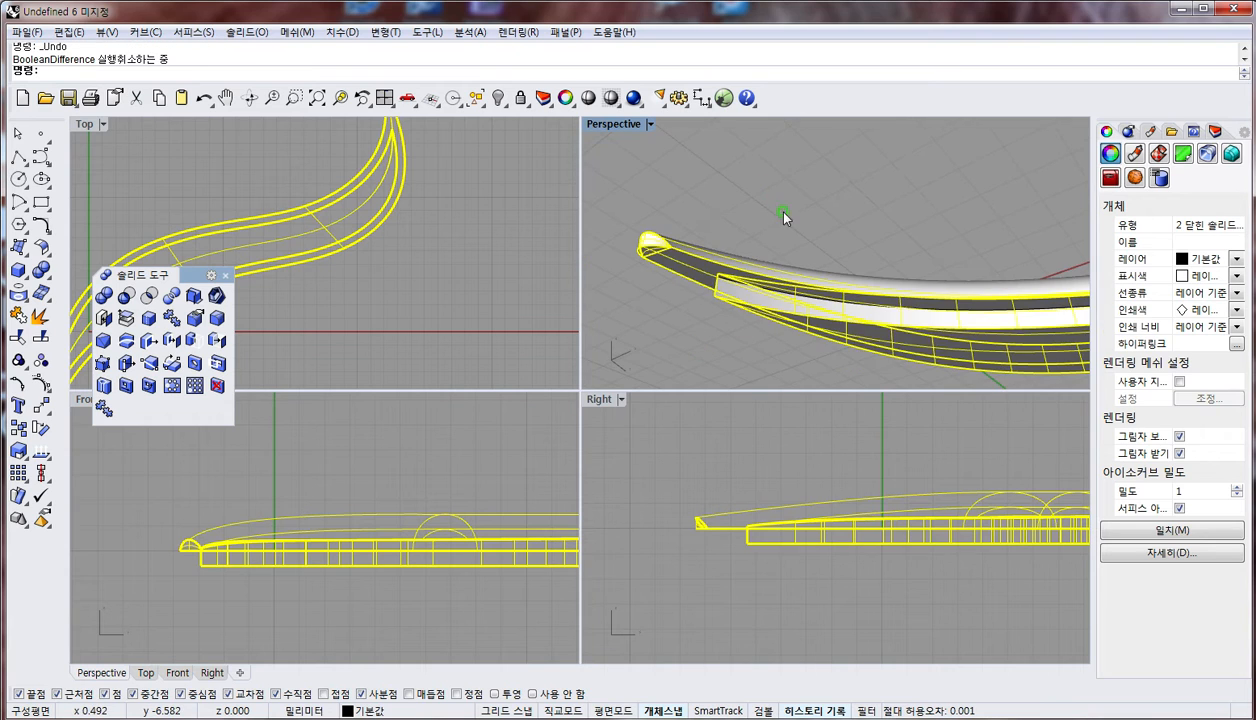
Maximize the Perspective viewport and extract the flat underside surface from the S-shaped solid with ExtractSrf
double_click(593, 124)
right_drag(580, 296, 392, 457)
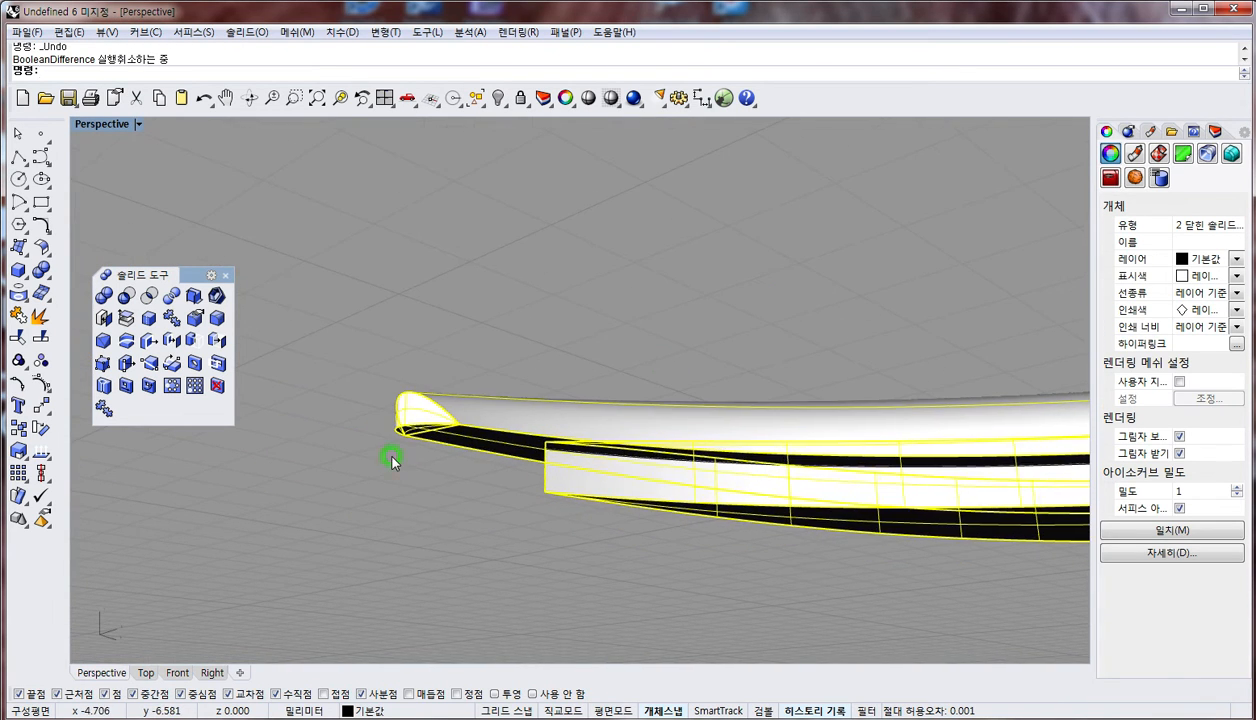
click(392, 459)
scroll(460, 481, up, 7)
middle_click(461, 481)
click(481, 493)
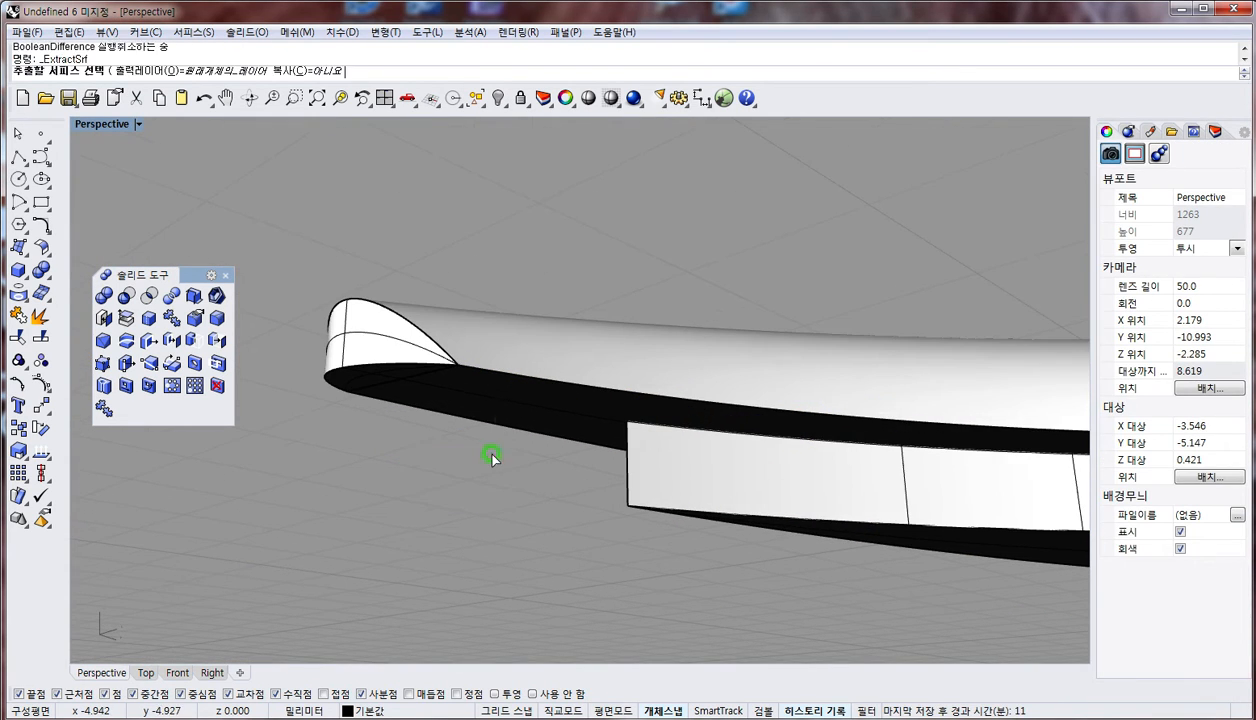
click(505, 409)
right_click(451, 508)
click(549, 544)
right_drag(549, 544, 543, 437)
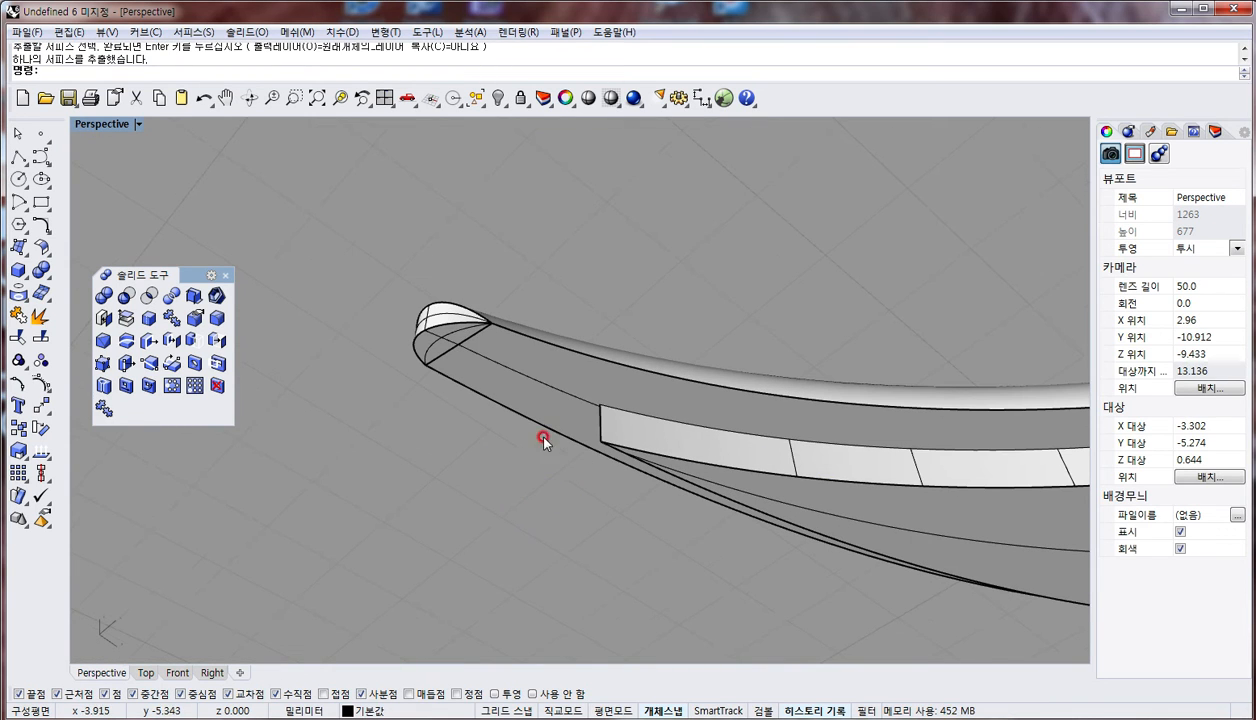
Retry subtracting the inner core from the S-shaped body with BooleanDifference
click(150, 308)
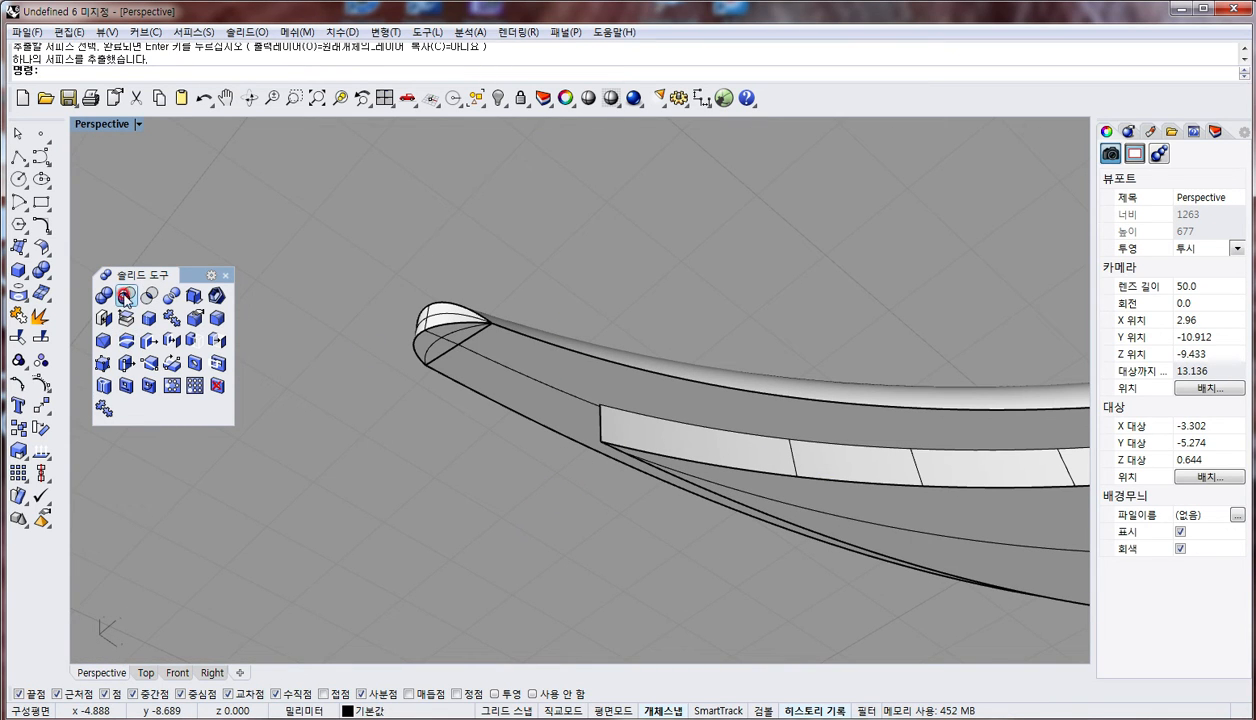
click(125, 296)
click(472, 317)
right_click(726, 454)
click(726, 456)
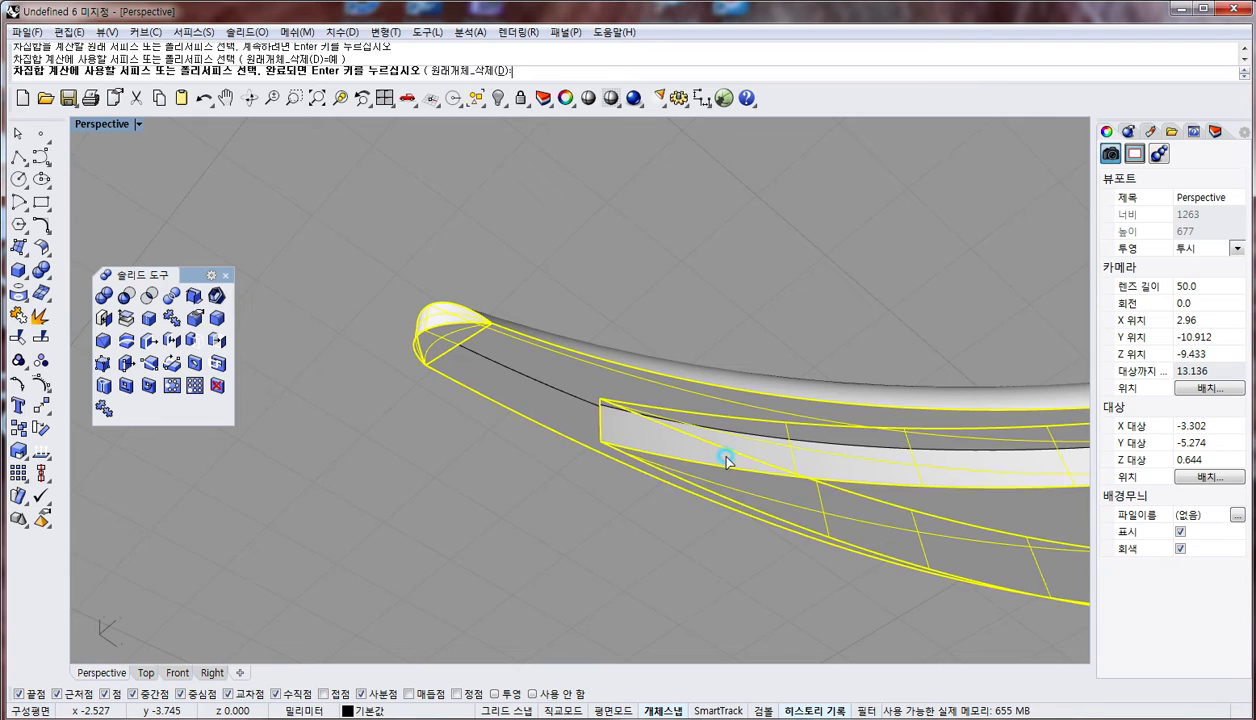
right_click(726, 457)
Run ShowEdges on all objects with naked edges displayed and examine the highlighted edges along the S-shaped body
click(41, 470)
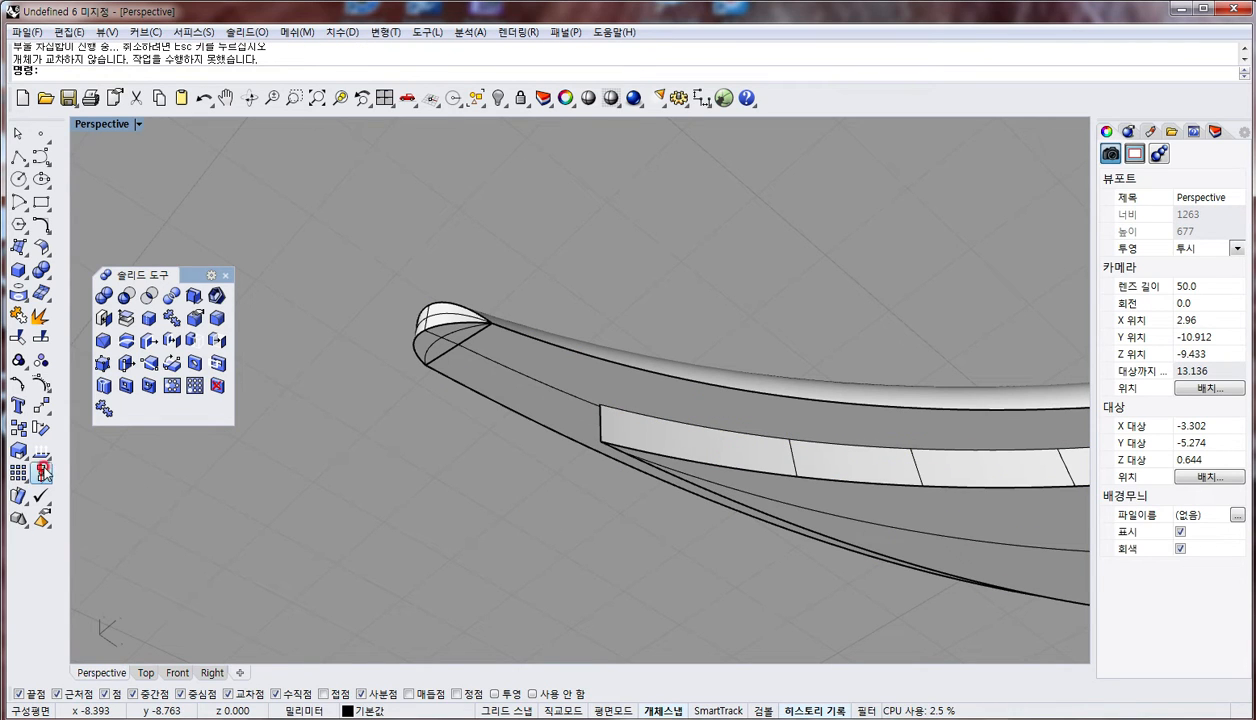
click(40, 452)
drag(113, 448, 157, 467)
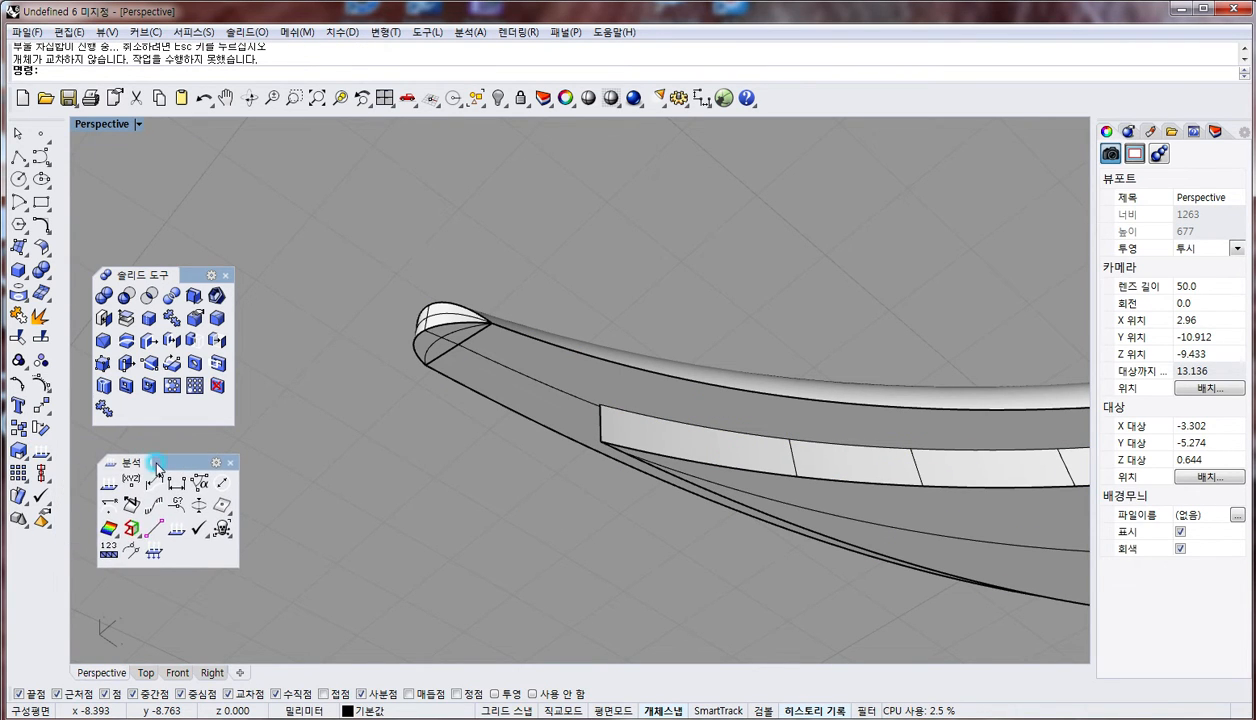
click(140, 529)
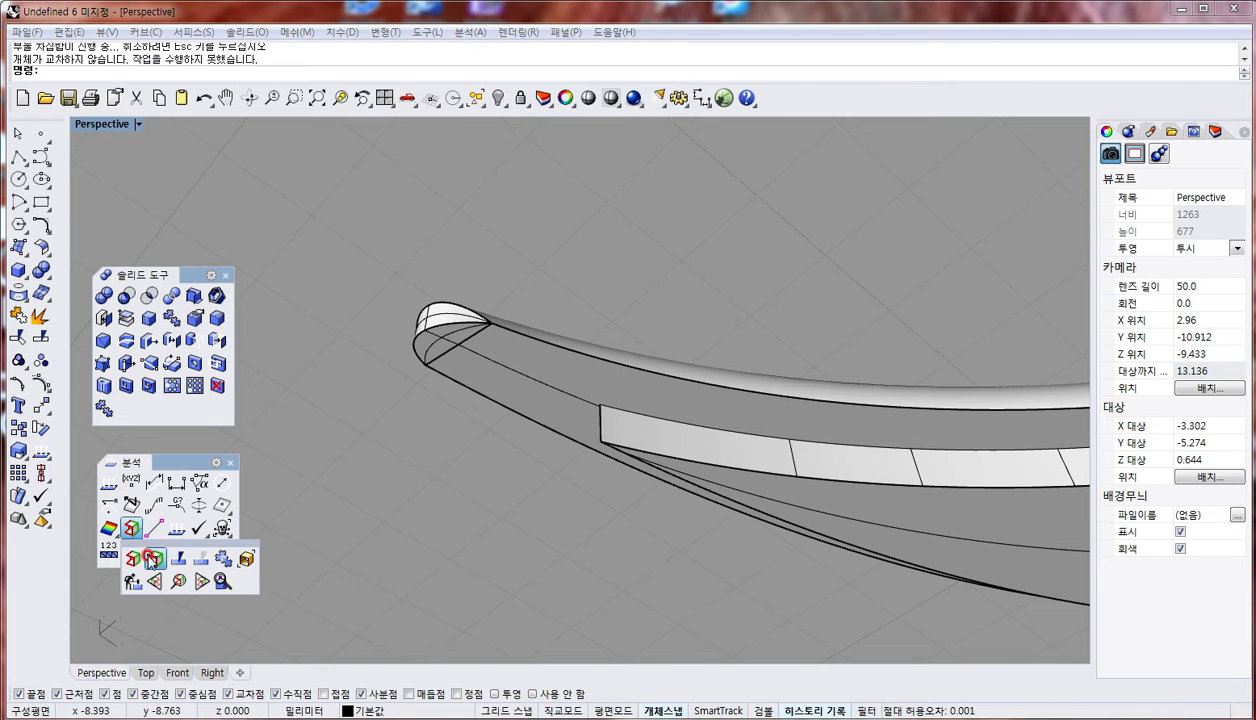
click(129, 560)
key(ctrl+a)
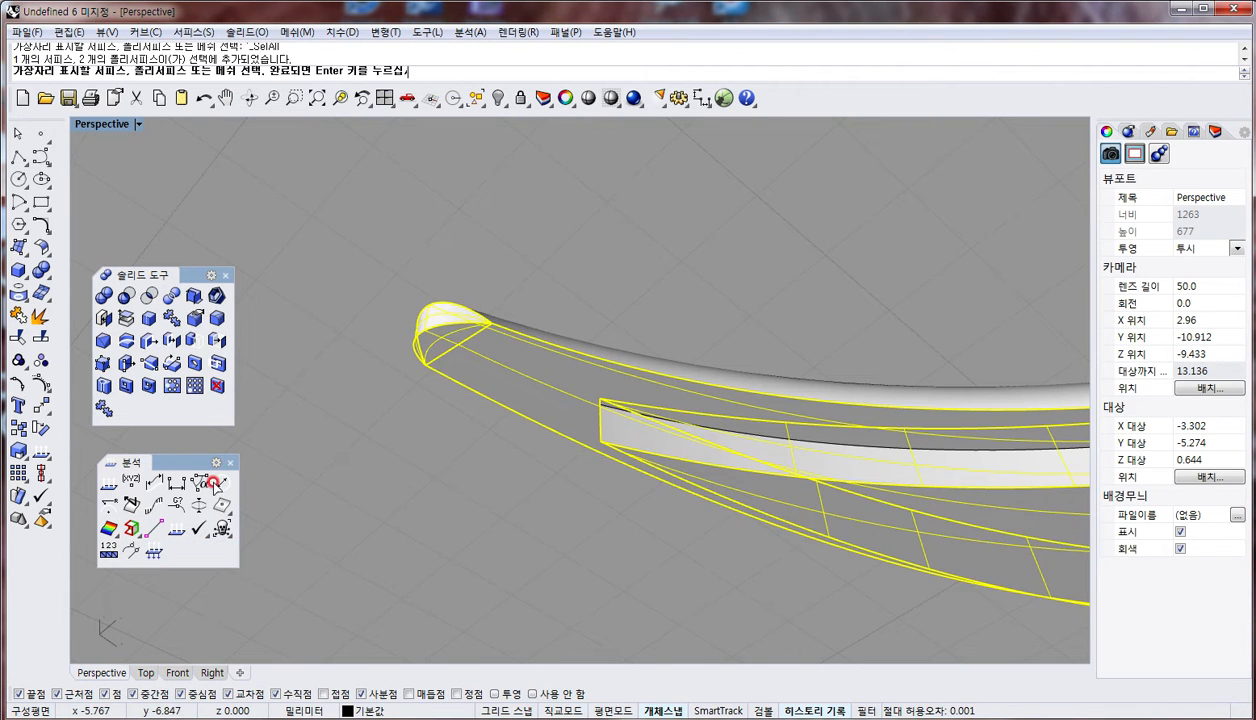
key(Return)
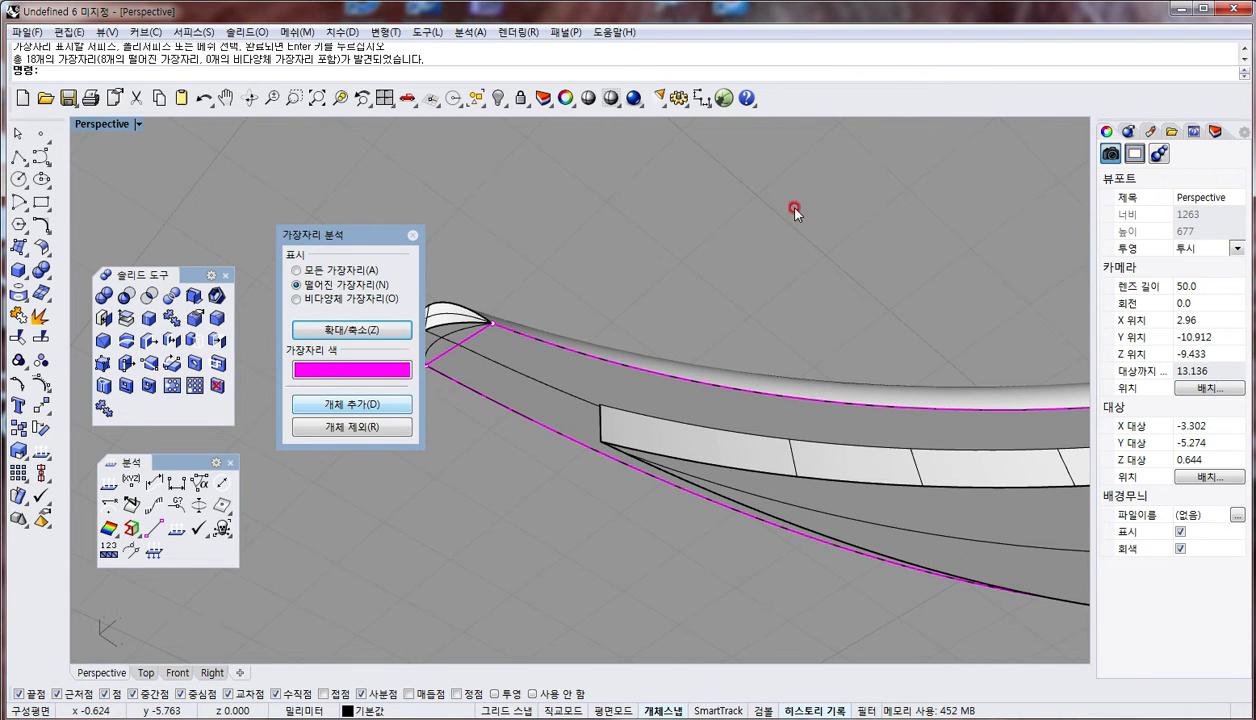
right_drag(794, 208, 770, 390)
scroll(772, 391, down, 8)
scroll(771, 395, down, 4)
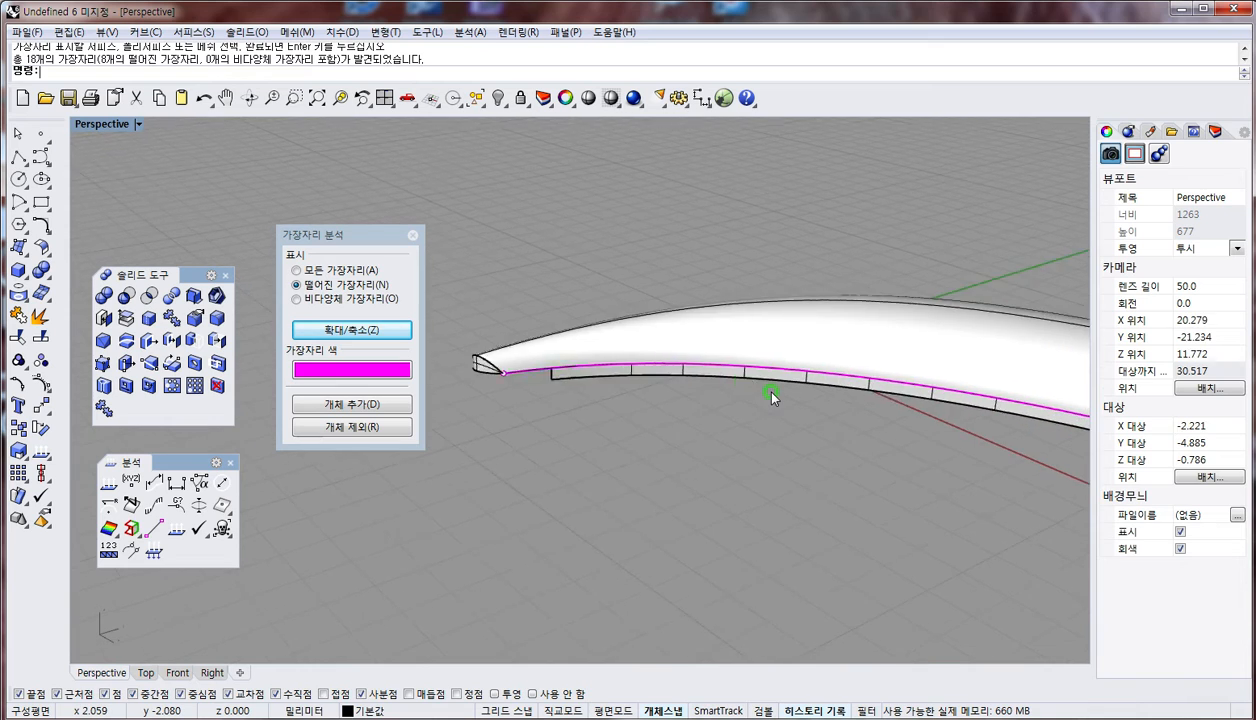
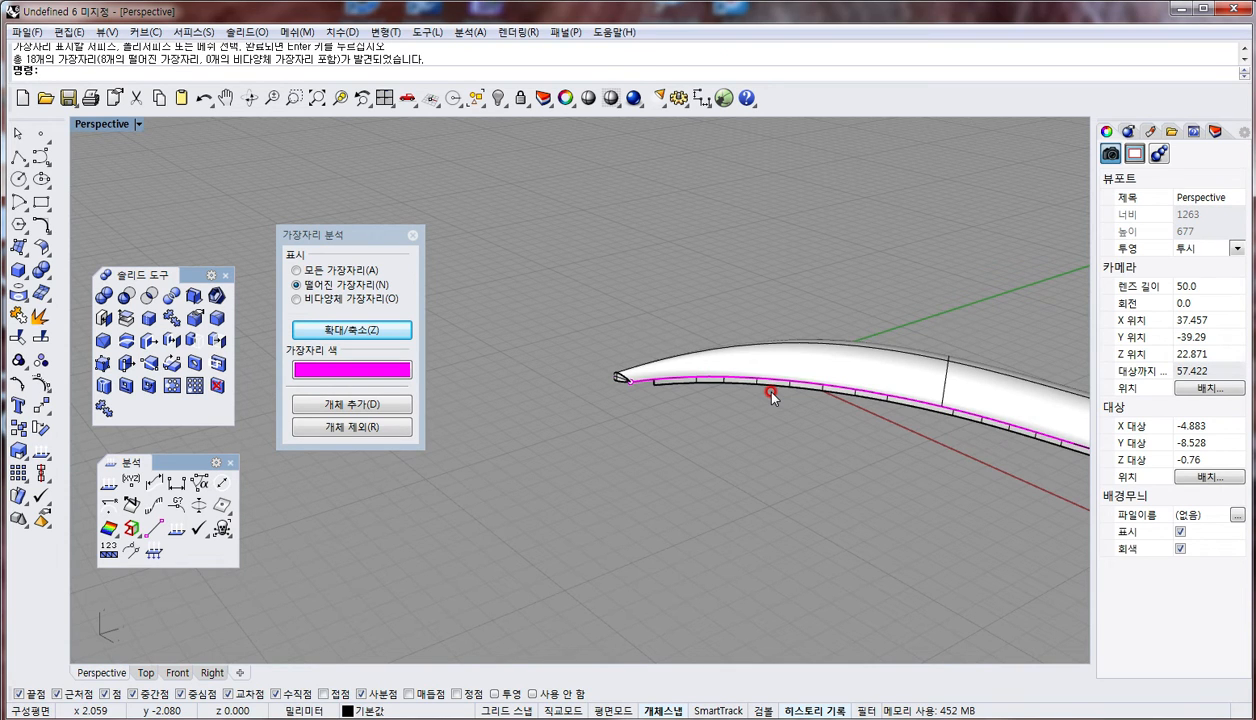
Join the extracted underside back onto the S-shaped body and subtract the inner core from it with BooleanDifference
key(ctrl+a)
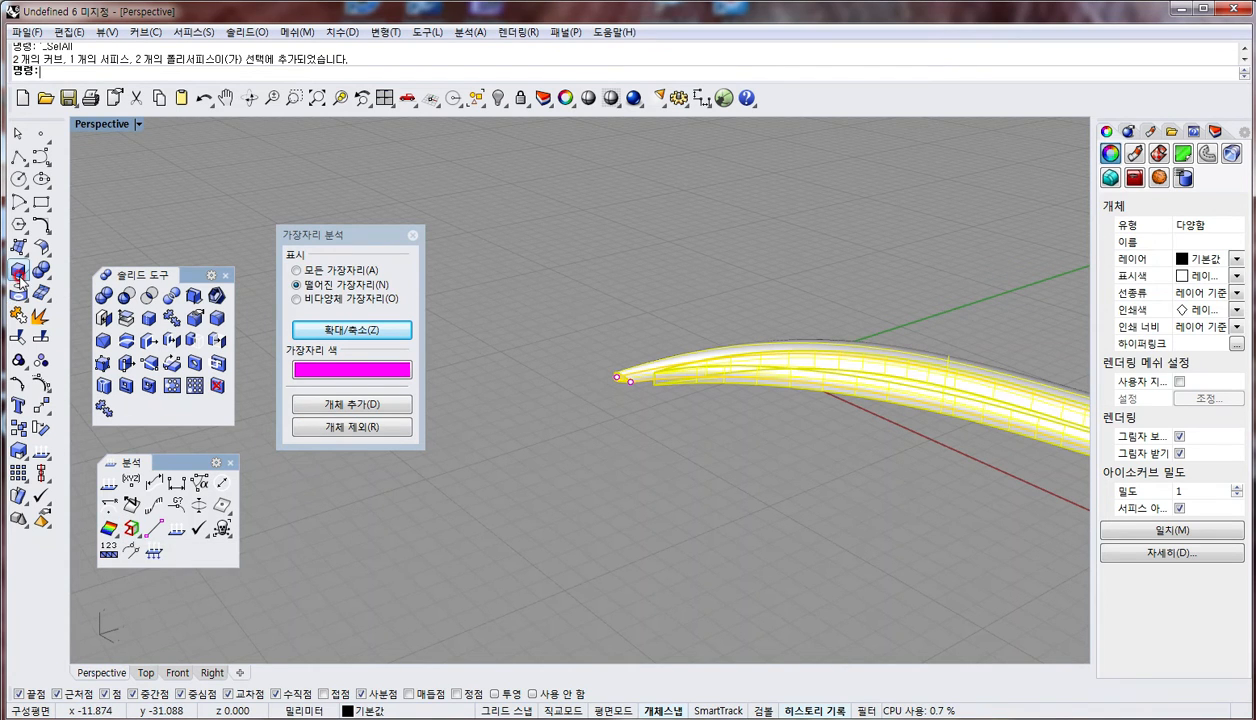
click(14, 307)
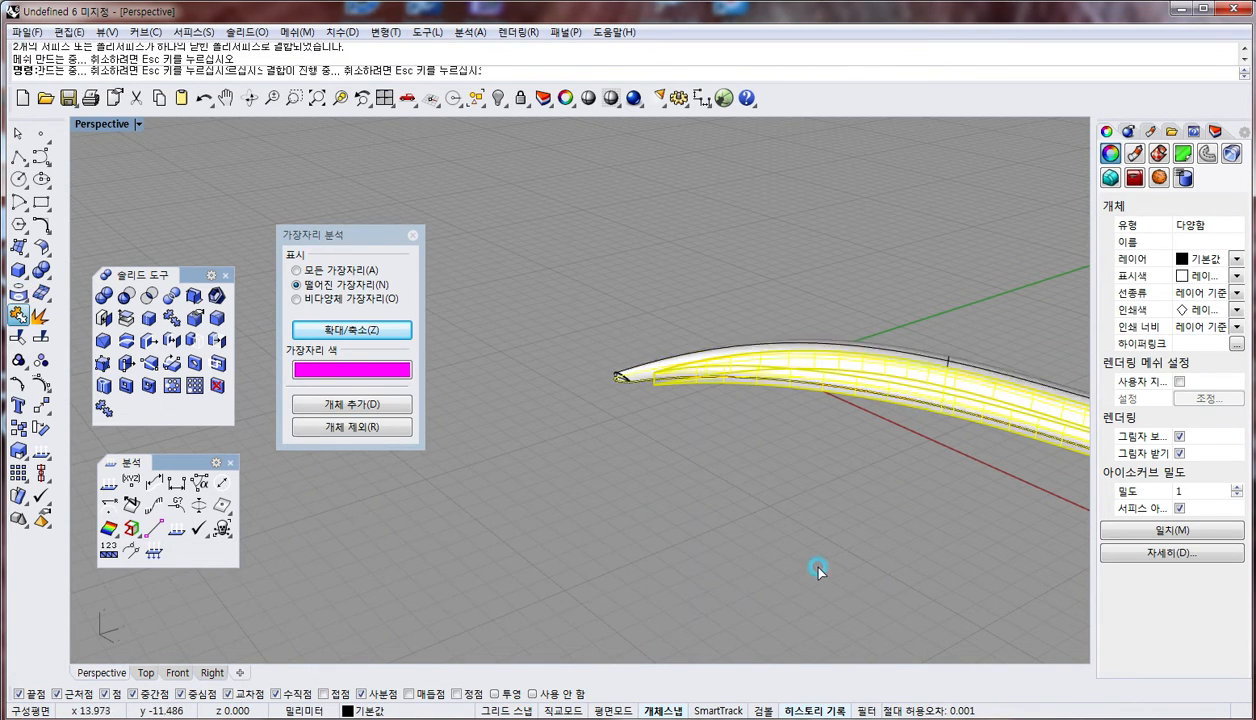
right_drag(600, 524, 699, 390)
scroll(694, 442, up, 6)
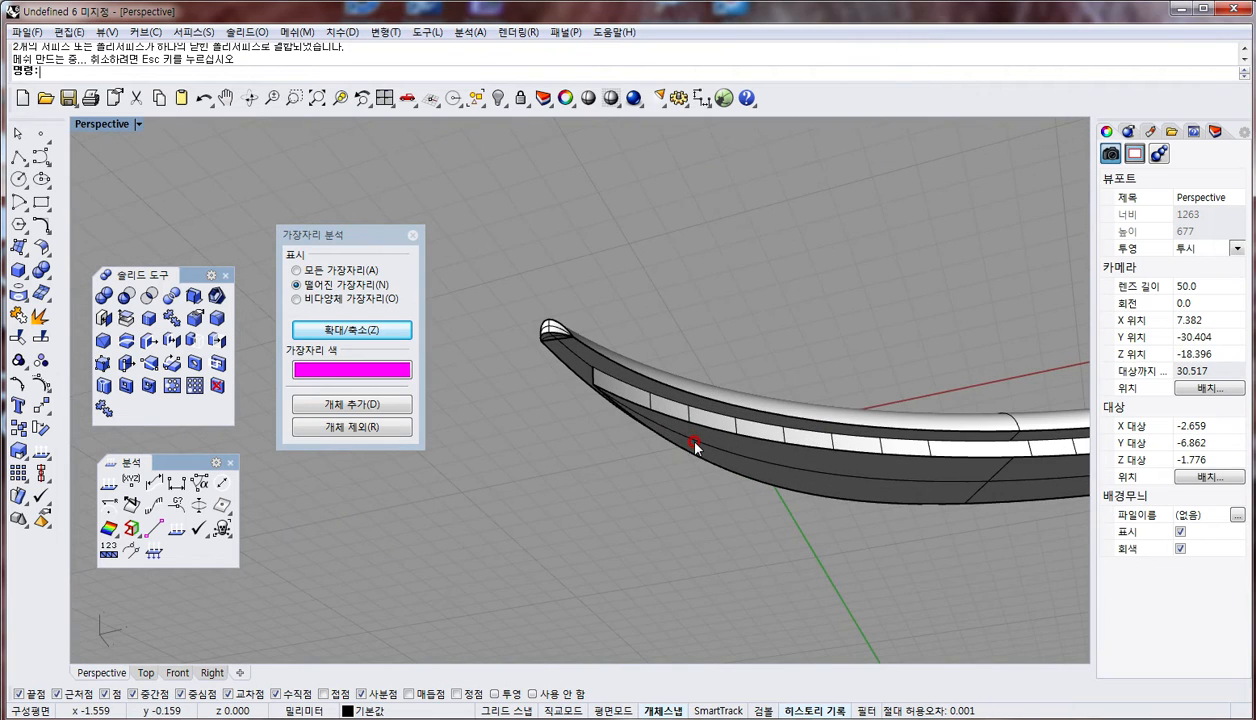
click(567, 364)
click(126, 295)
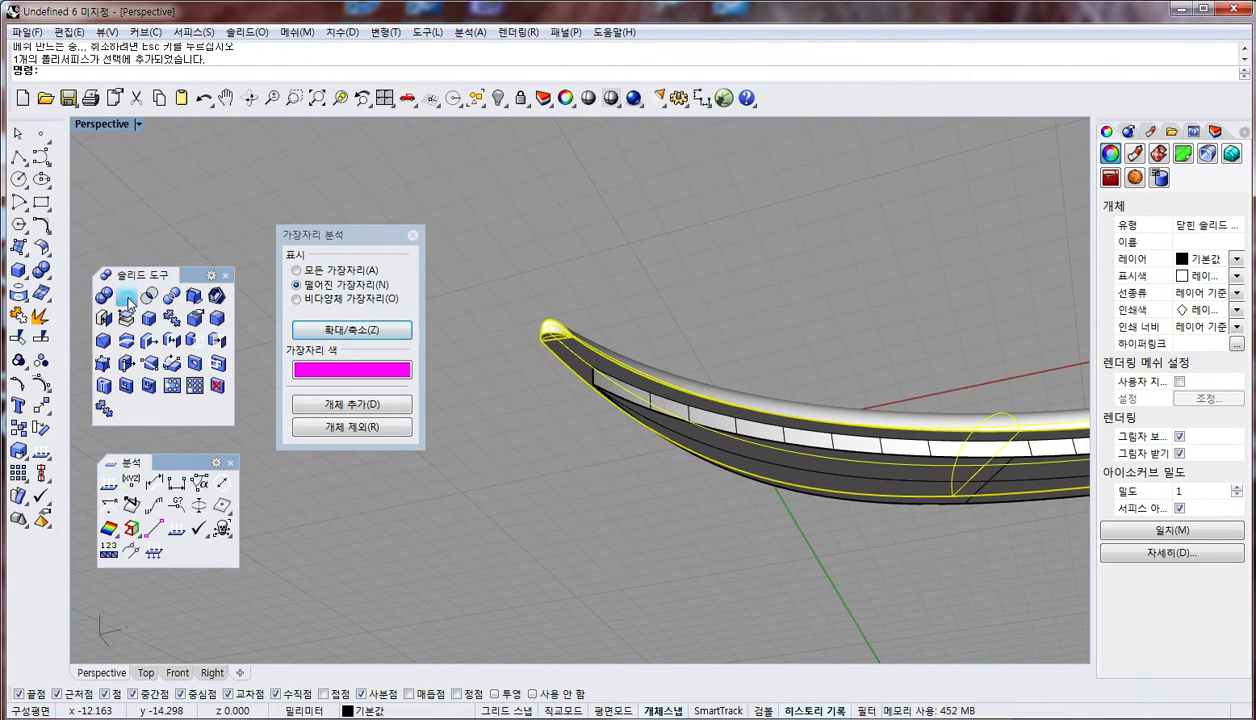
click(667, 418)
key(Return)
right_drag(673, 513, 335, 315)
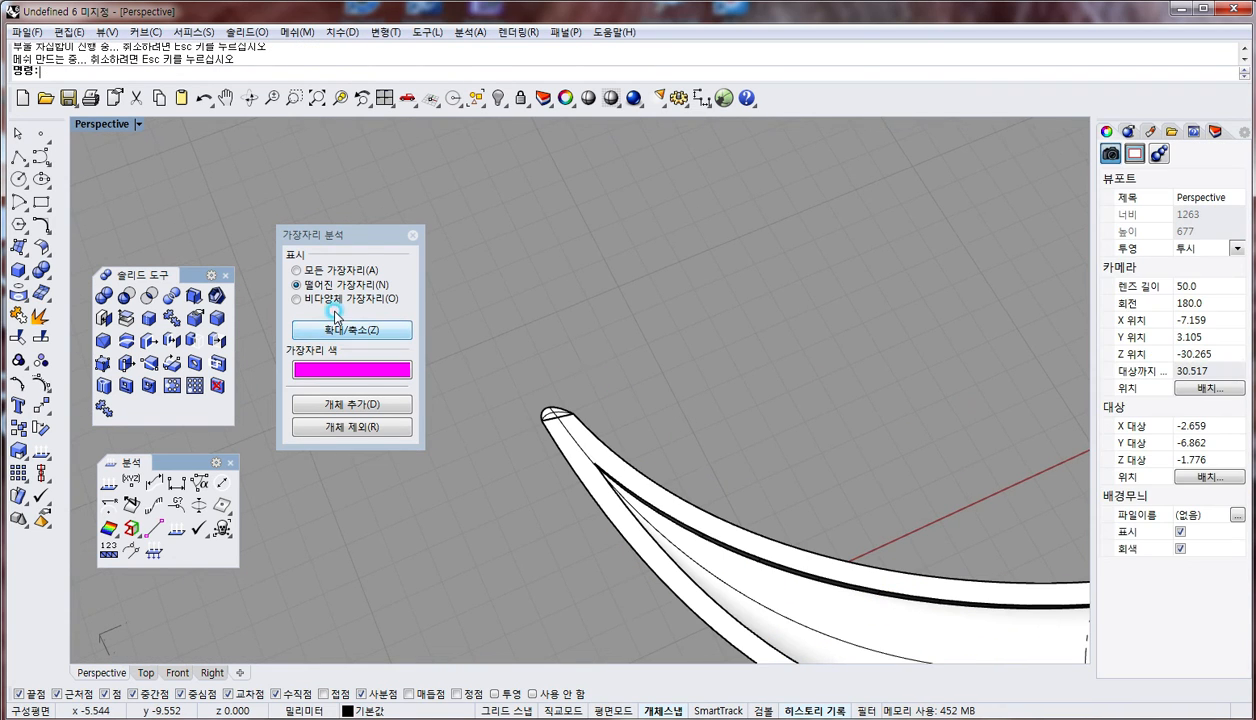
Close the edge analysis and floating tool palettes, and show the hidden windowed frame beneath the S-shaped shell
click(412, 235)
click(229, 277)
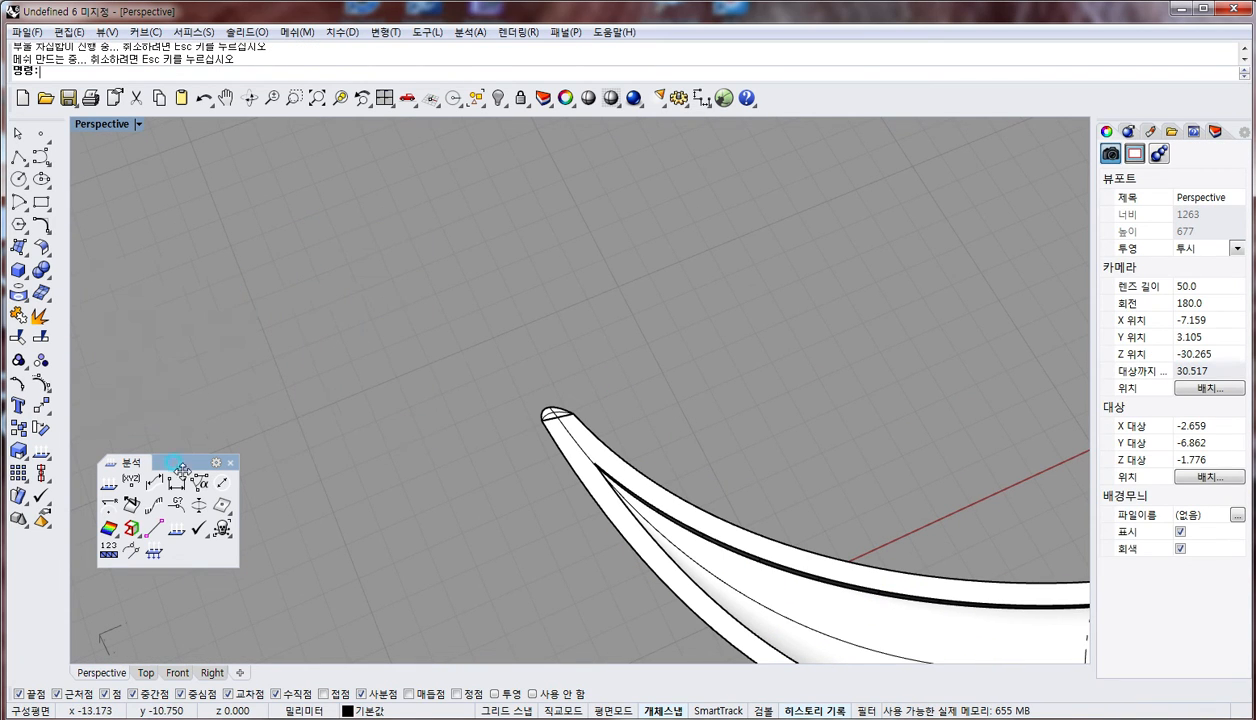
click(215, 455)
right_click(496, 97)
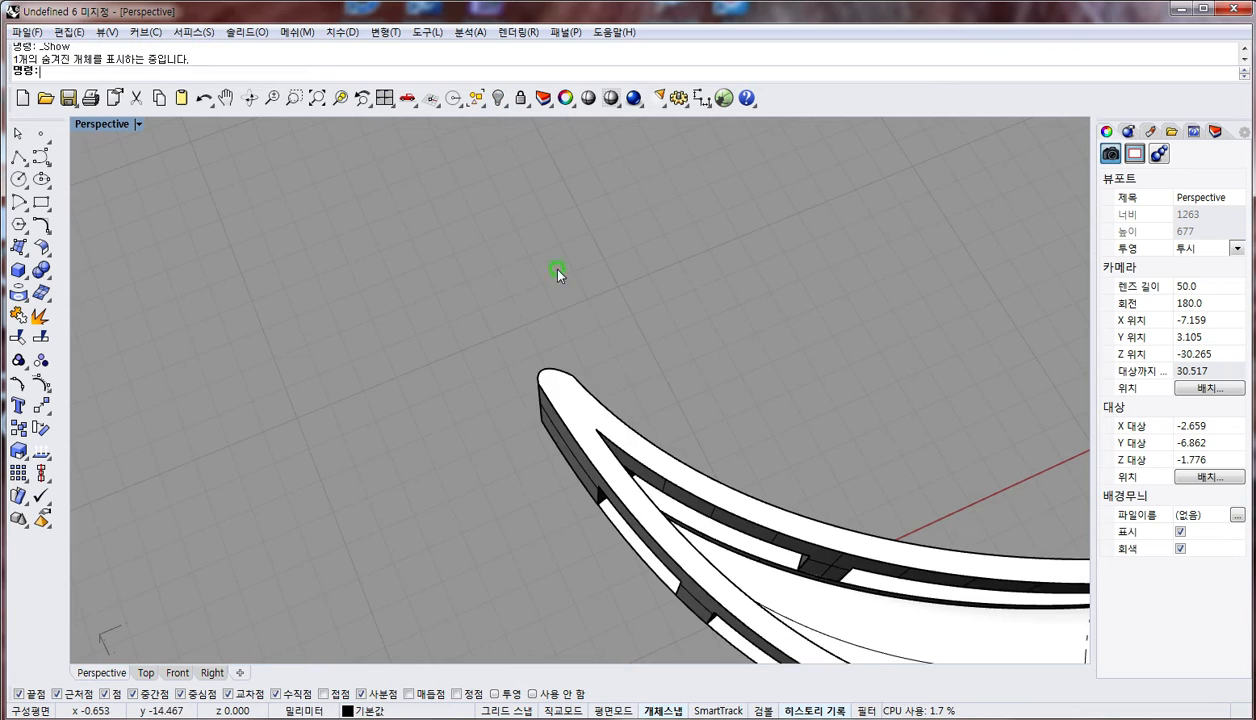
right_drag(604, 544, 645, 398)
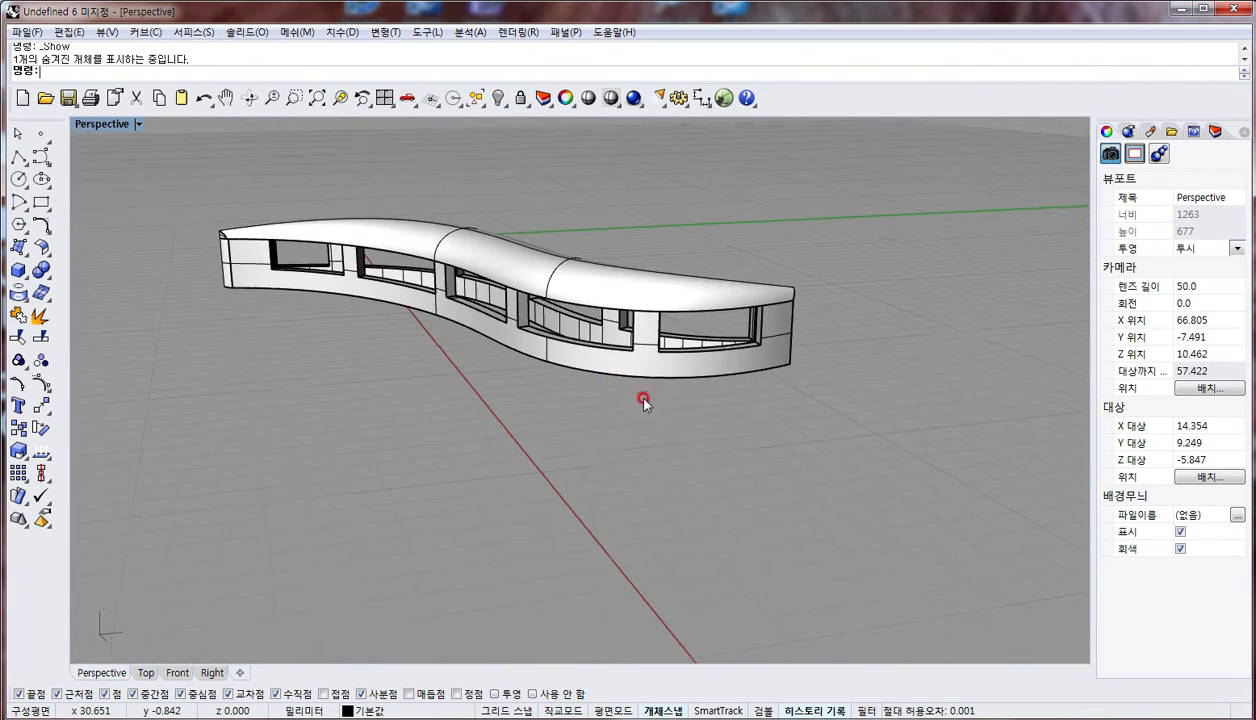
scroll(667, 328, up, 3)
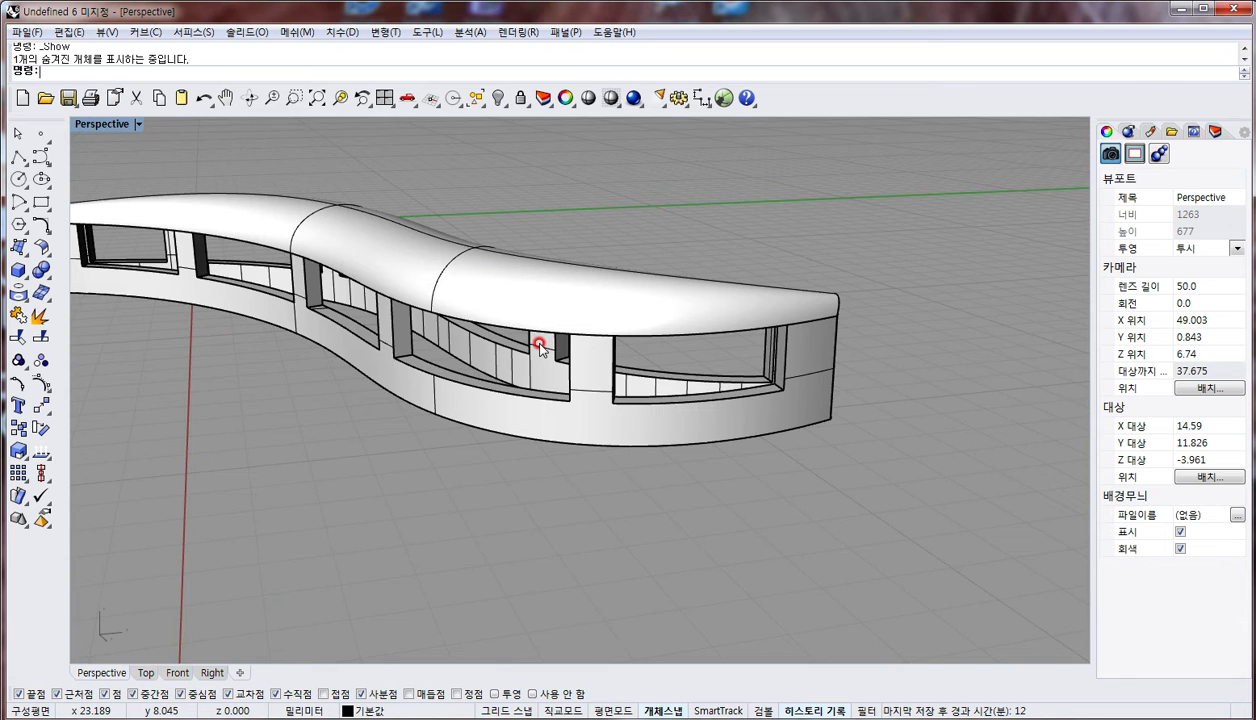
scroll(520, 411, down, 4)
right_drag(520, 411, 530, 477)
scroll(530, 445, down, 4)
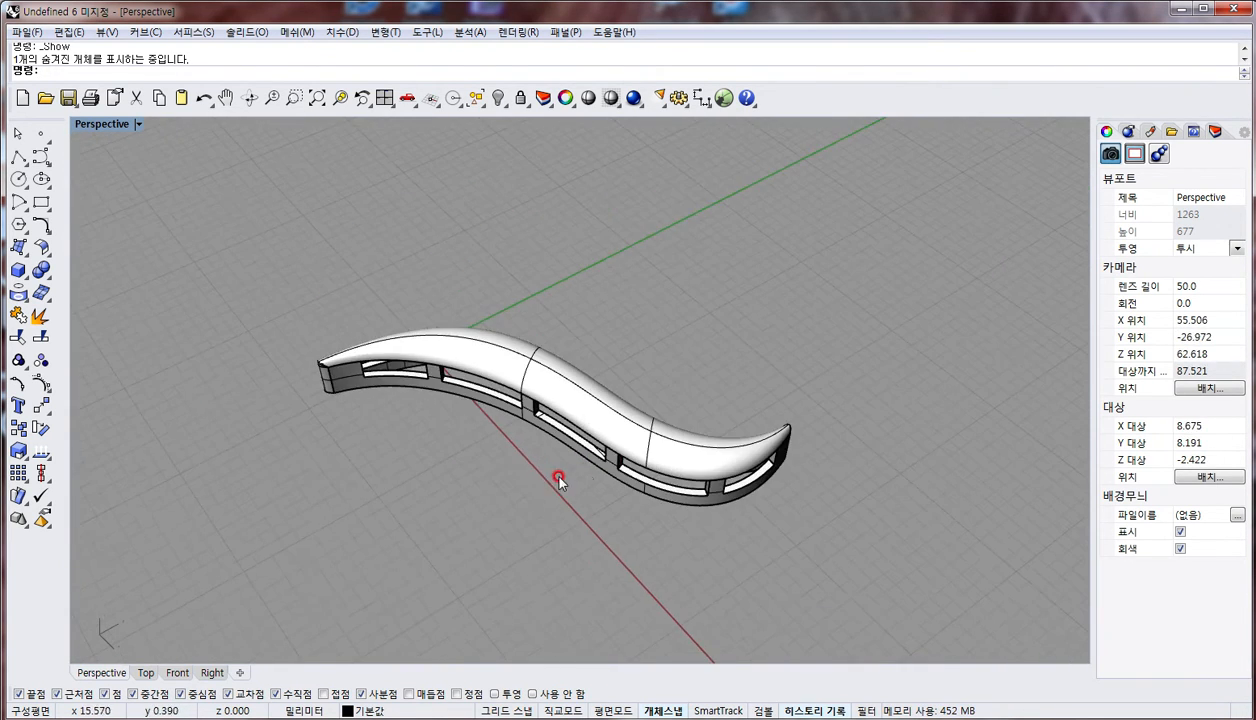
Select the windowed frame and return to the four-viewport layout with 4View
click(595, 488)
click(596, 486)
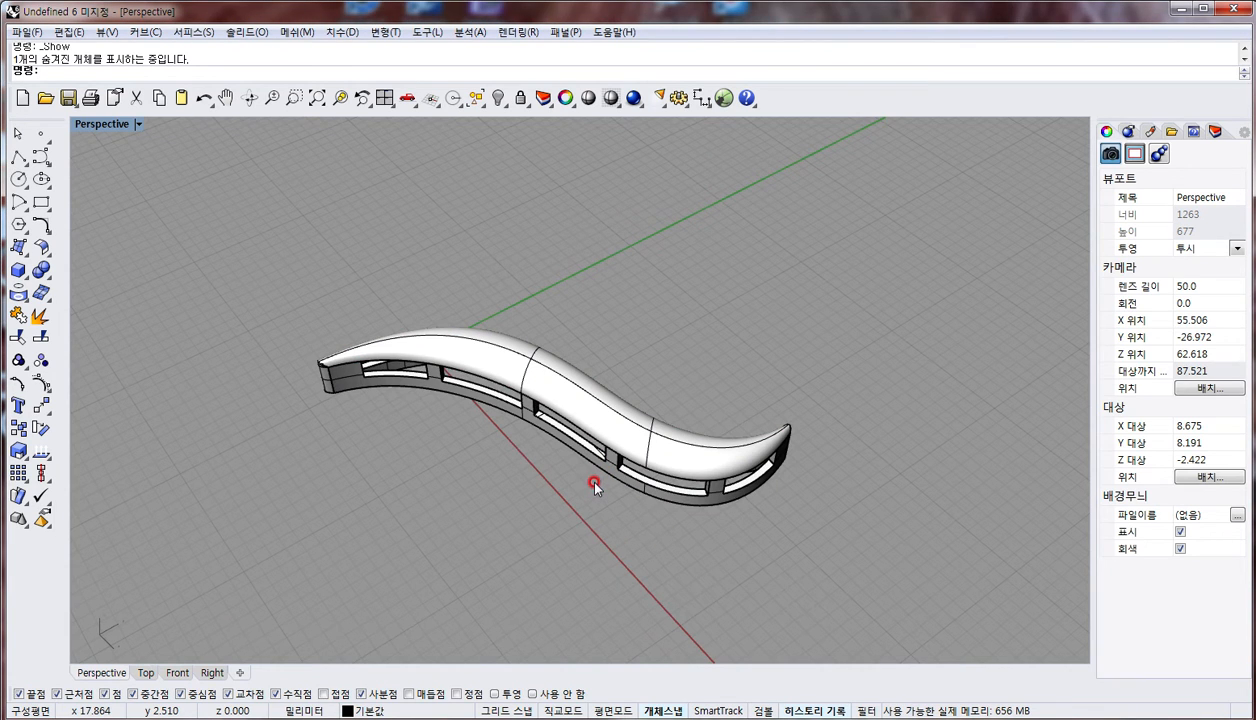
click(610, 477)
text(4View)
key(Return)
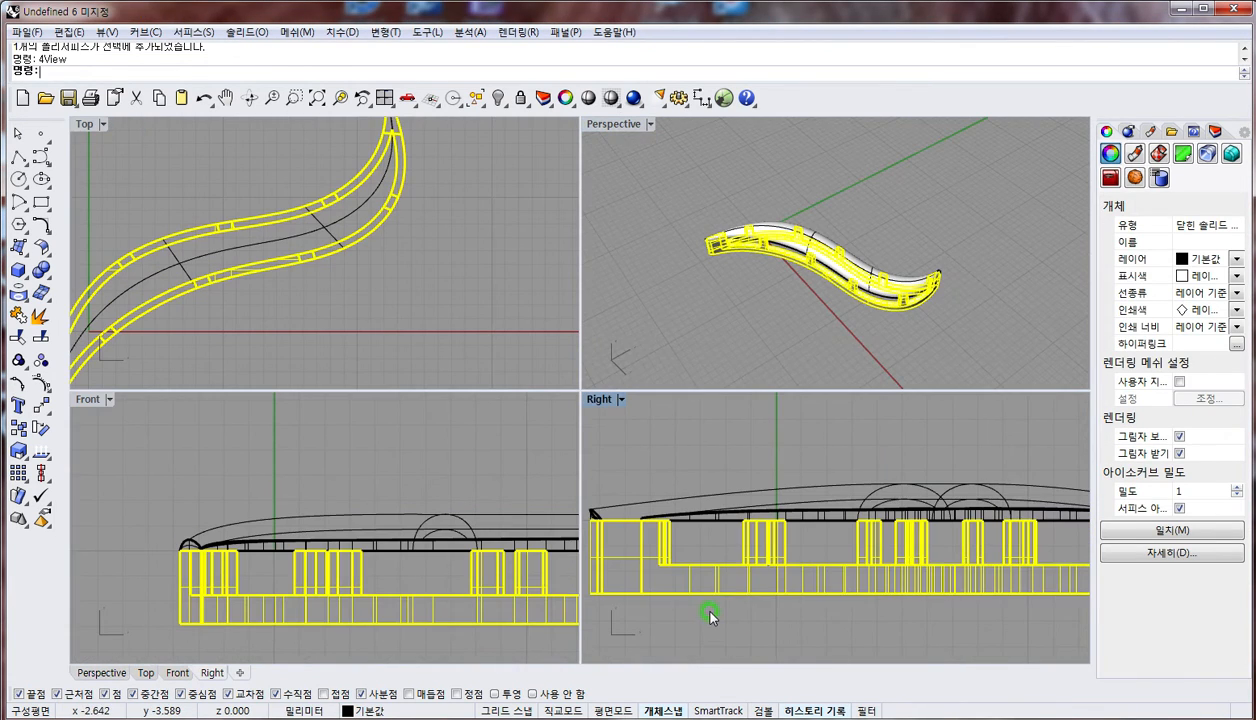
Try to mirror a copy of the windowed frame about a line from its end midpoint in the Right view, and undo it
text(0)
key(Return)
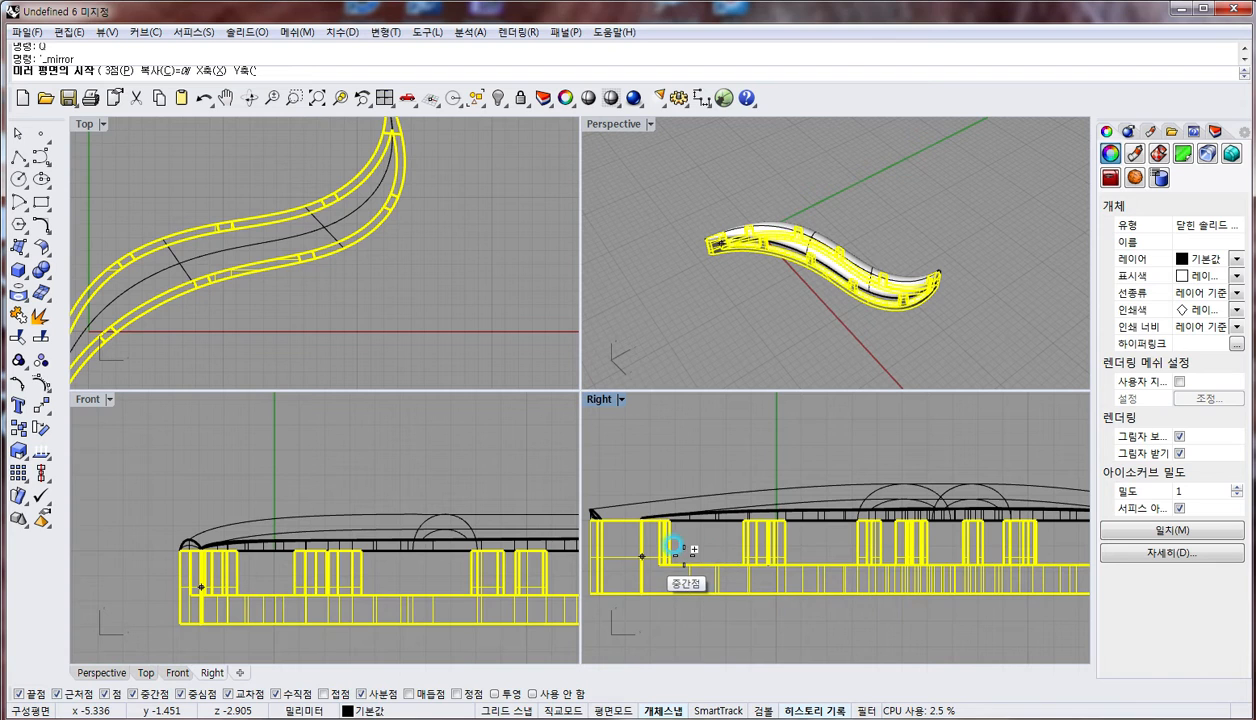
click(642, 556)
click(684, 557)
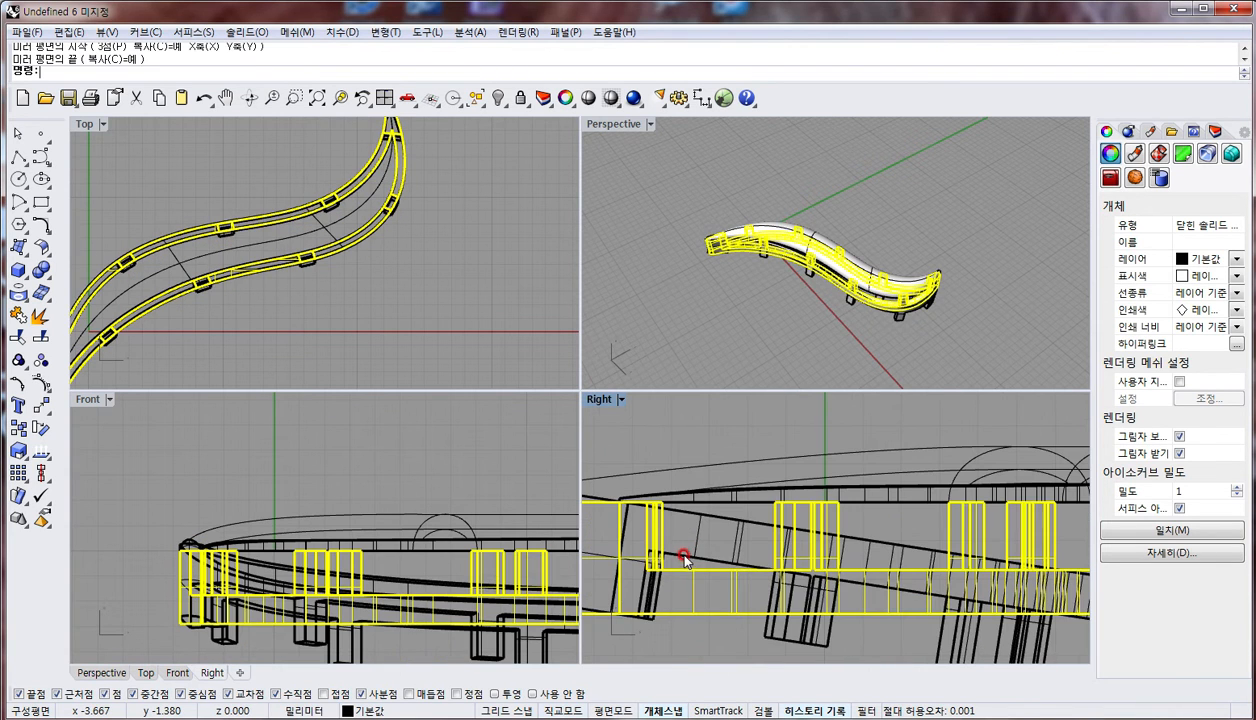
key(ctrl+z)
Mirror a copy of the windowed frame about a horizontal line in the Right view and move it up to the original's top edge
text(0)
key(Return)
click(687, 548)
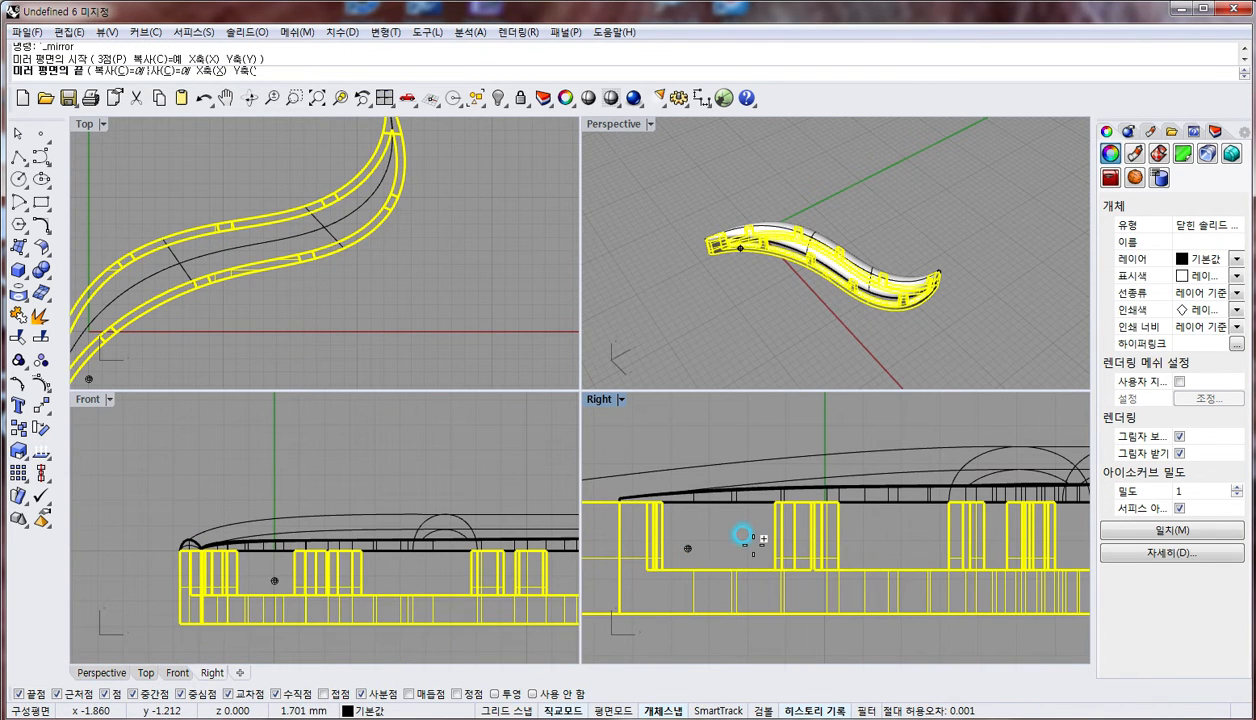
click(753, 545)
click(727, 523)
mouse_move(727, 523)
mouse_down()
mouse_move(728, 545)
mouse_move(723, 510)
mouse_up()
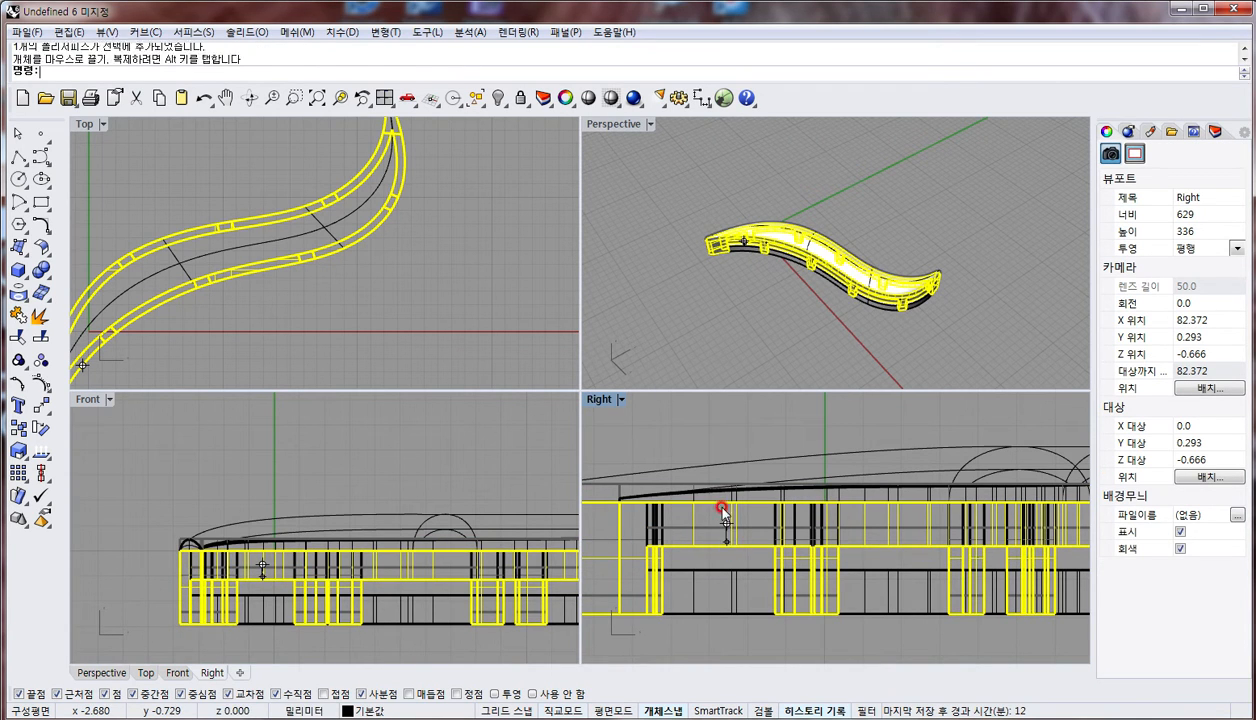
text(11)
key(Return)
click(731, 502)
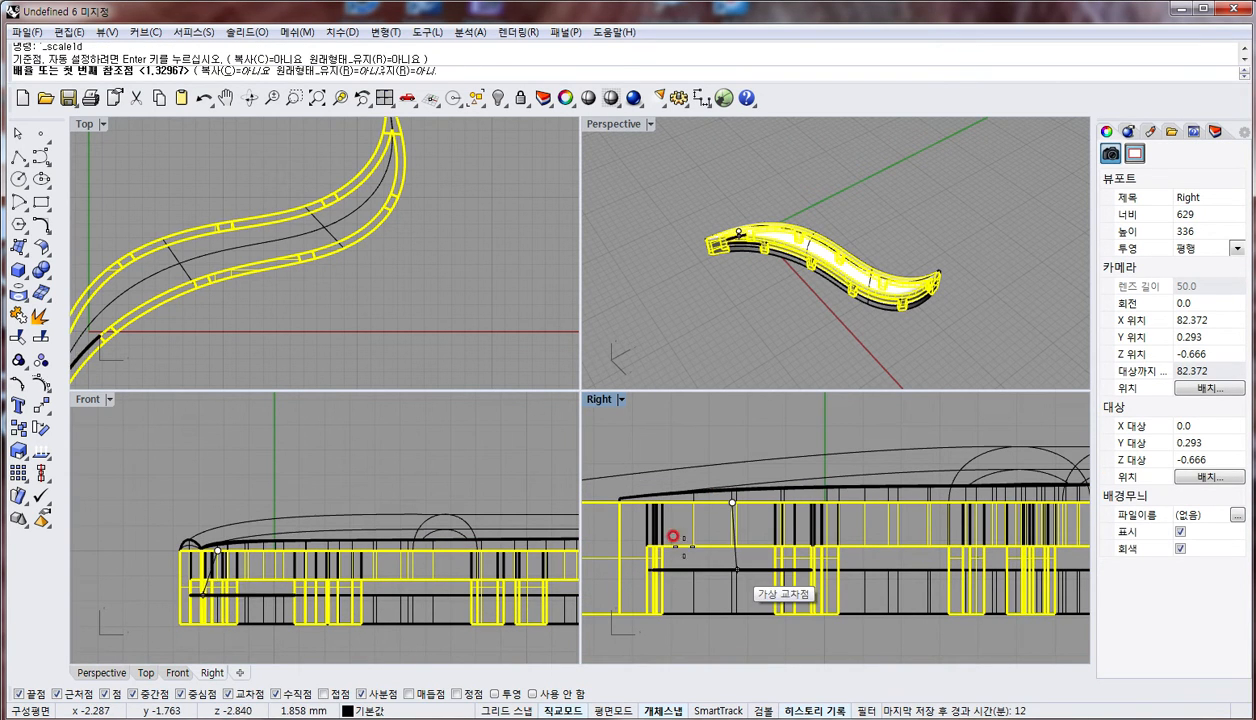
click(737, 569)
key(Escape)
Shorten the mirrored frame vertically with Scale1D from its top edge so its posts end on the original frame's lower band
text(w)
key(Return)
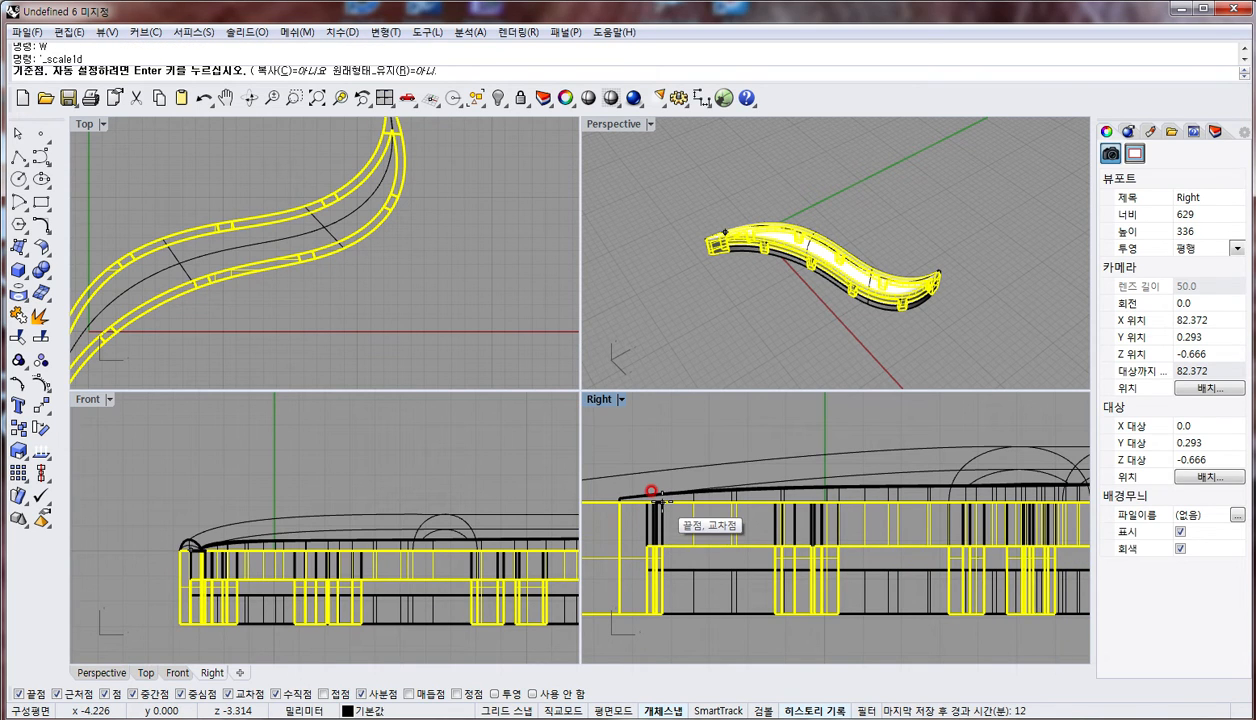
click(651, 492)
click(653, 560)
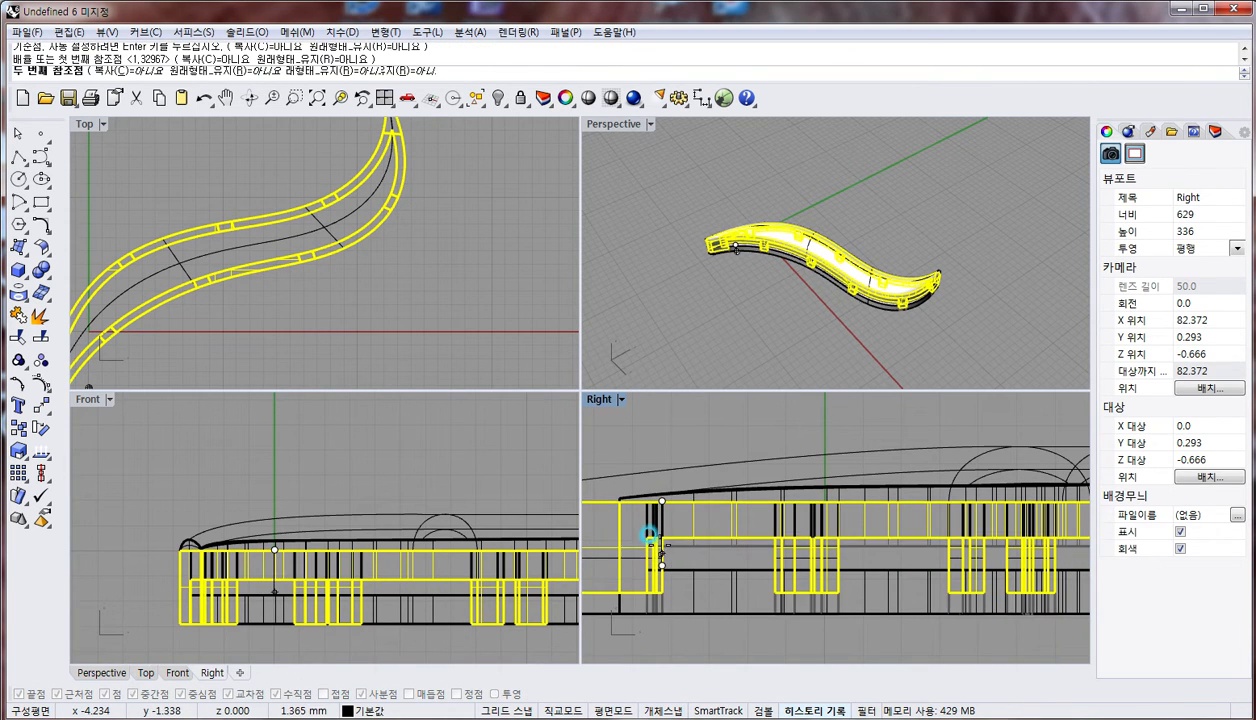
click(650, 524)
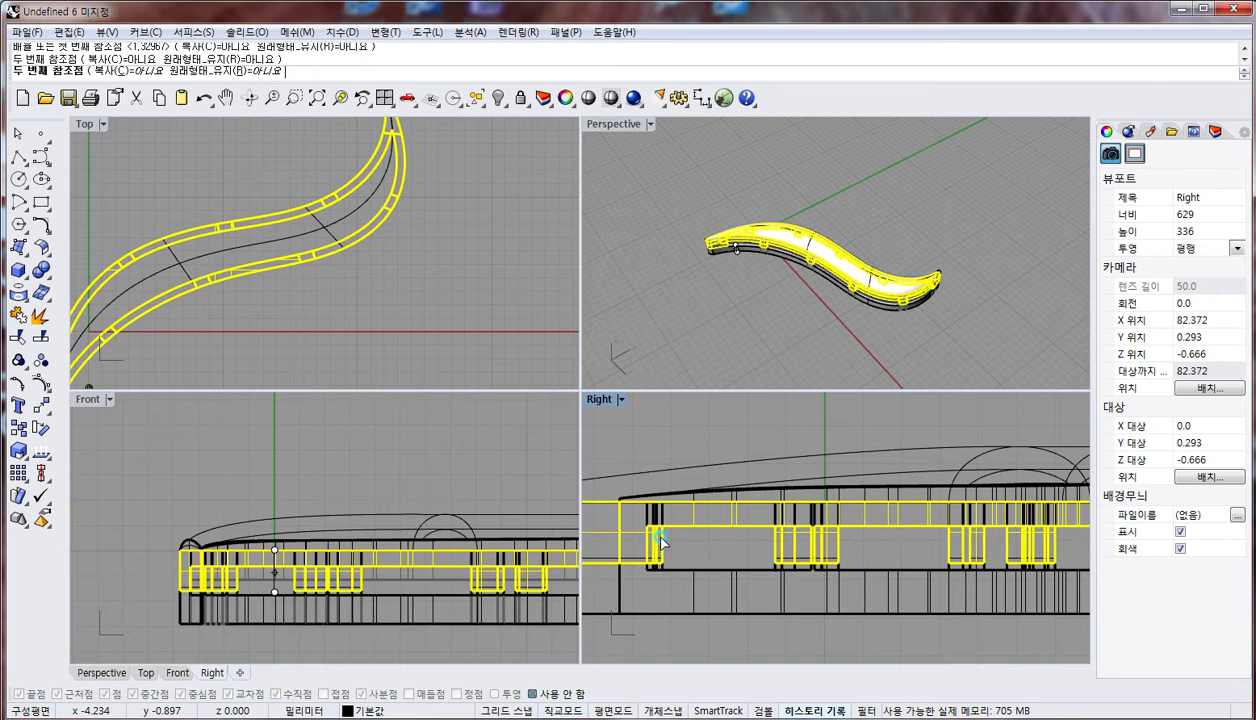
click(675, 649)
Switch the Perspective viewport to rendered display and examine the shell and its windowed frame from the side and above
click(701, 345)
key(ctrl+alt+r)
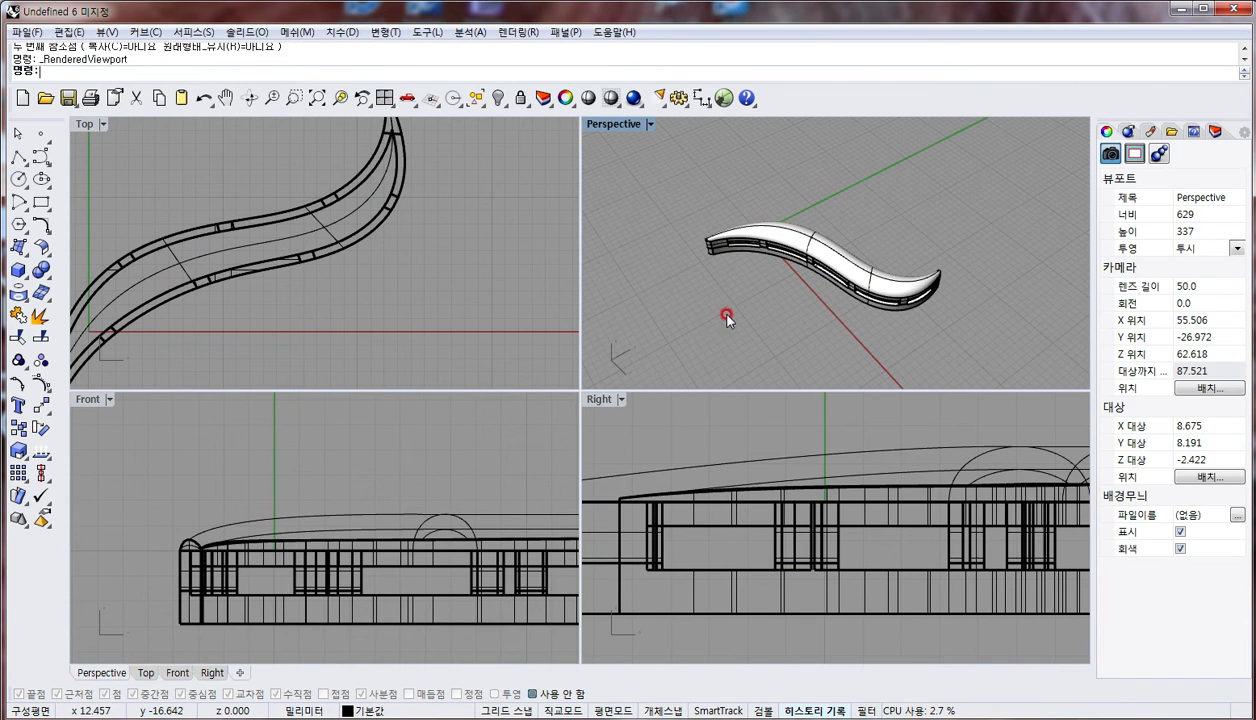
scroll(750, 259, up, 8)
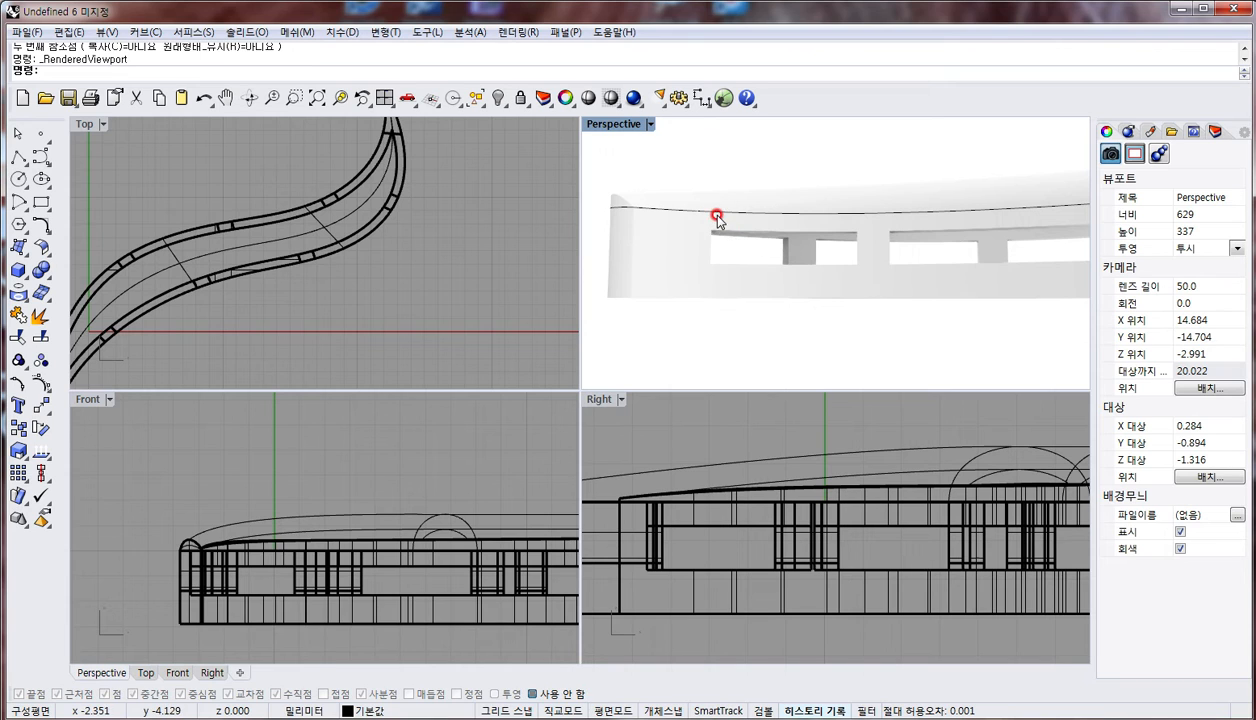
right_drag(687, 219, 817, 266)
scroll(817, 266, down, 4)
right_drag(720, 280, 819, 280)
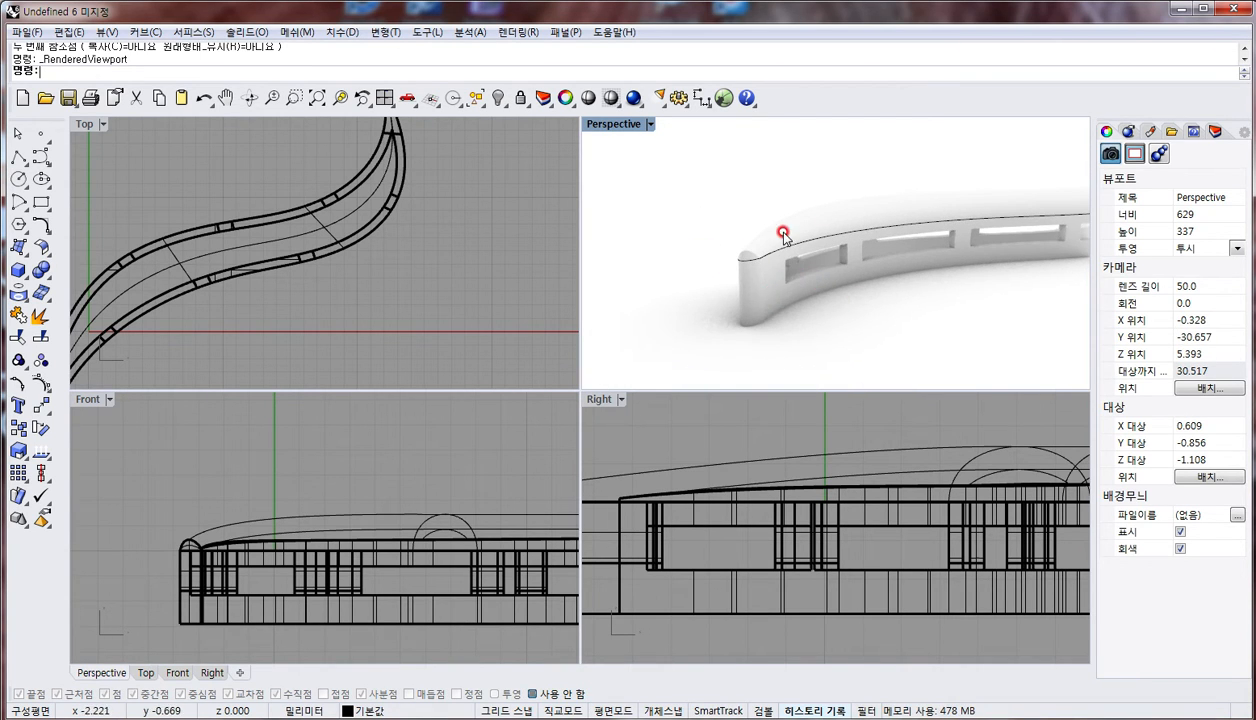
right_drag(783, 236, 549, 217)
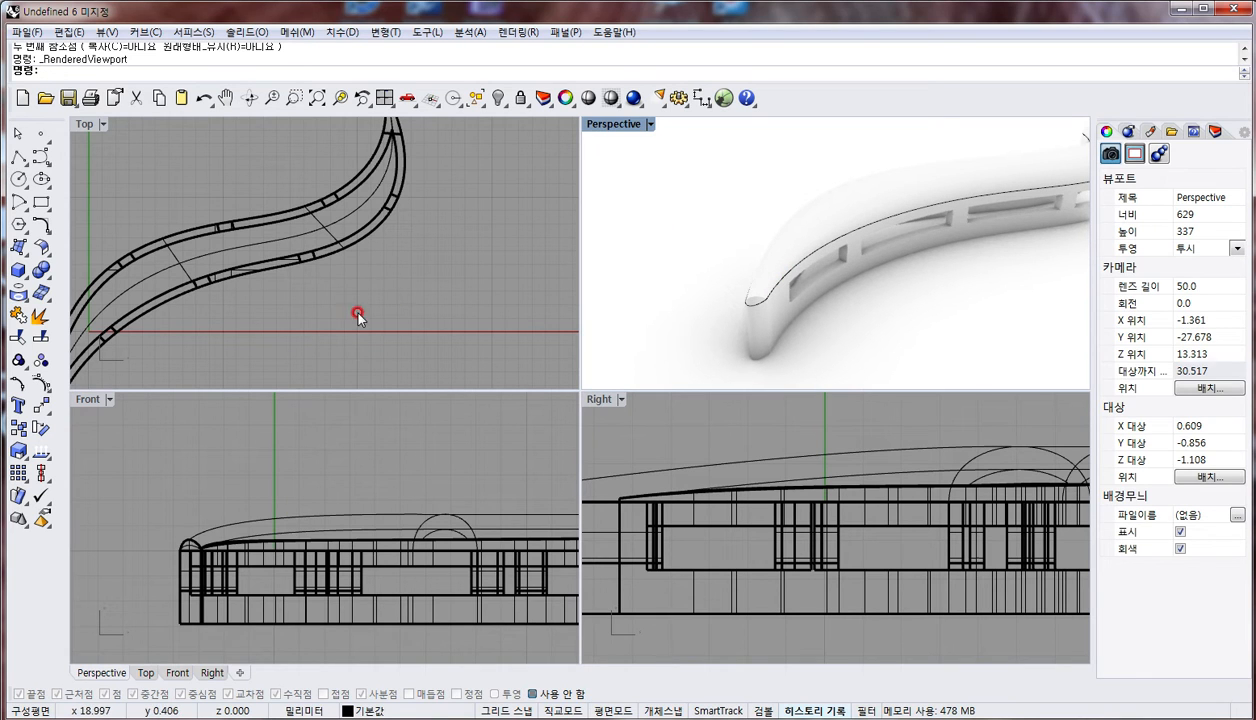
Return the Perspective viewport to shaded display and delete every object in the model
click(408, 303)
key(ctrl+a)
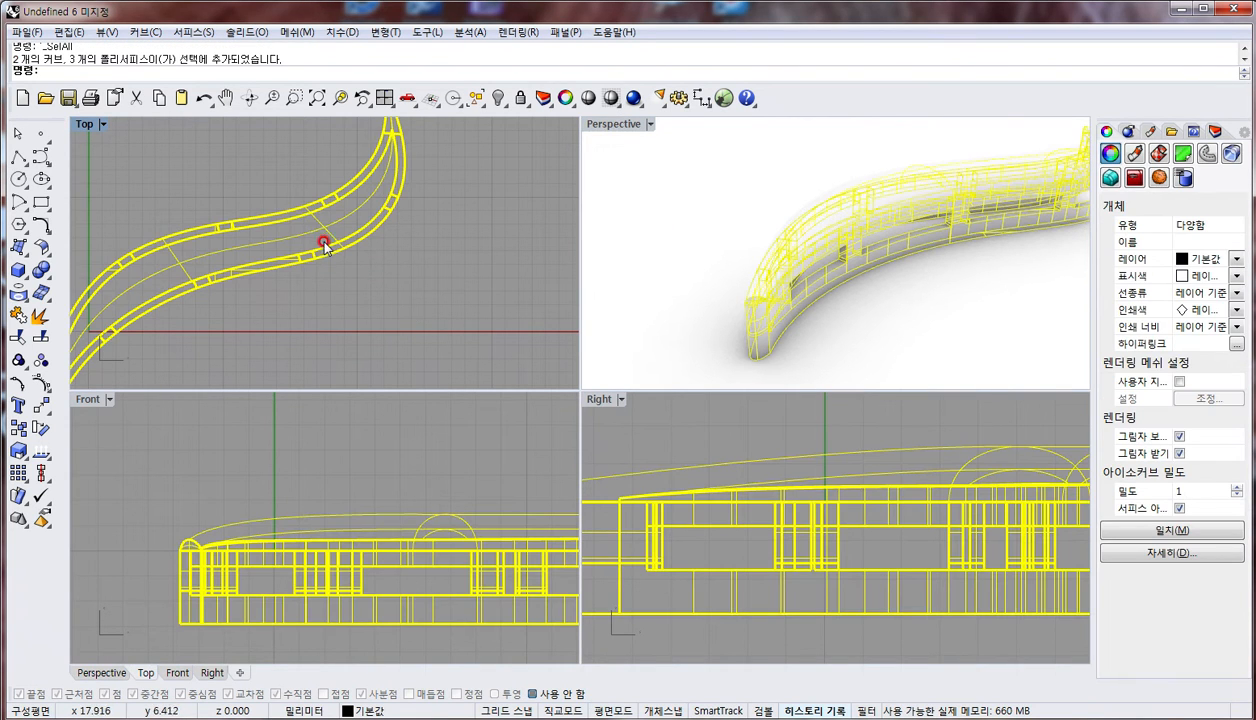
click(648, 236)
key(ctrl+alt+s)
right_drag(290, 346, 336, 333)
key(ctrl+a)
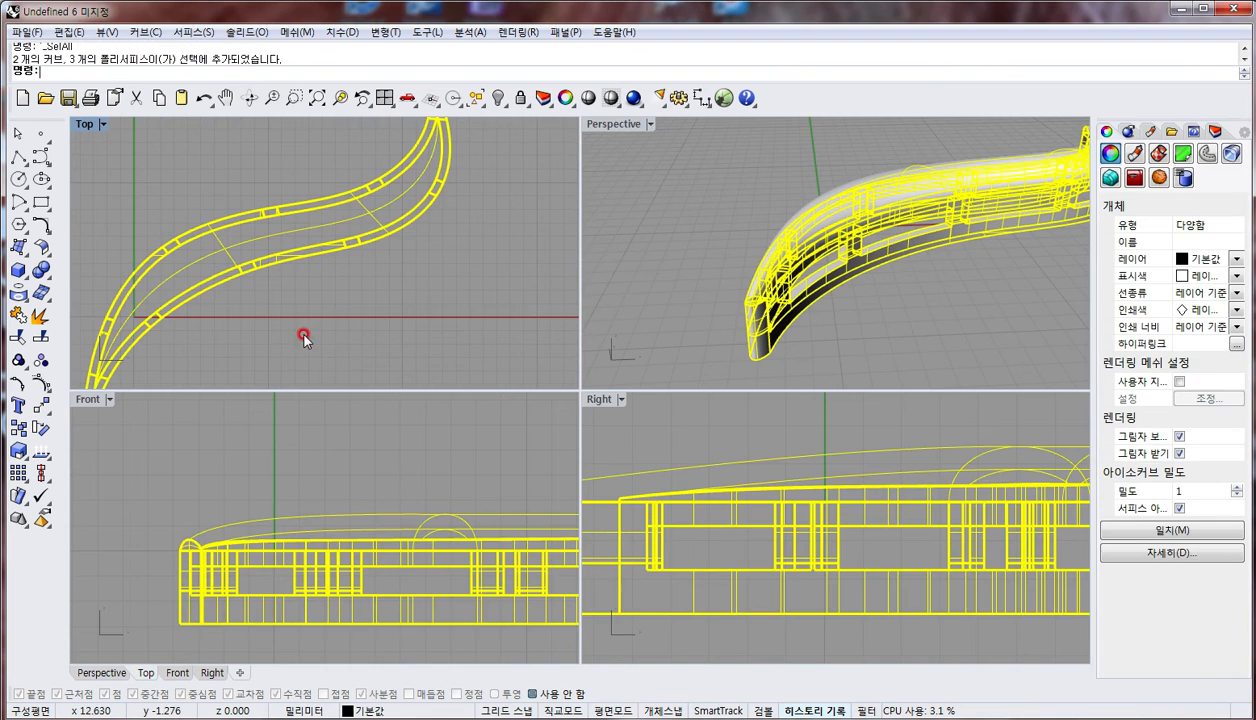
key(Delete)
key(Delete)
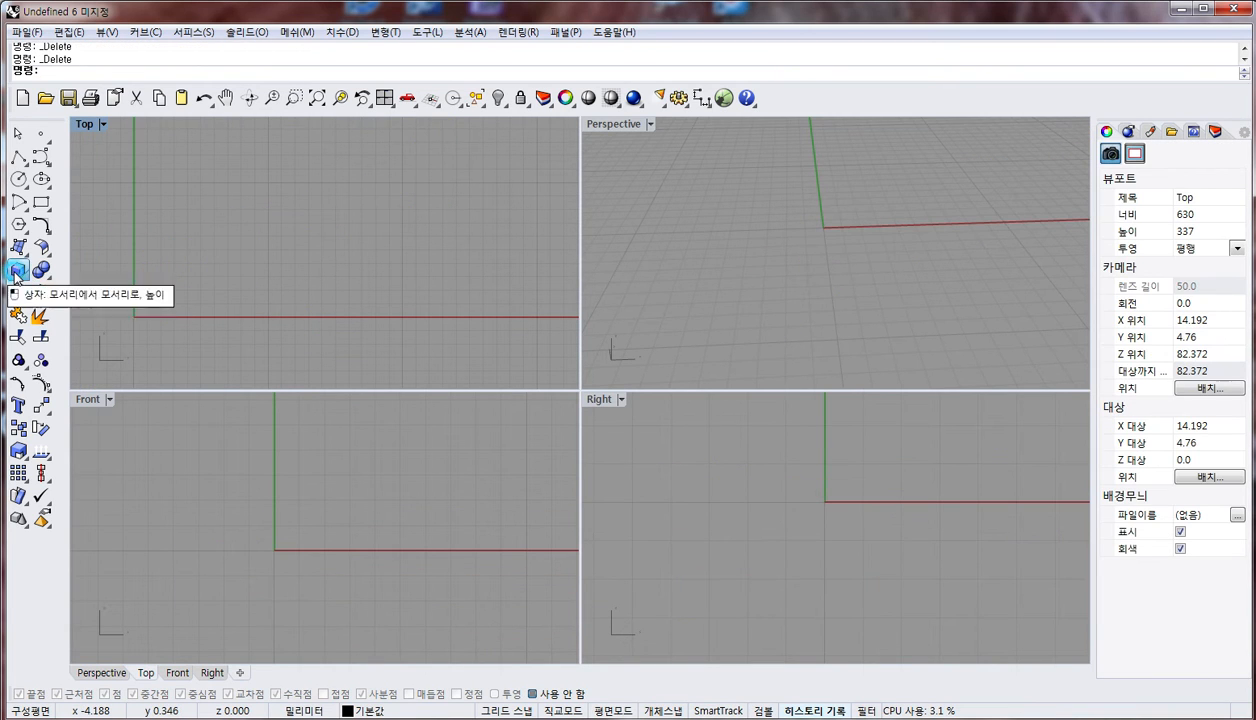
Create a solid cylinder about 3.6 mm tall, with its base drawn just above the red axis in the Top view
click(18, 270)
click(63, 280)
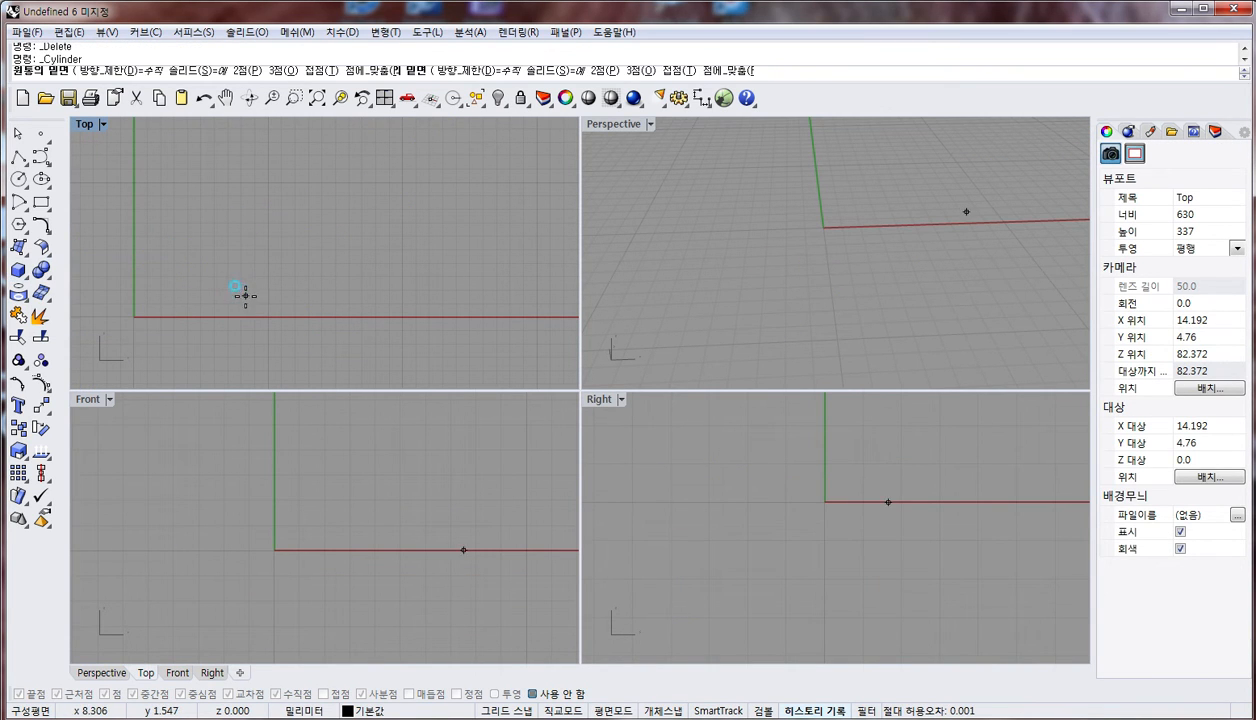
click(245, 296)
click(246, 330)
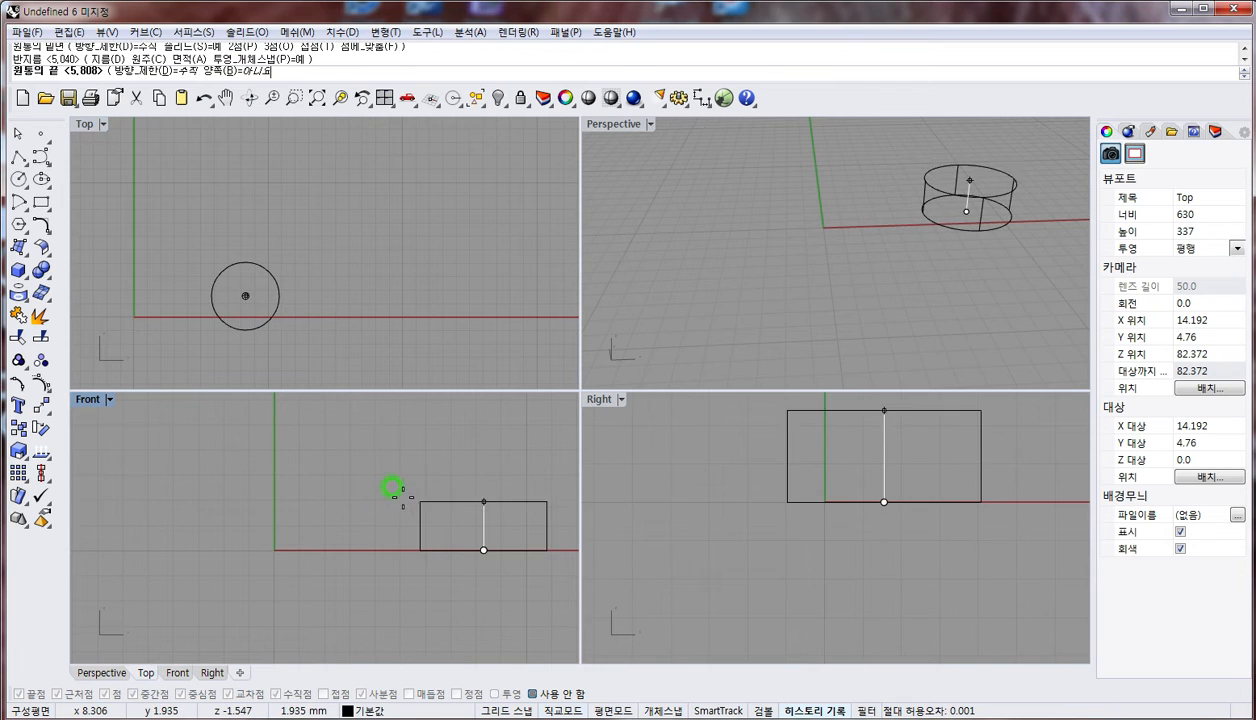
right_drag(401, 494, 300, 518)
click(414, 481)
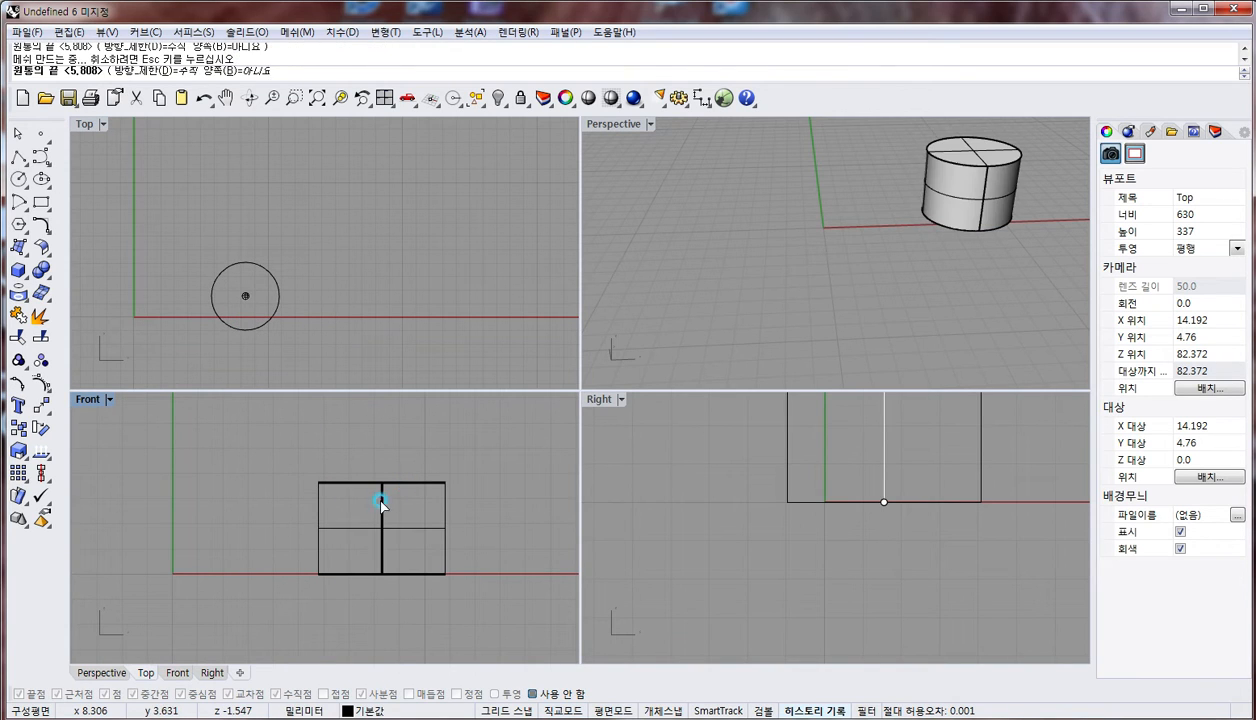
Draw a shallow upward-bulging arc about 5.9 mm wide across the upper part of the cylinder in the Front view
click(19, 200)
click(112, 209)
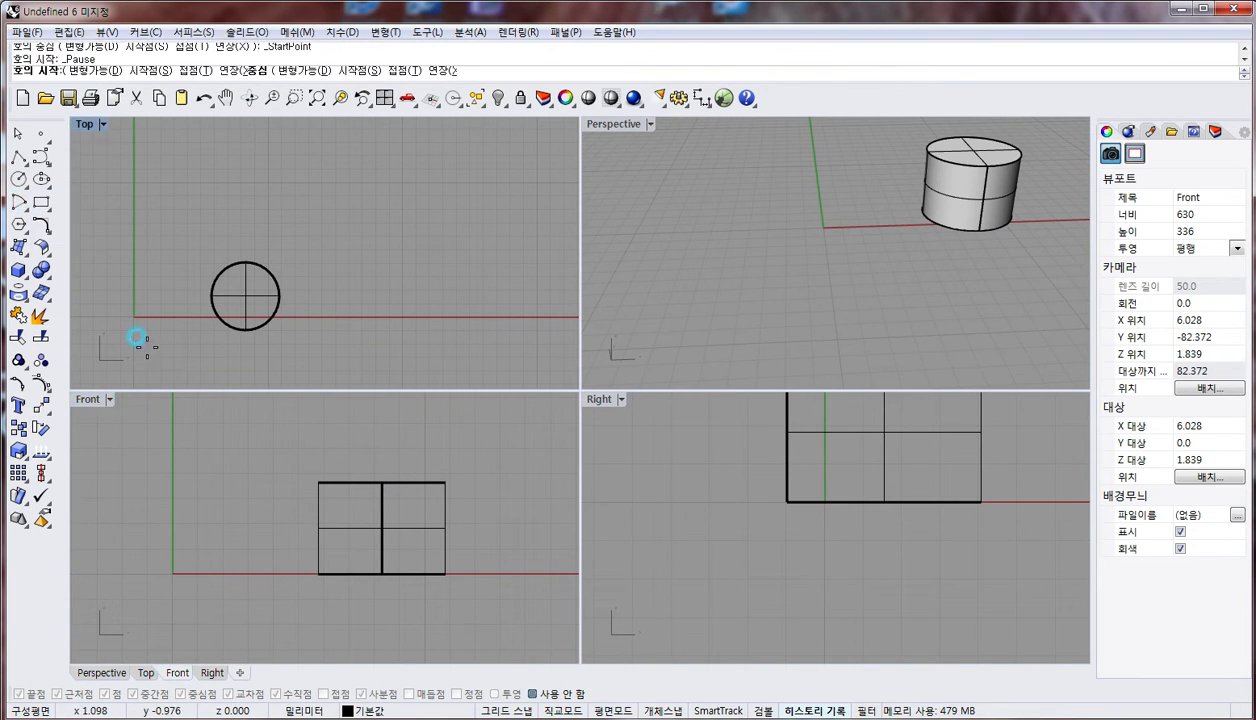
click(19, 200)
click(93, 212)
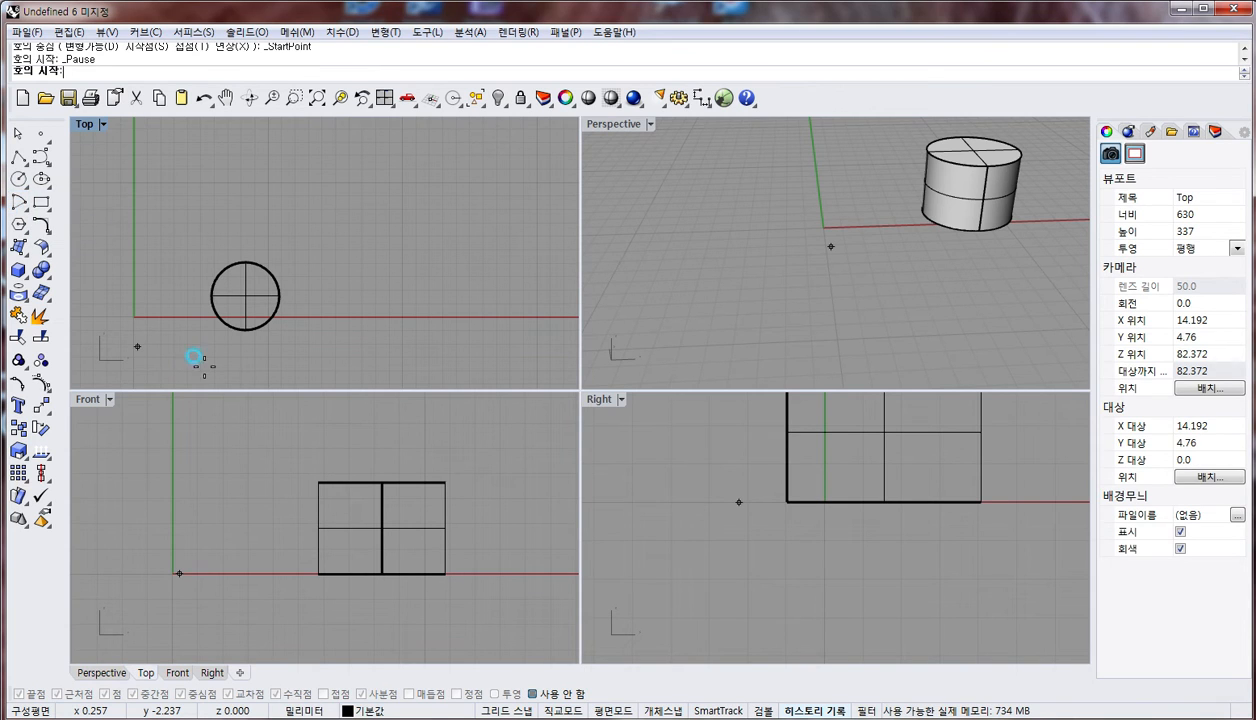
click(303, 511)
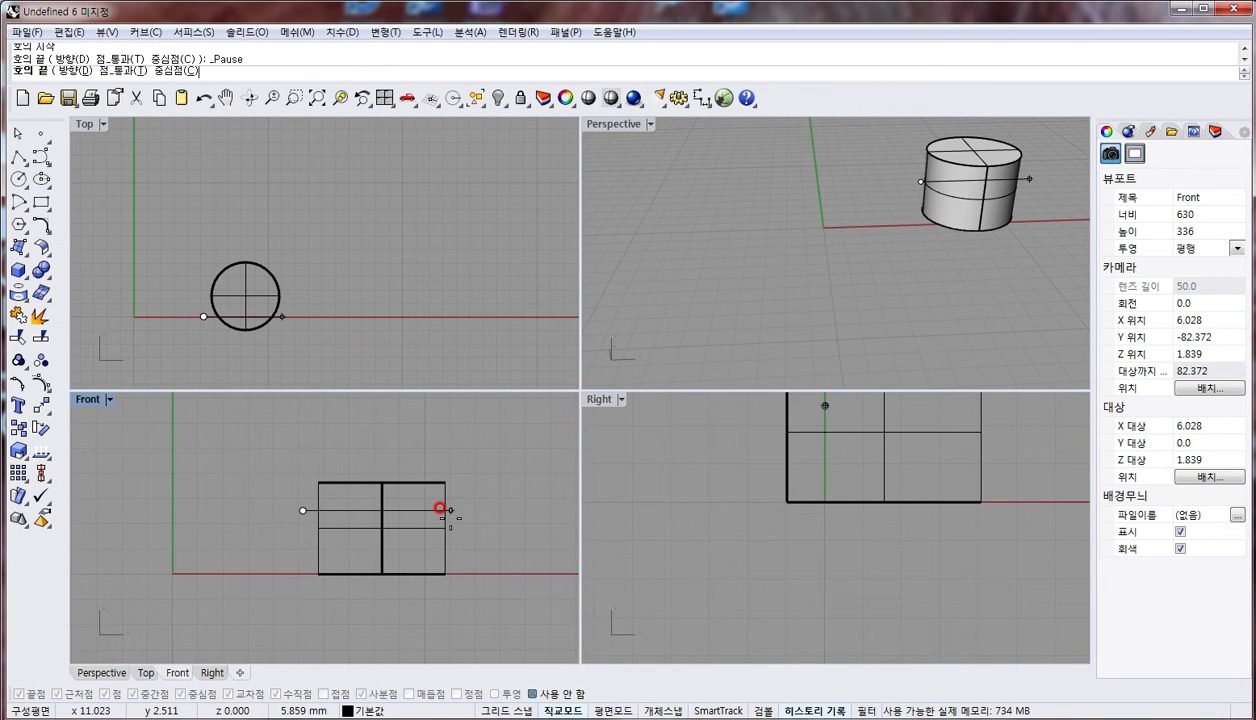
click(453, 511)
click(407, 458)
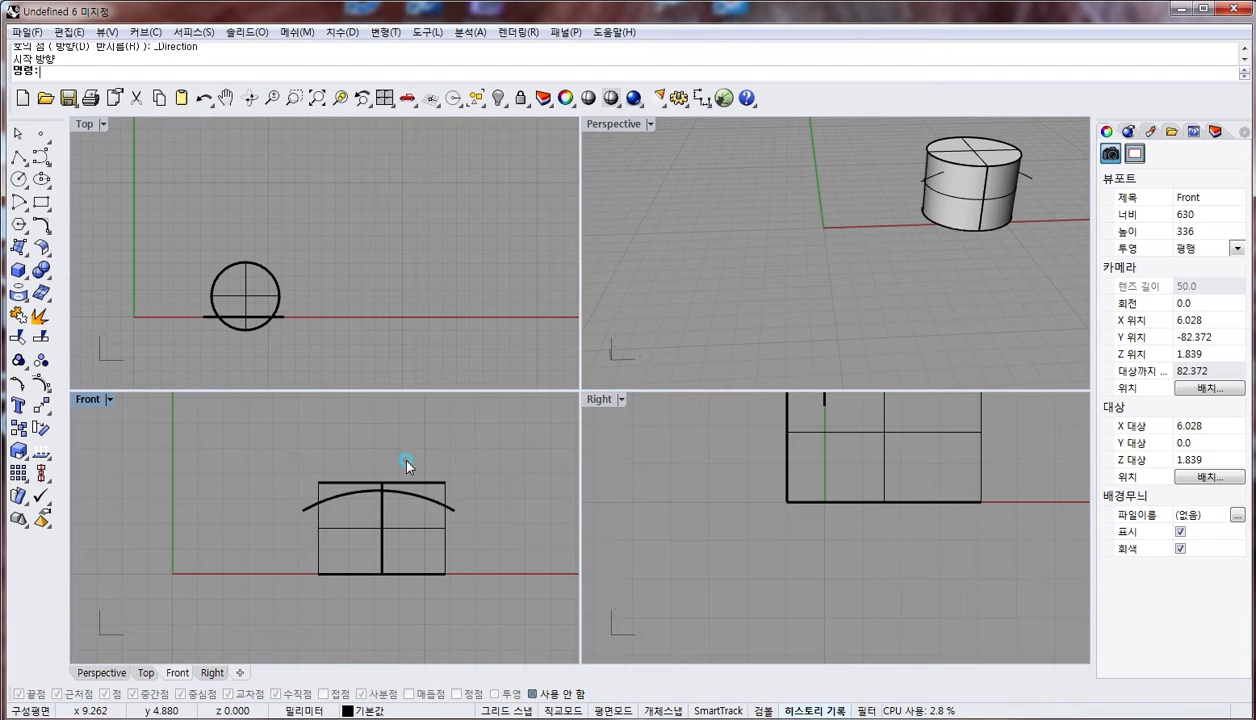
Extrude the arc about 8.3 mm into a curved surface and move it in the Top view until it covers the whole cylinder
click(426, 502)
text(x)
key(Return)
click(863, 275)
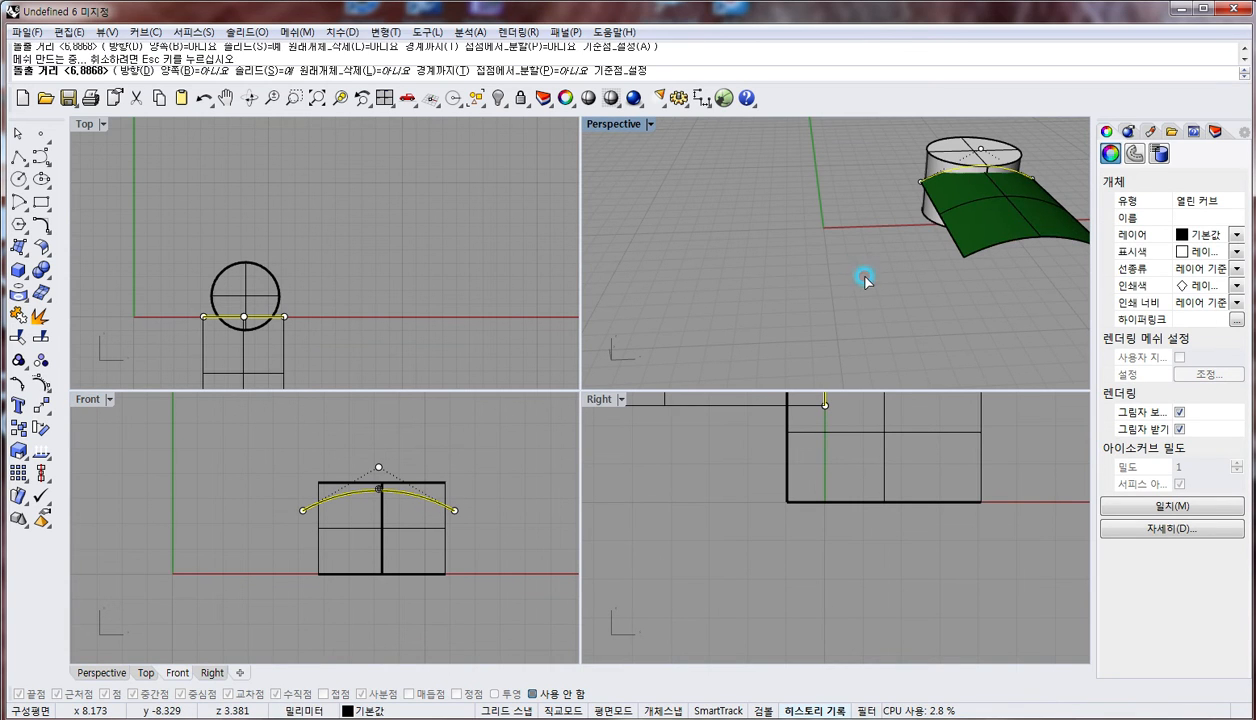
click(1005, 232)
click(293, 348)
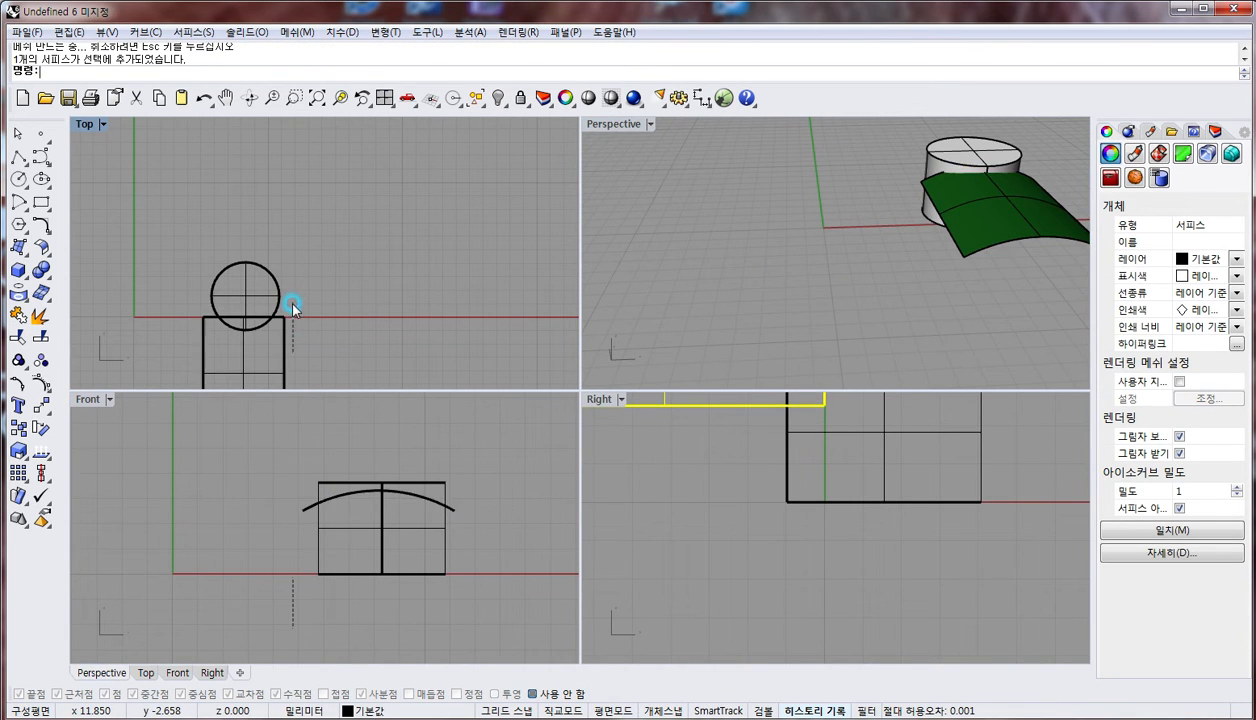
click(283, 381)
drag(283, 381, 282, 309)
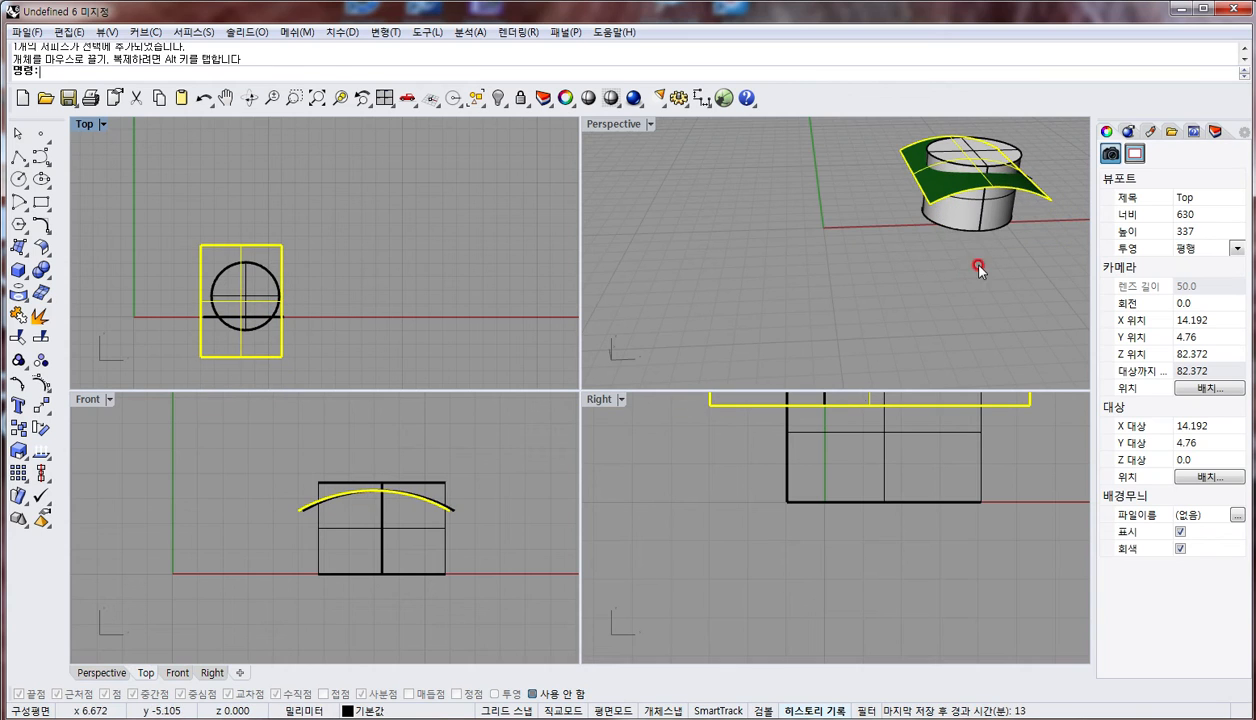
Cut the cylinder's top to a domed shape with Boolean Difference, using the curved surface as the cutter
click(978, 228)
text(1)
right_click(970, 204)
click(938, 180)
right_click(905, 244)
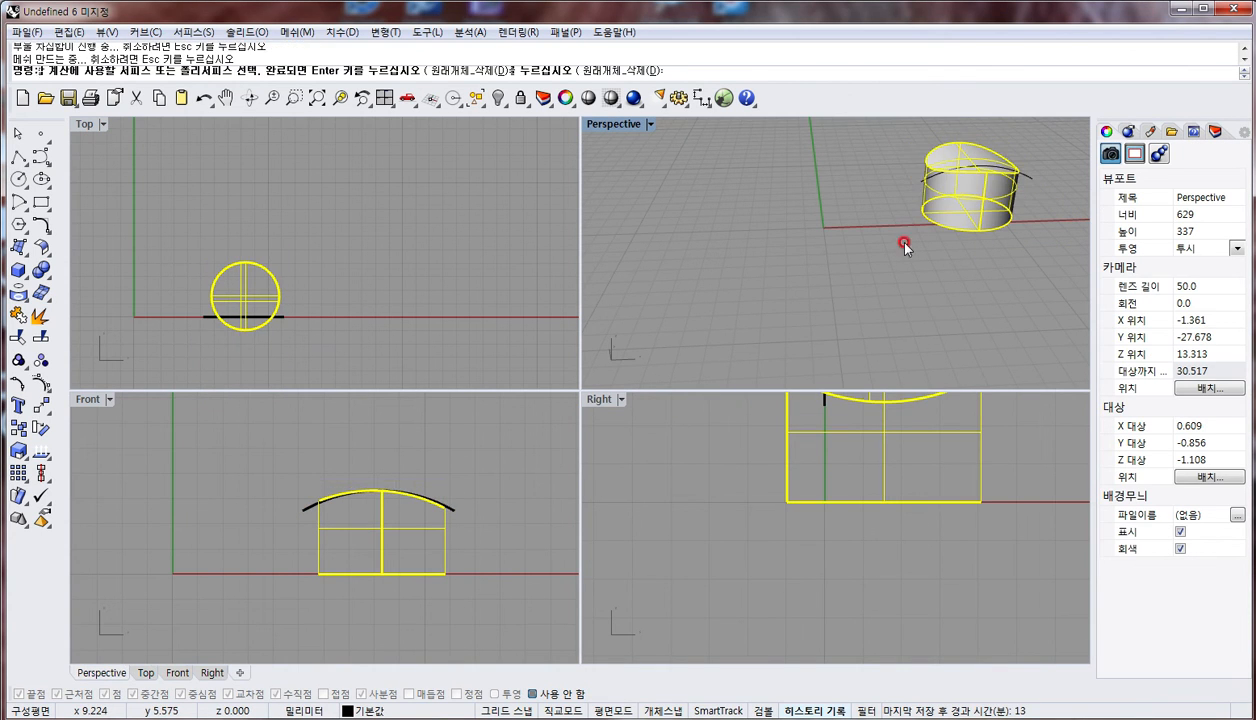
Shell the domed cylinder with a thickness of 0.6, removing its flat bottom face
right_drag(940, 291, 922, 188)
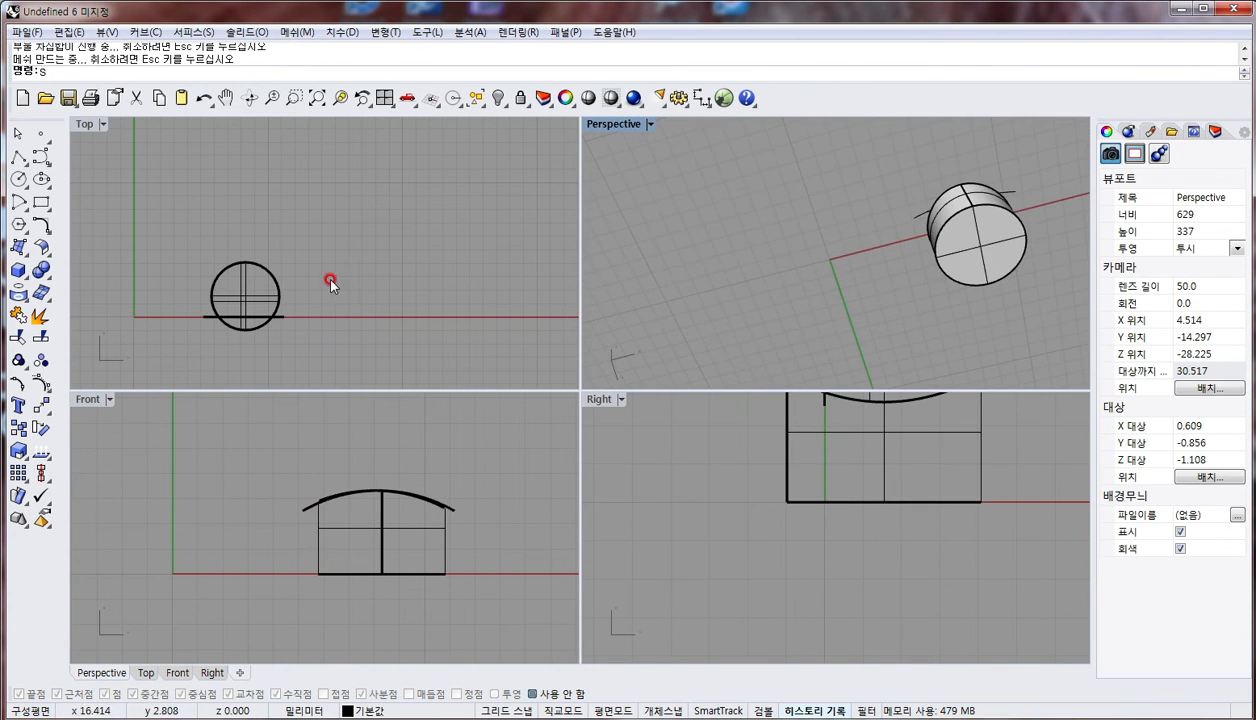
click(38, 272)
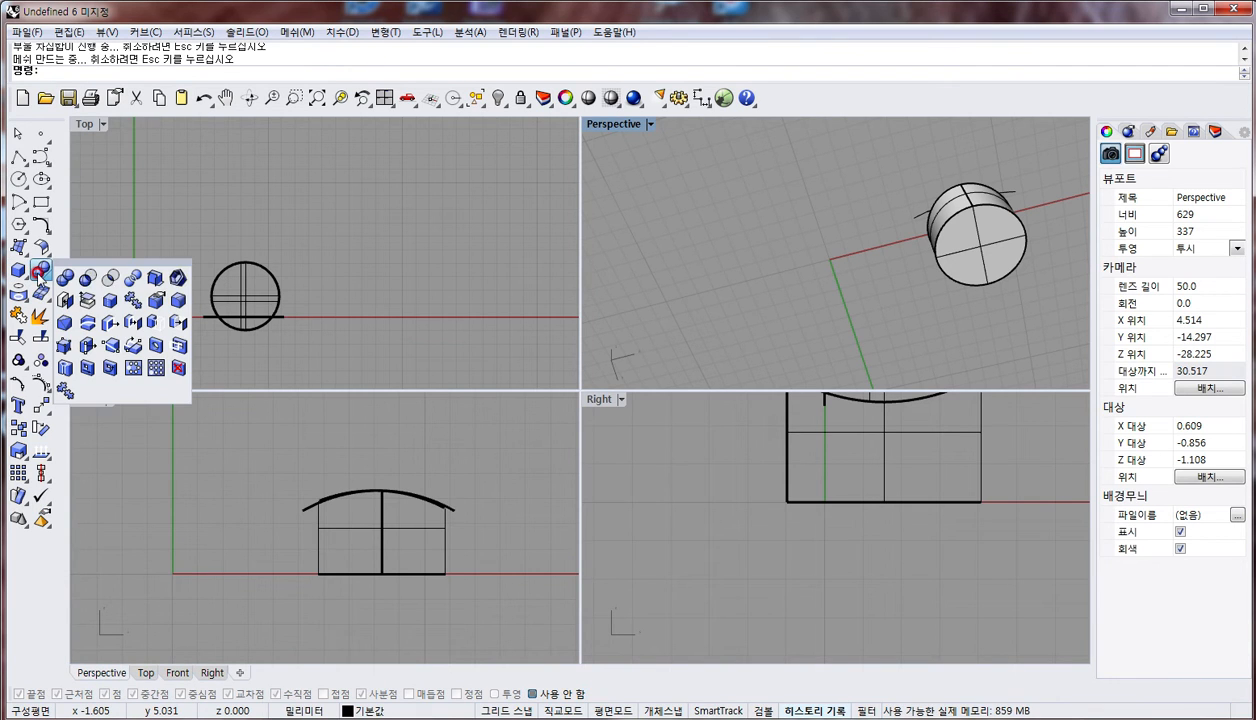
click(181, 280)
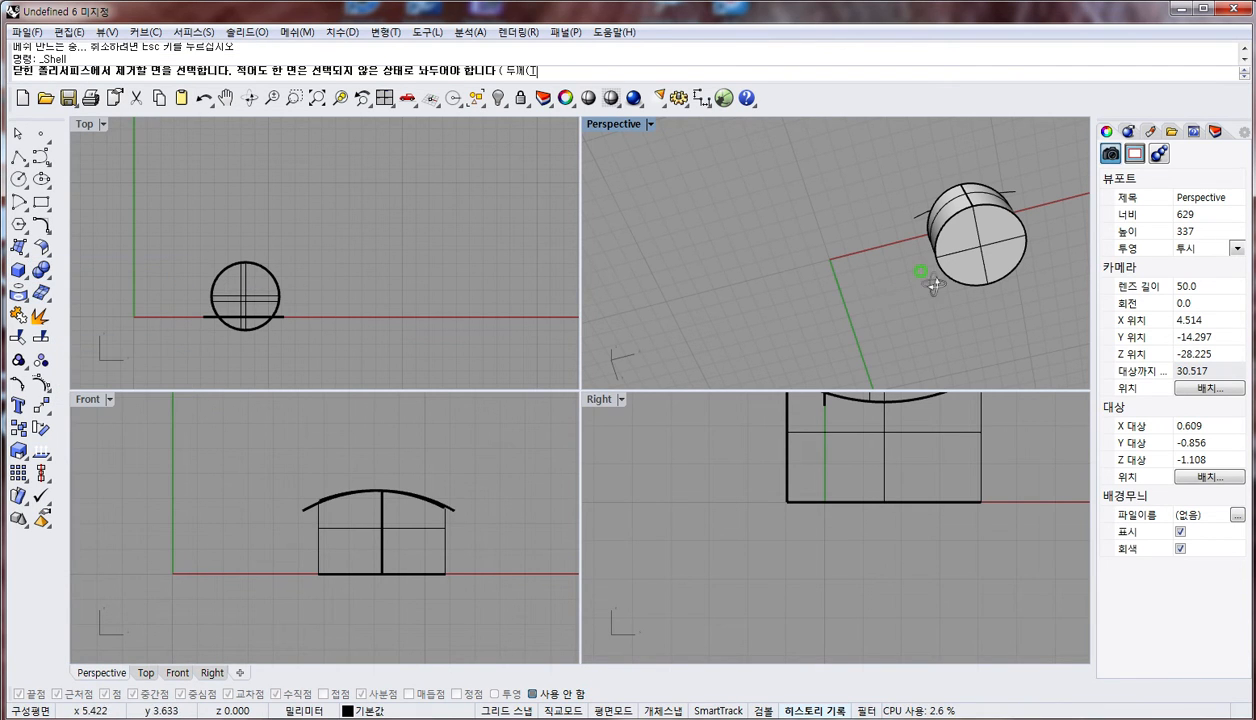
right_drag(932, 285, 951, 236)
click(961, 255)
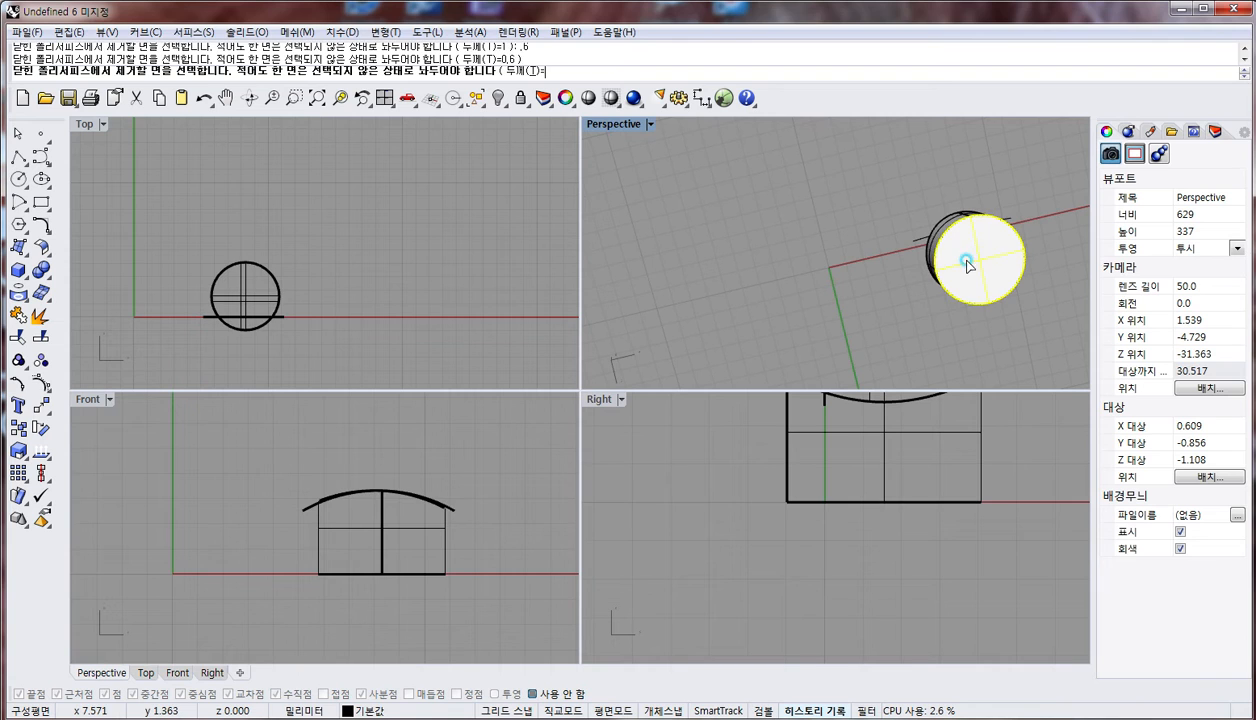
key(Return)
Select all curves and delete the leftover arc
right_drag(870, 172, 896, 314)
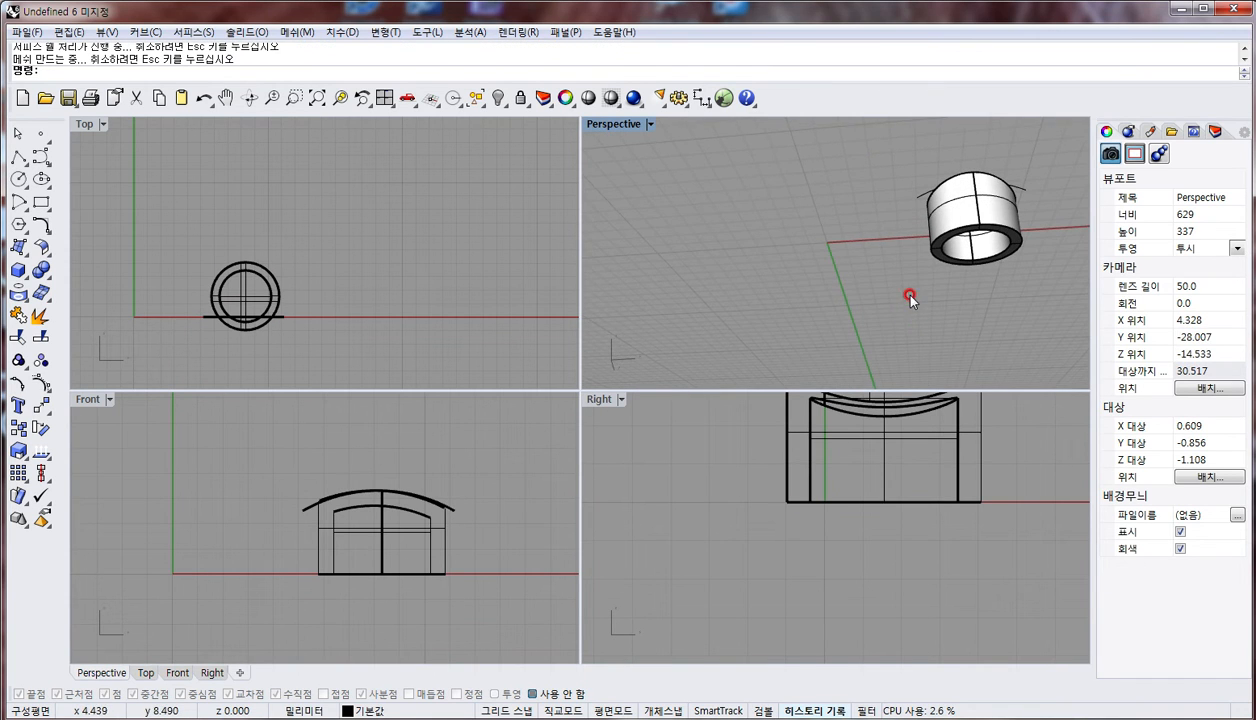
text(sc)
key(Return)
key(Delete)
right_drag(812, 326, 951, 319)
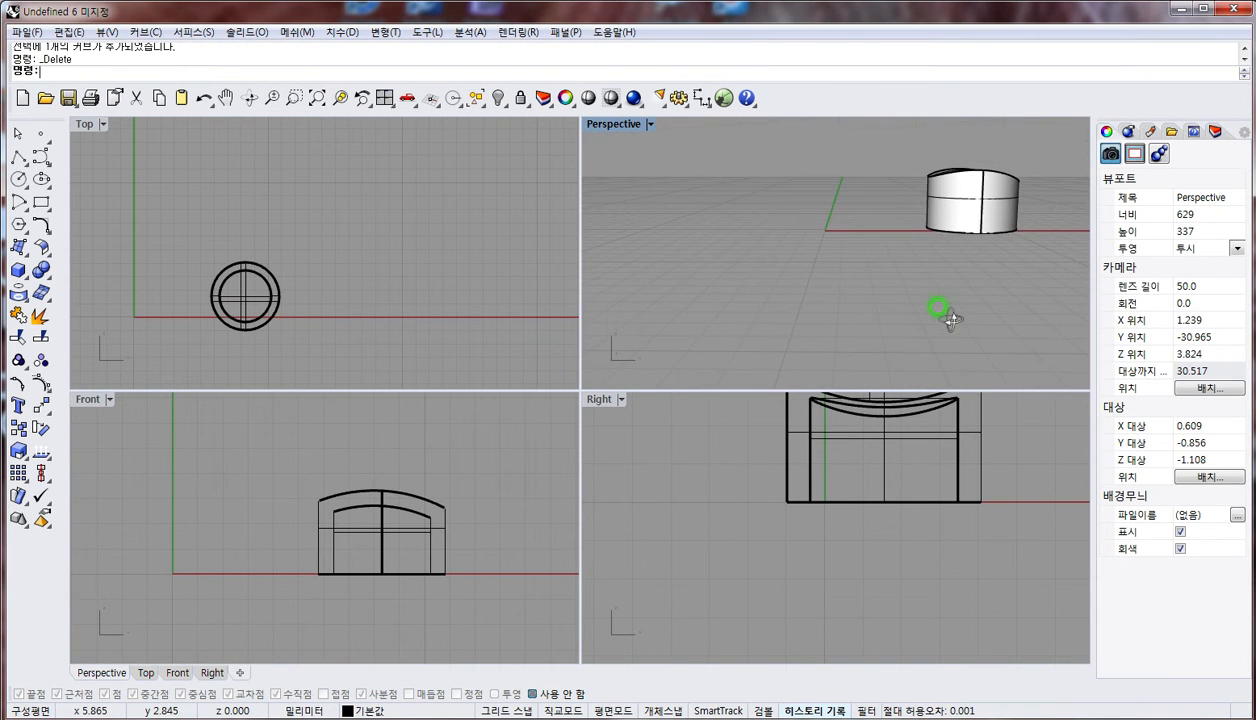
Draw a horizontal line about 6.6 mm long across the lower part of the shell in the Front view and shift it slightly upward
right_drag(362, 508, 291, 506)
key(ctrl+alt+s)
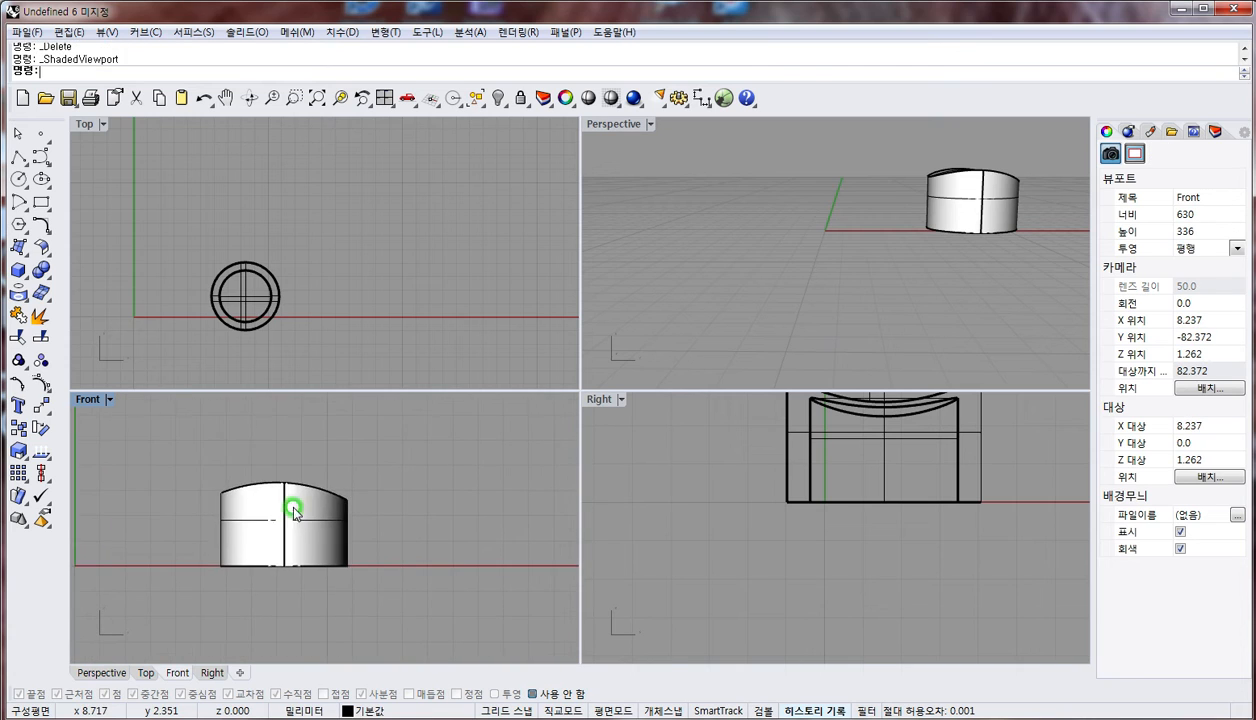
key(ctrl+alt+w)
scroll(246, 512, up, 4)
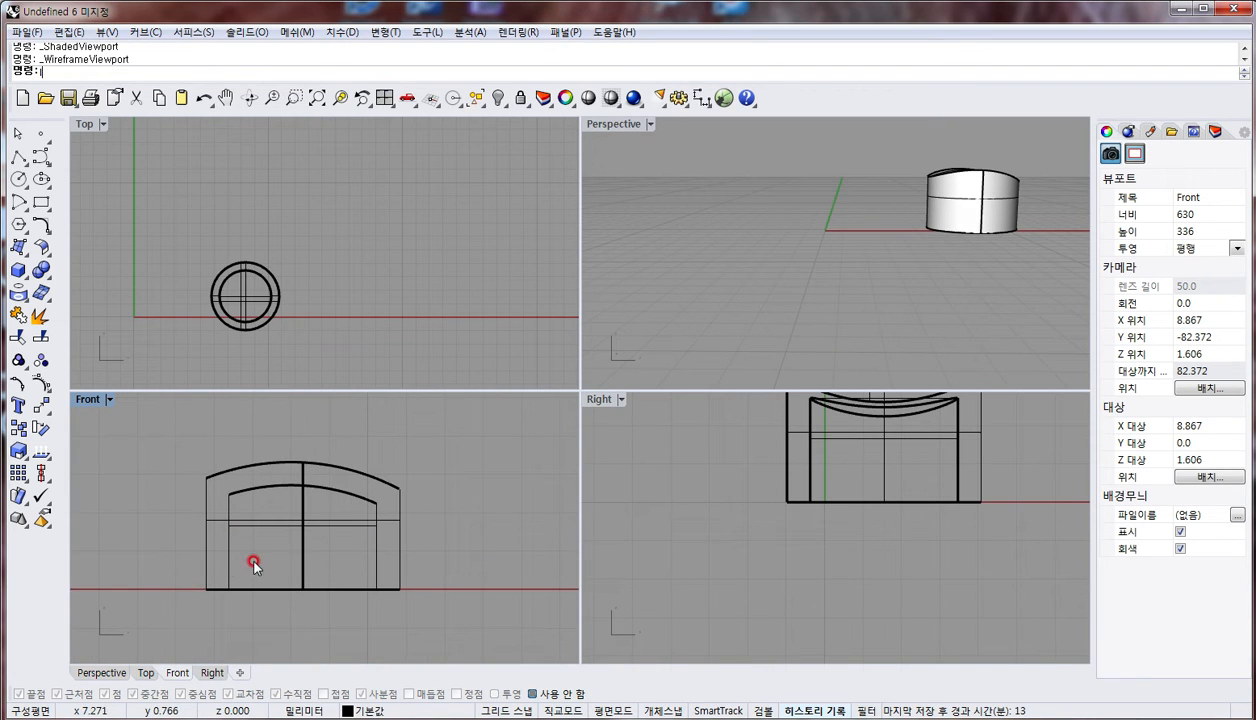
right_click(253, 561)
click(172, 565)
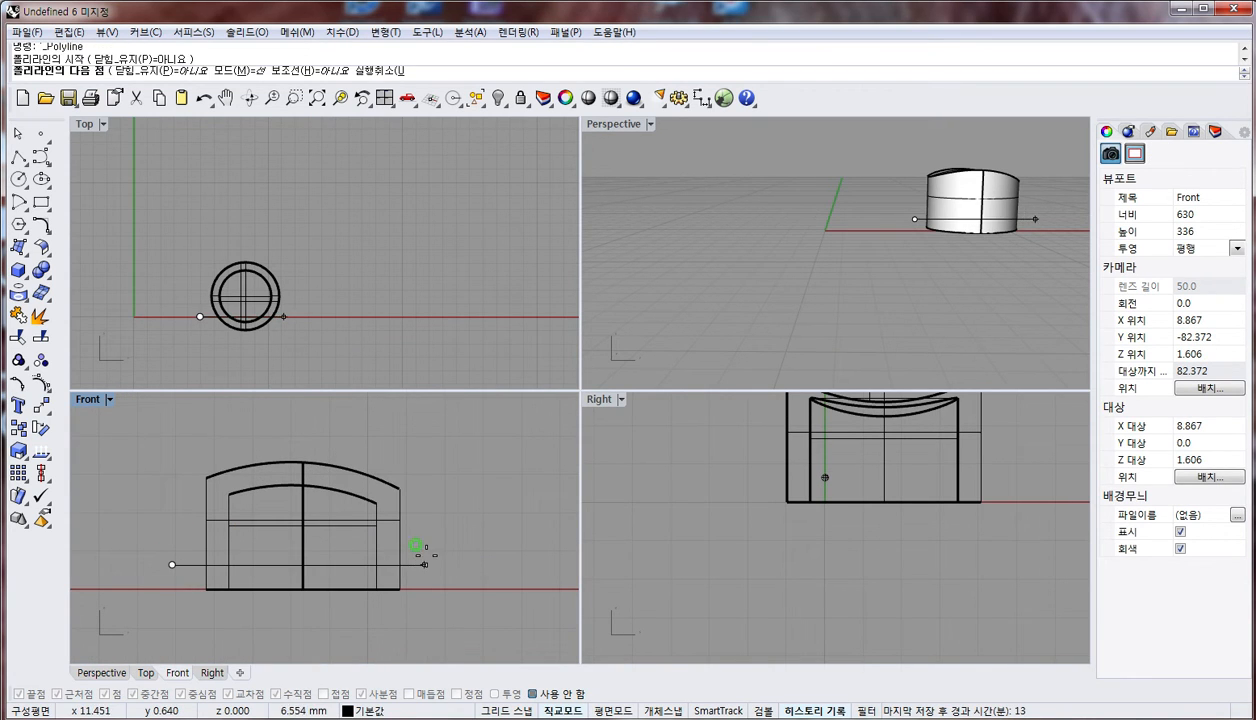
shift+click(426, 556)
right_click(426, 560)
scroll(426, 562, up, 2)
drag(415, 566, 423, 558)
right_drag(262, 565, 354, 553)
text(ll)
key(Return)
click(214, 496)
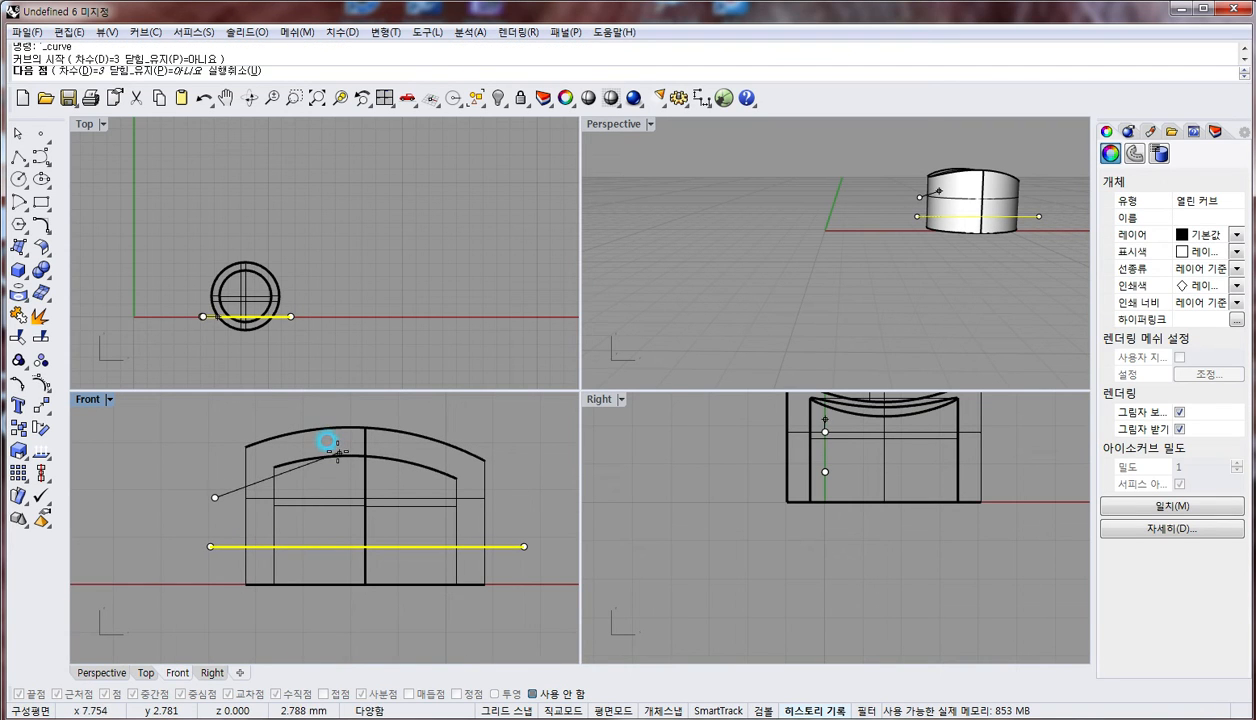
click(343, 453)
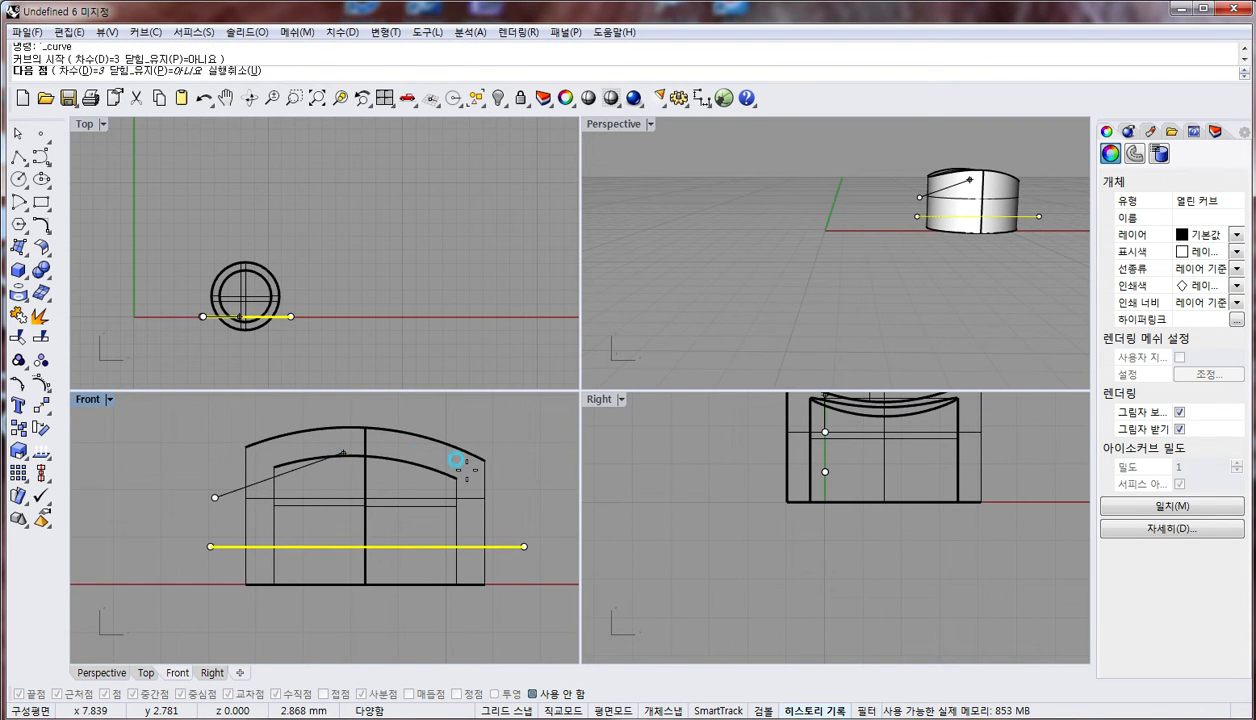
right_click(509, 523)
key(ctrl+z)
Draw a four-point arching degree-3 curve across the shell in the Front view, above the horizontal line and past both walls
right_click(231, 501)
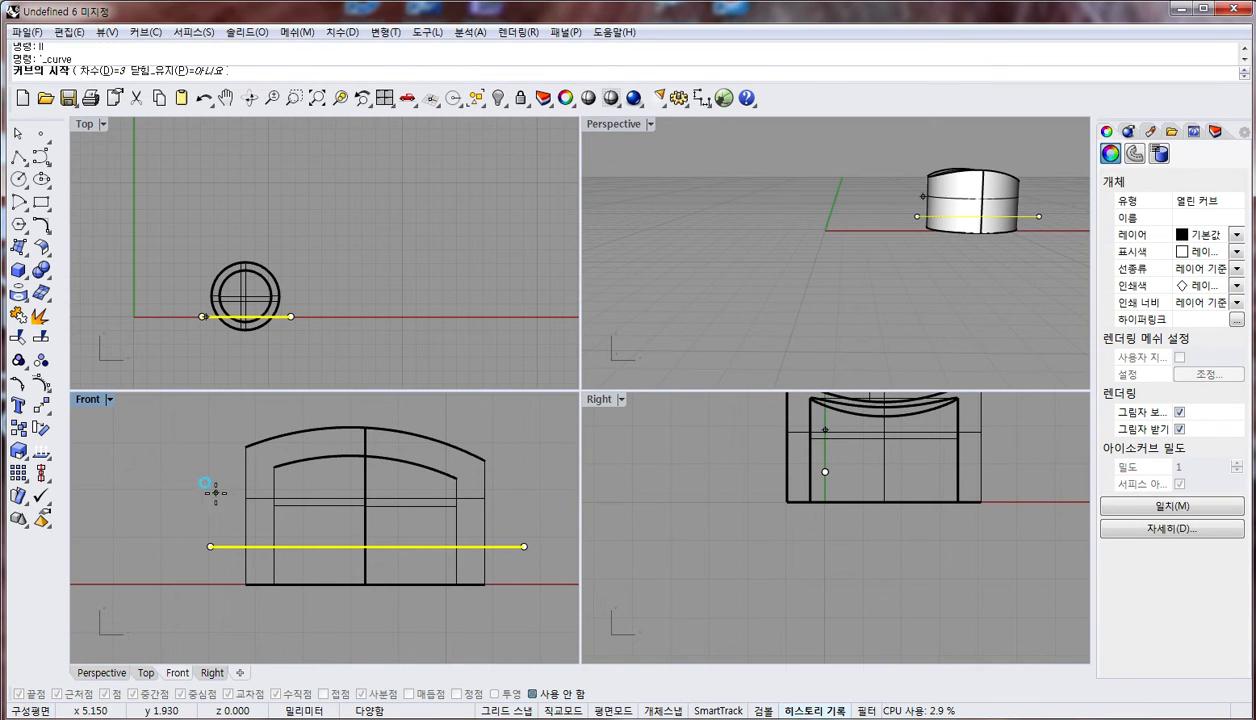
click(216, 492)
click(334, 453)
click(500, 494)
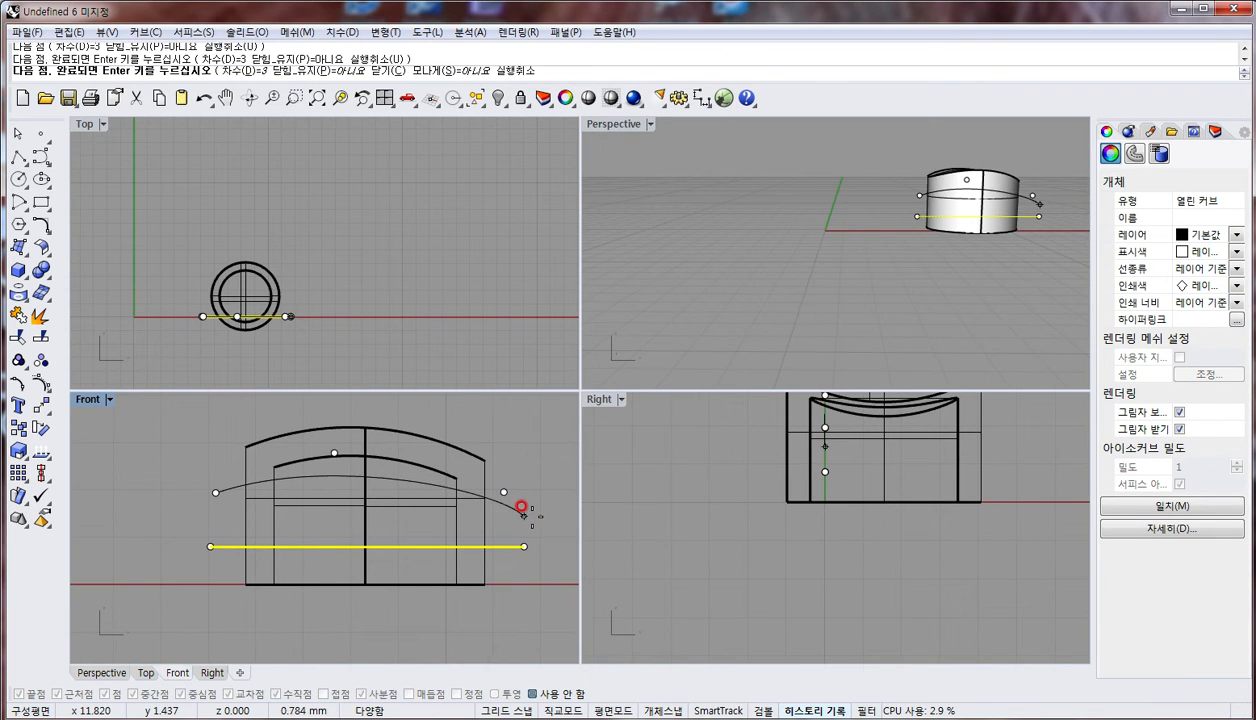
click(539, 518)
right_click(529, 519)
Show the arching curve's control points and move the third one inward and up, close to the inner roof line
click(529, 521)
key(F10)
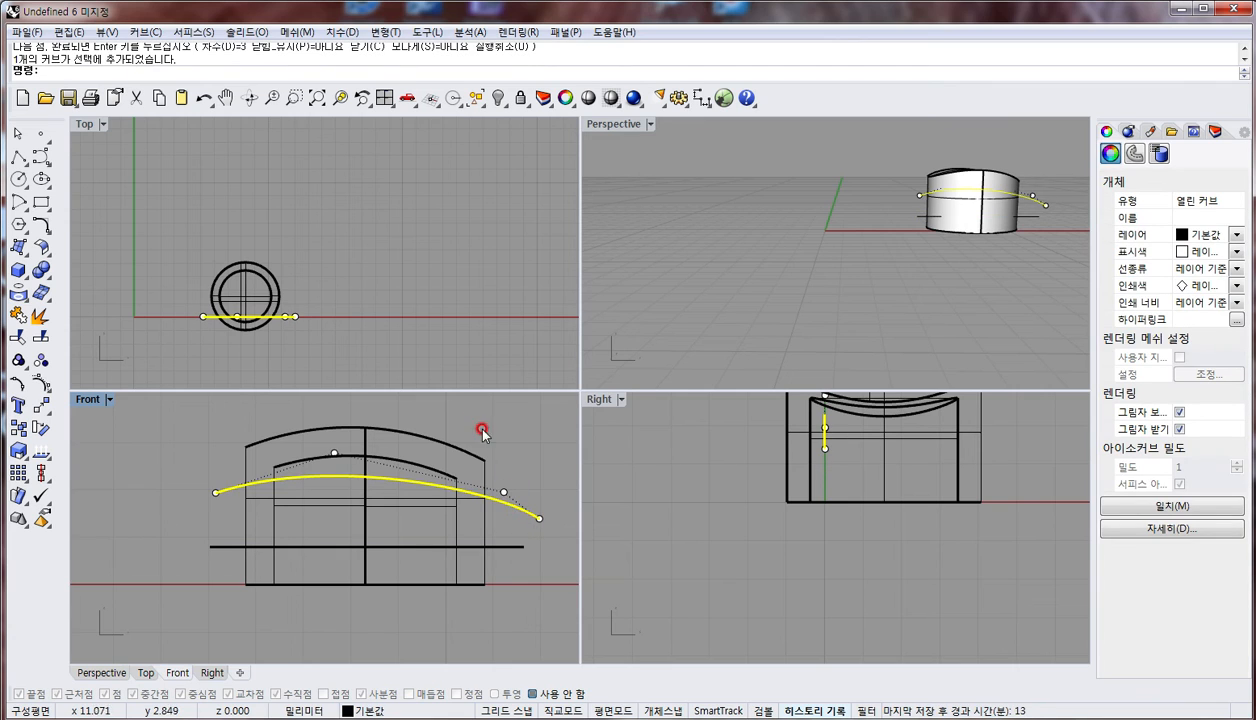
click(503, 492)
drag(503, 494, 446, 477)
key(Escape)
key(Escape)
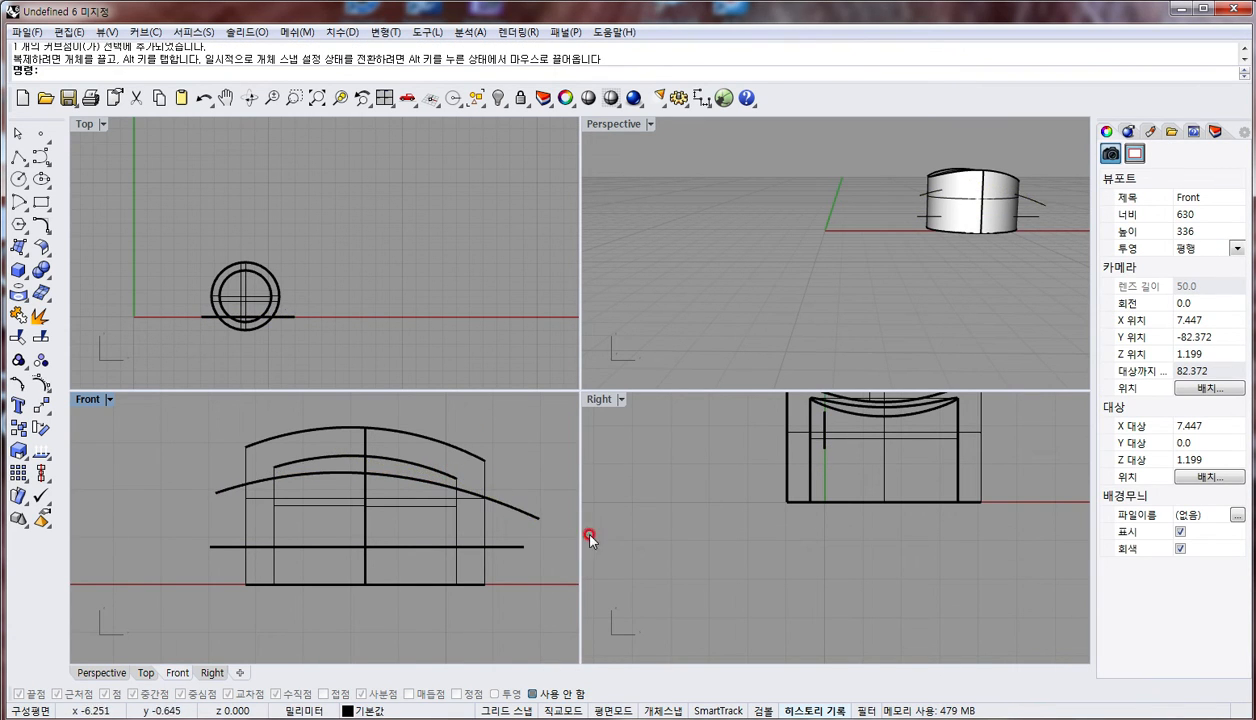
Move the arching curve's right end control point slightly downward
click(527, 519)
key(F10)
click(540, 517)
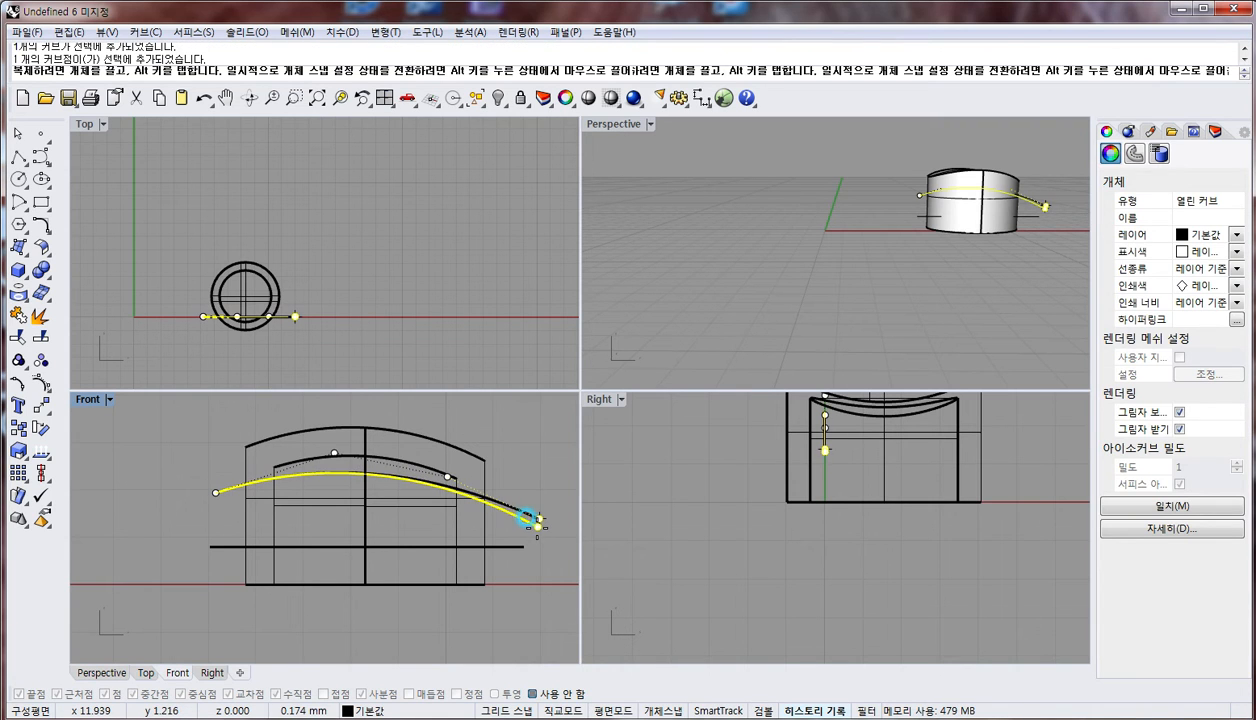
drag(525, 532, 525, 532)
Raise the arching curve's second control point toward the outer roof line and adjust its left end point slightly
click(441, 475)
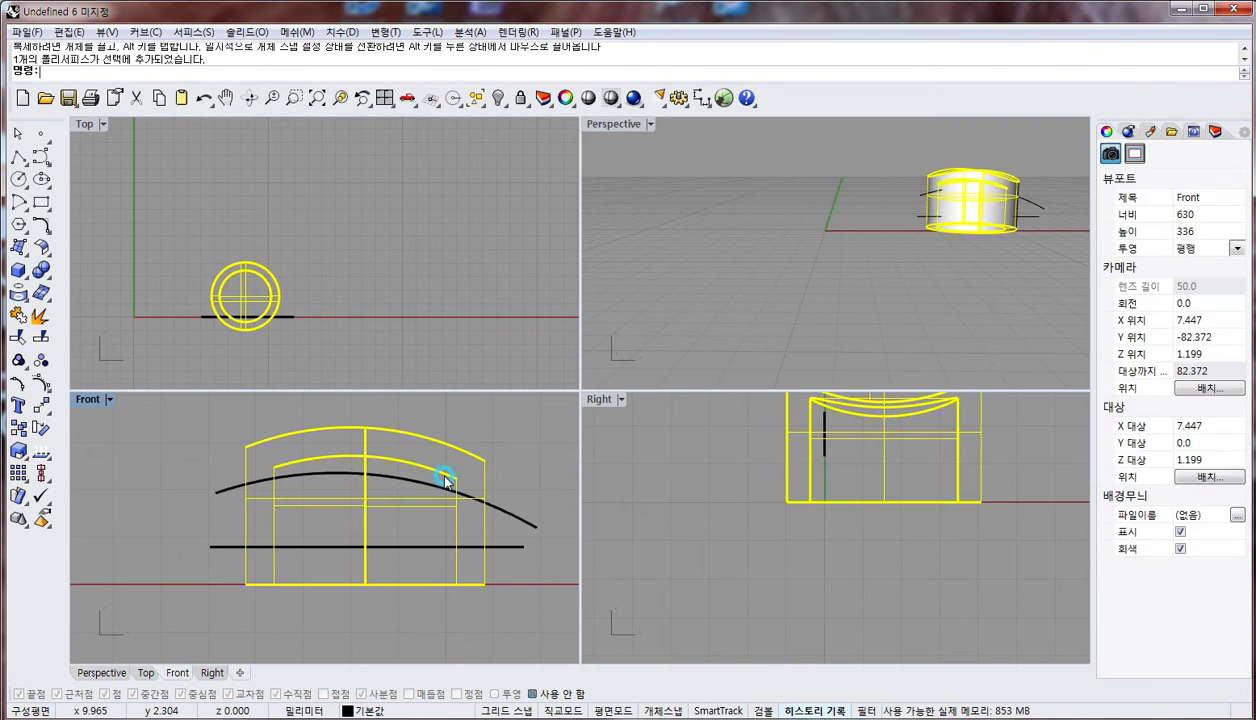
click(419, 484)
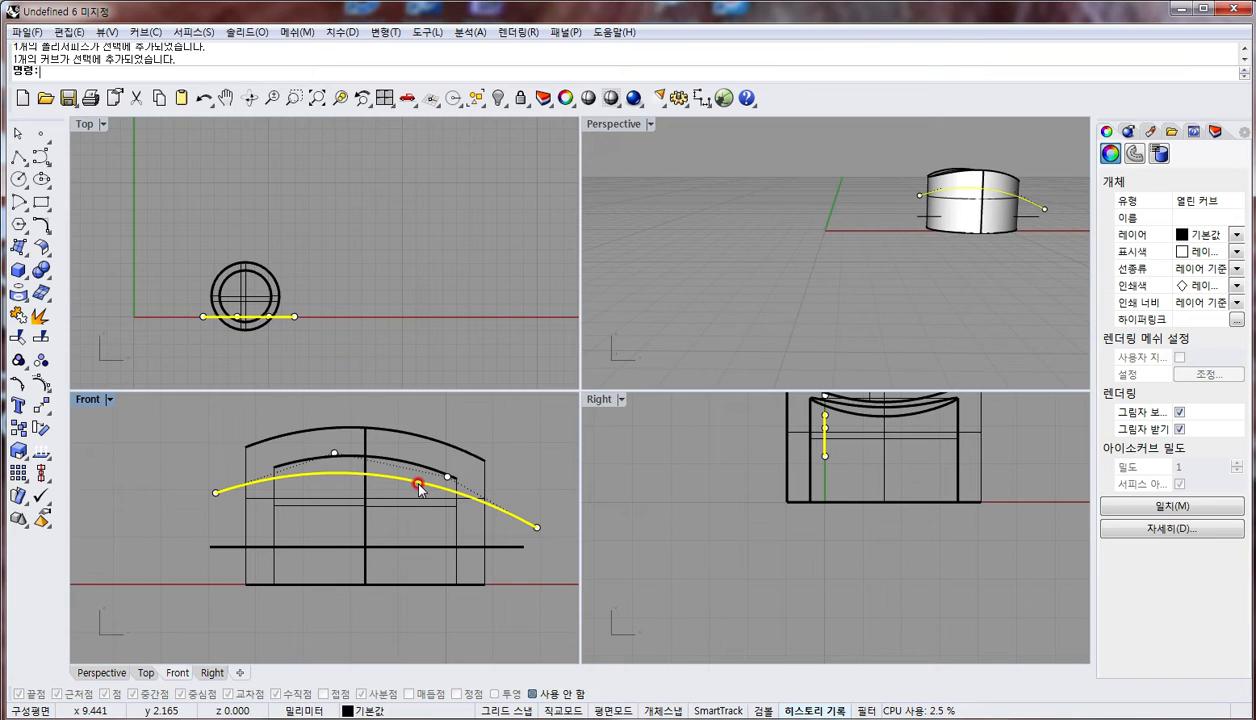
click(334, 453)
drag(334, 453, 352, 432)
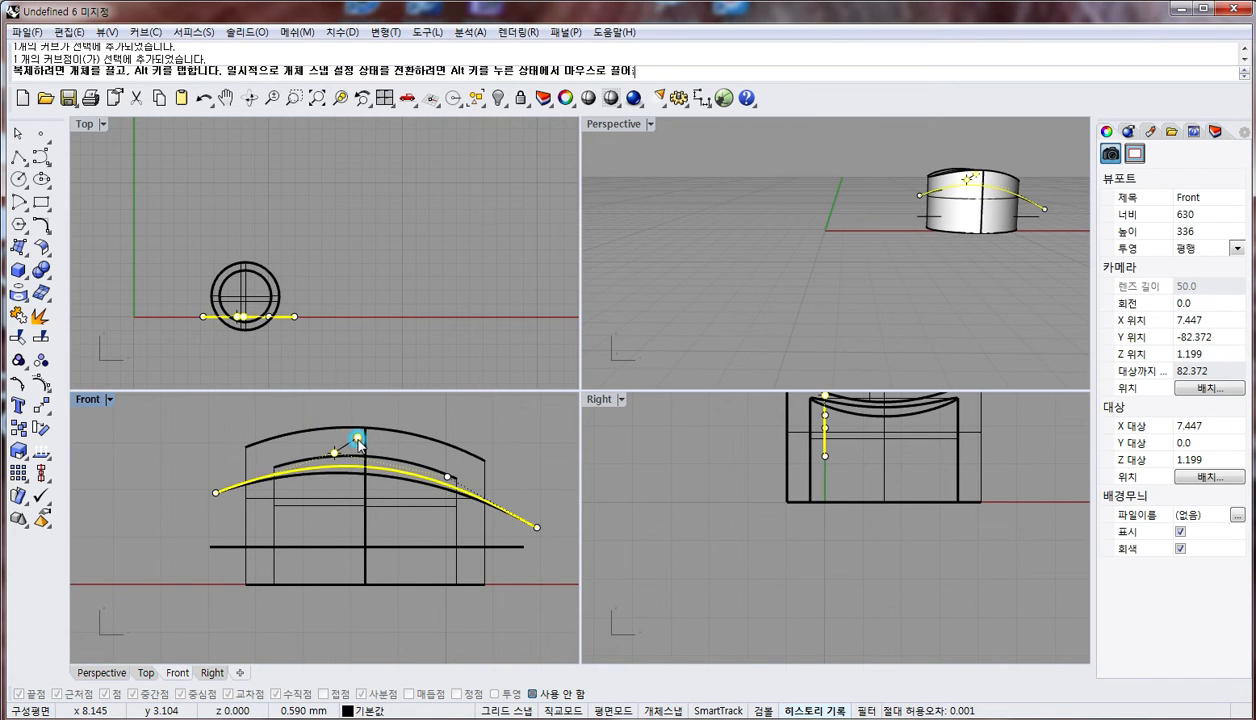
click(203, 487)
drag(204, 485, 205, 487)
key(Escape)
key(Escape)
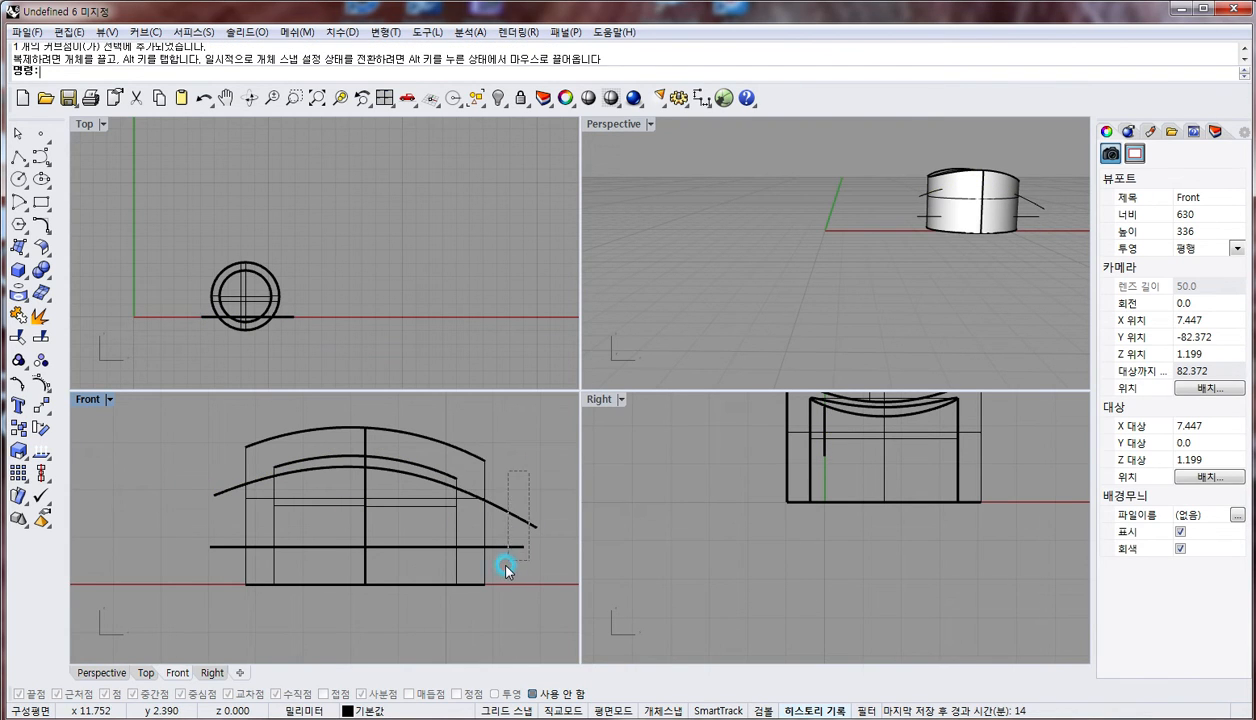
Draw two near-vertical lines in the Front view just outside the shell's walls, each crossing both the arching curve and the horizontal line
drag(506, 563, 502, 500)
right_click(510, 553)
click(510, 563)
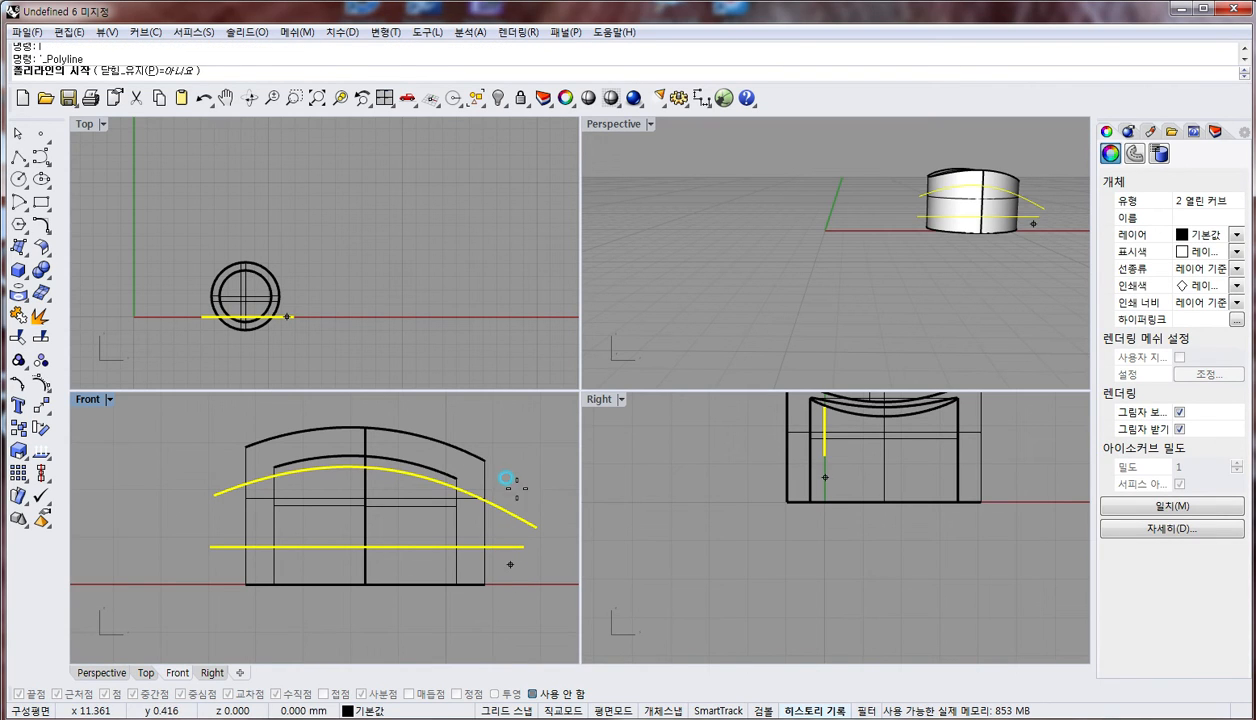
click(517, 484)
right_click(517, 484)
right_click(517, 484)
click(225, 559)
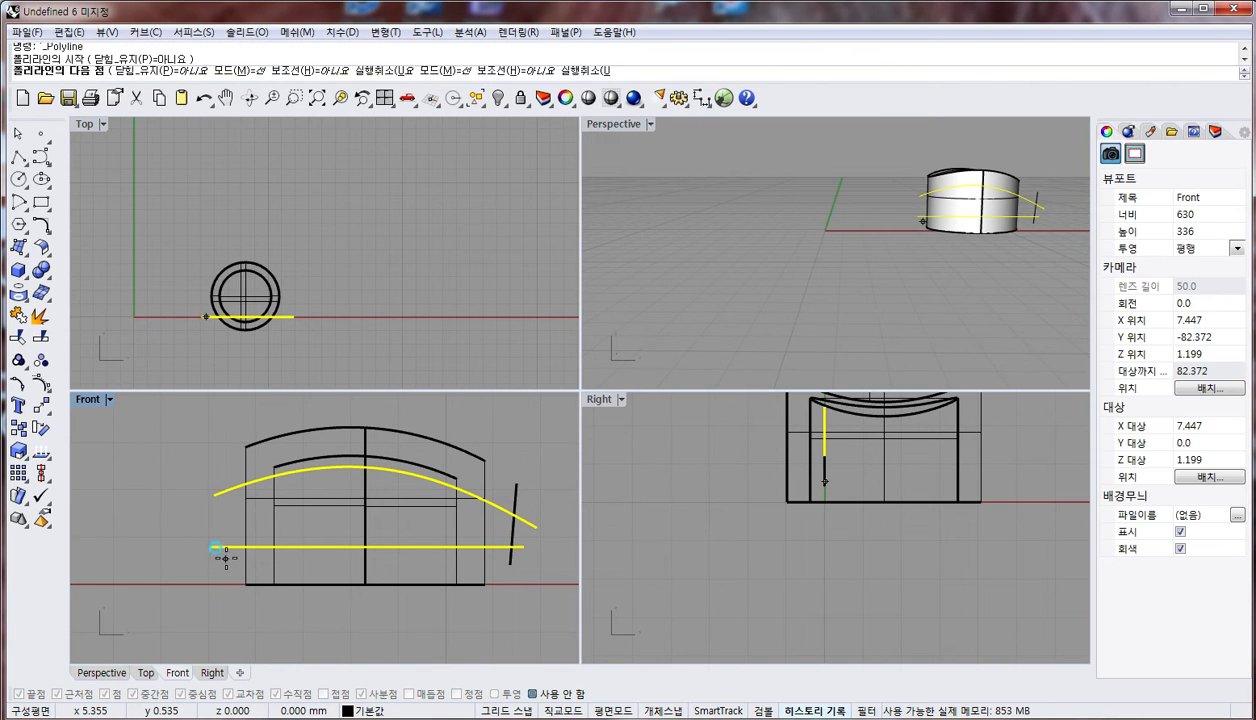
click(221, 455)
right_click(221, 456)
Combine the arching curve, the horizontal line and both side lines into one closed window profile with Curve Boolean
shift+drag(223, 442, 198, 492)
shift+drag(502, 449, 502, 450)
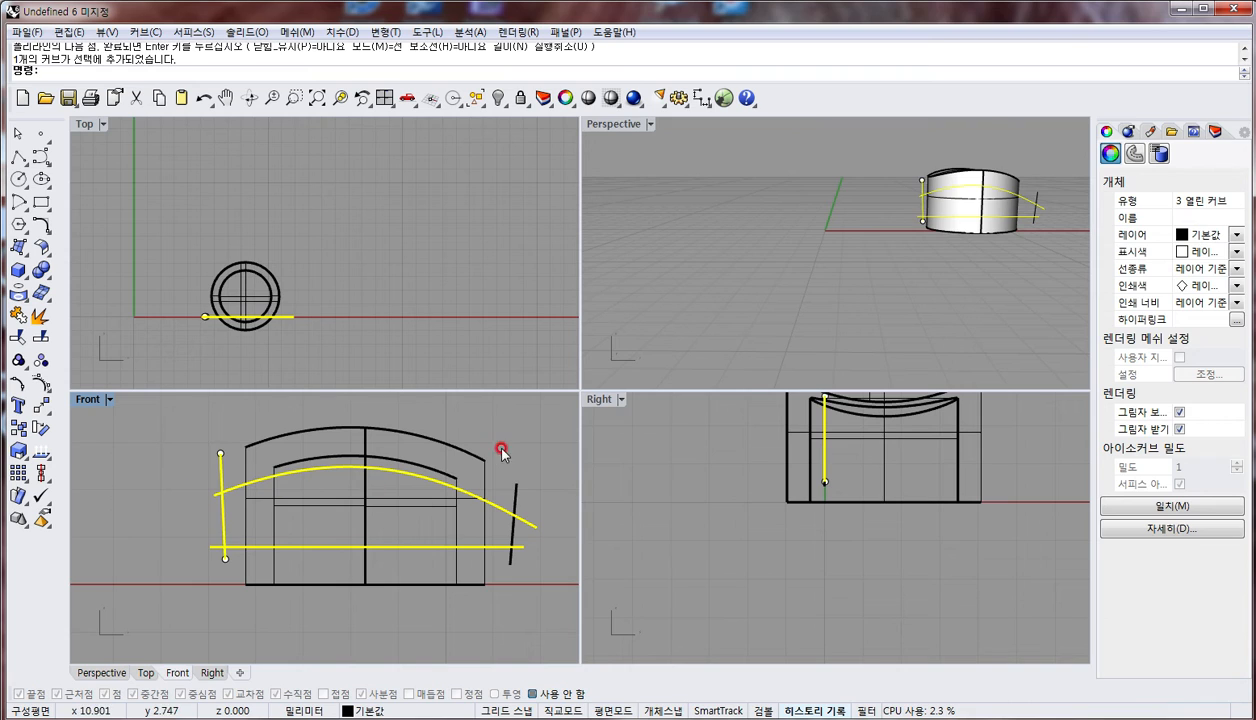
shift+drag(523, 495, 509, 512)
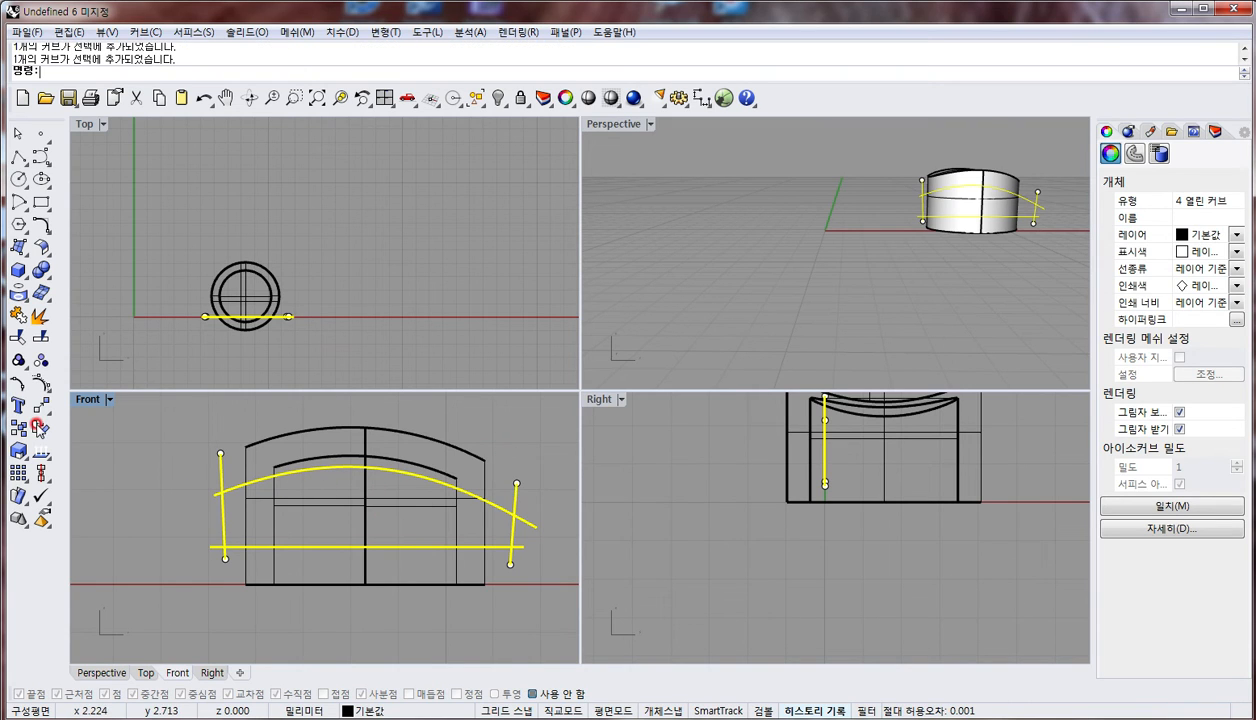
click(45, 232)
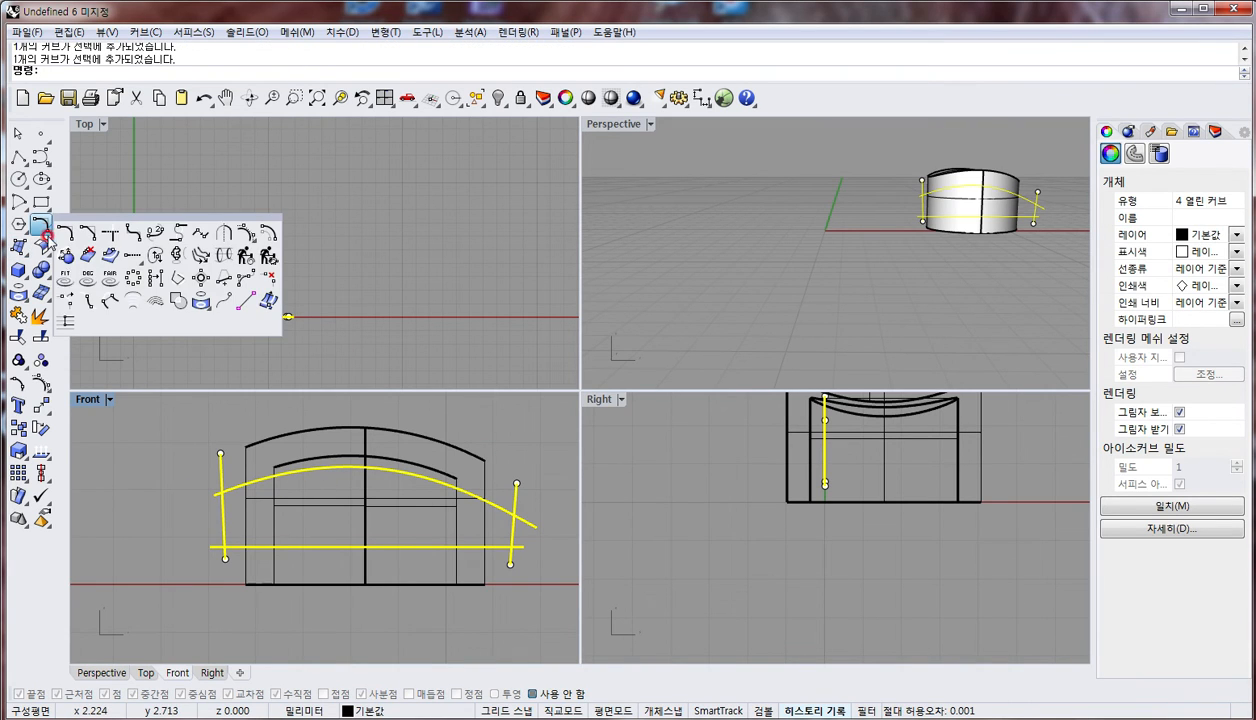
click(167, 289)
click(136, 441)
click(188, 328)
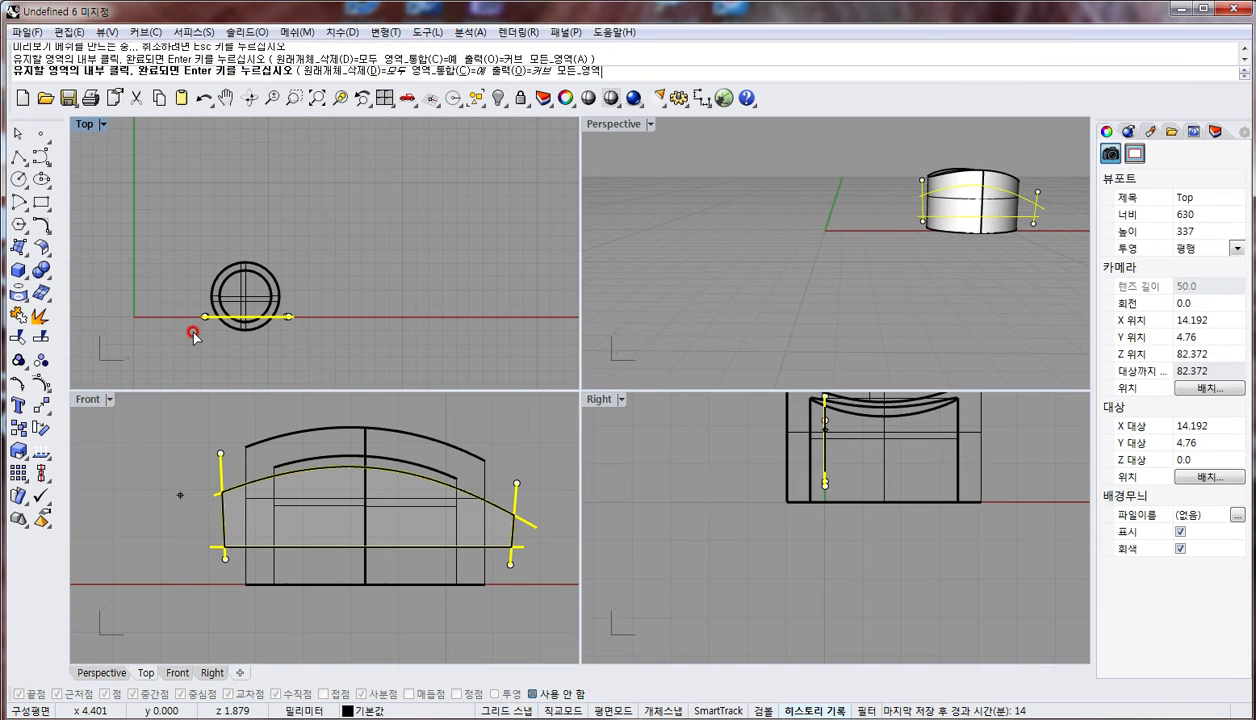
key(Return)
Extrude the closed window profile into a solid past the shell's back and stretch it forward in the Top view beyond the shell's front
text(e)
key(Return)
click(257, 232)
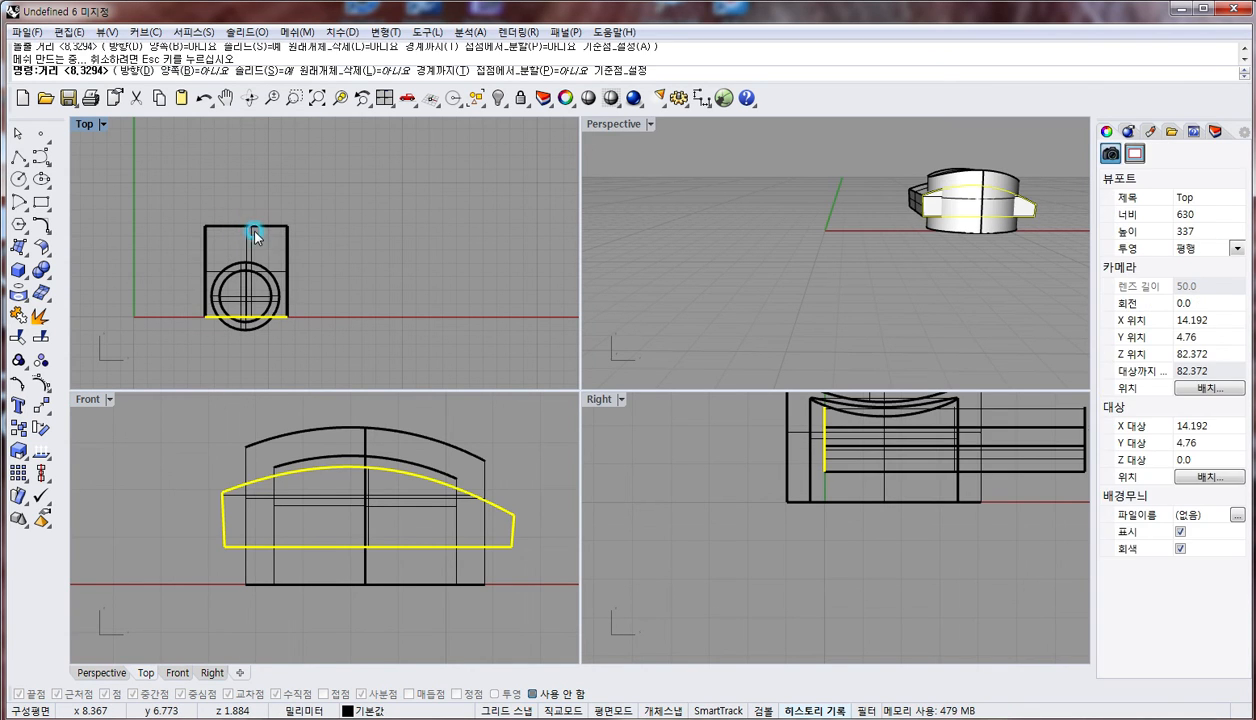
text(w)
key(Return)
click(292, 219)
click(293, 267)
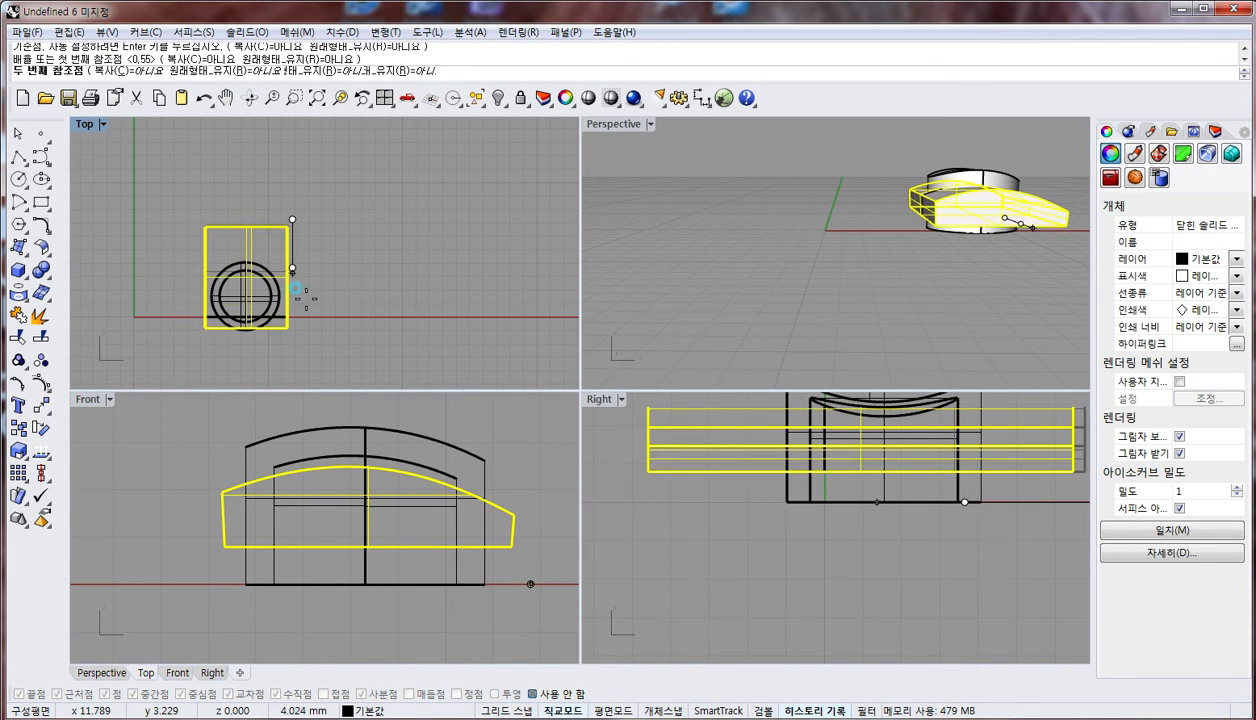
click(293, 296)
Try to subtract the extruded window solid from the domed shell with a Boolean difference
click(755, 180)
right_drag(755, 182, 920, 277)
click(877, 192)
key(d)
click(880, 208)
right_click(915, 218)
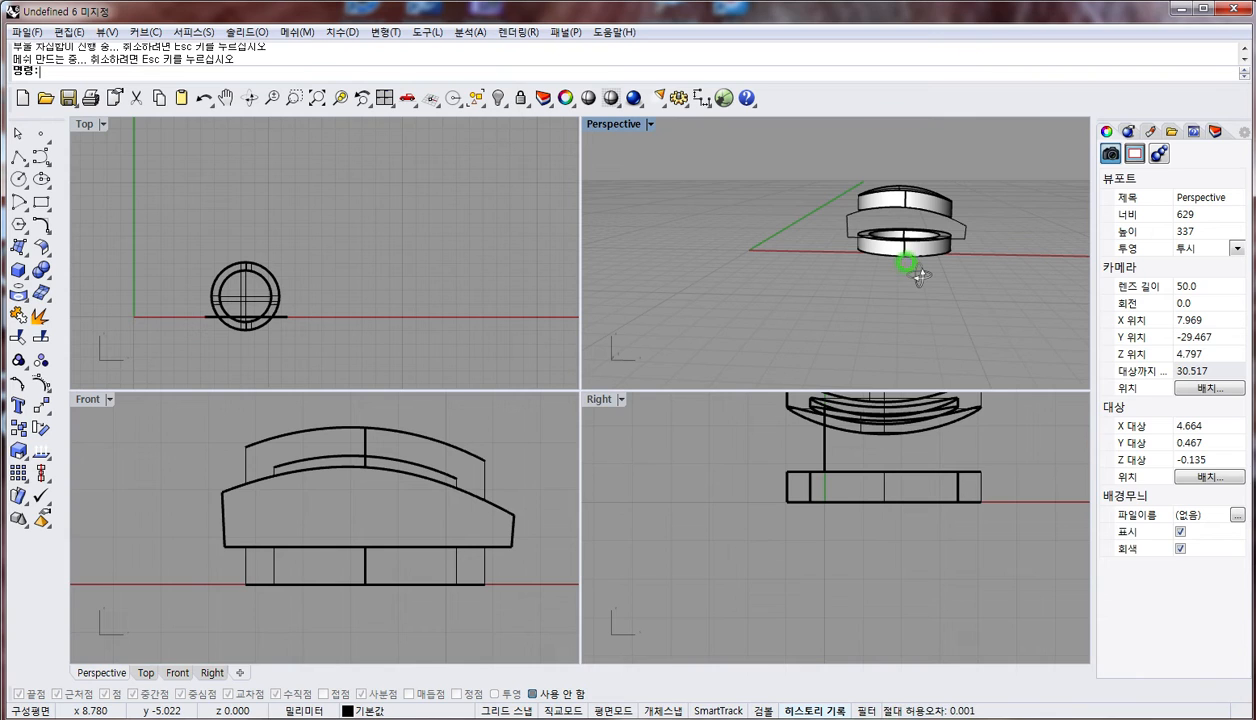
key(ctrl+z)
Align all objects by their horizontal centres to point 0 in the Top view
click(188, 247)
text(as)
key(Return)
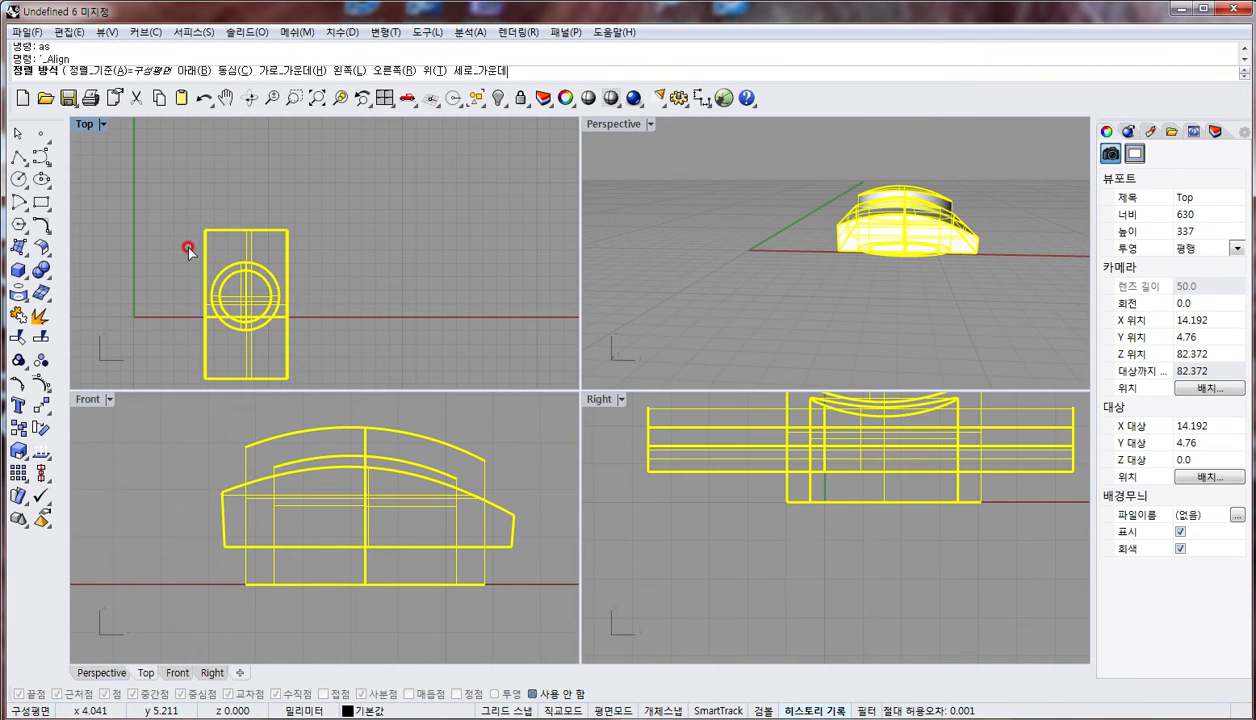
click(38, 474)
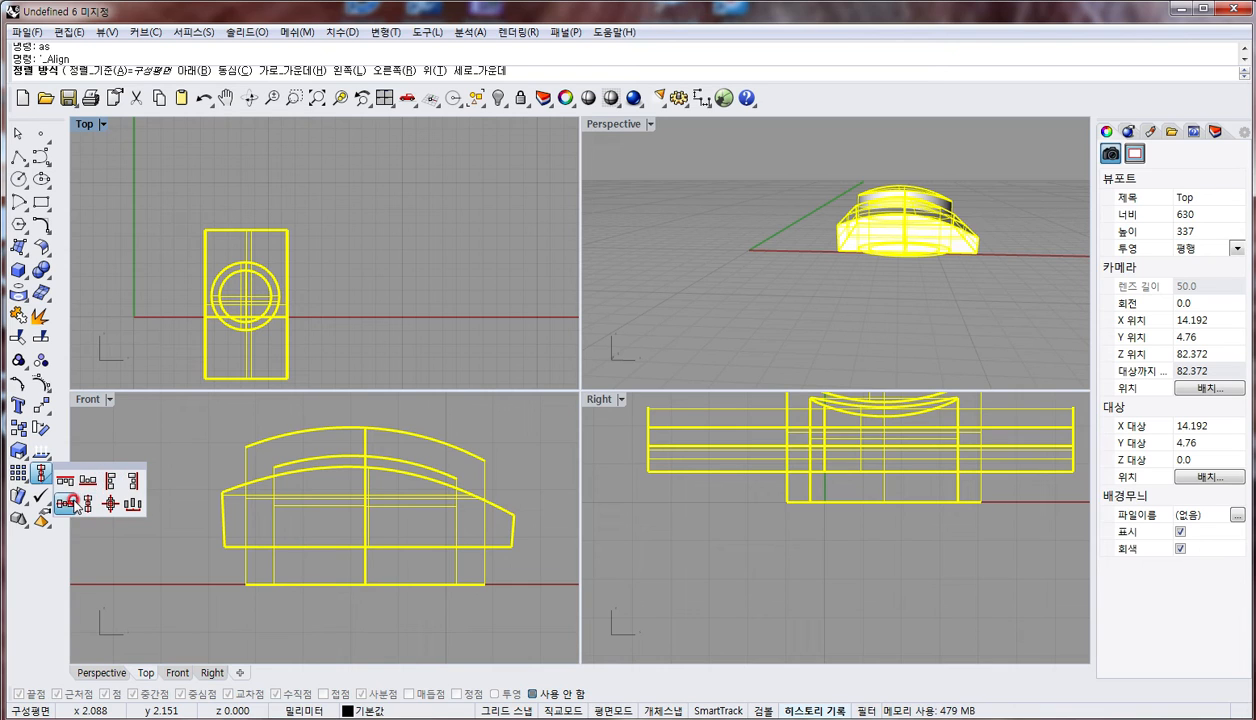
click(75, 503)
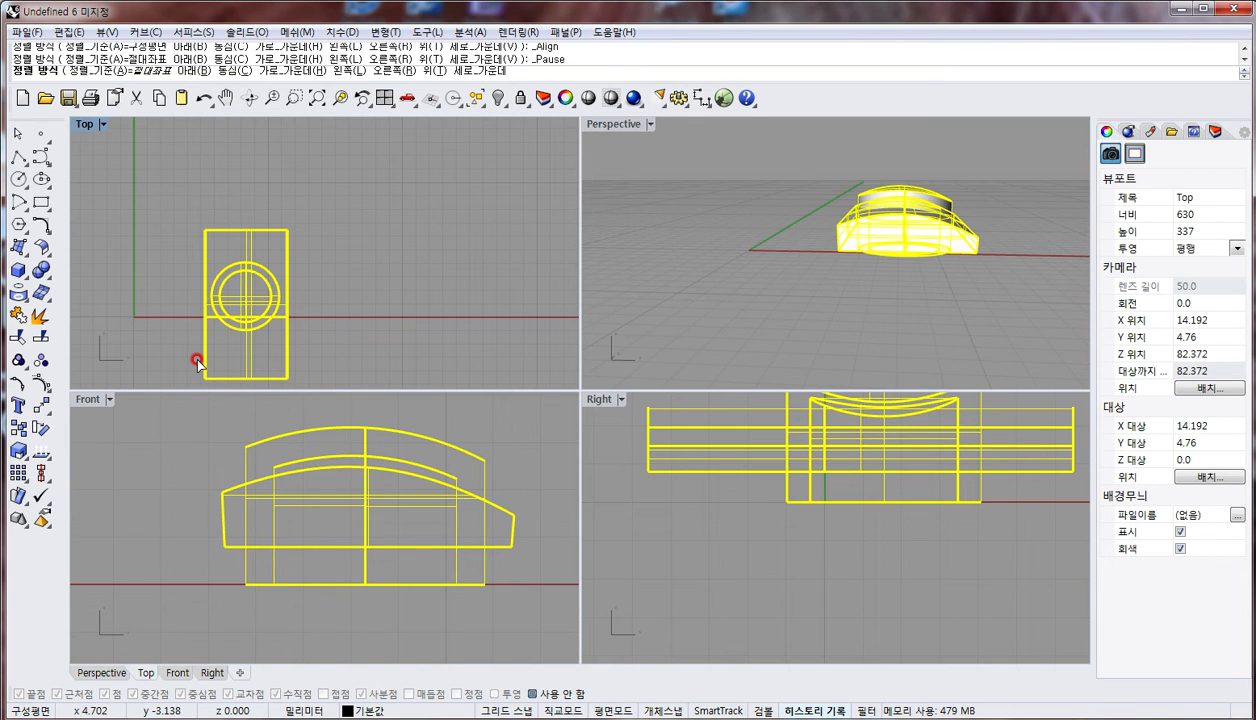
text(h)
key(Return)
text(0)
key(Return)
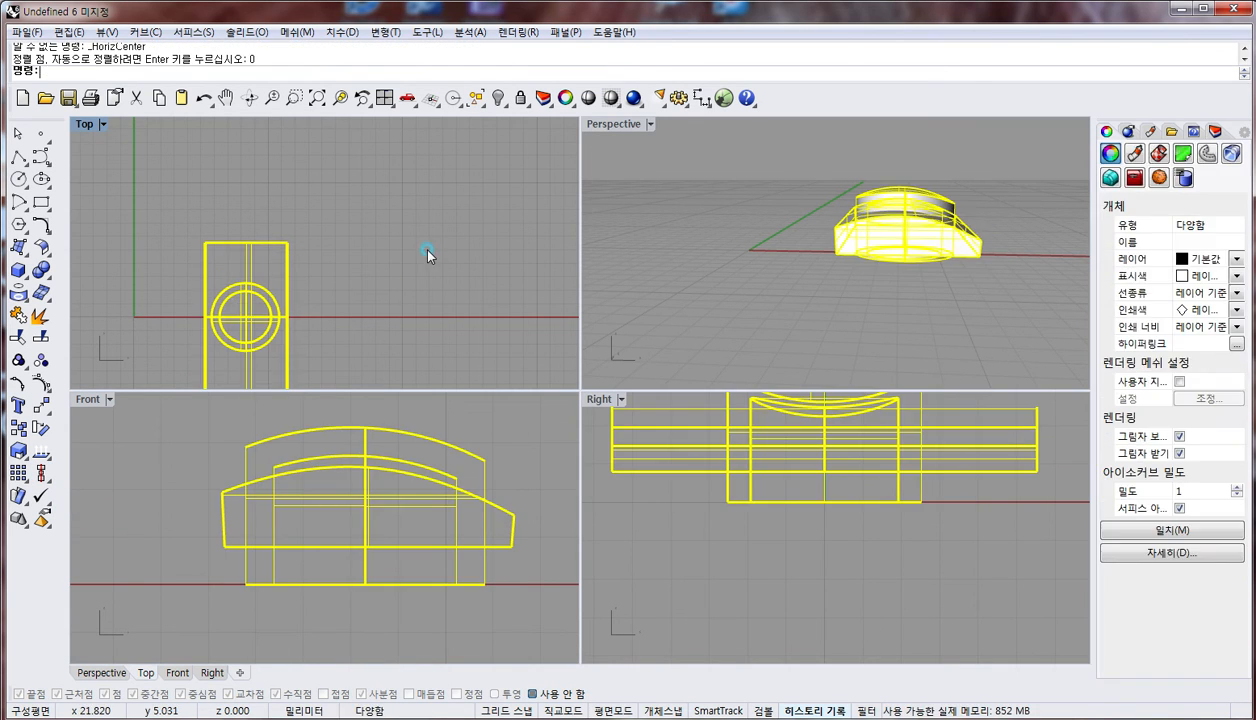
Draw a thin box along the X axis through the shell's centre, extending past both sides and about 4.9 mm tall
click(421, 245)
right_drag(799, 231, 820, 300)
scroll(266, 316, up, 4)
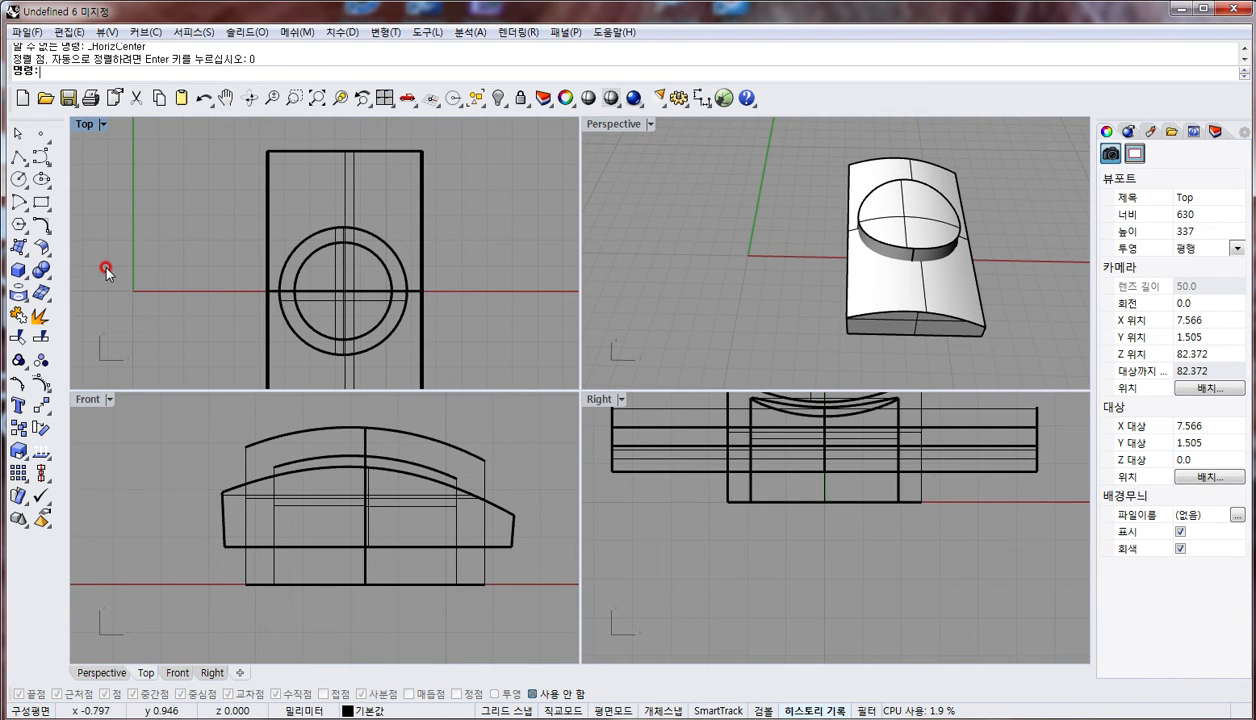
click(18, 270)
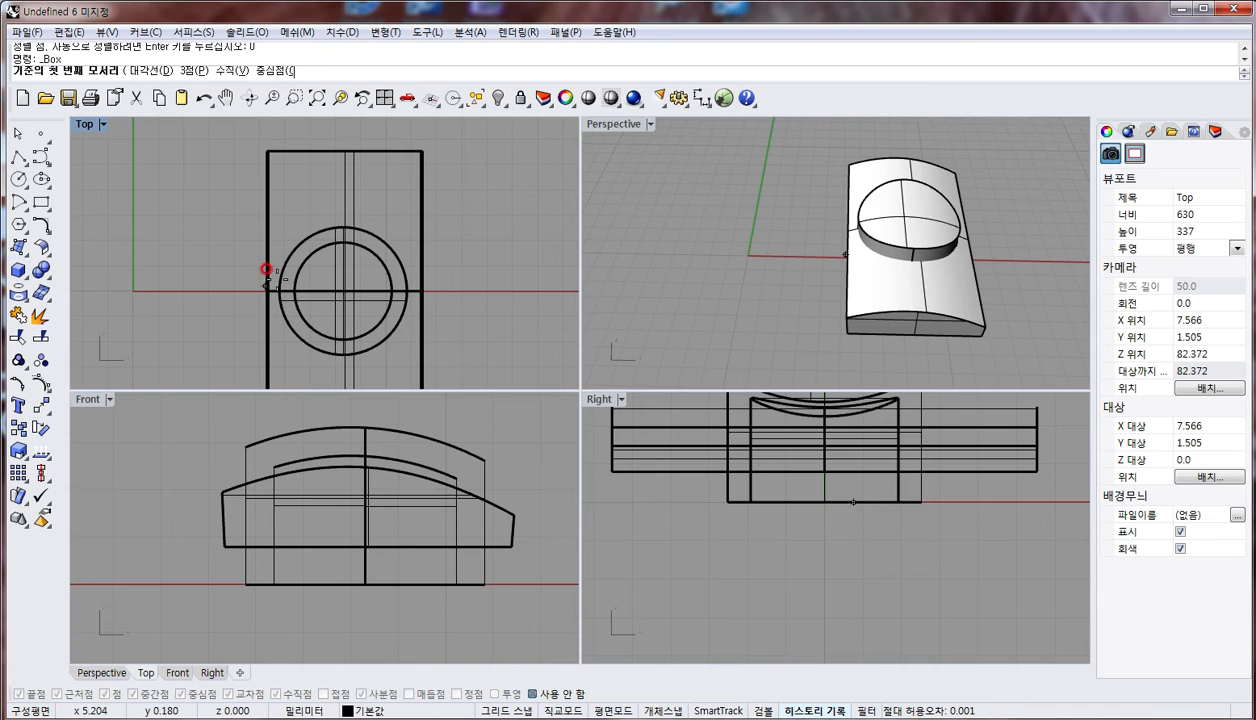
click(190, 275)
click(481, 298)
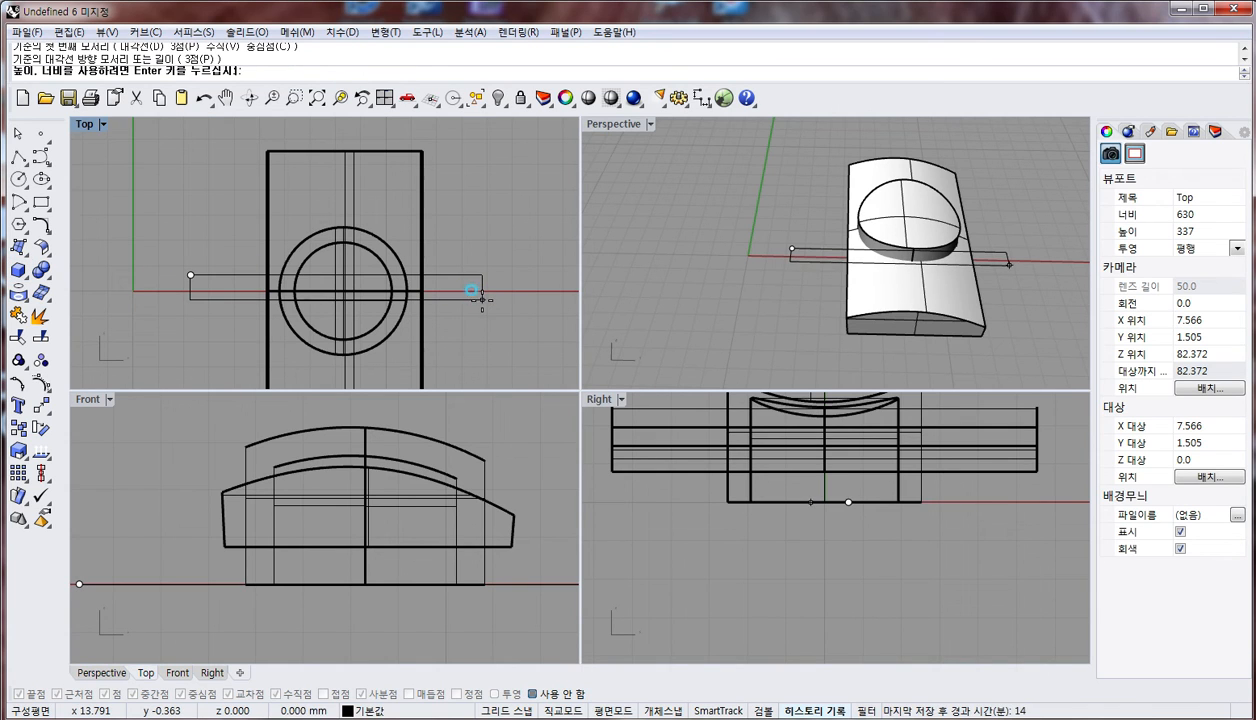
scroll(440, 434, down, 2)
click(358, 449)
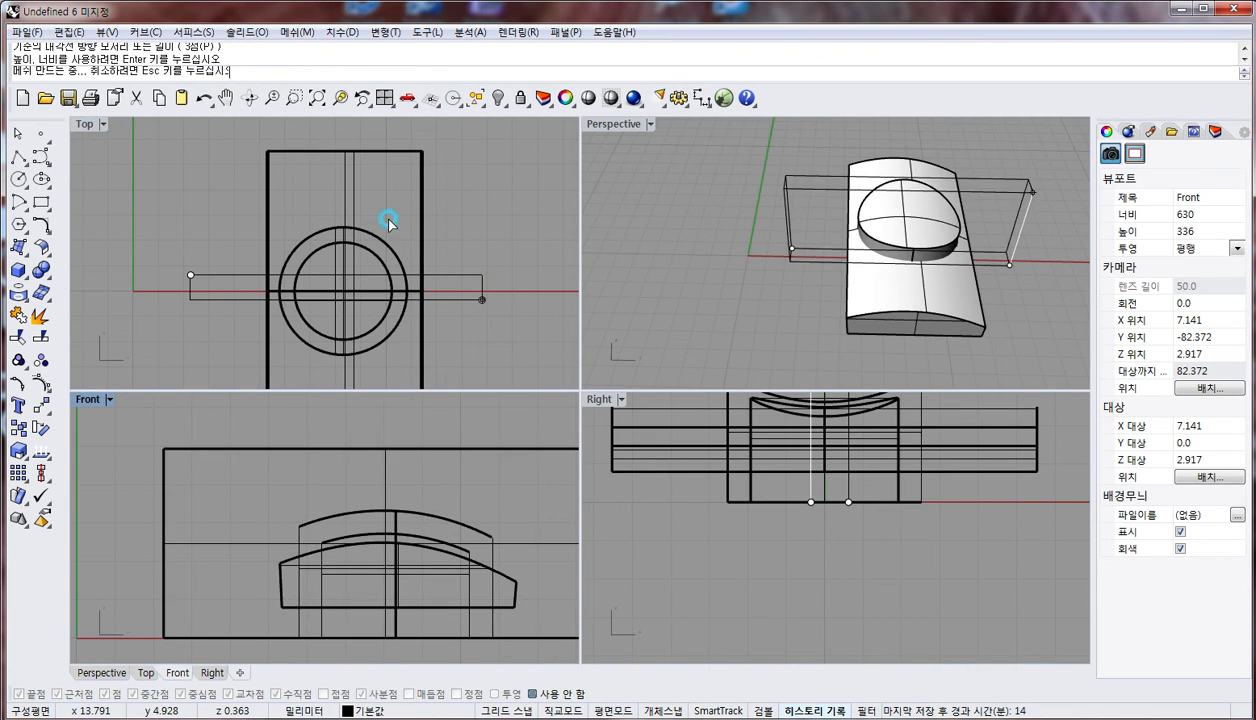
Mirror-copy the thin box across a diagonal axis into a perpendicular box and move the copy onto the shell's centre
click(474, 274)
text(q)
right_click(341, 273)
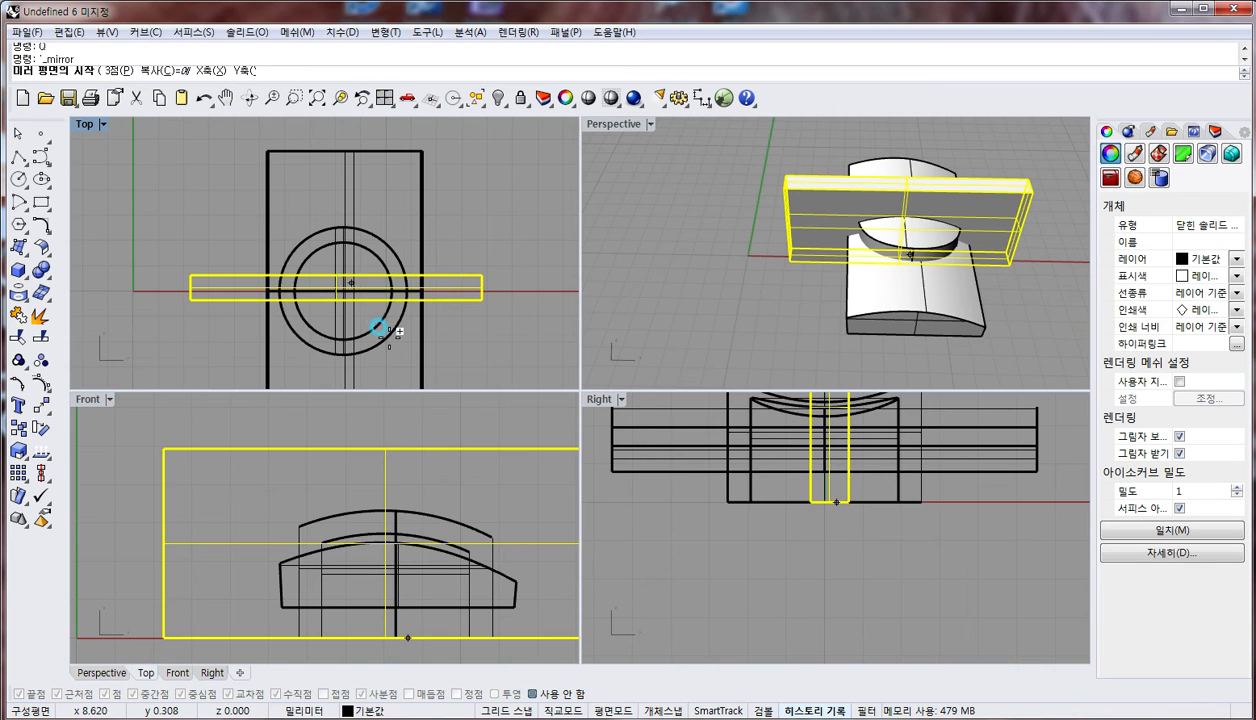
click(378, 327)
click(371, 357)
click(383, 375)
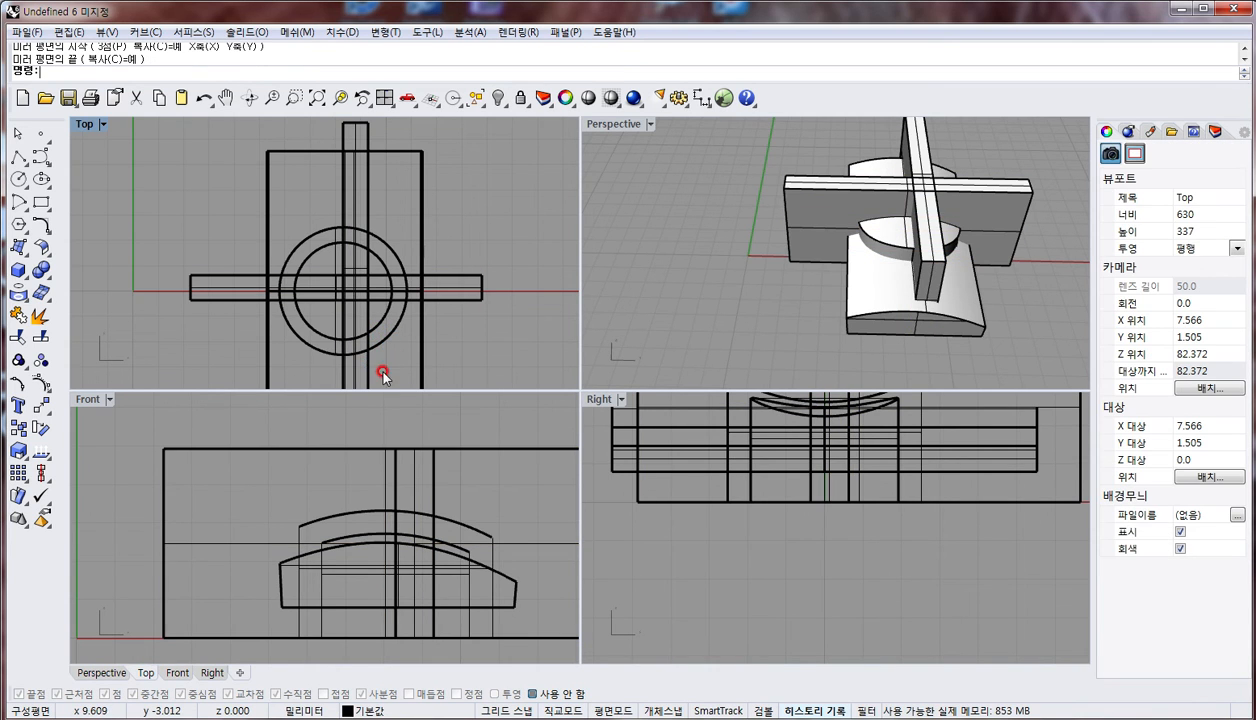
drag(383, 371, 365, 345)
click(355, 190)
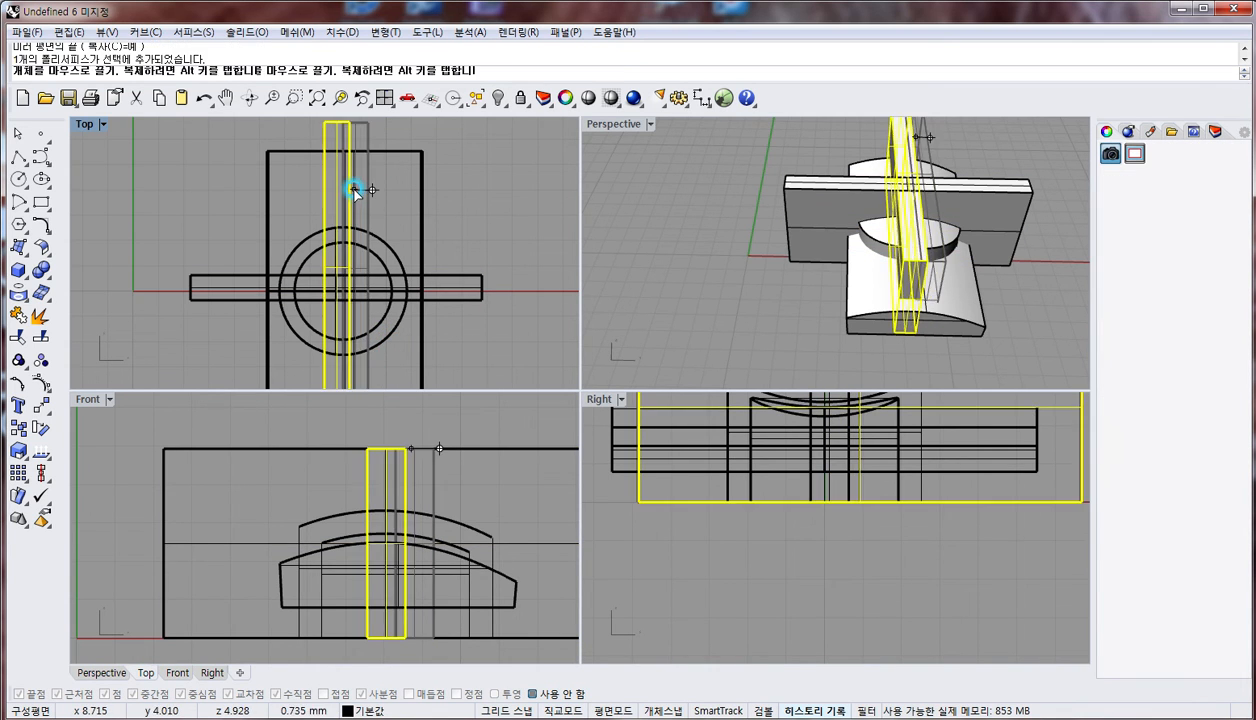
Align the thin box lying along the X axis by its horizontal centre to point 0
click(451, 298)
scroll(451, 298, up, 3)
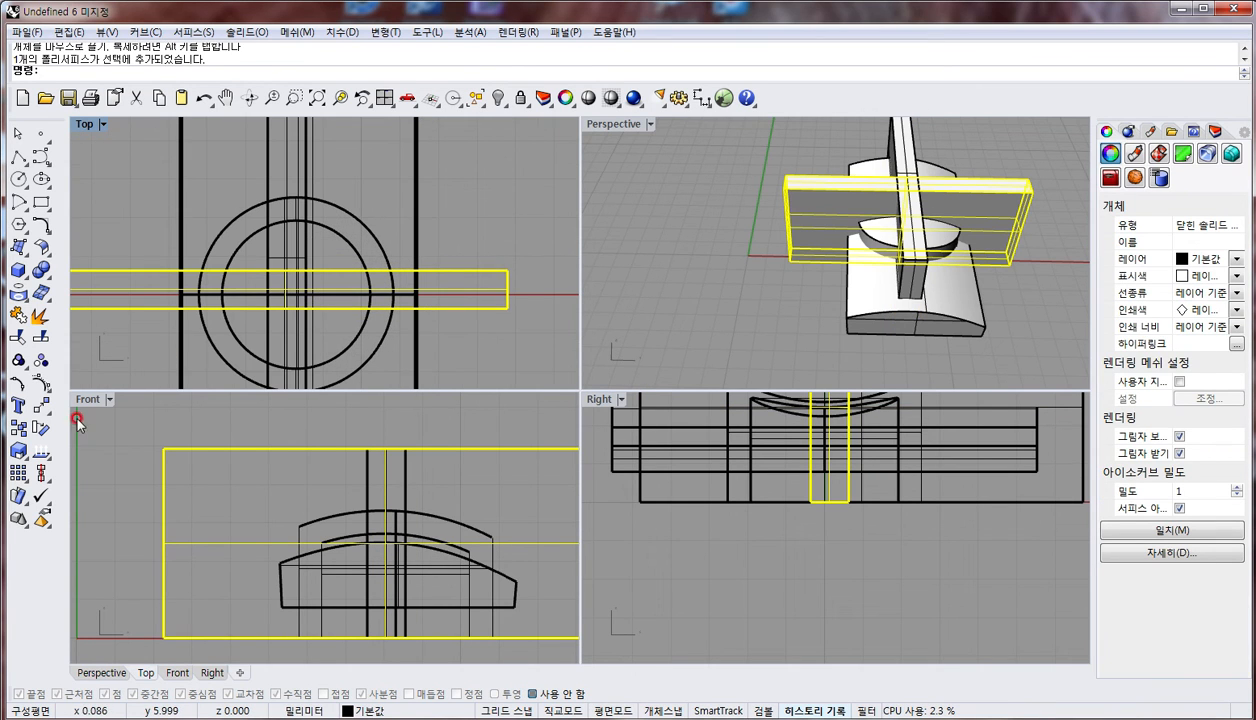
click(49, 476)
click(64, 496)
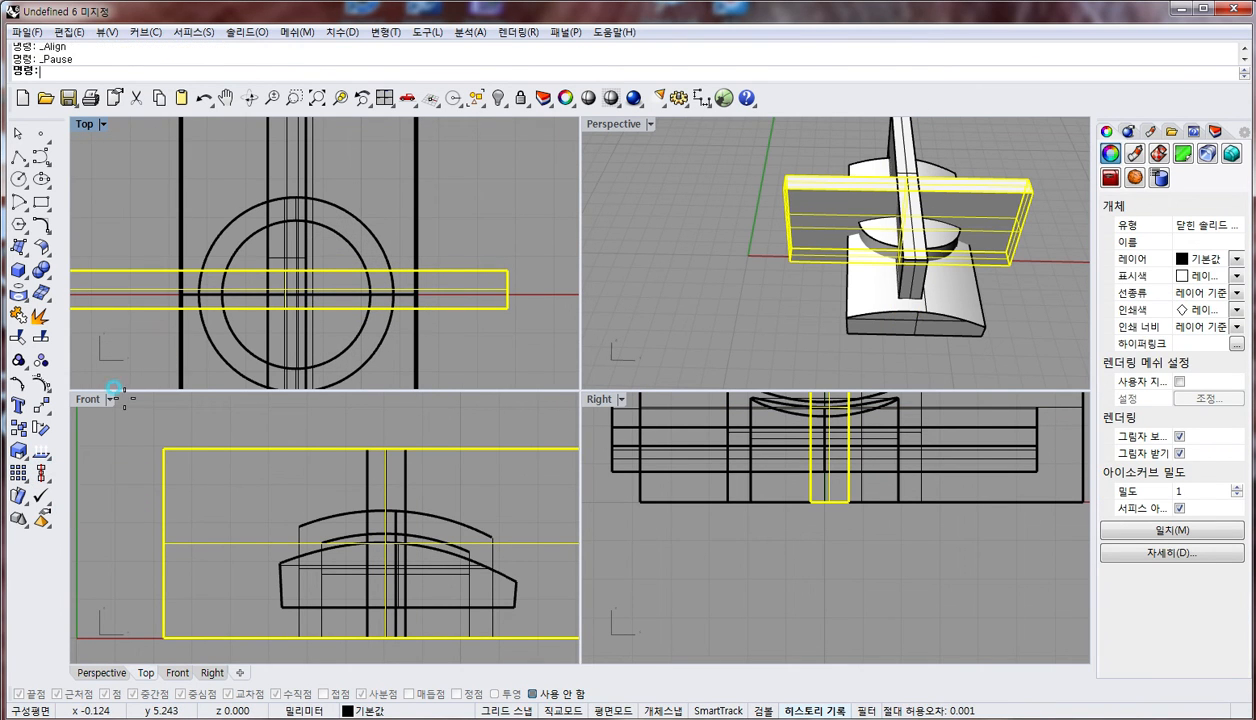
text(0)
key(Return)
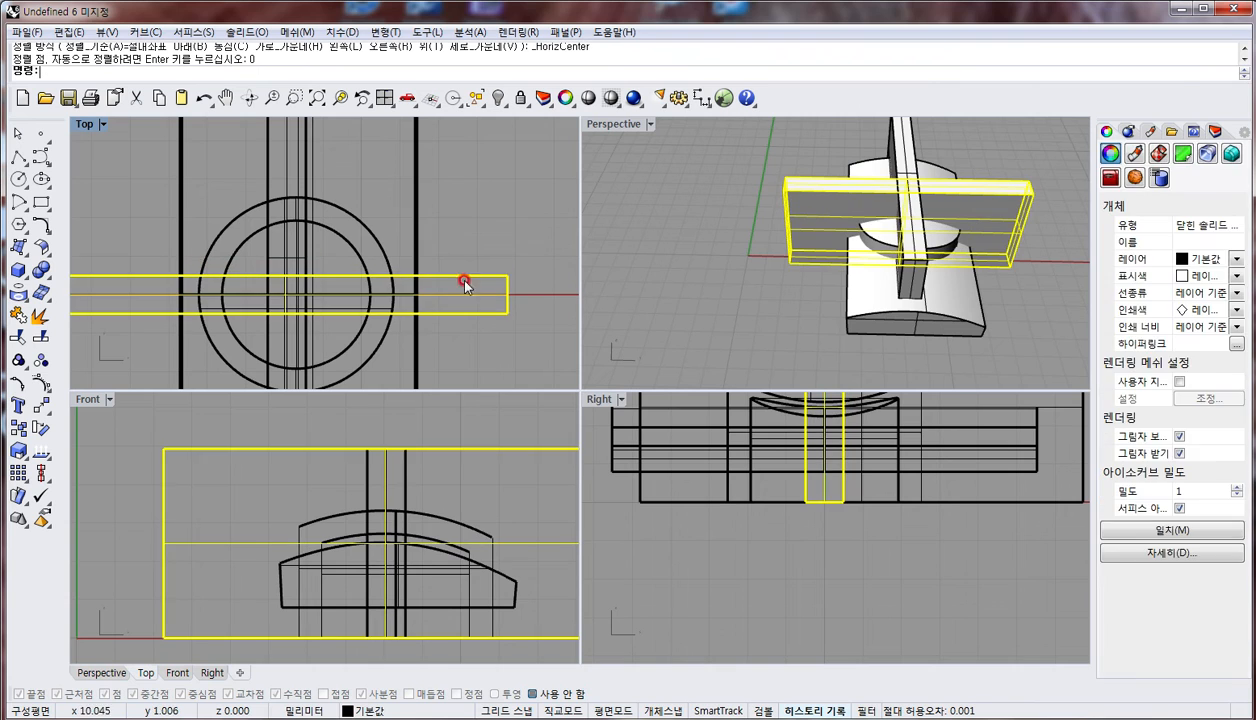
Nudge the perpendicular box slightly toward negative X and subtract both crossing boxes from the window solid with a Boolean difference
click(430, 228)
drag(268, 153, 373, 160)
click(1012, 322)
double_click(611, 126)
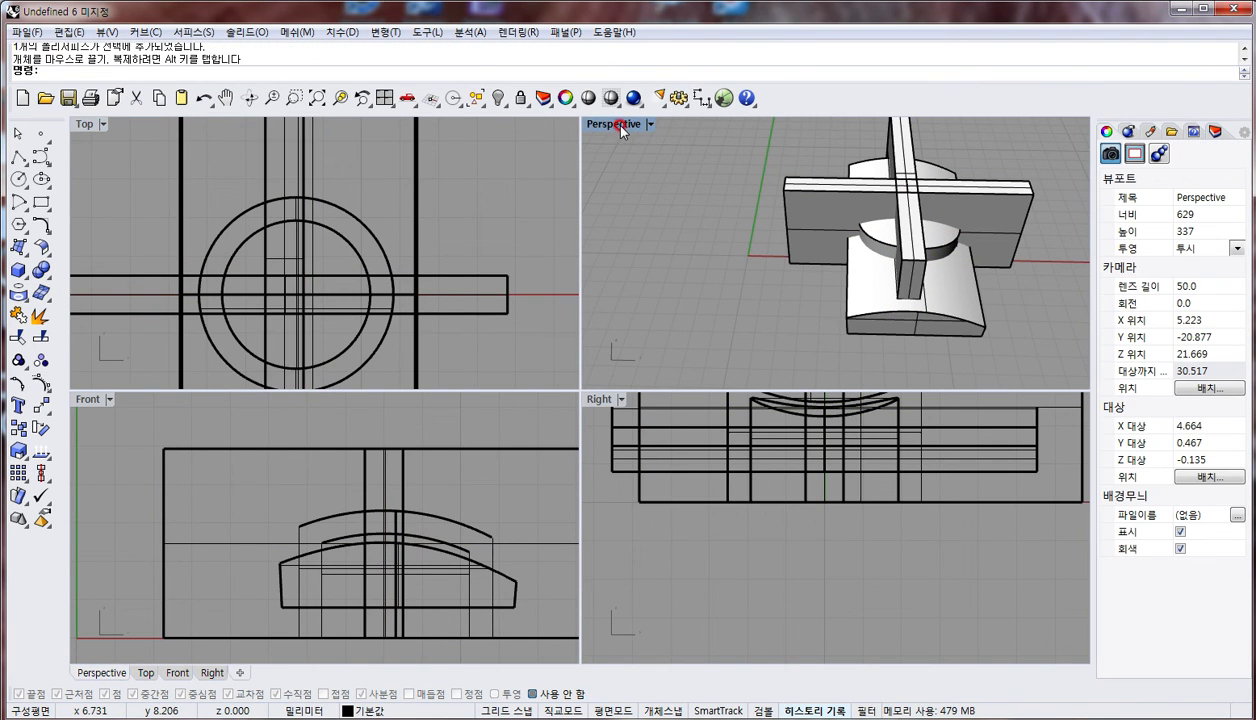
click(726, 492)
right_drag(547, 465, 652, 434)
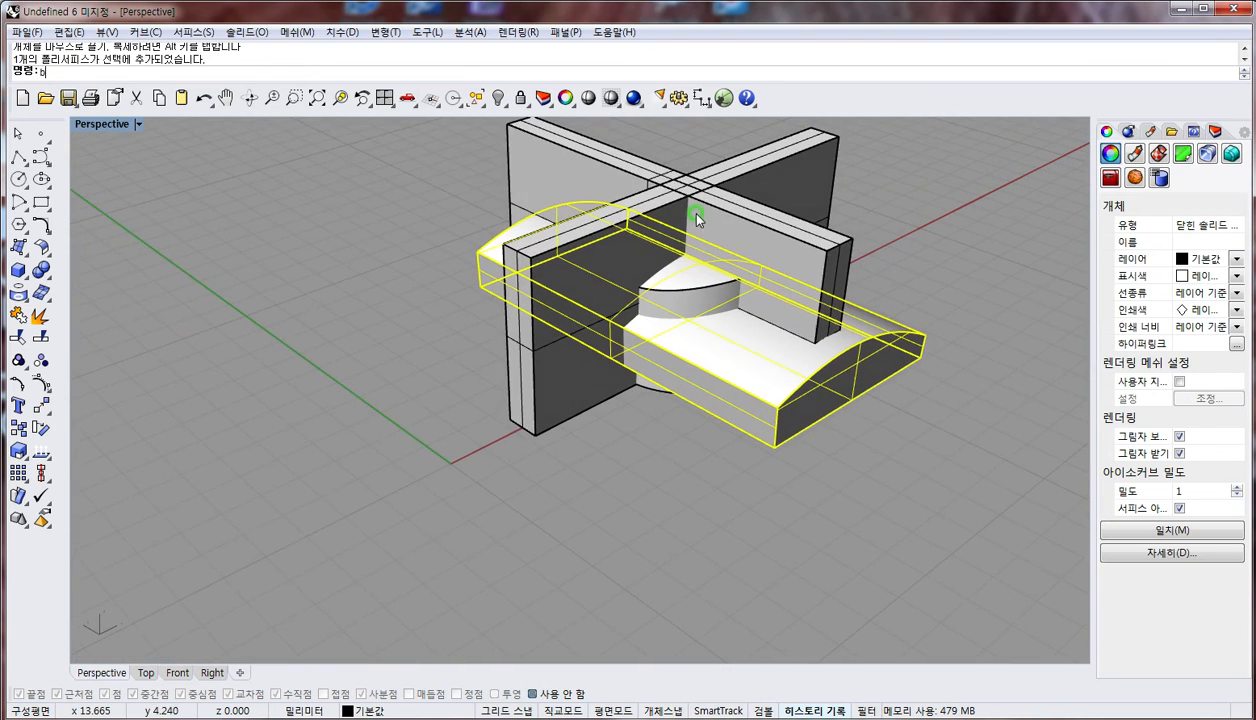
text(bd)
key(Return)
click(658, 226)
key(Return)
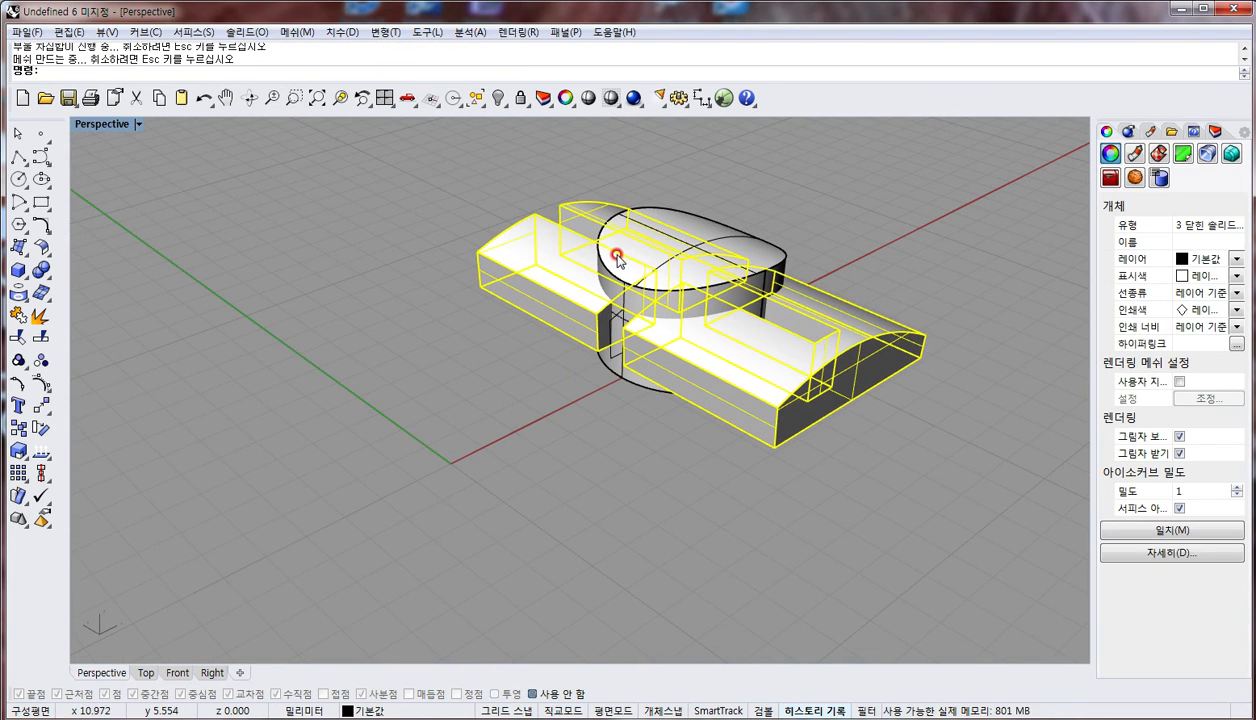
Subtract the divided window solids from the domed shell with a Boolean difference to cut the window openings
click(762, 224)
click(687, 254)
right_drag(687, 254, 685, 375)
text(b)
key(Return)
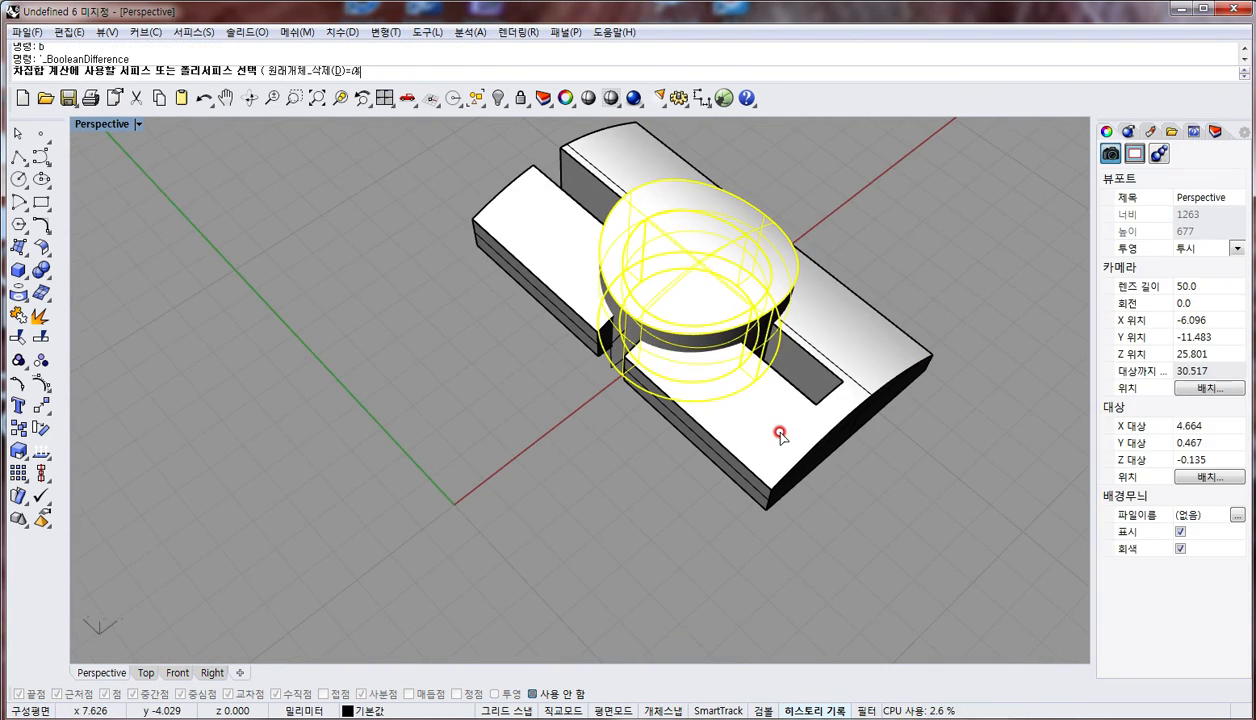
click(779, 435)
click(552, 266)
key(Return)
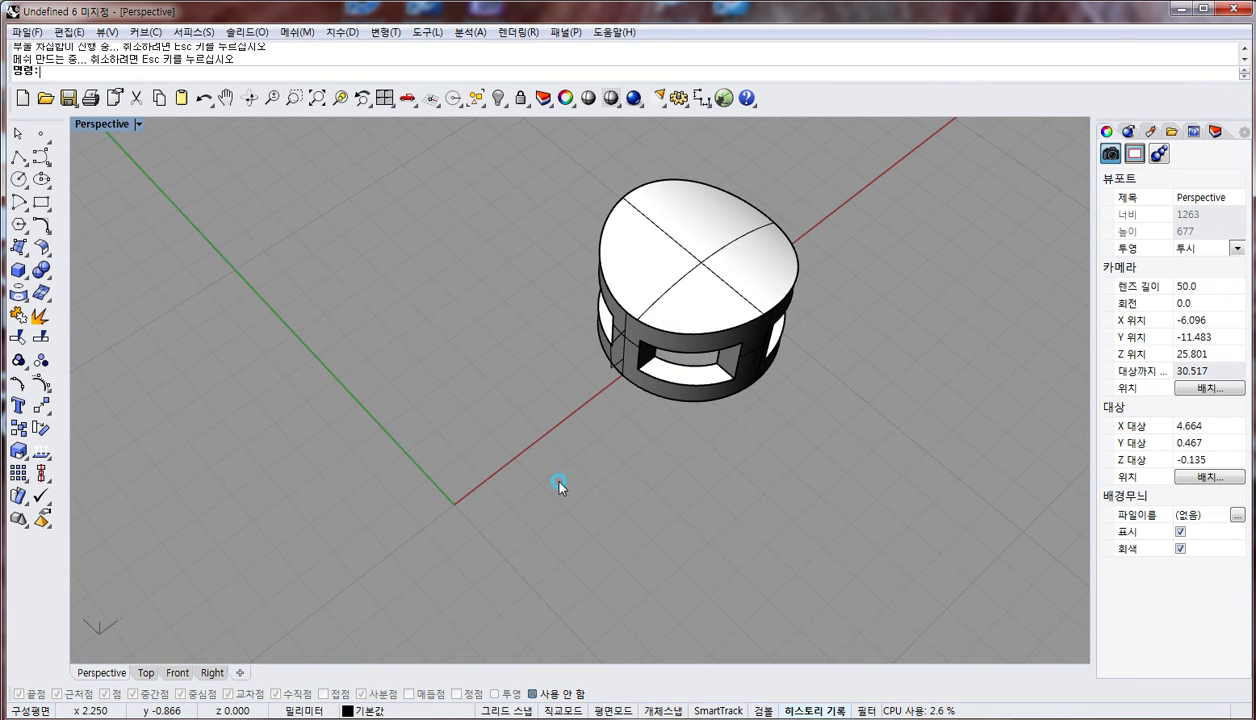
Undo both Boolean differences and delete the perpendicular box
right_drag(558, 485, 500, 408)
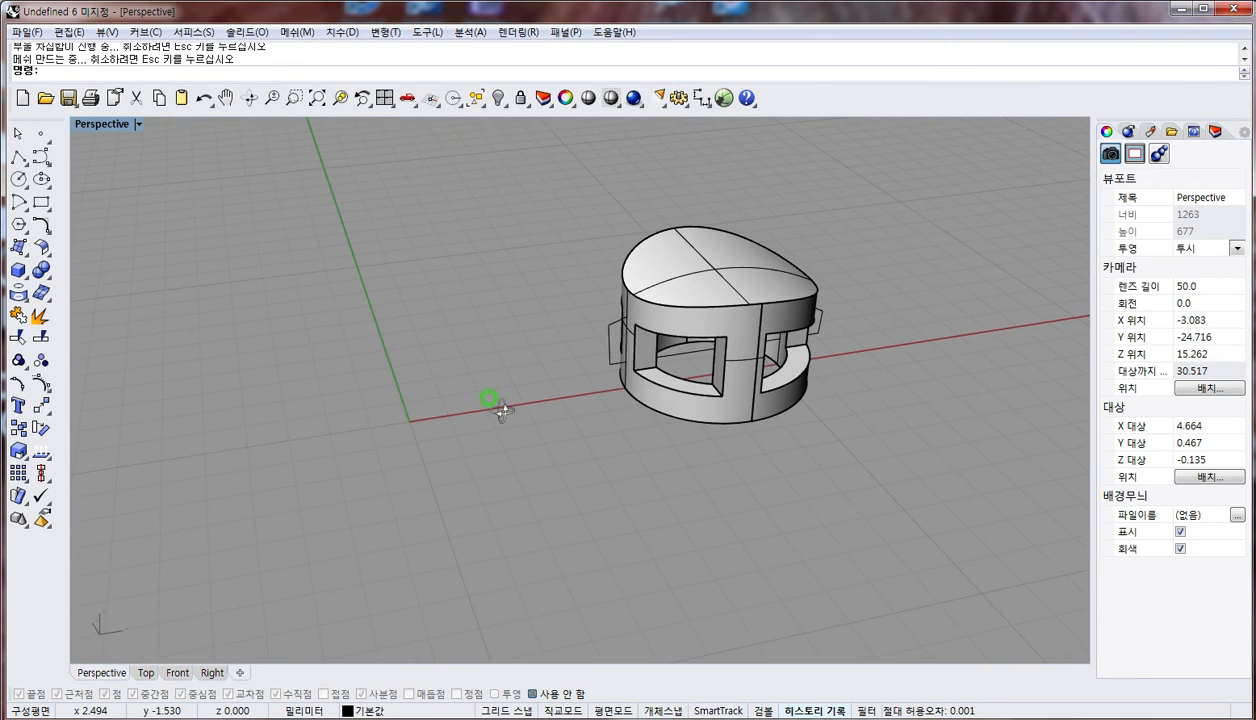
shift+right_drag(666, 312, 512, 374)
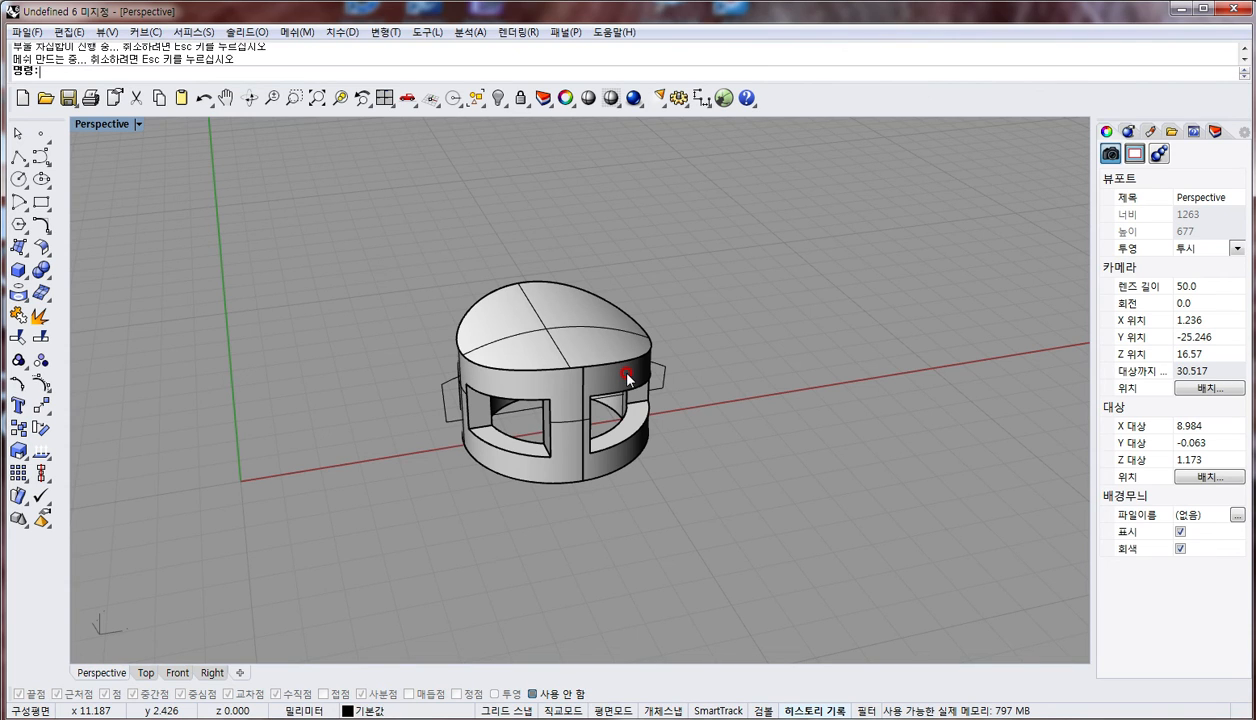
right_drag(603, 402, 546, 305)
right_drag(540, 410, 613, 428)
key(ctrl+z)
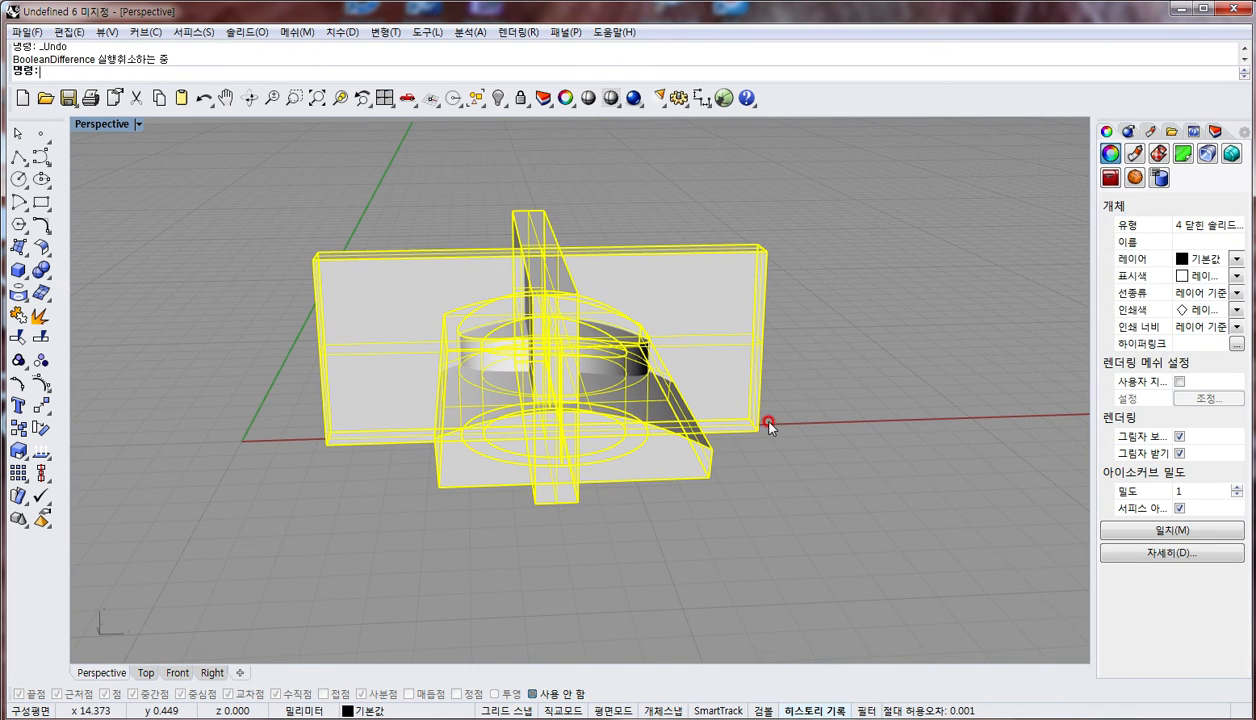
click(768, 420)
click(541, 224)
key(Delete)
Restore the four-view layout and draw a circle in the Front view, centred in the middle of the window profile
text(4View)
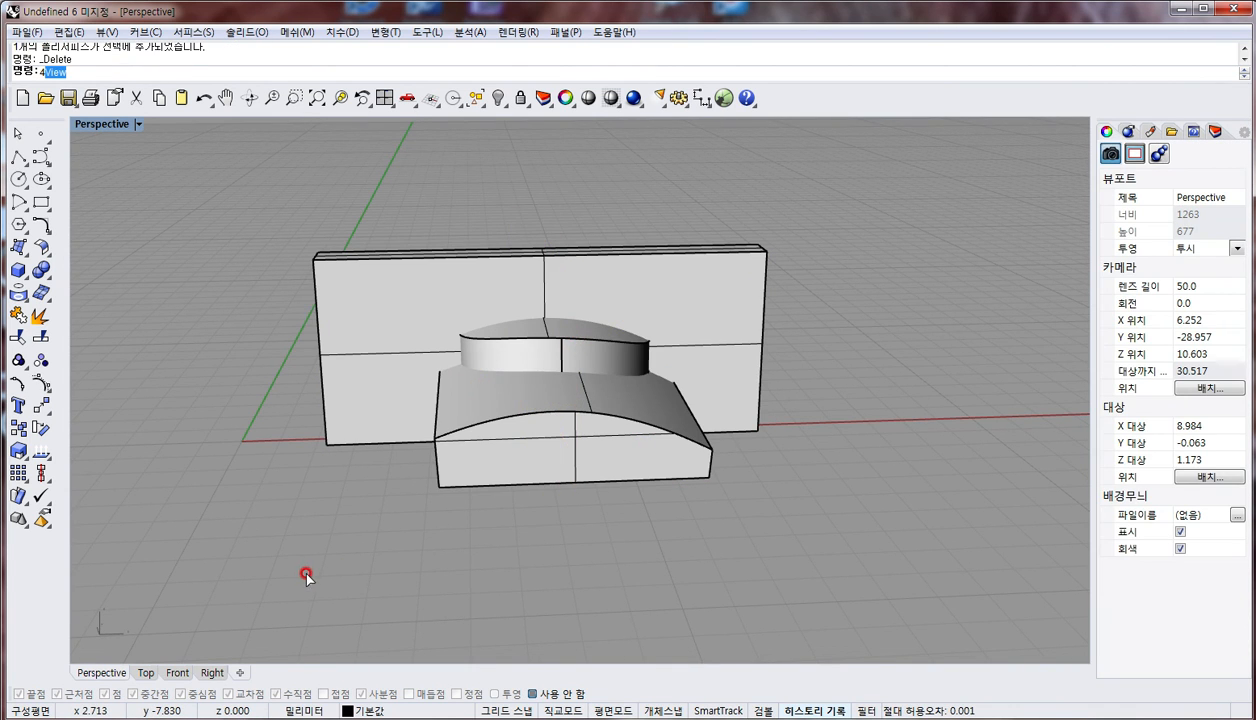
key(Return)
right_drag(413, 589, 323, 541)
scroll(326, 548, up, 4)
text(cc)
key(Return)
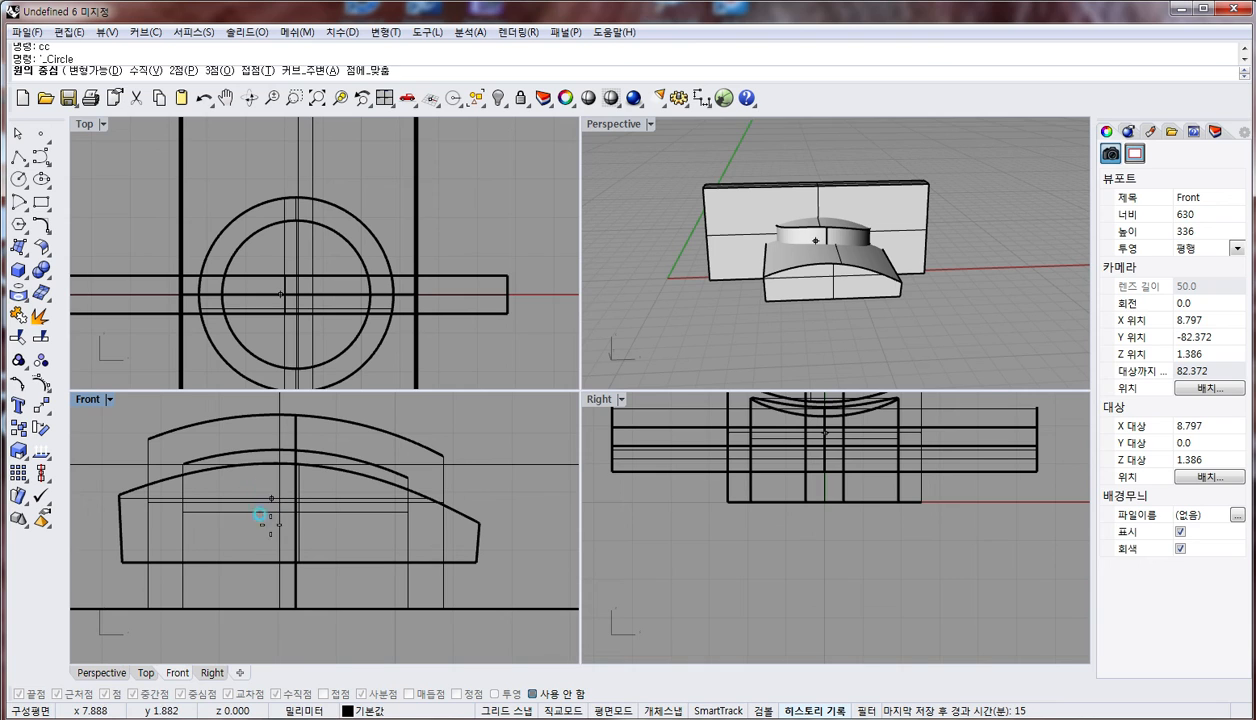
click(270, 497)
click(278, 559)
drag(316, 538, 325, 553)
Scale the circle down slightly in two dimensions from a base point near the window profile's lower edge
text(s2)
key(Return)
click(283, 564)
click(283, 427)
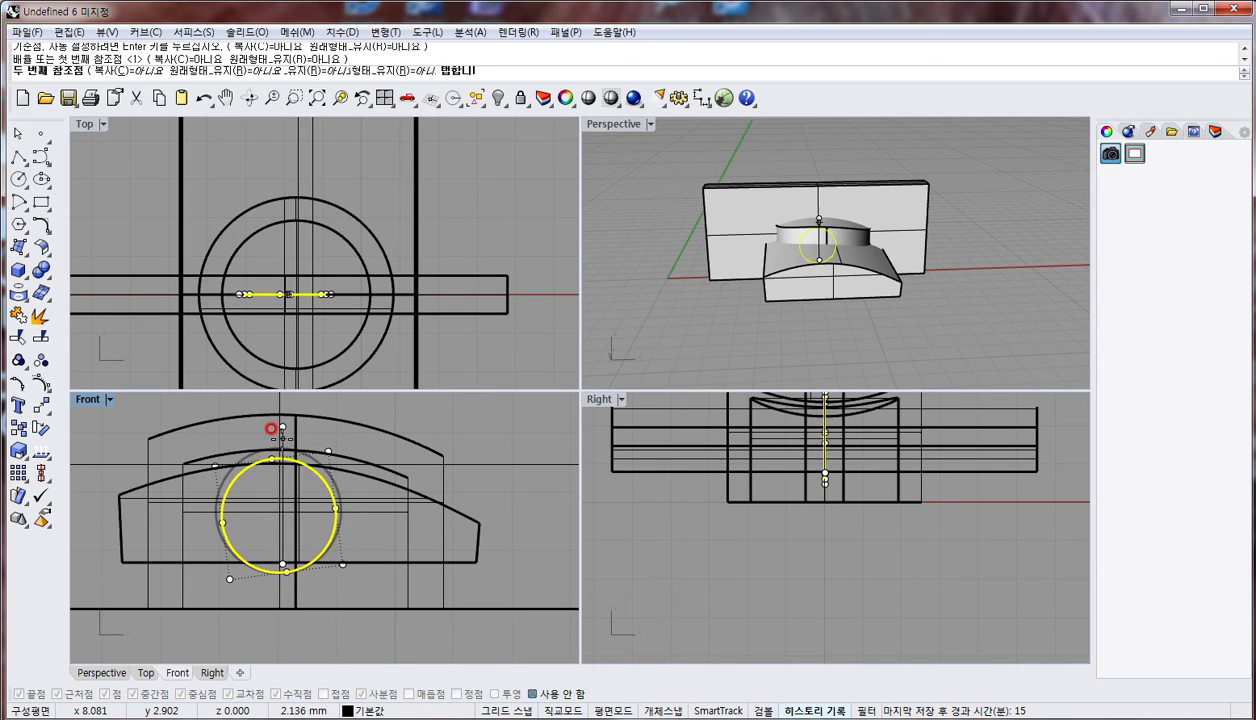
click(282, 439)
Scale the circle slightly in one dimension, vertically from its uppermost point in the Front view
text(s1)
key(Return)
click(272, 461)
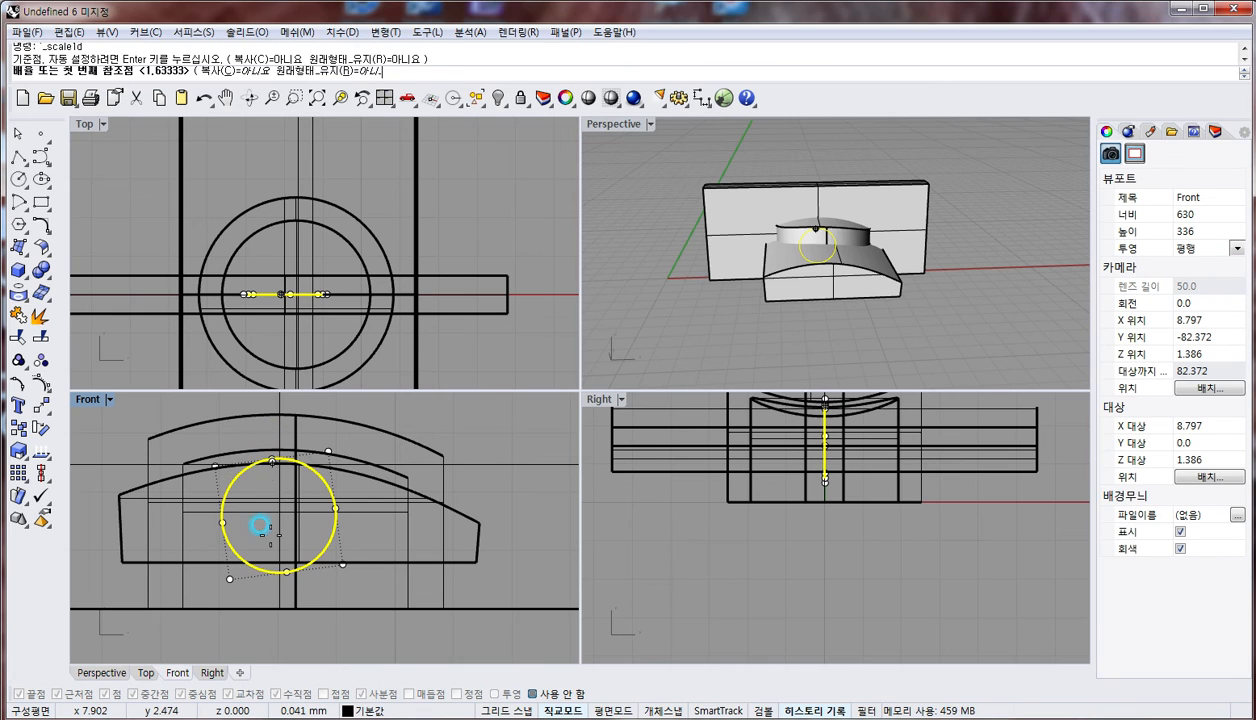
click(248, 560)
click(262, 578)
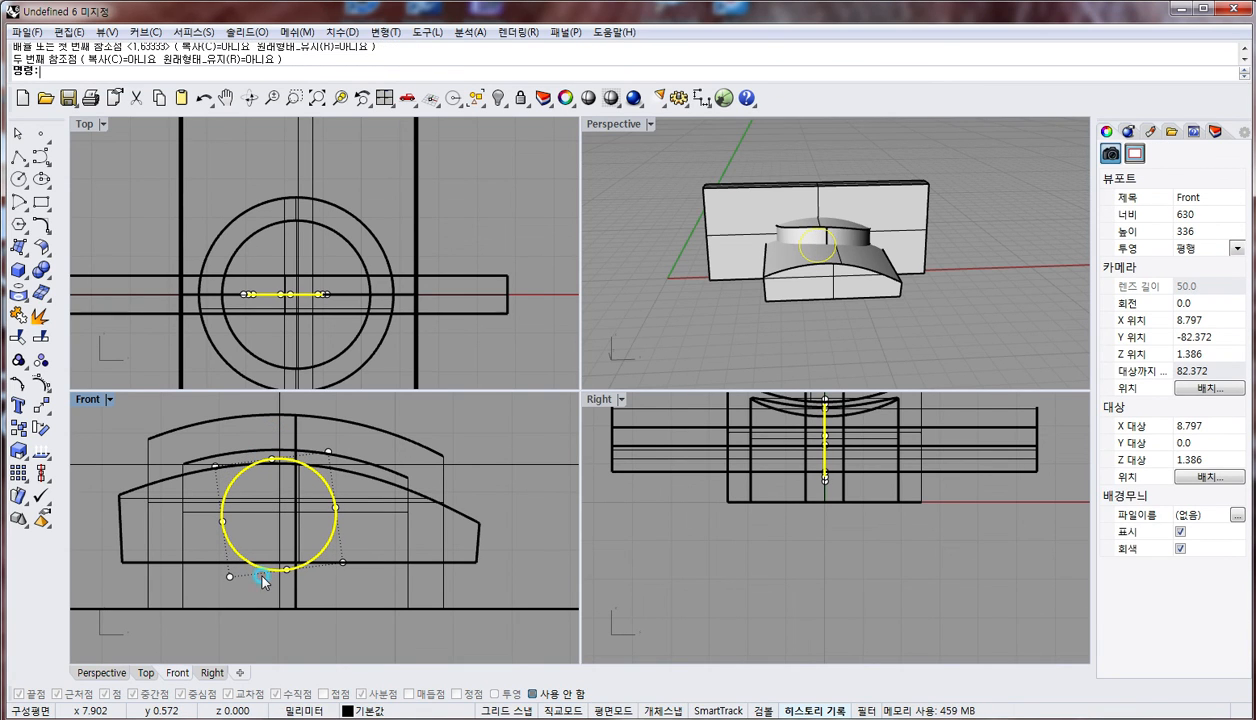
click(261, 577)
Offset the circle inward by 0.4 in the Front view
text(o)
key(Return)
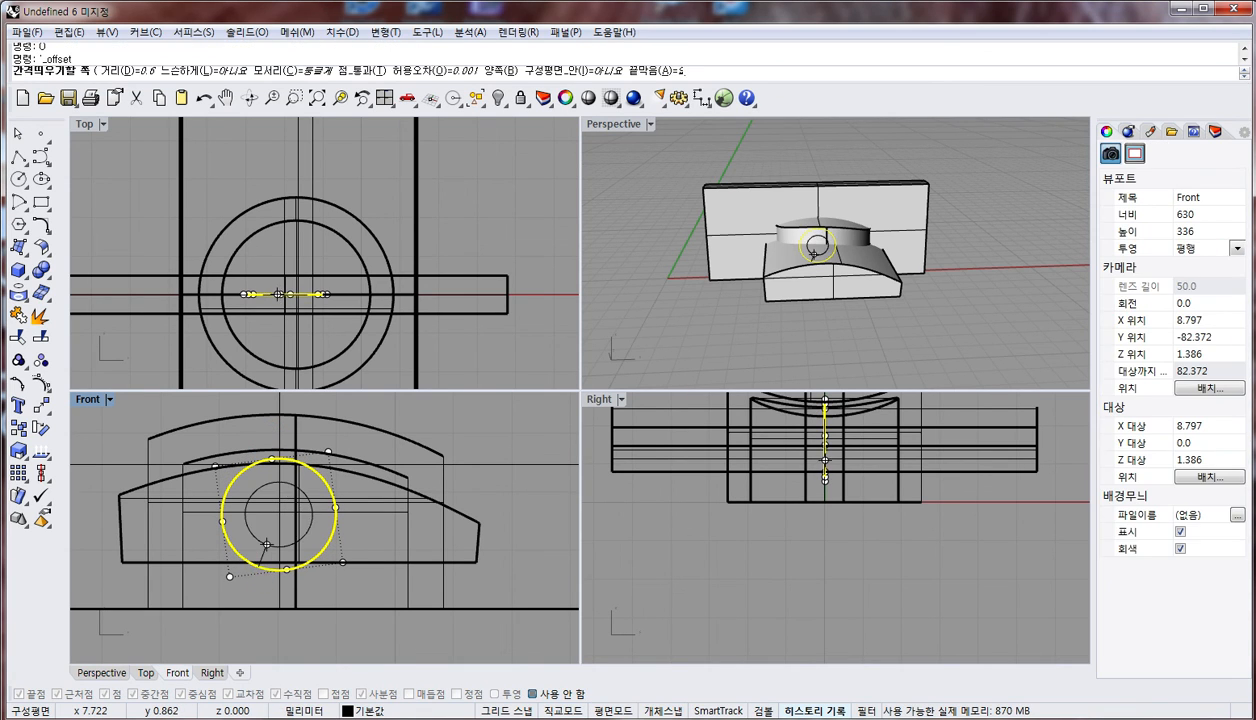
text(.4)
key(Return)
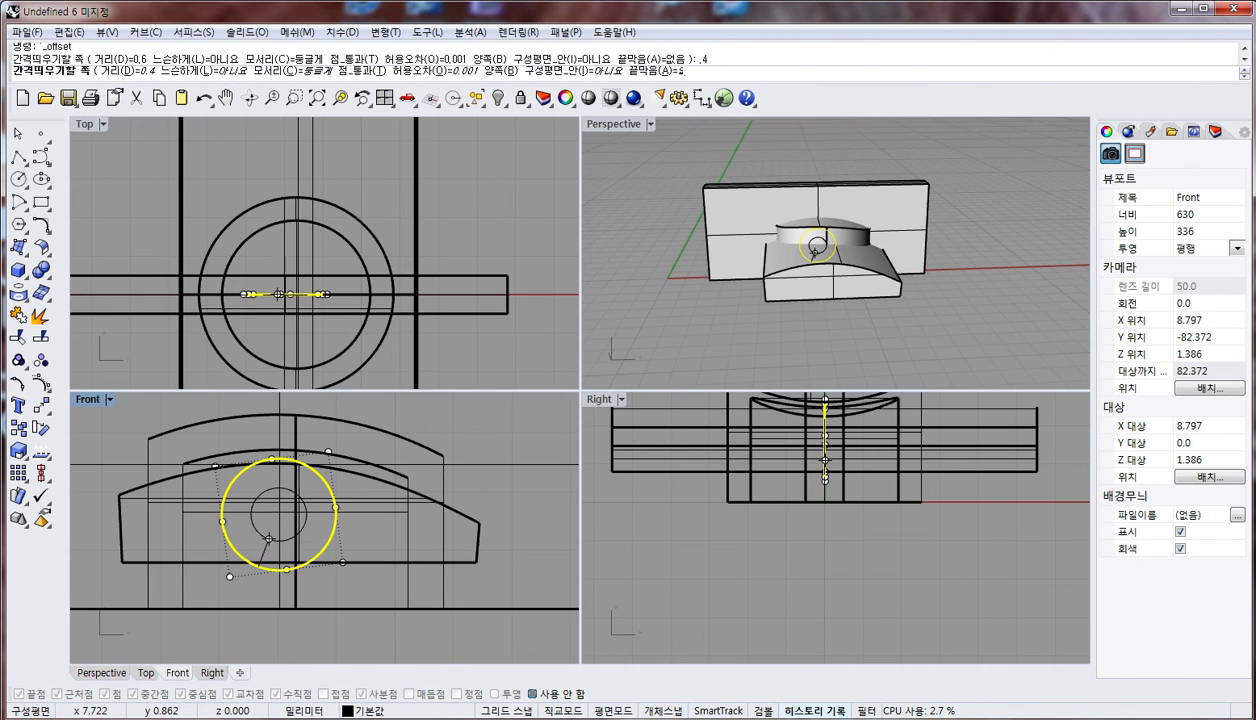
click(264, 546)
Extrude both concentric circles together to both sides as a capped solid ring that reaches past the domed shell's walls
shift+click(254, 513)
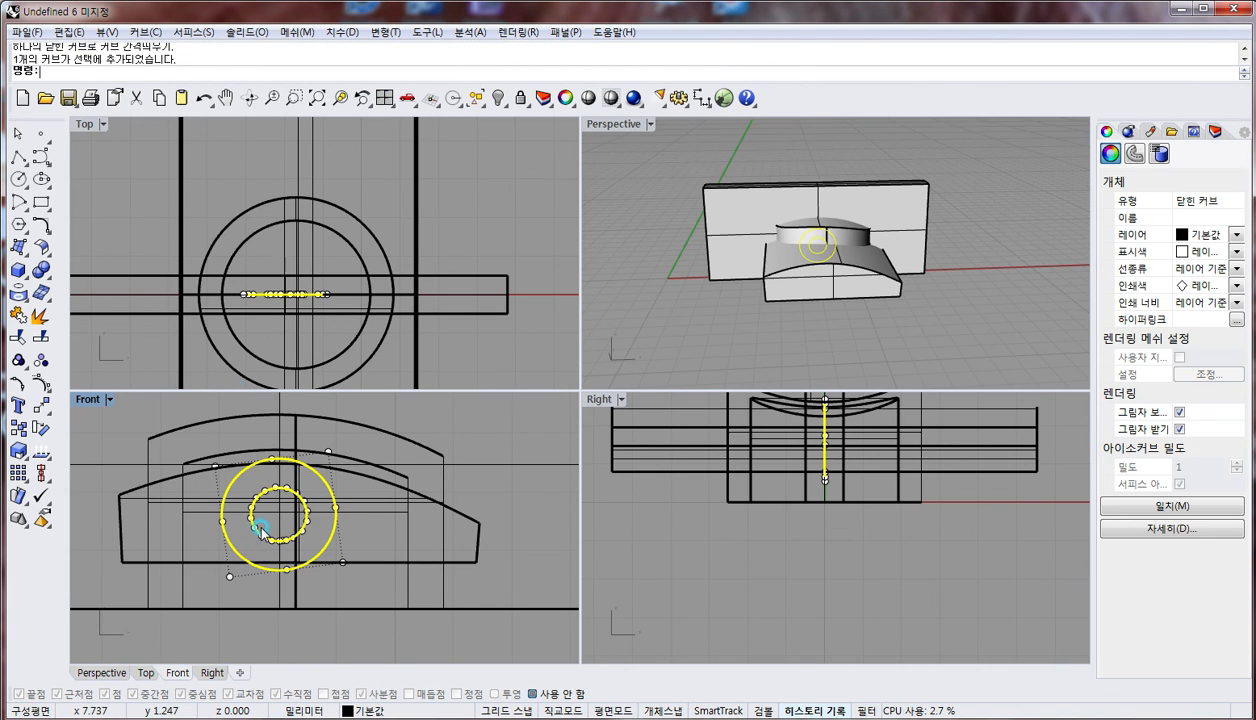
text(e)
key(Return)
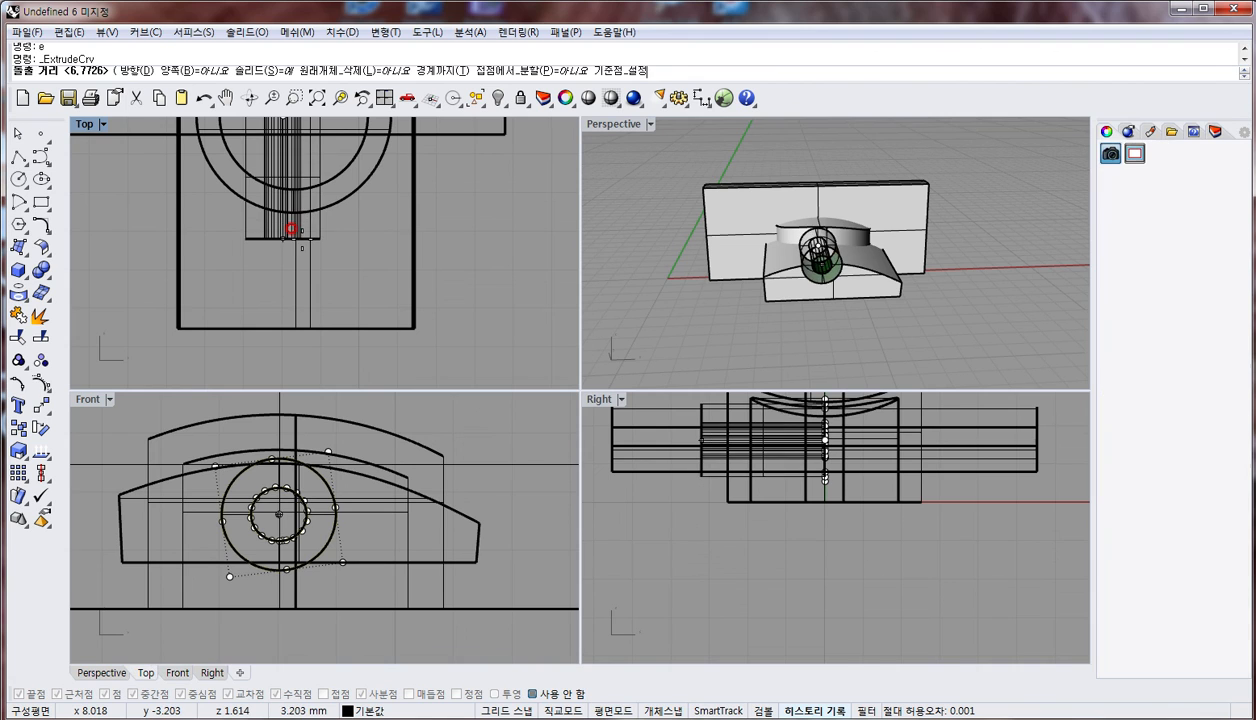
click(837, 274)
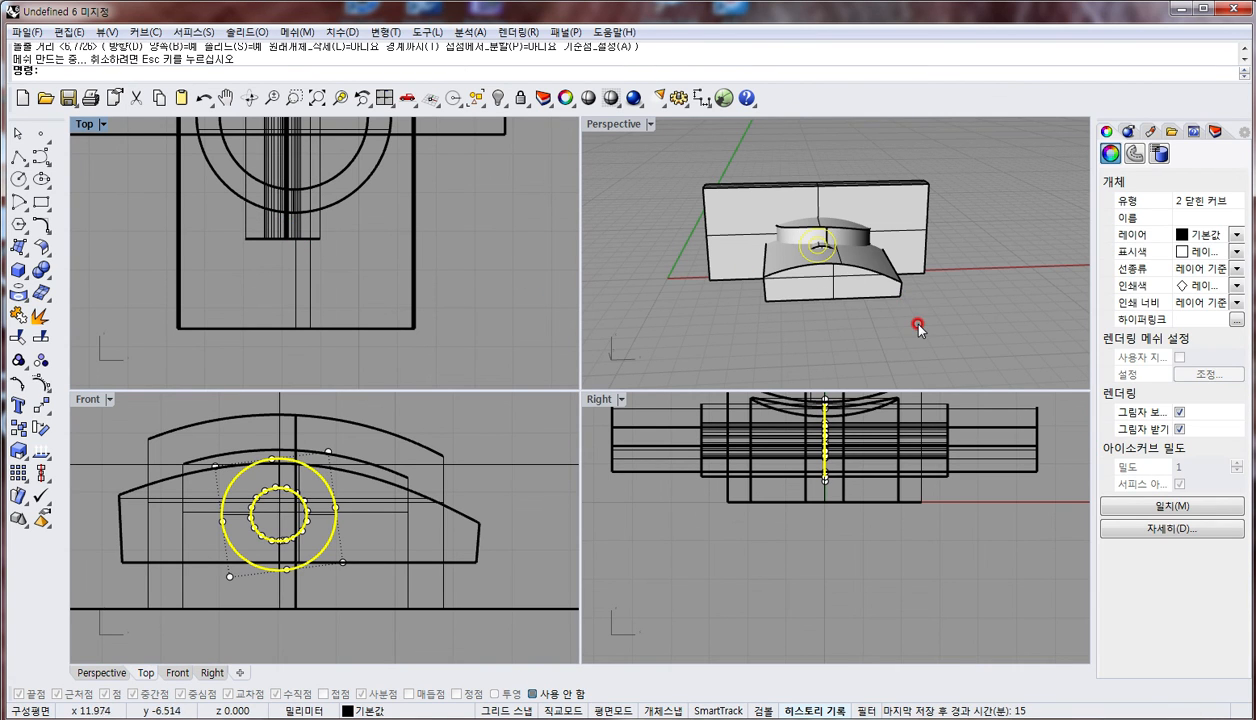
Subtract the upright box and the extruded ring from the arched window solid with a Boolean difference
click(862, 301)
right_drag(818, 242, 792, 298)
text(1)
key(Return)
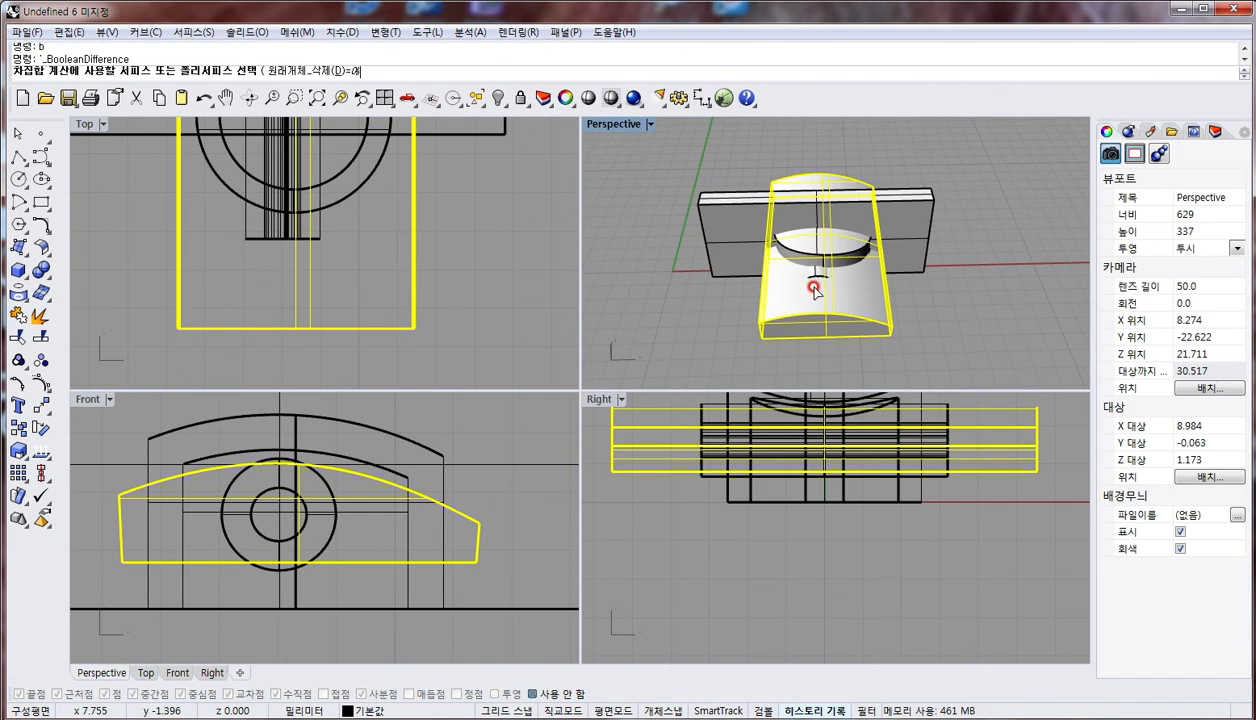
click(816, 289)
key(Return)
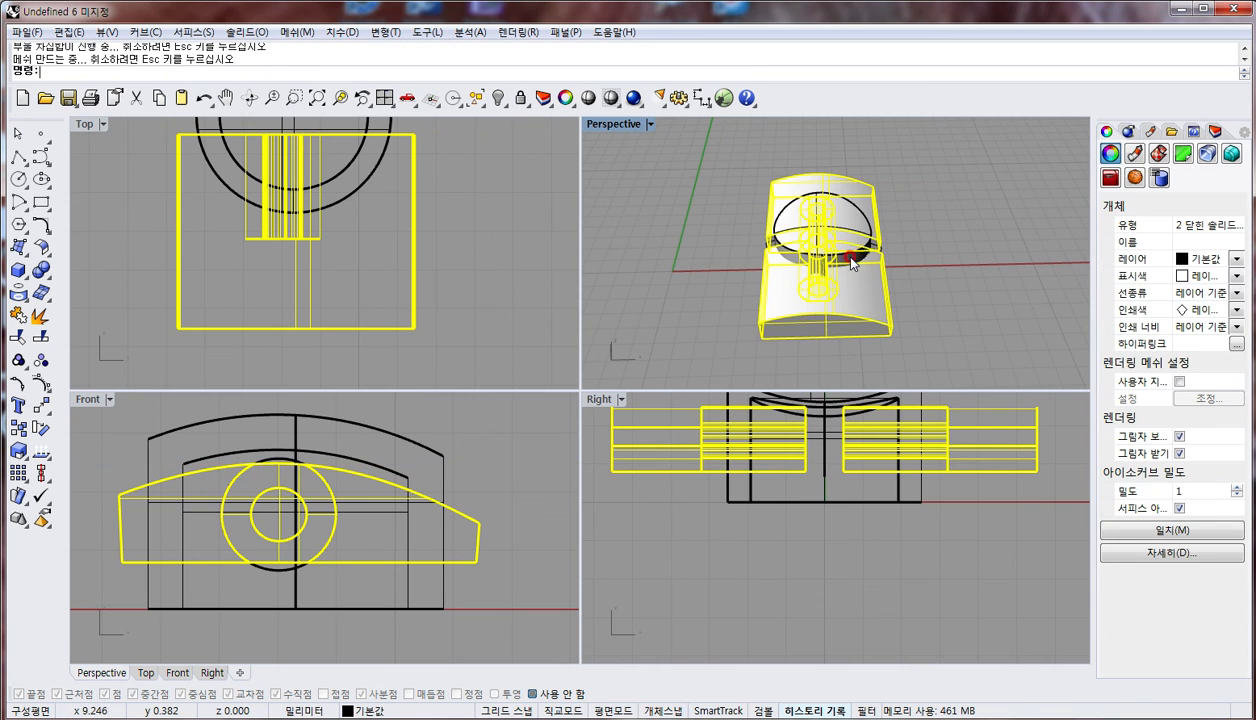
Subtract the divided window solids from the domed shell with a Boolean difference, leaving a ring between the openings
click(862, 240)
text(1)
key(Return)
click(856, 277)
click(816, 195)
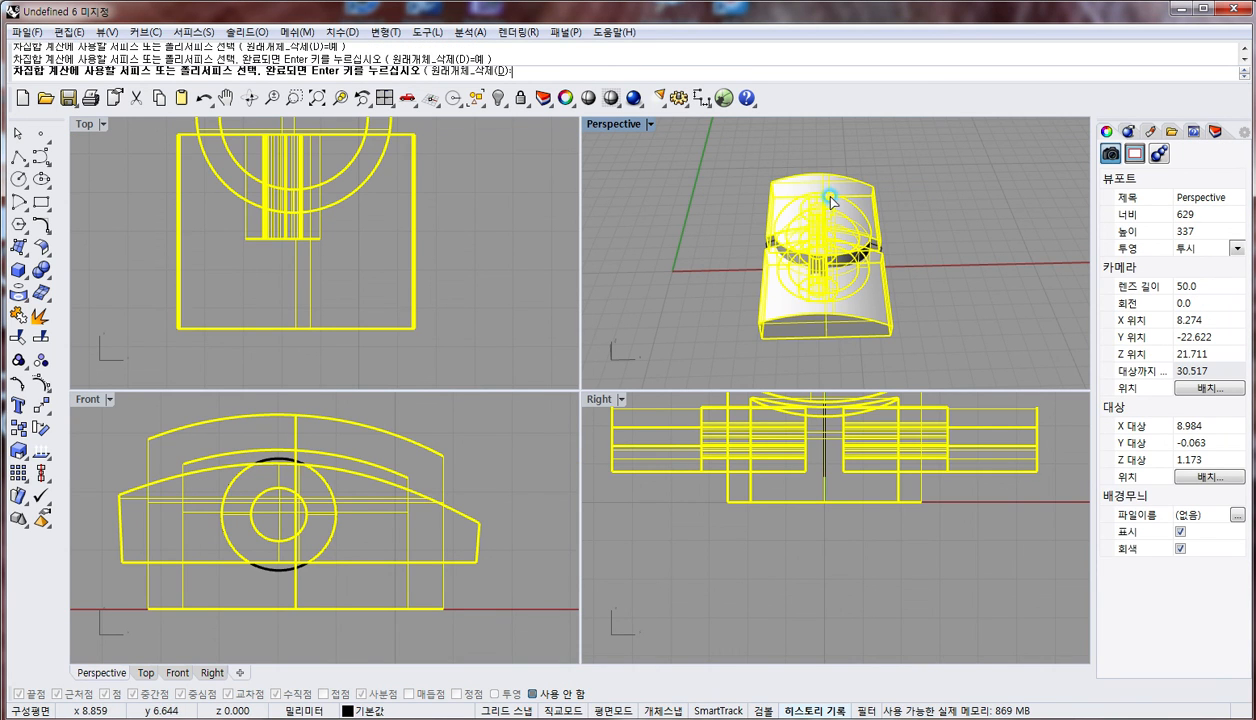
key(Return)
right_drag(812, 222, 885, 228)
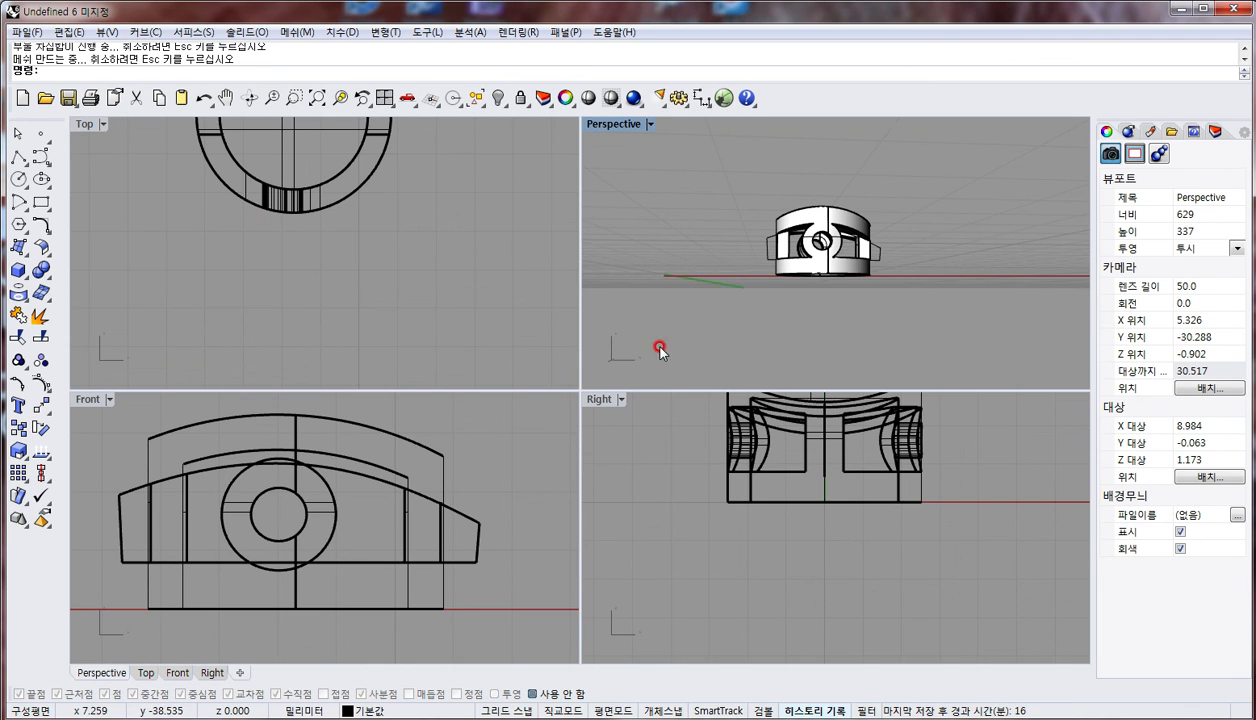
scroll(783, 222, up, 5)
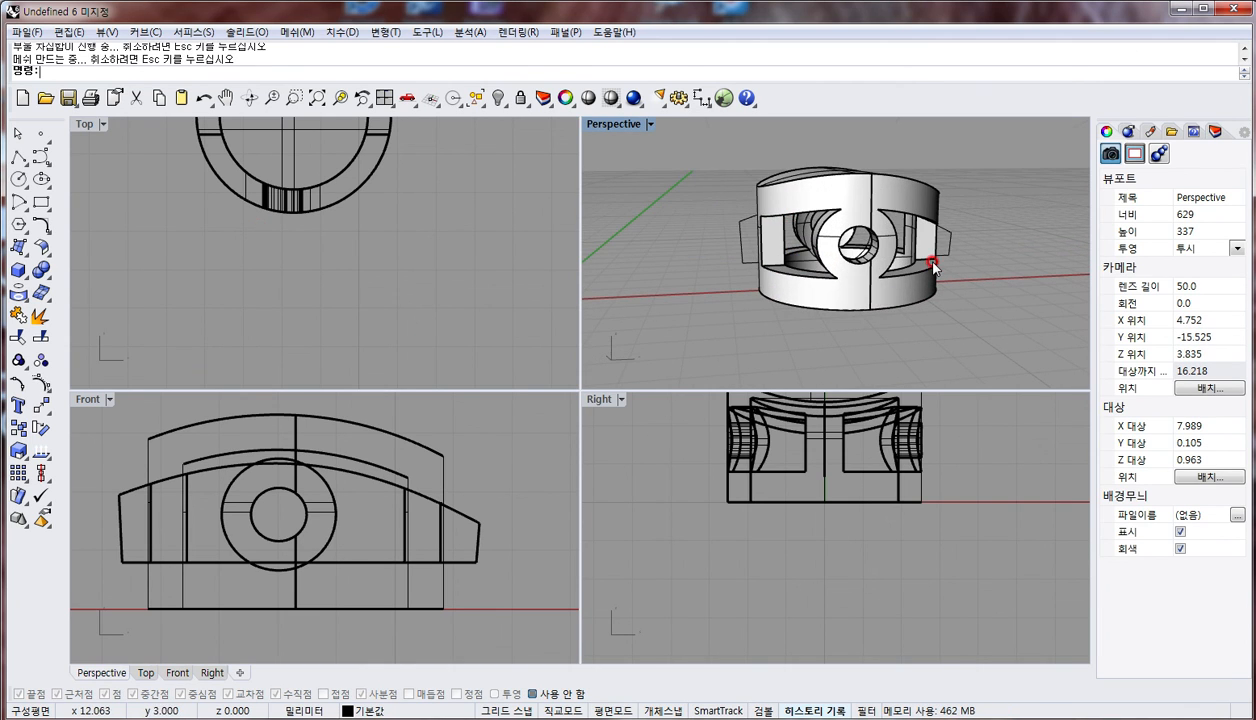